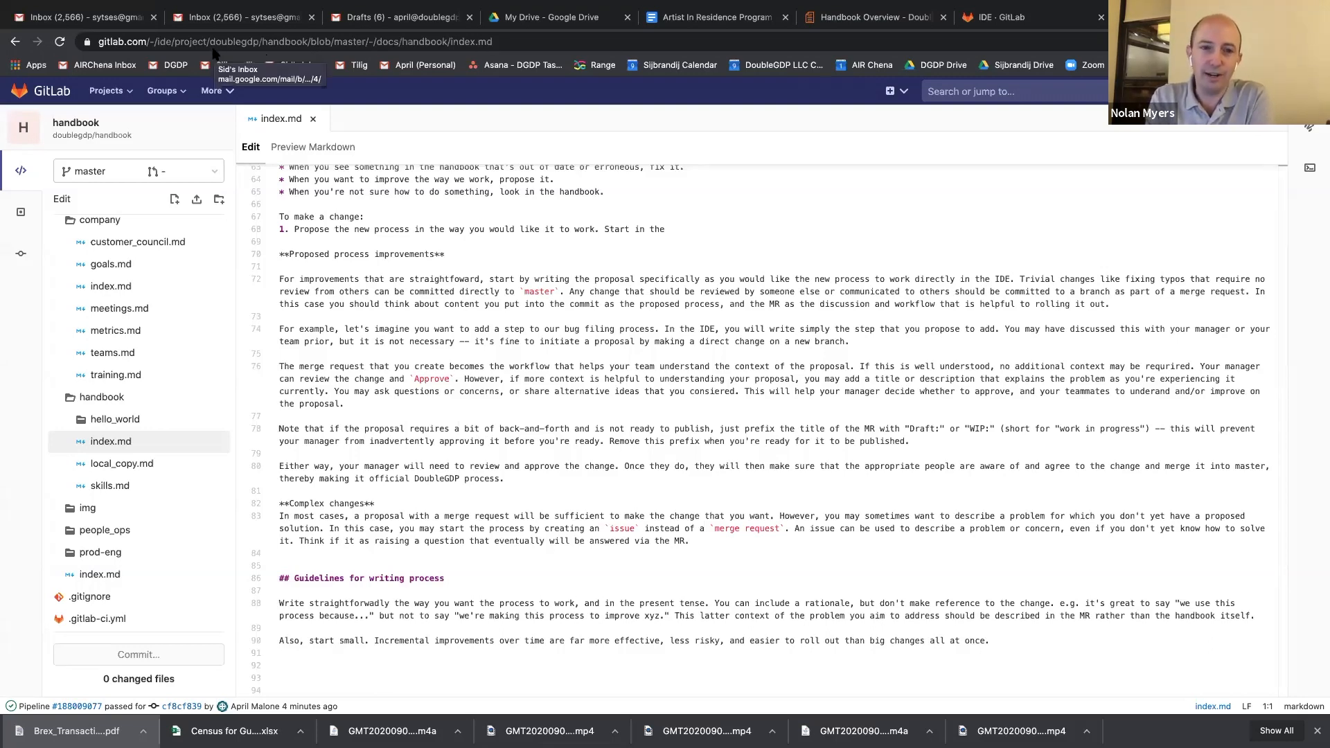
scroll(386, 207, "up", 3)
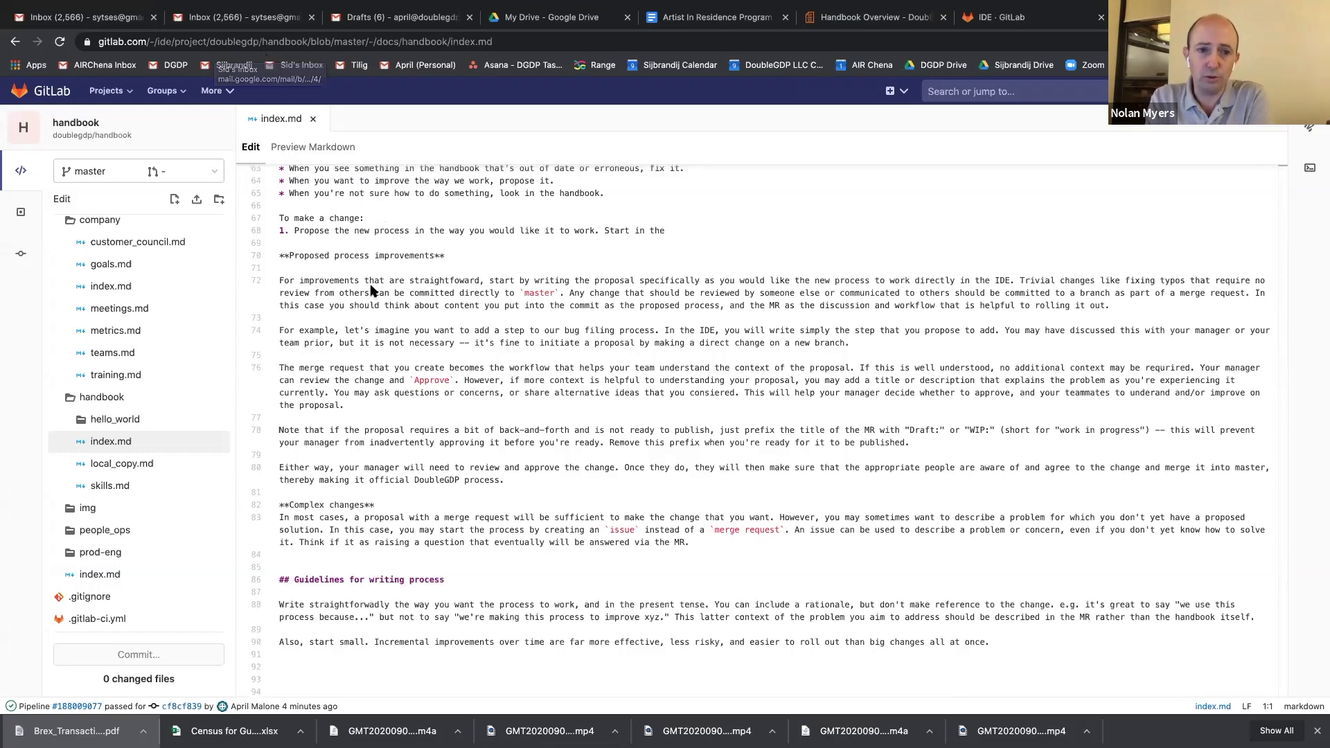
scroll(208, 295, "up", 2)
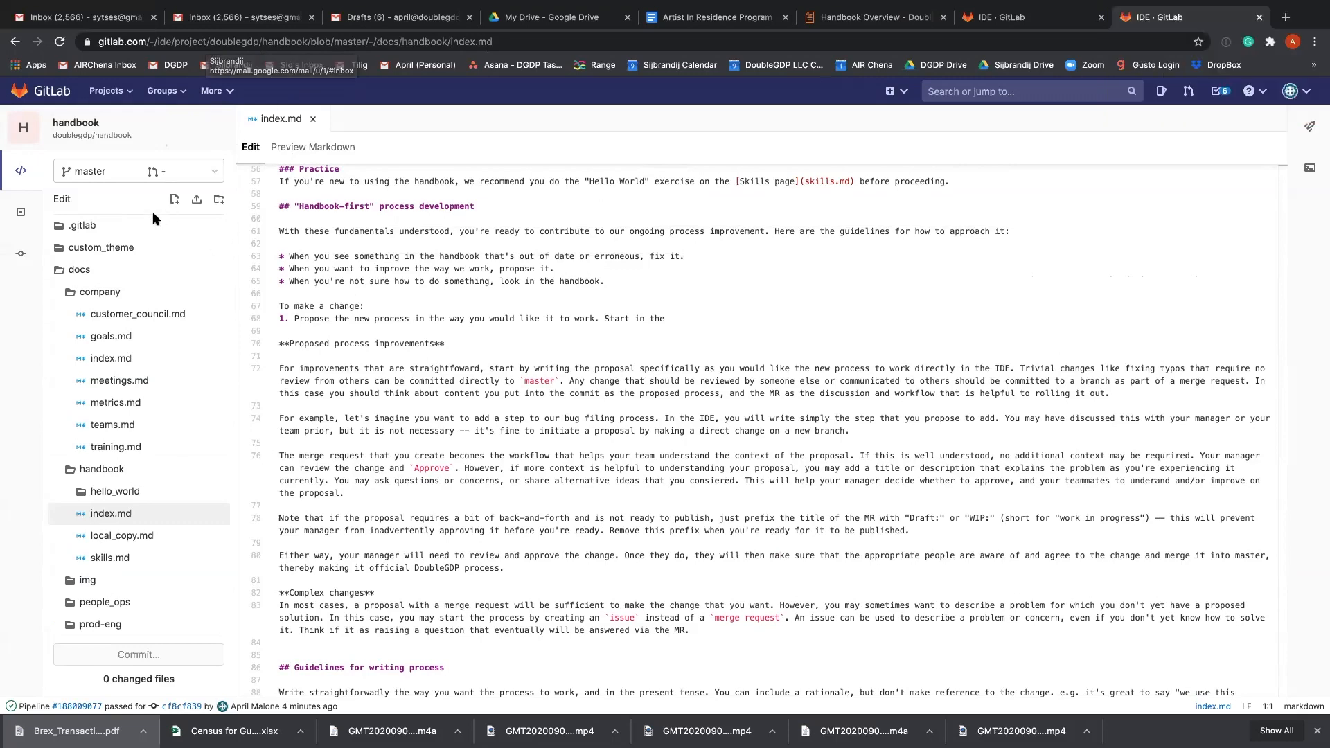
scroll(143, 235, "down", 1)
scroll(143, 235, "up", 1)
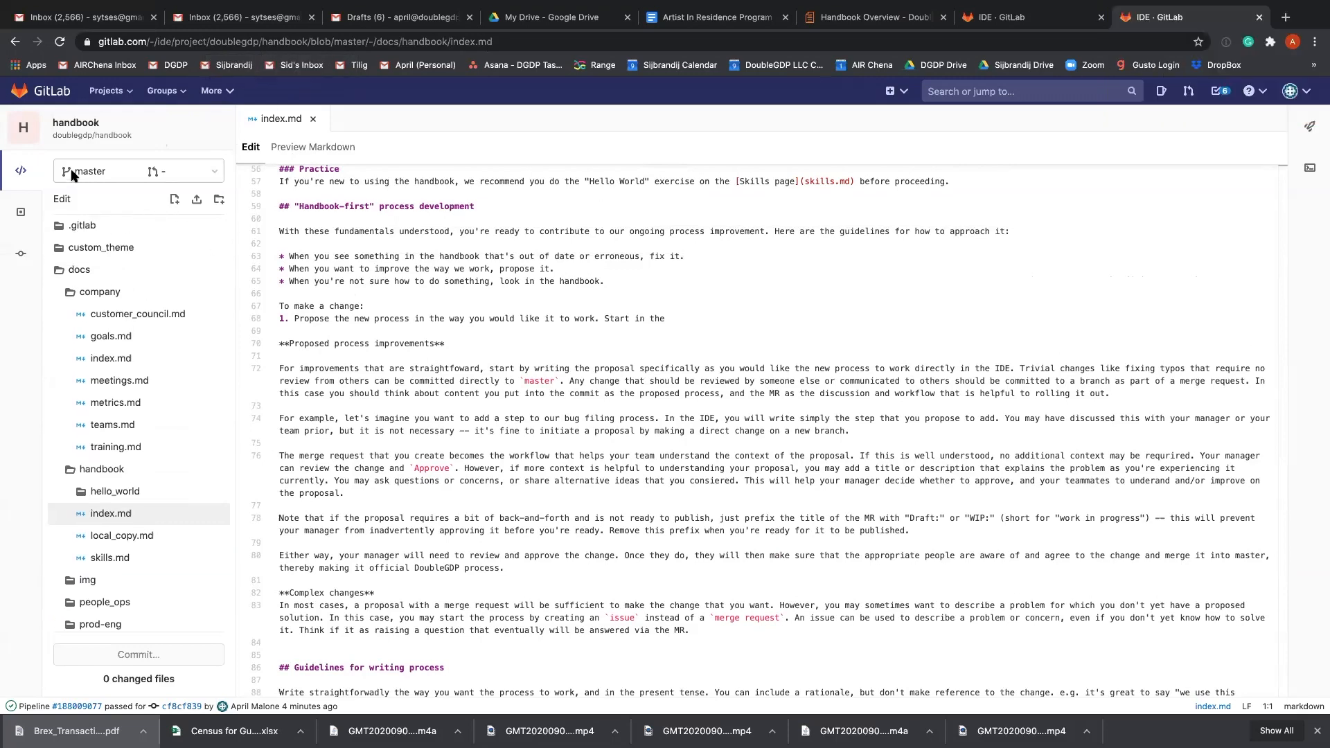
Open teams.md from the docs/company folder and read its source through to the list of key processes and projects.
left_click(132, 425)
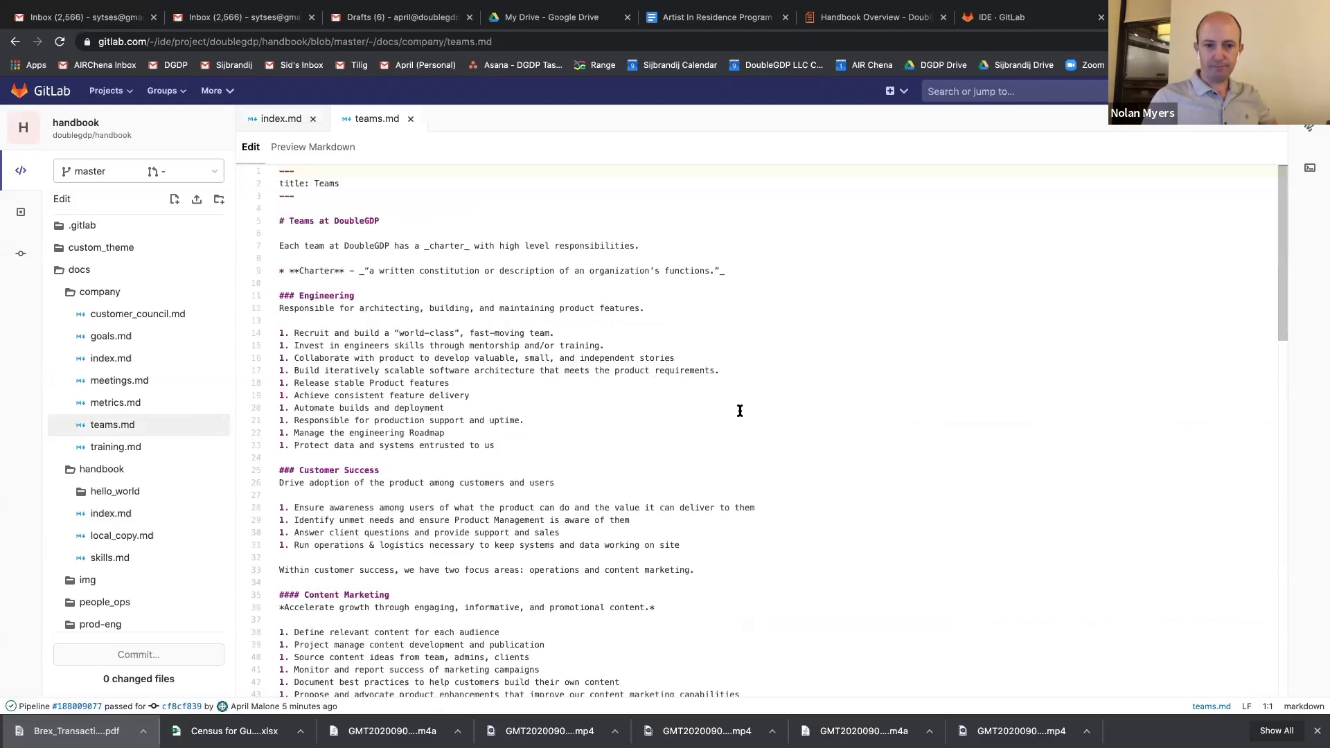
scroll(740, 410, "down", 2)
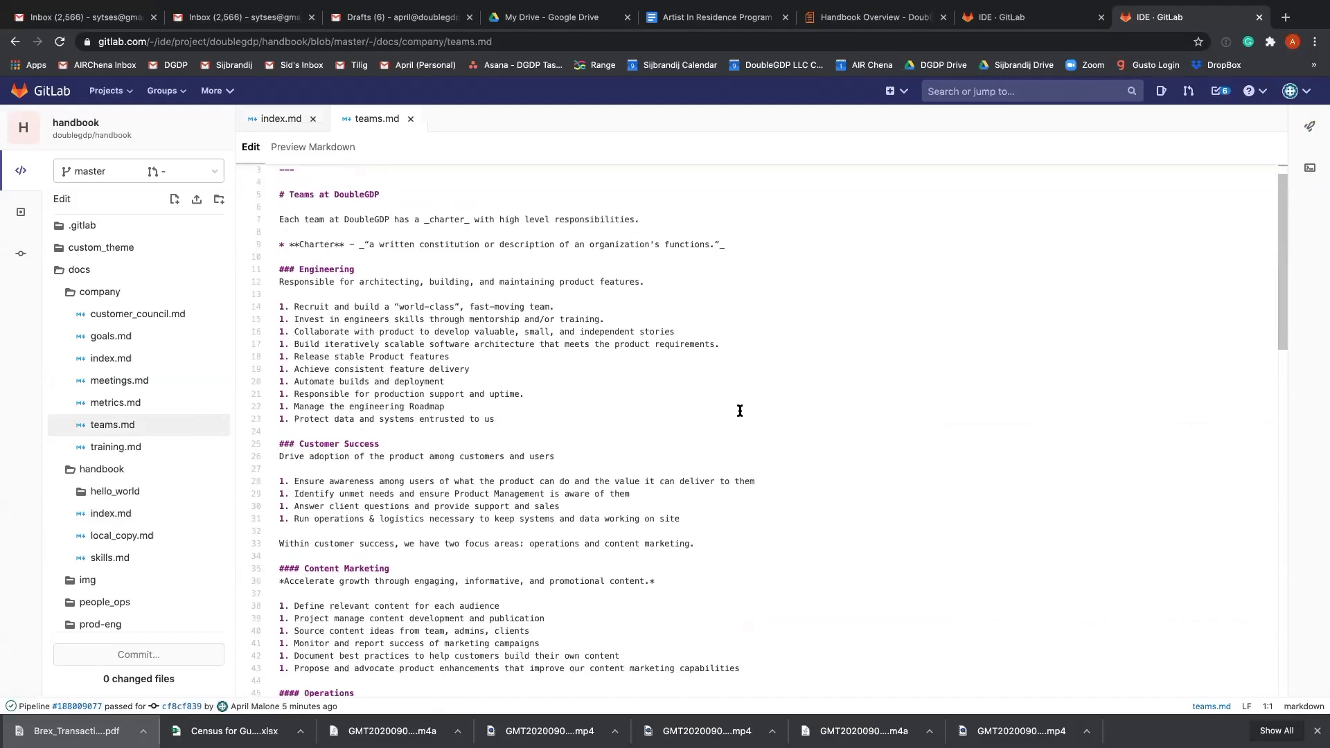
scroll(739, 410, "down", 12)
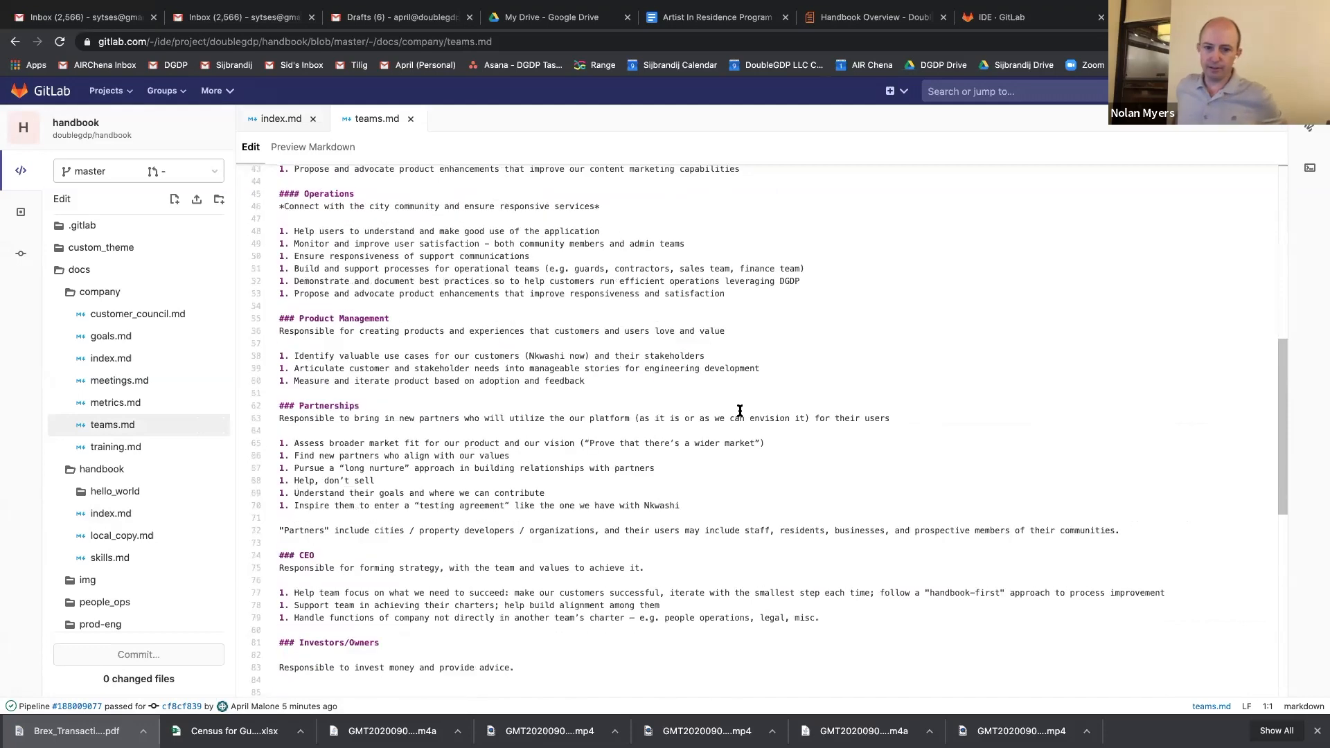
scroll(740, 410, "down", 3)
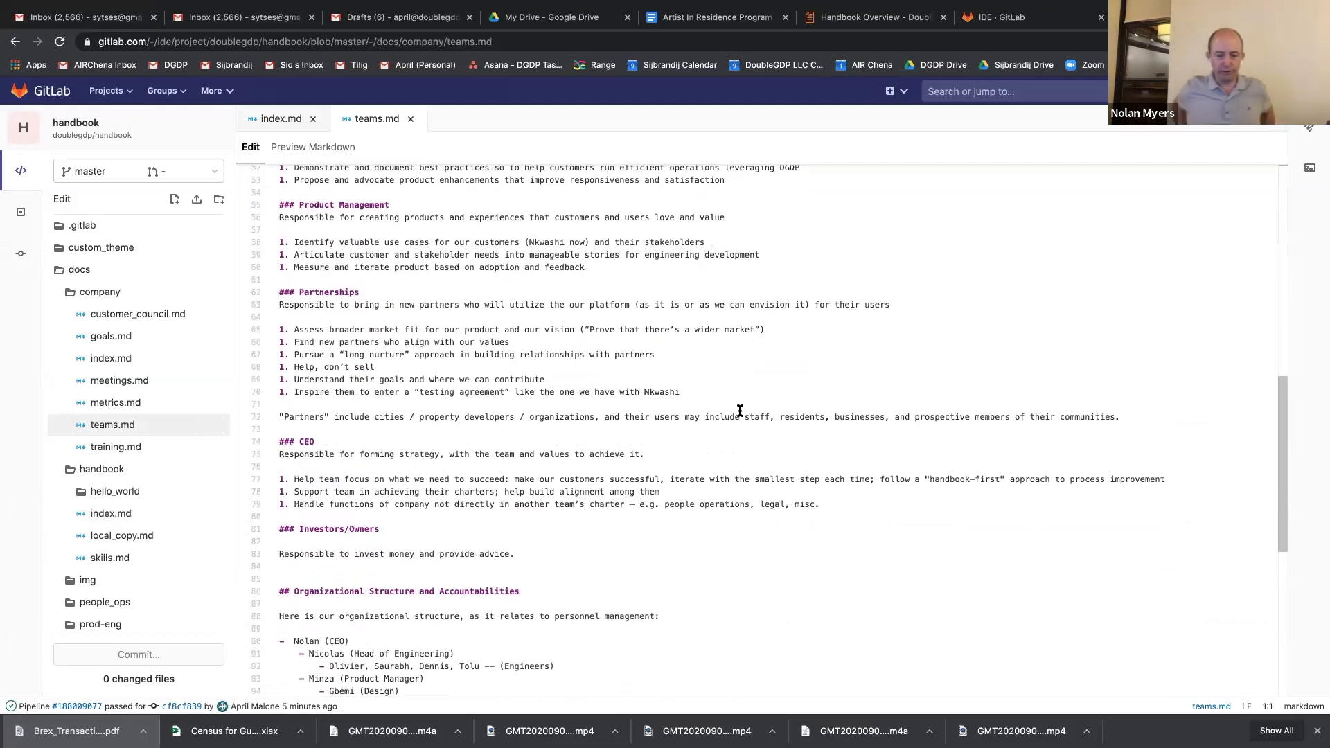
scroll(739, 410, "down", 7)
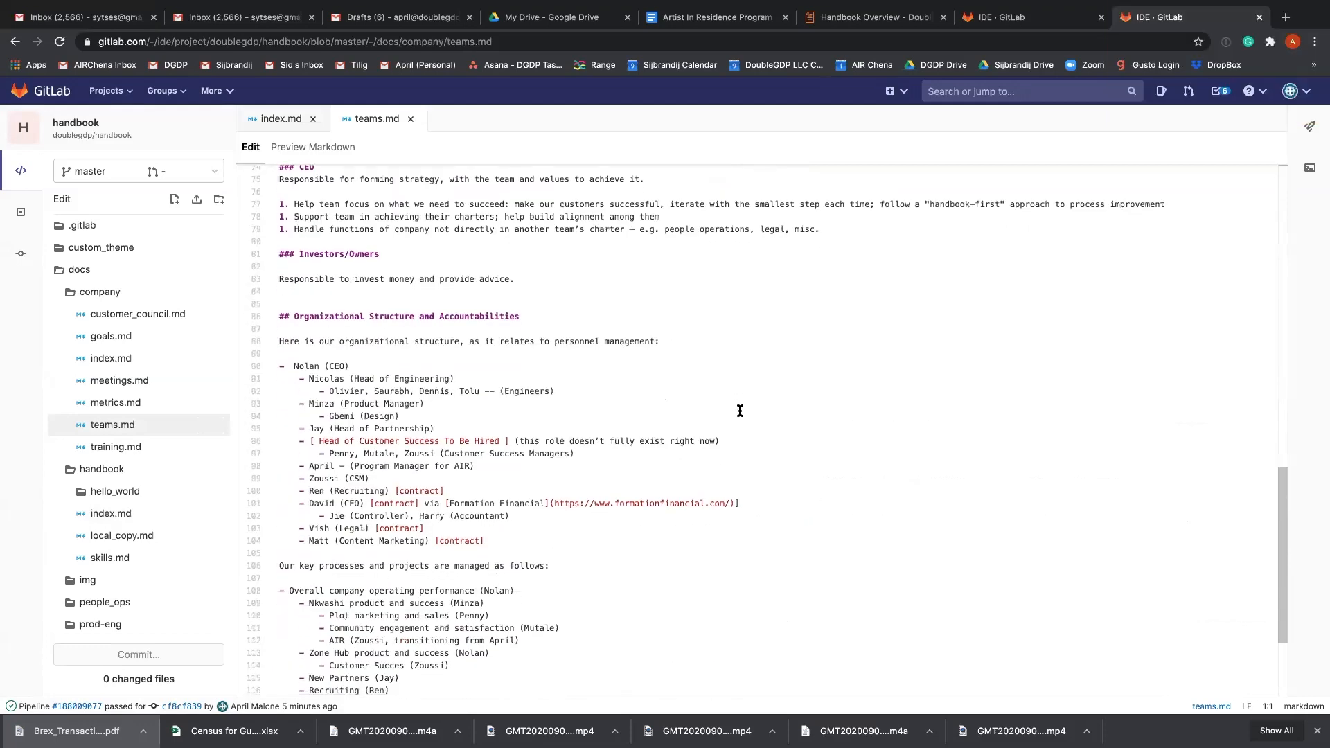
scroll(740, 410, "down", 2)
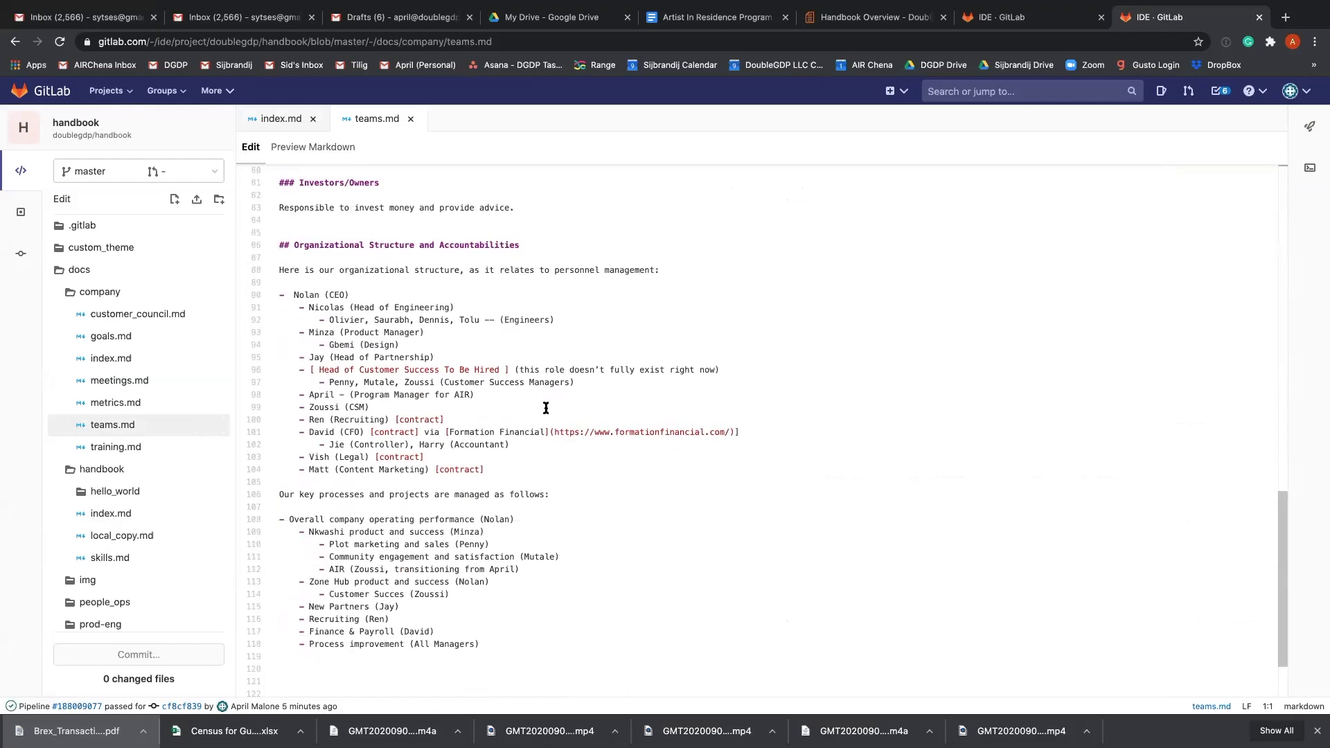
Compare the team charters with the Organizational Structure and Accountabilities section in the teams.md source, finishing at the Customer Success heading.
scroll(546, 408, "up", 15)
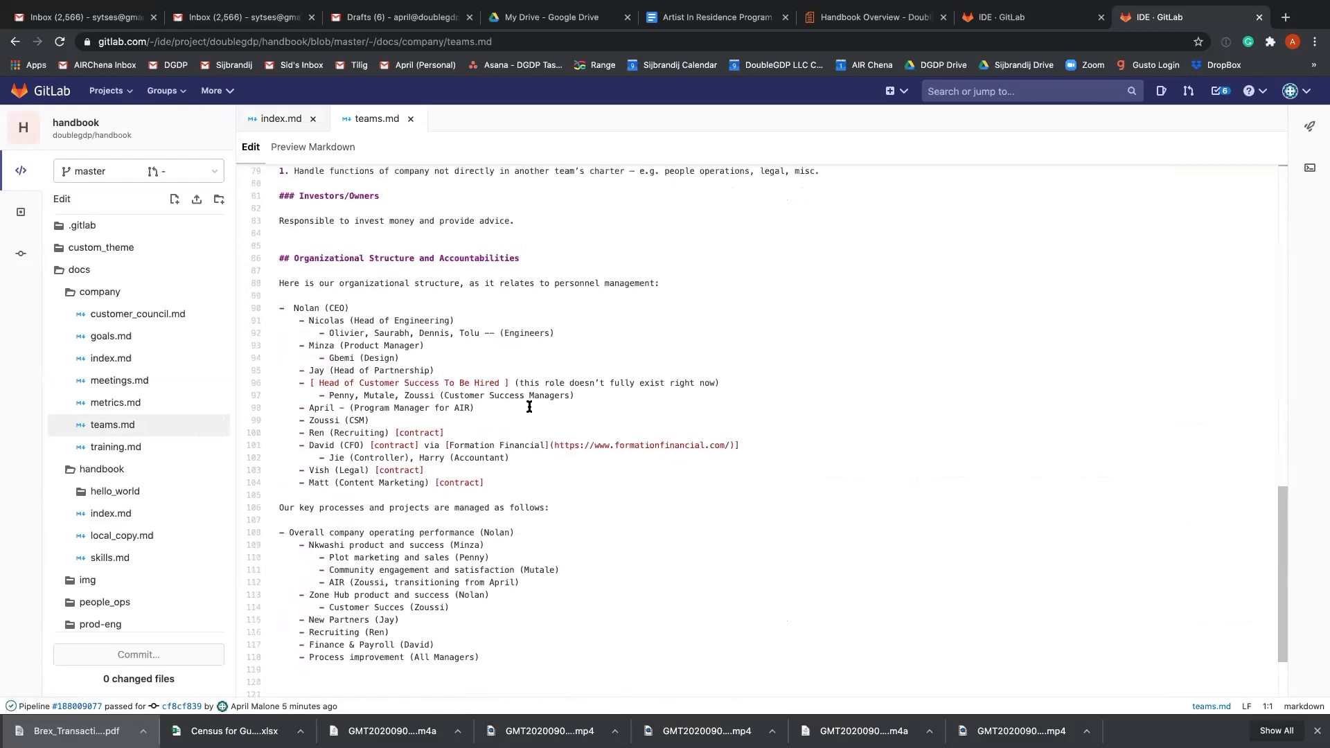
scroll(529, 407, "up", 3)
scroll(448, 383, "up", 6)
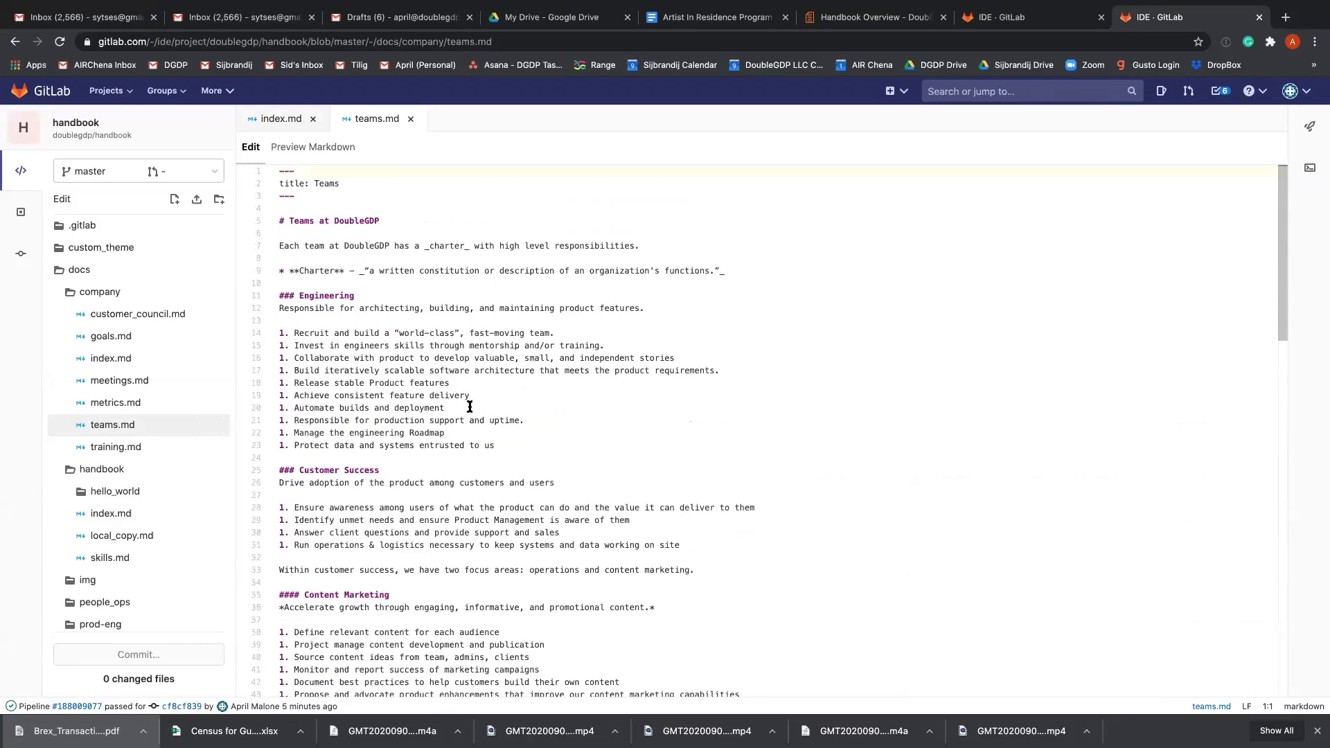
scroll(469, 407, "down", 20)
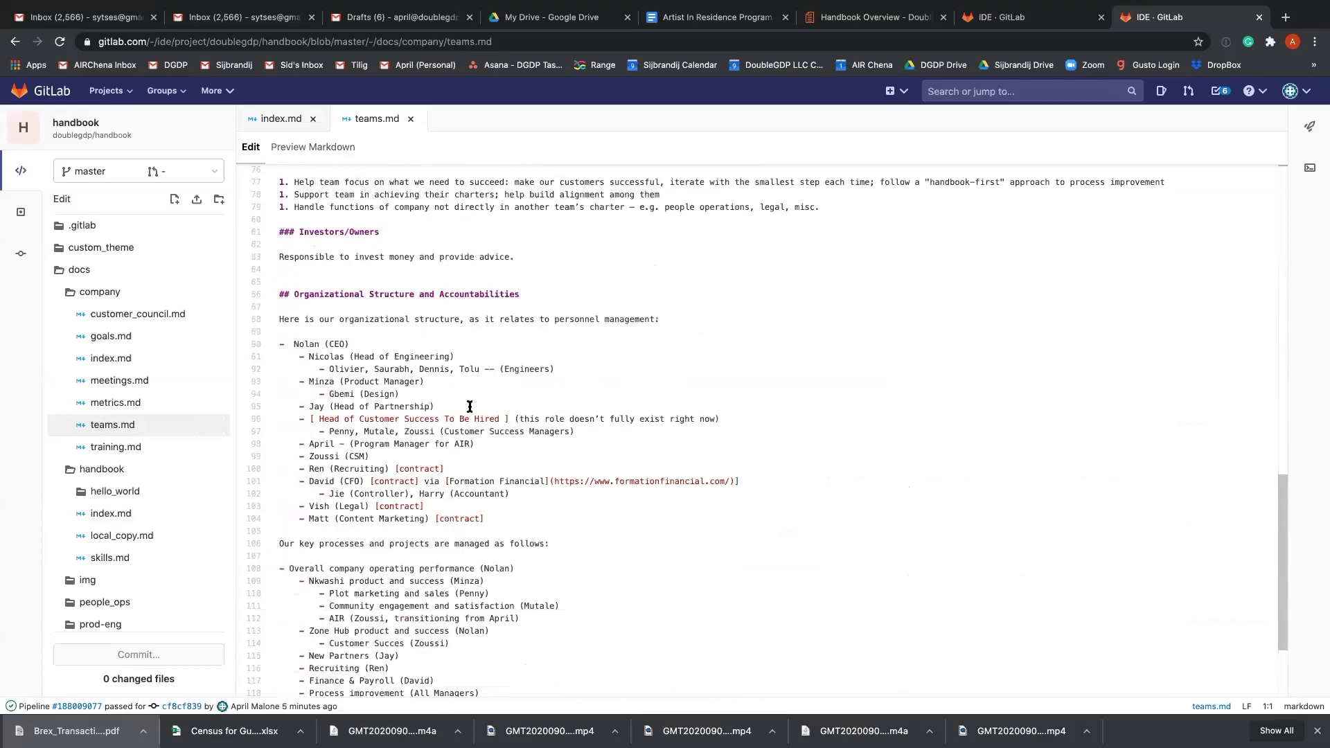
scroll(469, 406, "down", 2)
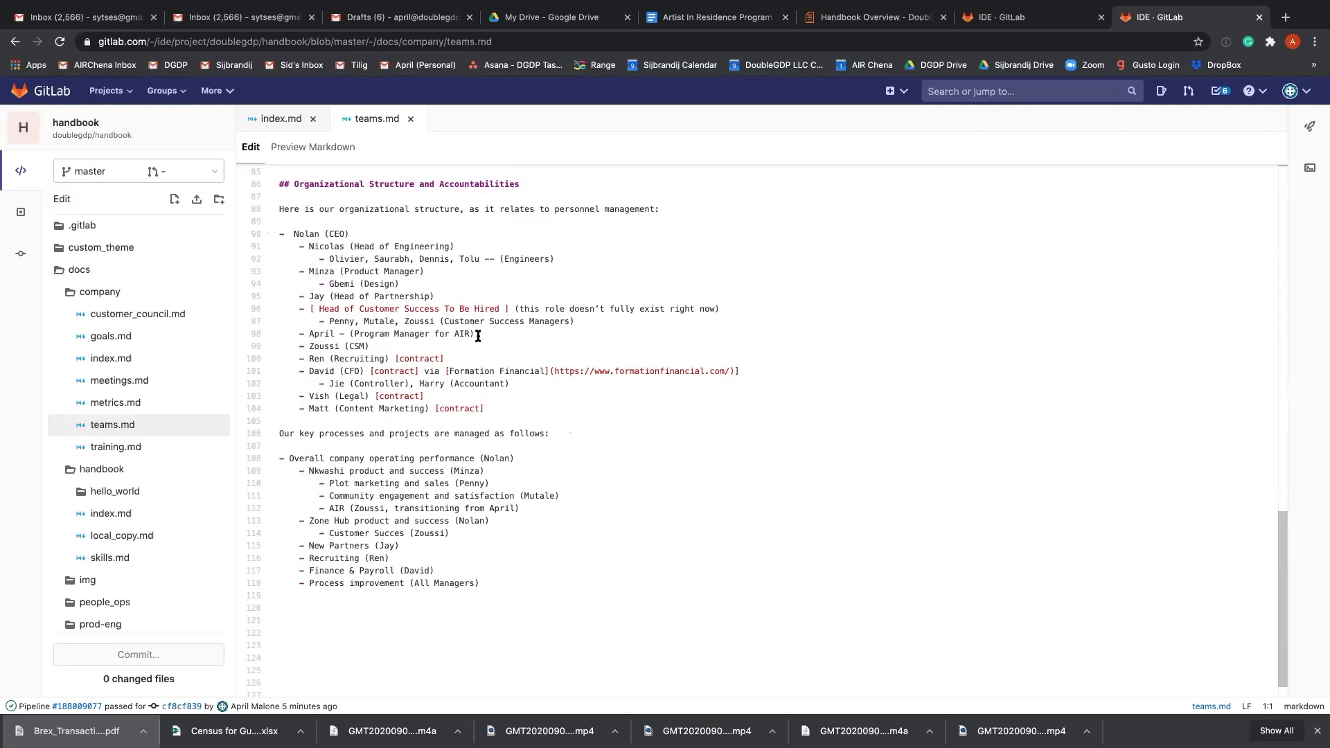
scroll(478, 336, "down", 1)
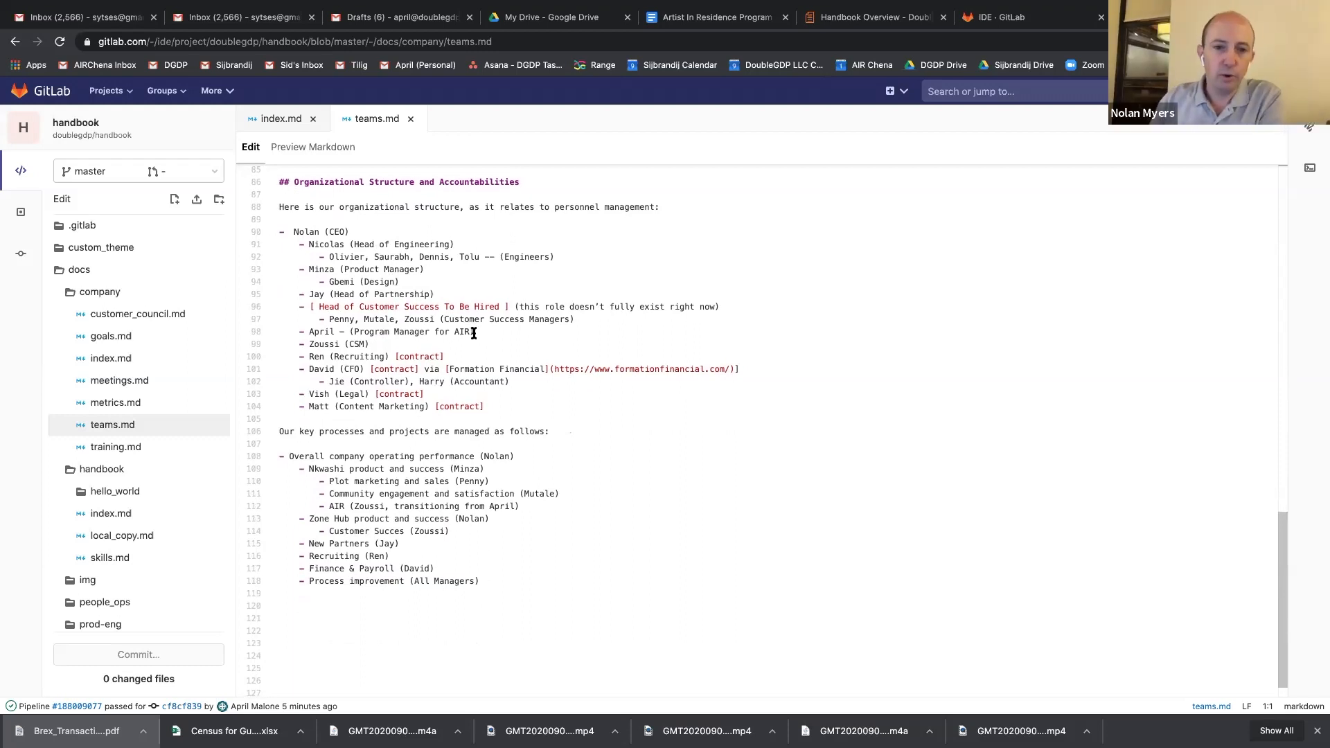
scroll(438, 336, "up", 1)
scroll(438, 335, "up", 8)
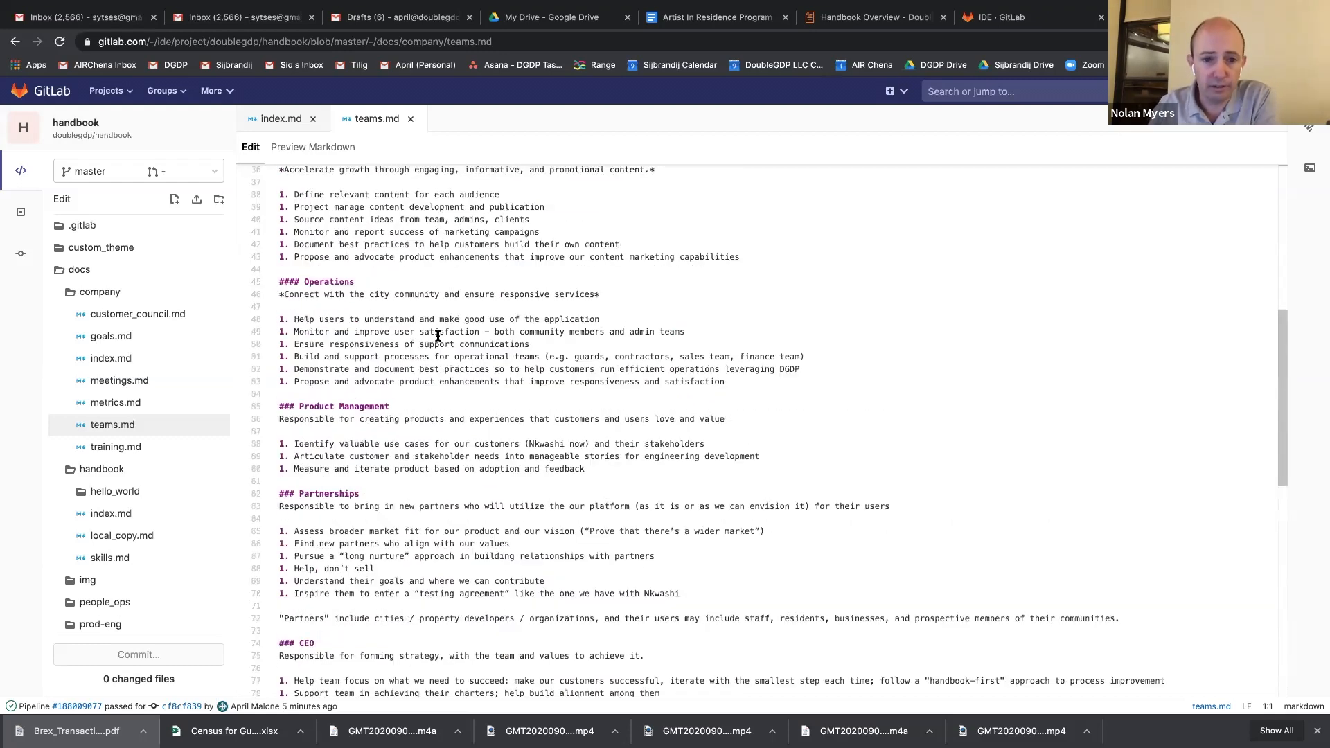
scroll(438, 336, "up", 5)
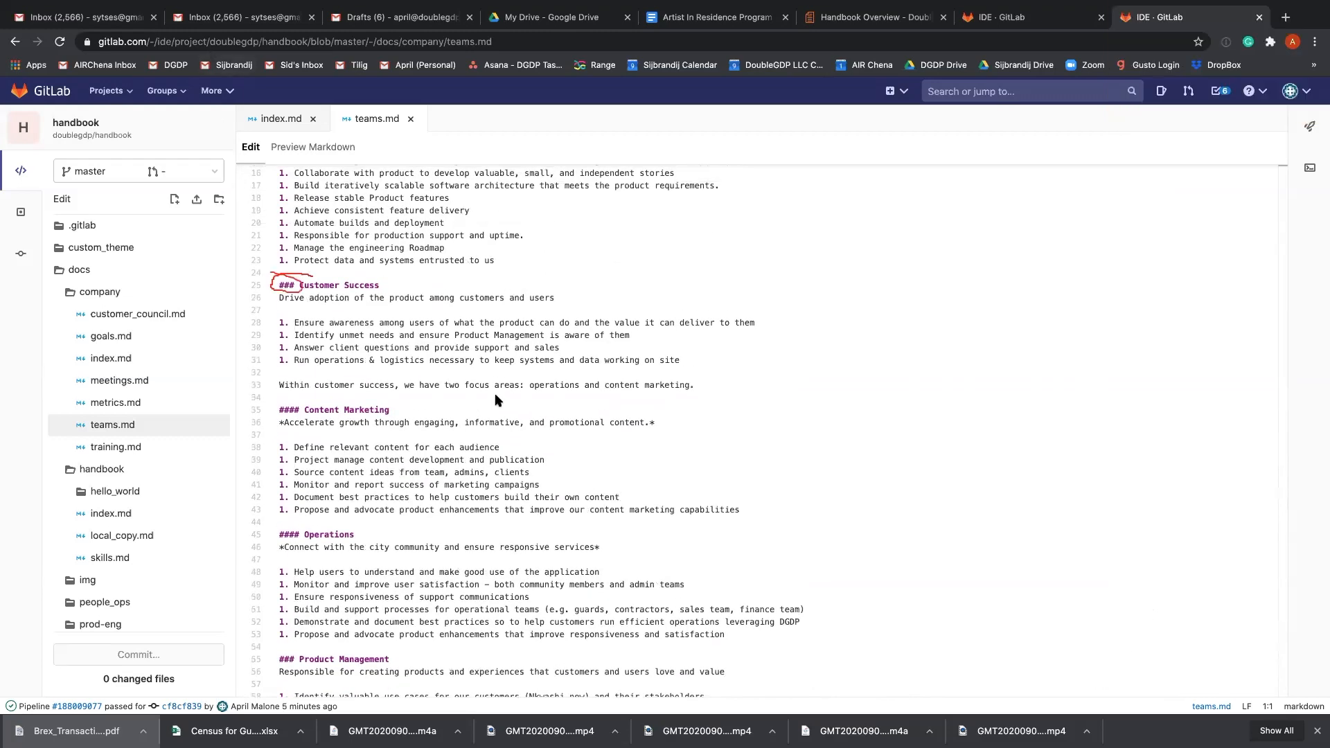
scroll(496, 399, "up", 2)
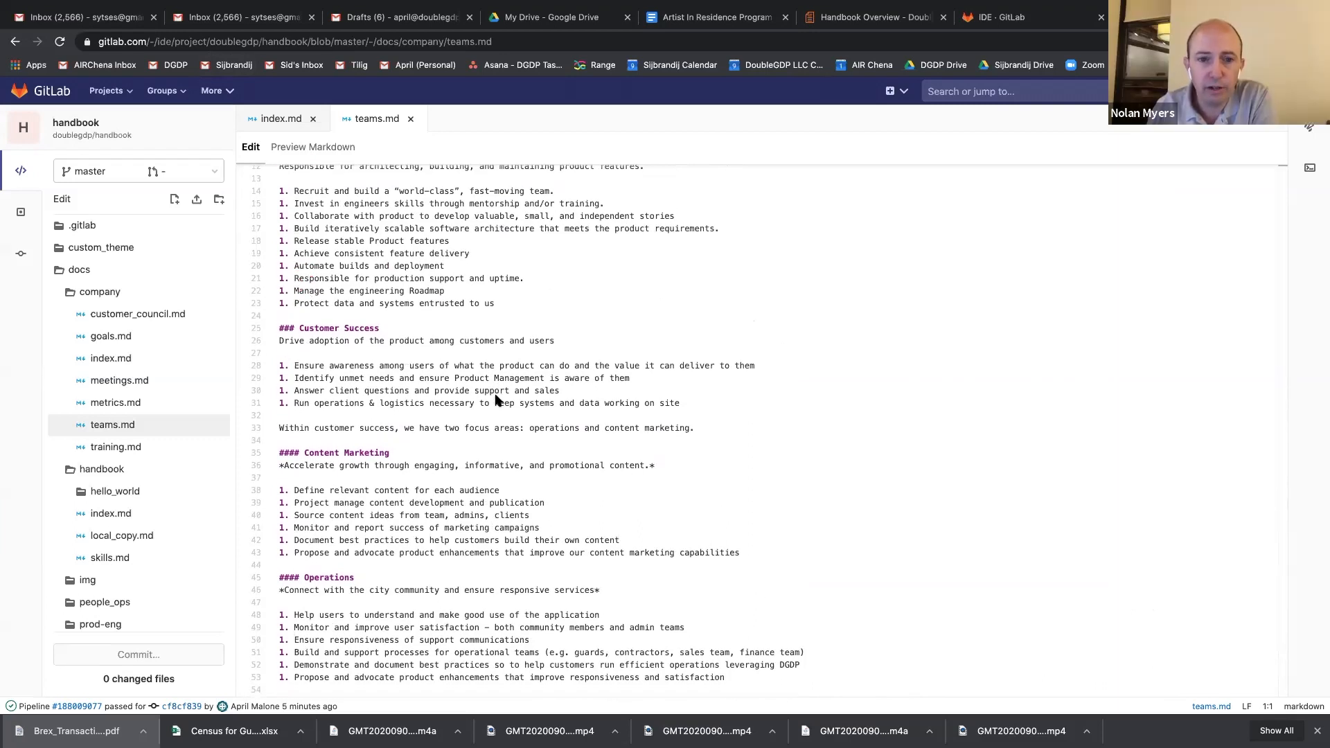
Preview the rendered Markdown of teams.md and examine how the headings and lists appear, from Engineering down to Organizational Structure and Accountabilities.
left_click(337, 148)
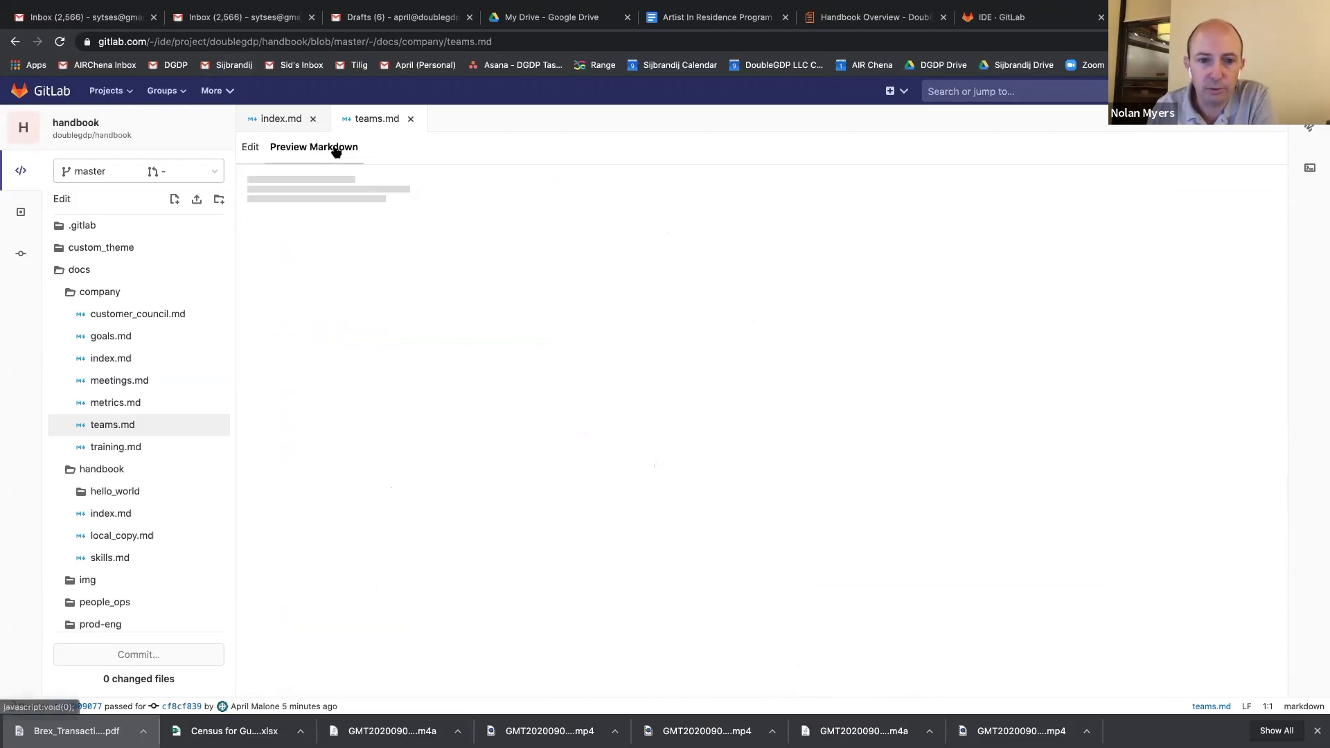
scroll(547, 401, "down", 5)
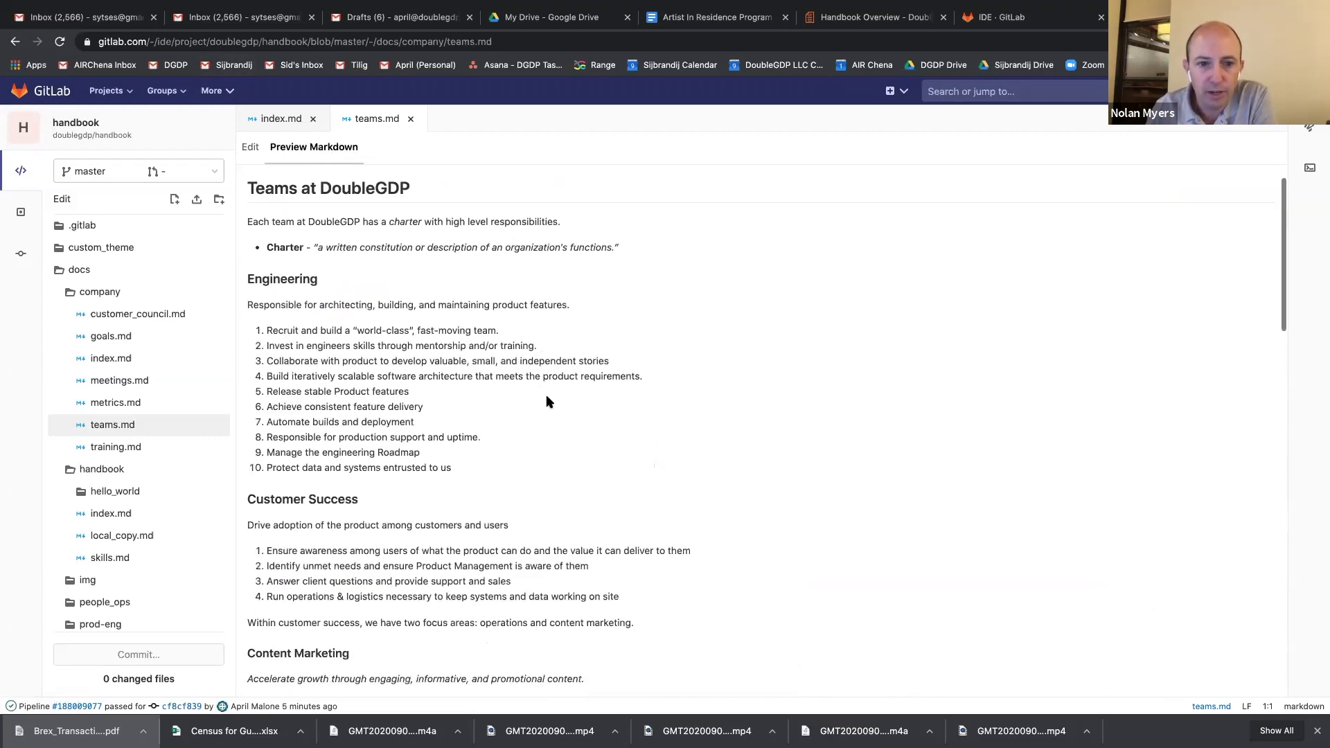
scroll(548, 402, "up", 3)
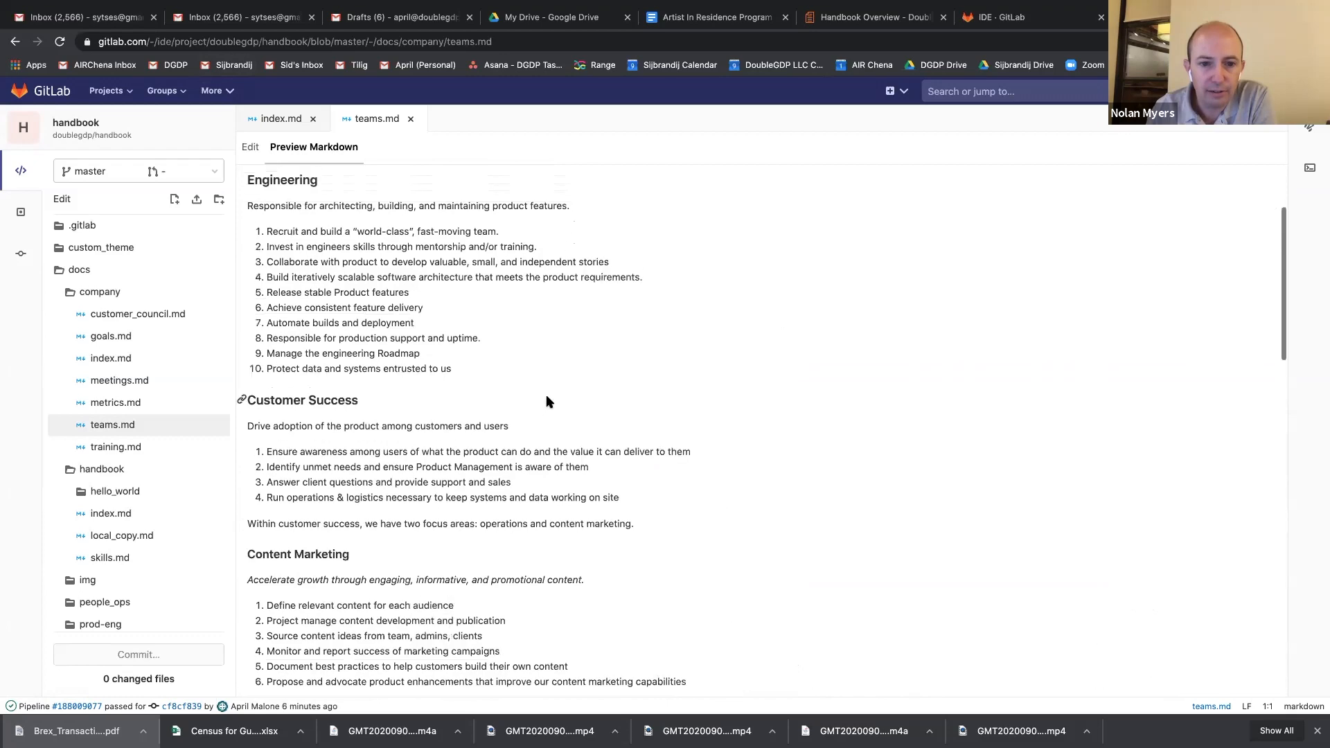
scroll(546, 401, "up", 5)
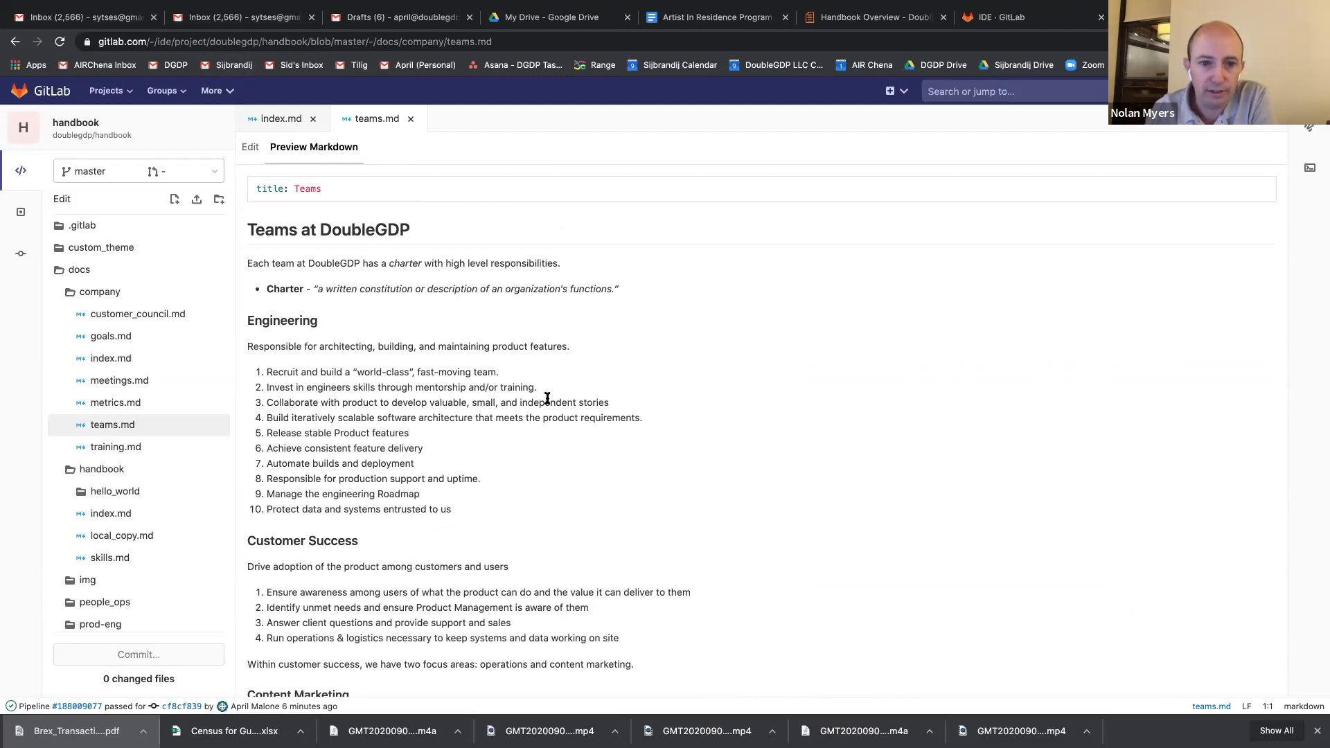
scroll(547, 400, "down", 5)
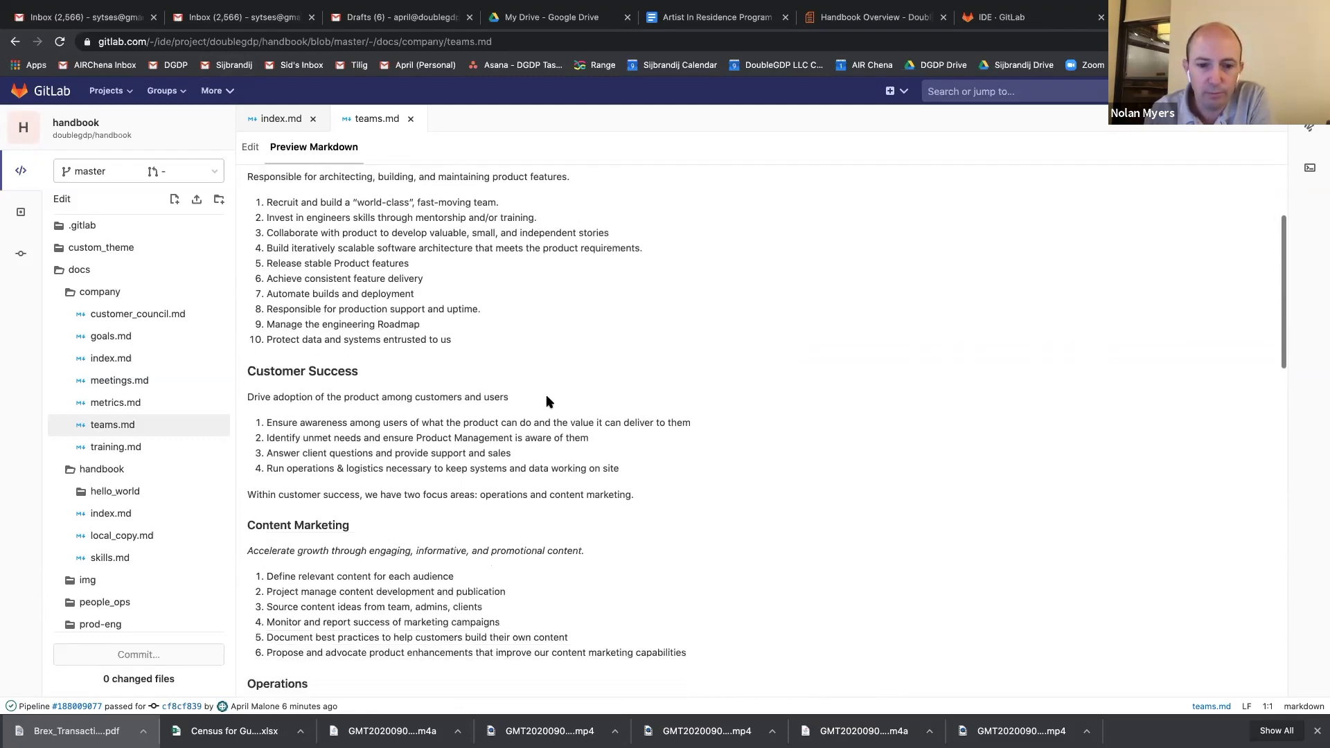
scroll(546, 401, "down", 4)
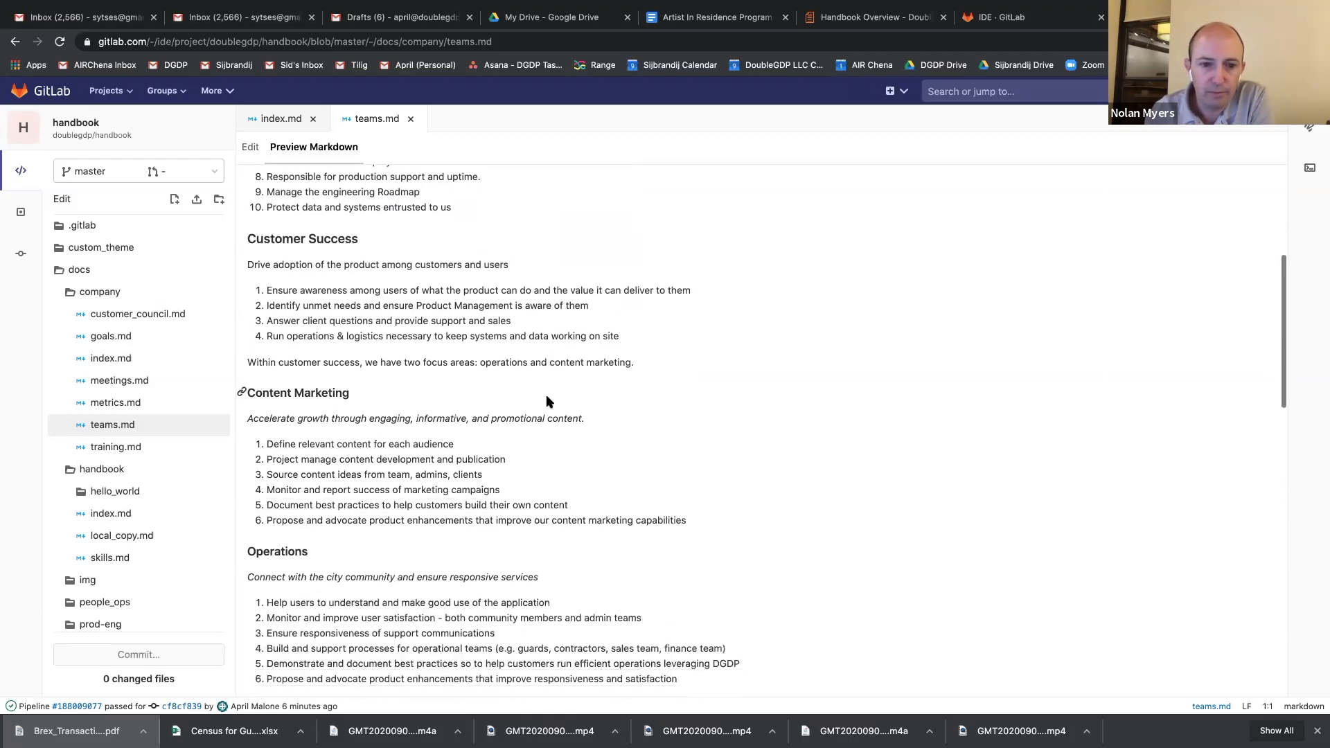
scroll(546, 400, "down", 10)
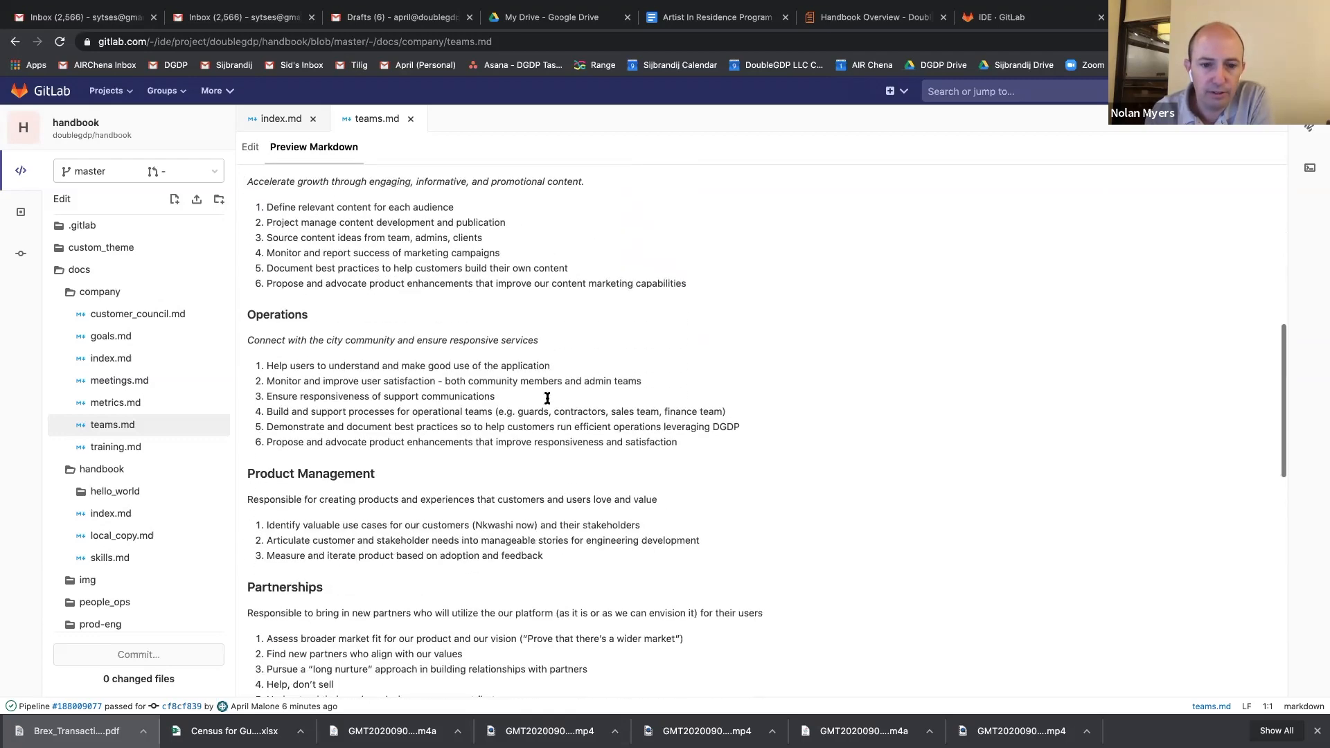
scroll(547, 399, "down", 8)
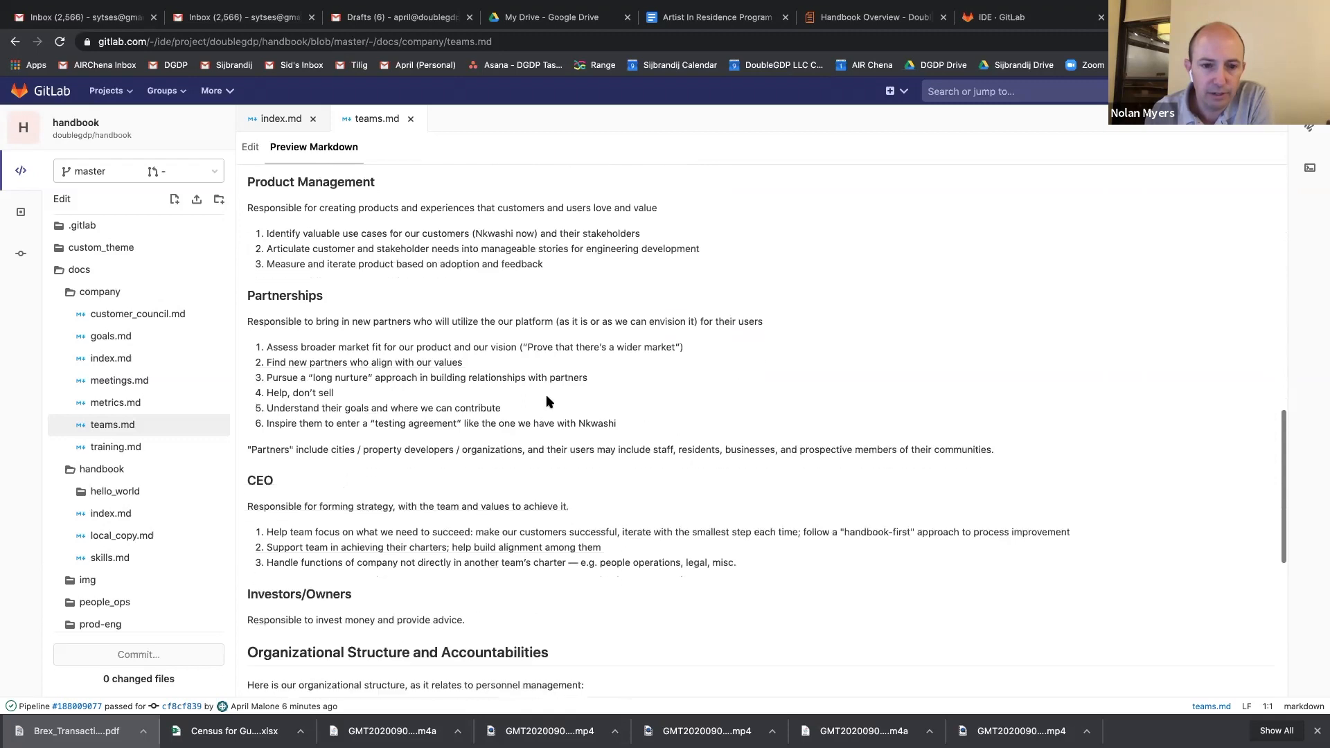
scroll(547, 400, "down", 2)
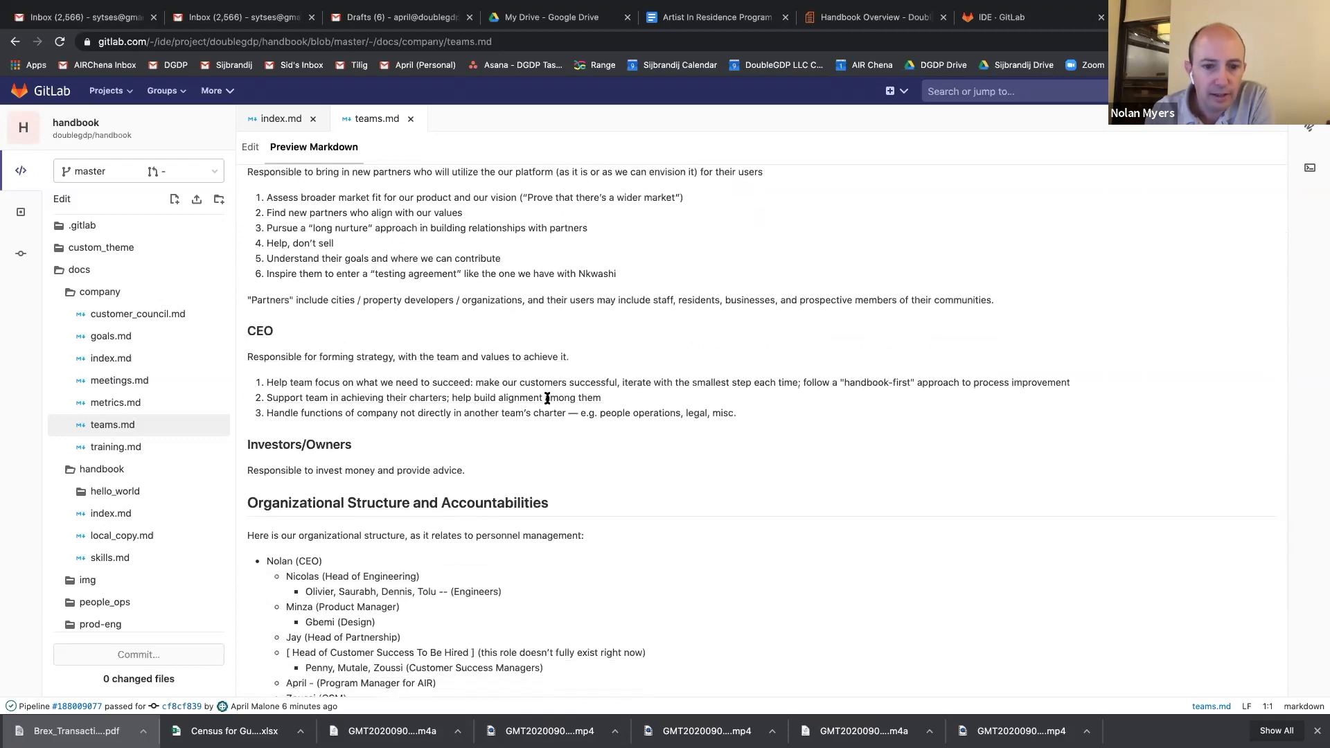
scroll(547, 399, "up", 1)
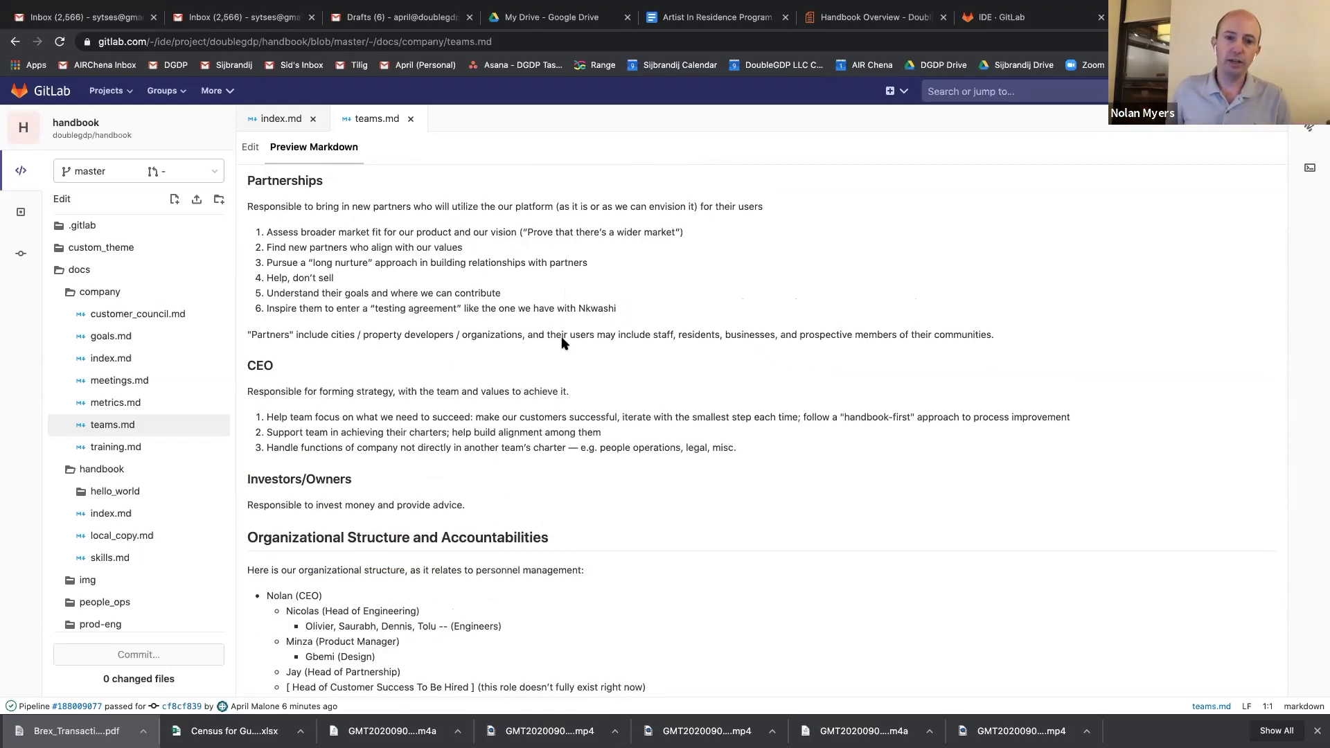
scroll(562, 343, "up", 3)
scroll(561, 343, "down", 4)
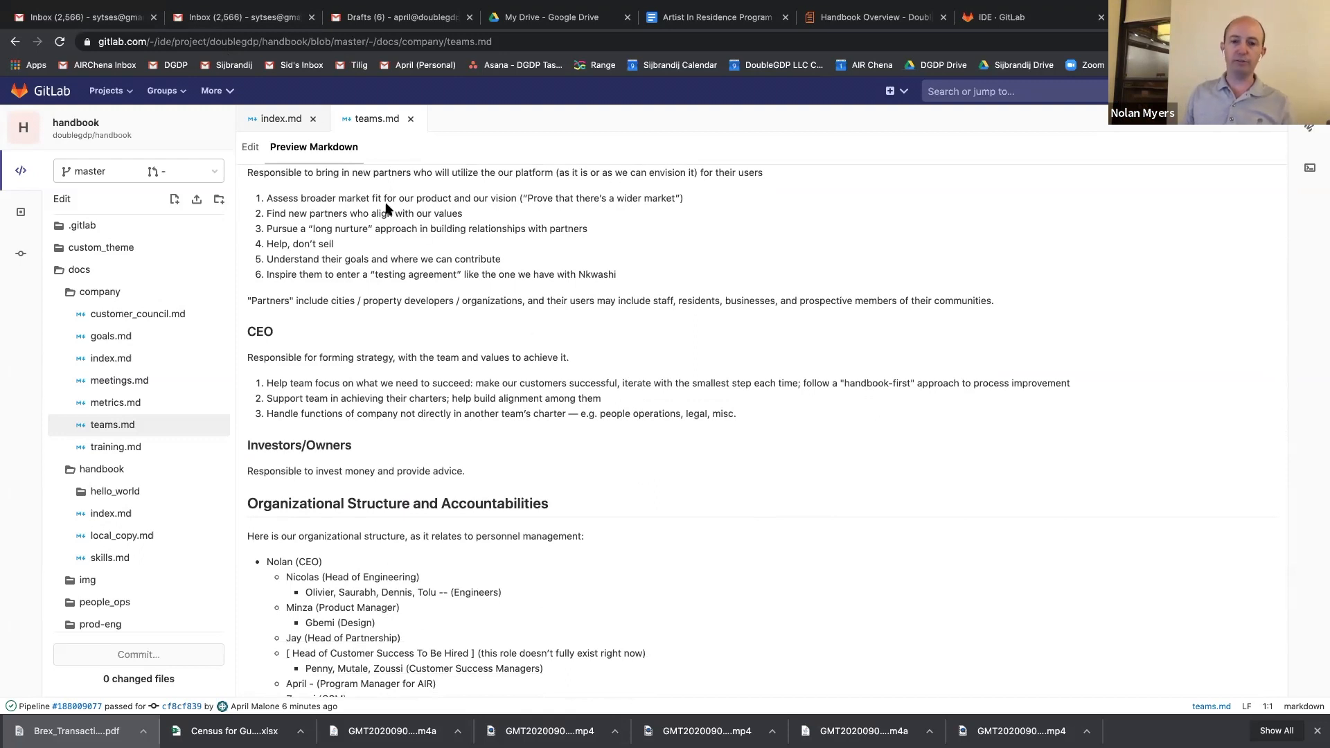
Switch to index.md, return to the source view of teams.md, and examine the nested lists under Organizational Structure and Accountabilities.
left_click(279, 122)
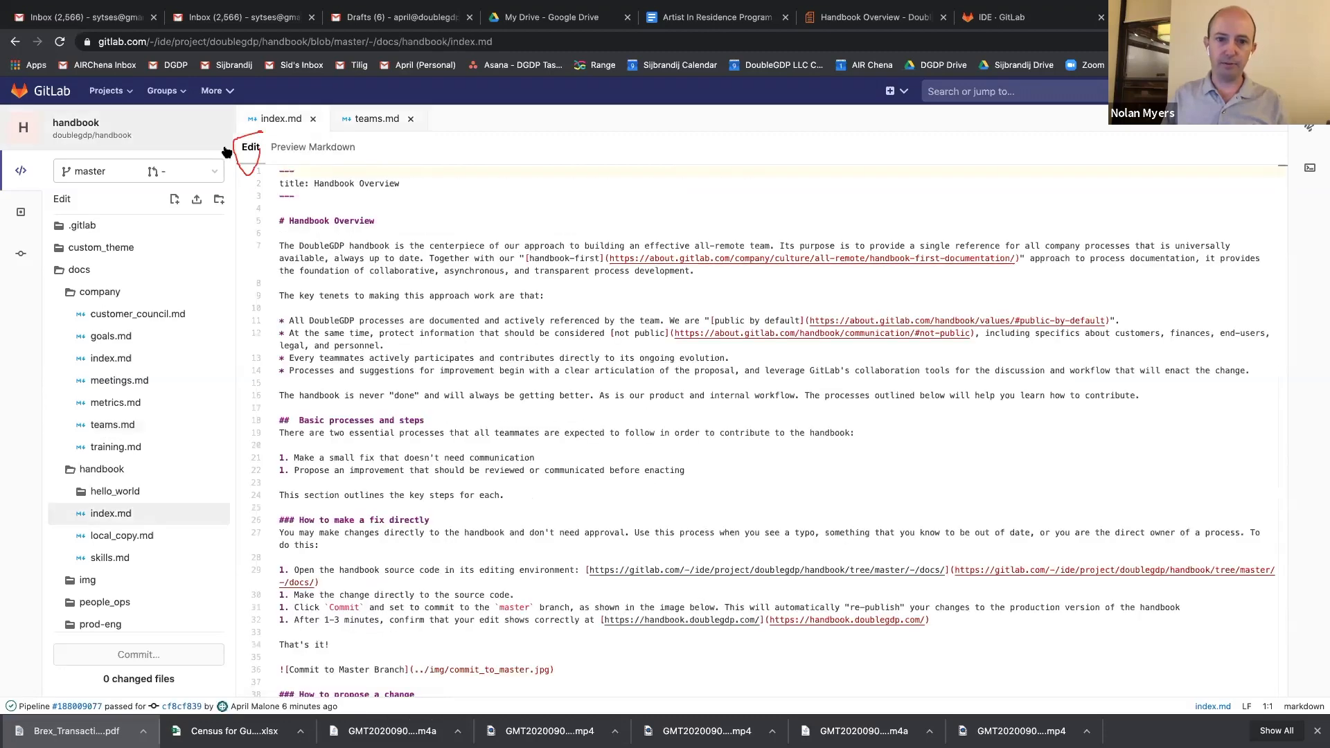
left_click(377, 118)
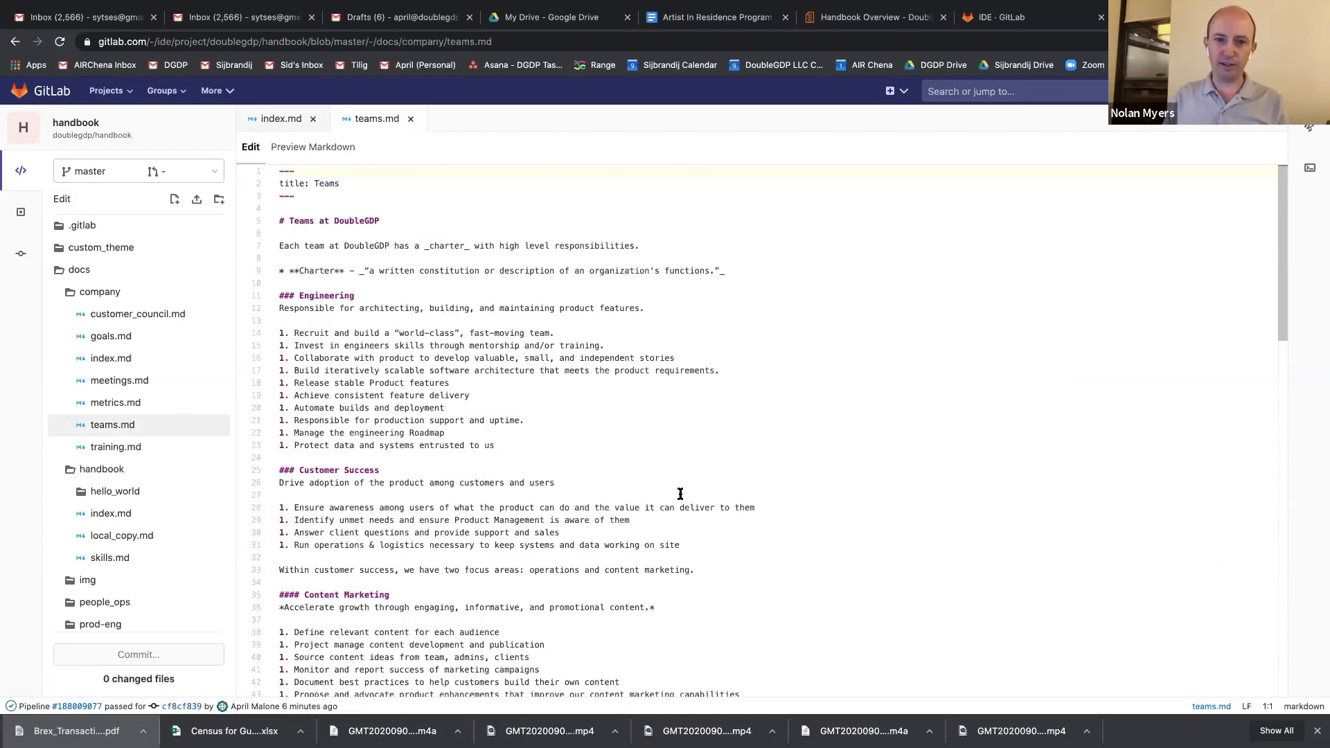
scroll(680, 494, "down", 3)
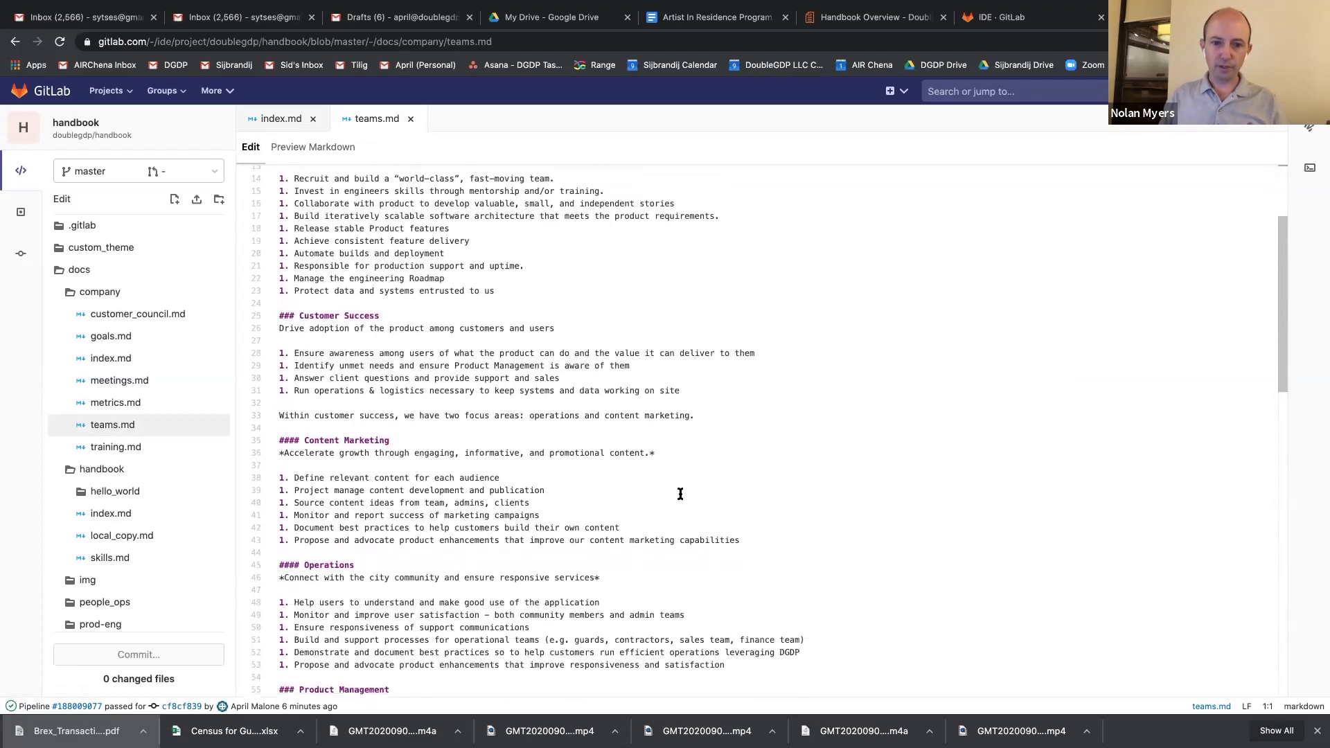
scroll(680, 494, "up", 1)
scroll(665, 485, "down", 7)
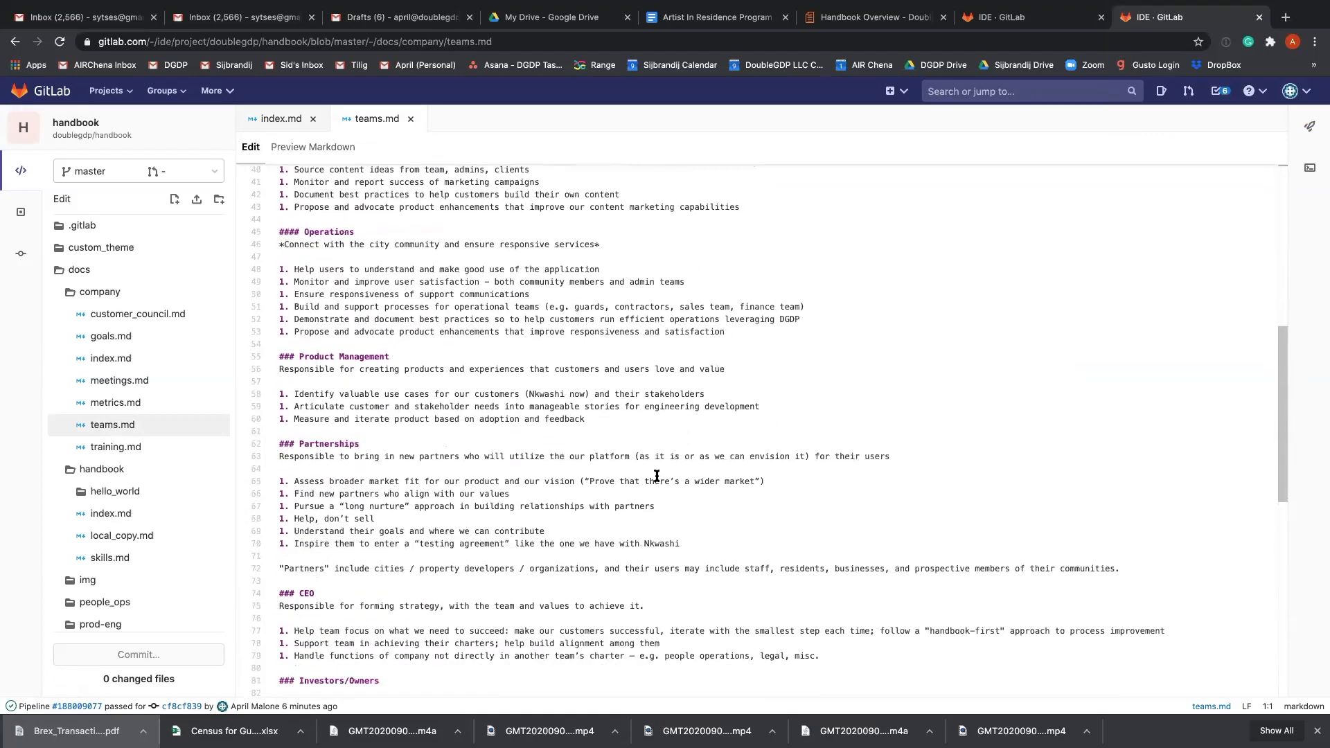
scroll(657, 477, "down", 9)
scroll(564, 461, "down", 3)
scroll(484, 402, "up", 4)
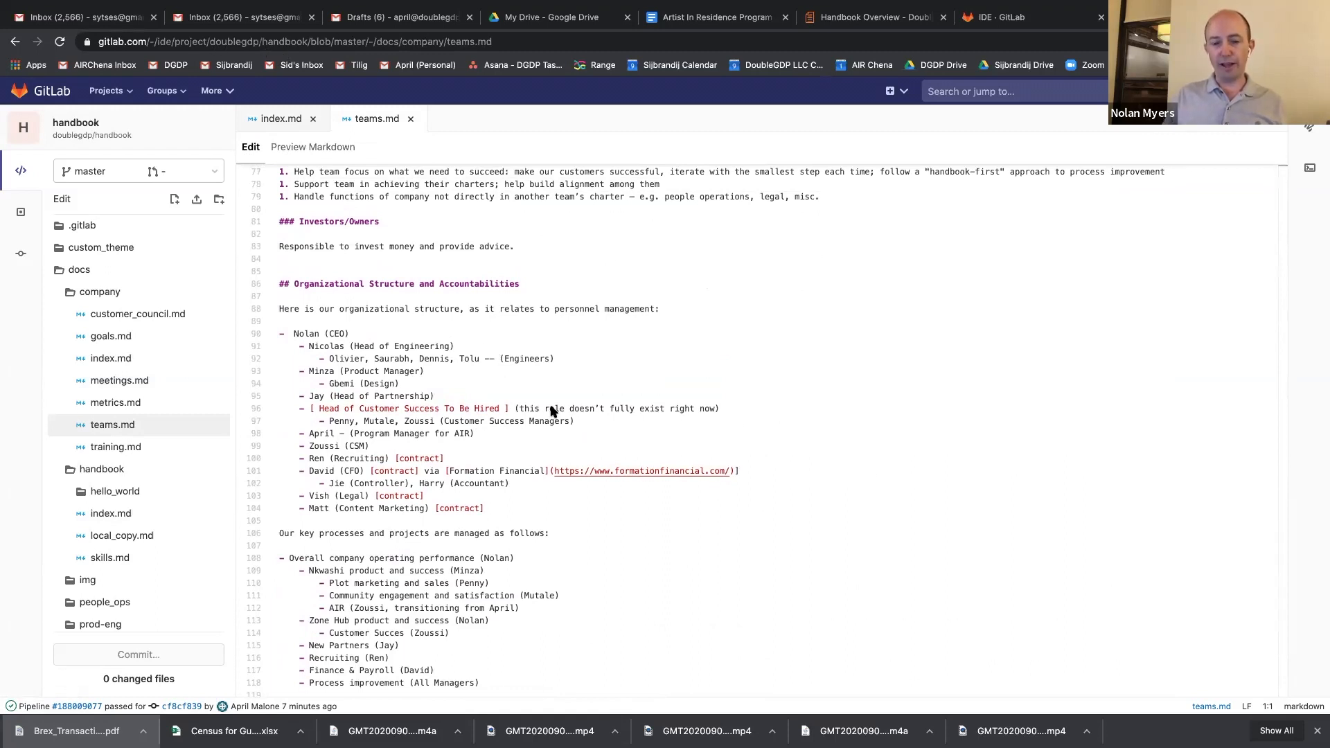
scroll(543, 422, "up", 2)
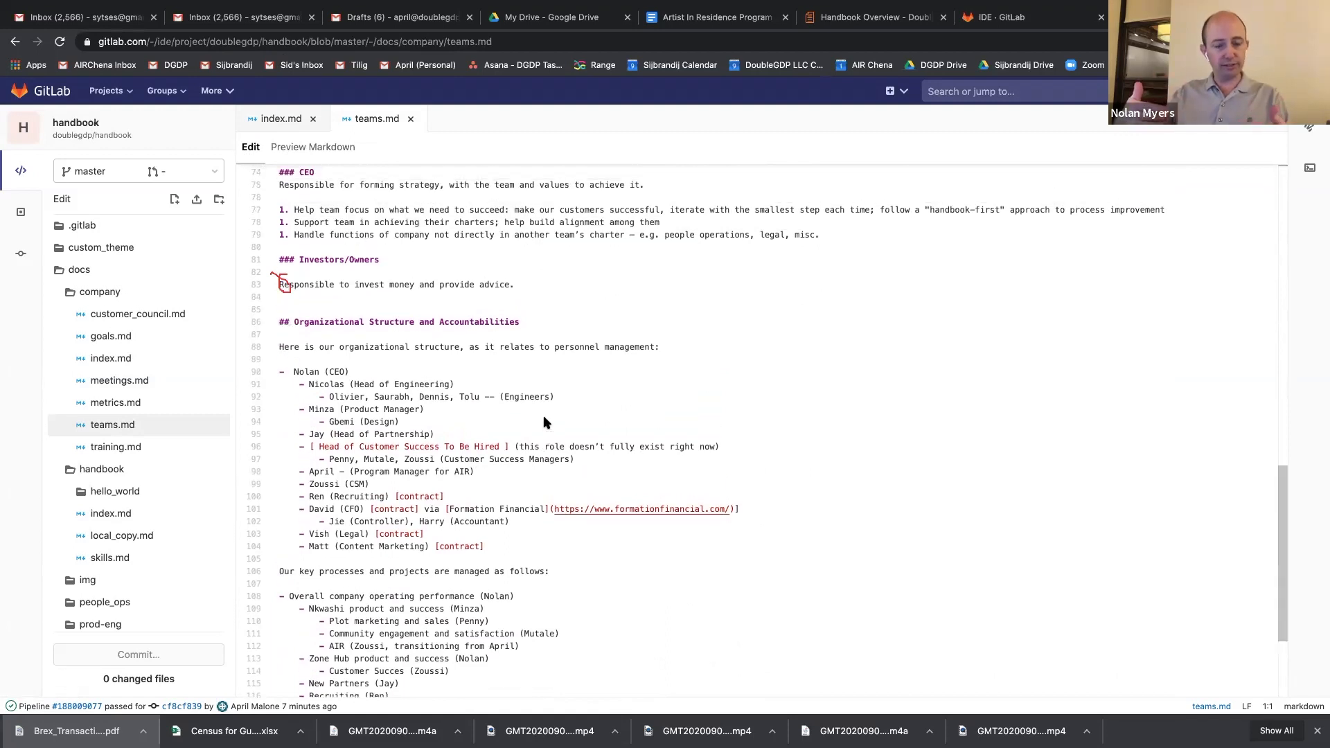
scroll(543, 422, "down", 1)
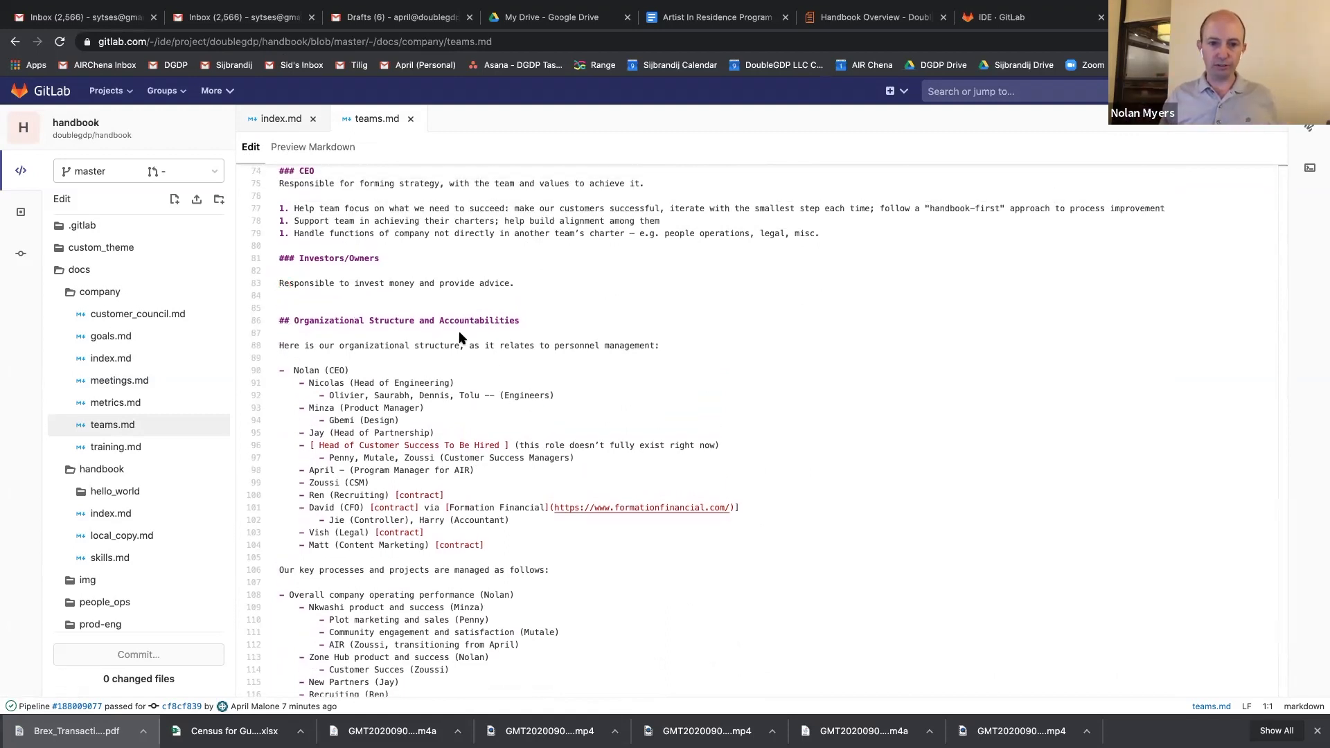
Append "& (Program Manager for AIR)" to the CSM entry on line 99 of the organizational structure list in teams.md.
scroll(462, 340, "up", 2)
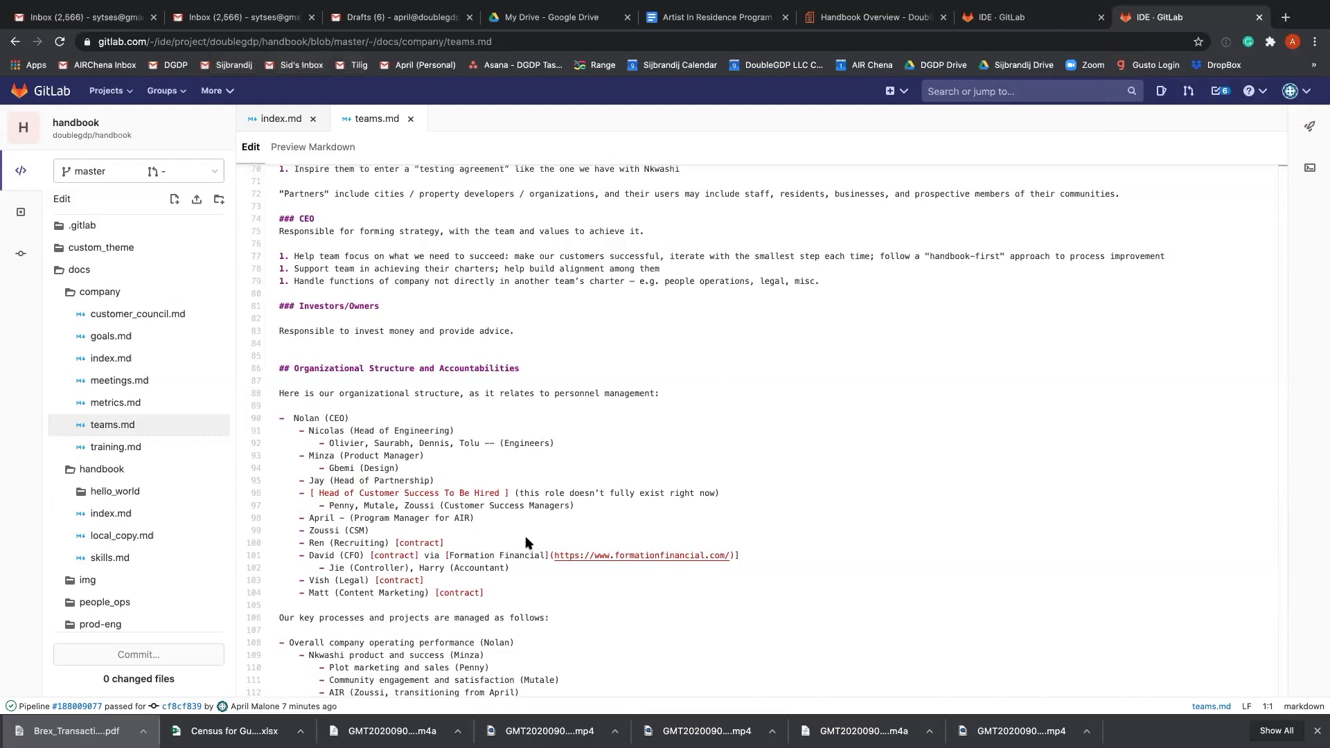
scroll(527, 540, "down", 3)
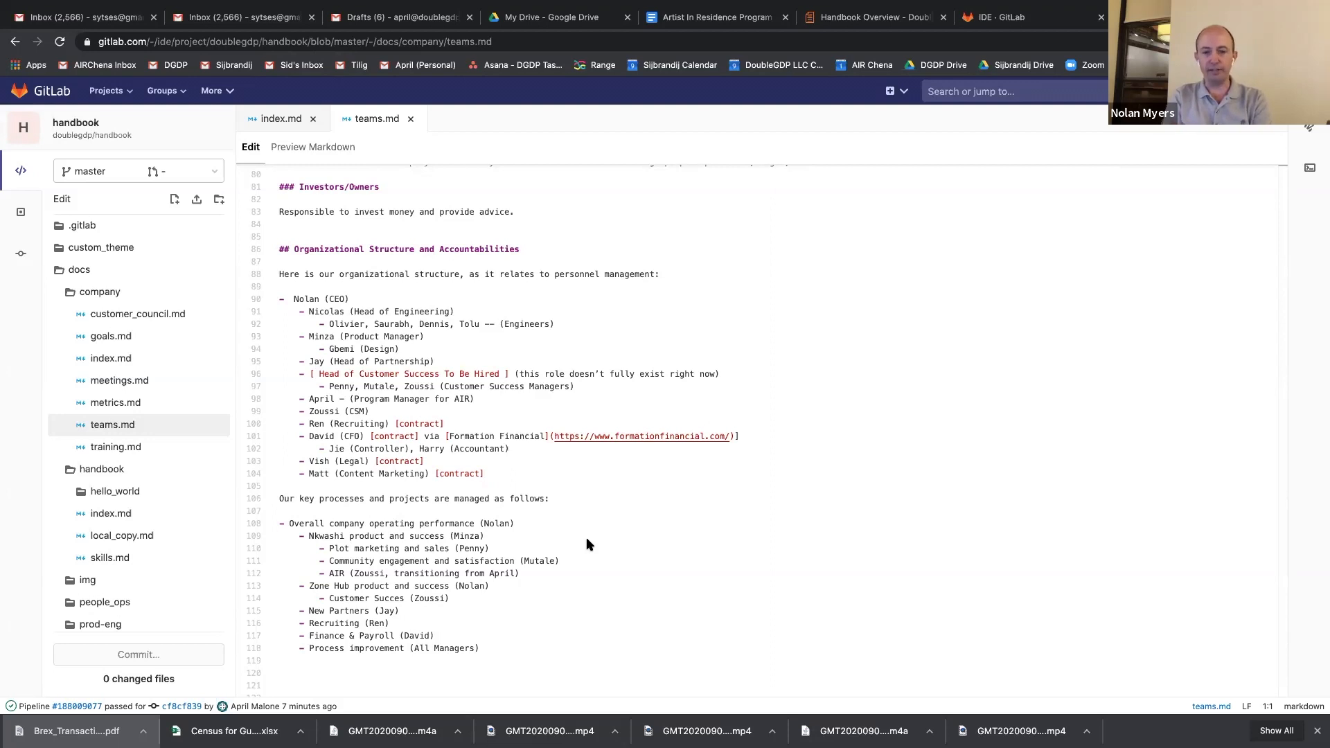
left_click(483, 399)
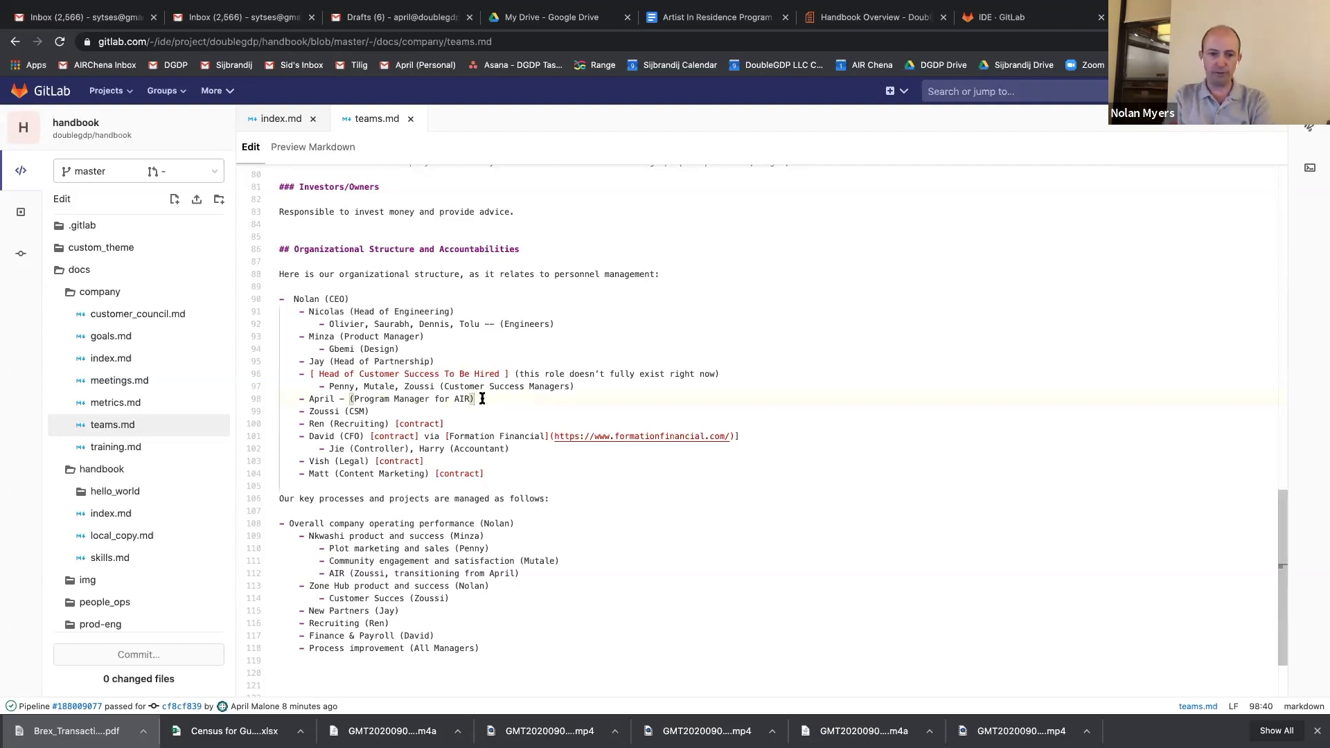
left_click(408, 415)
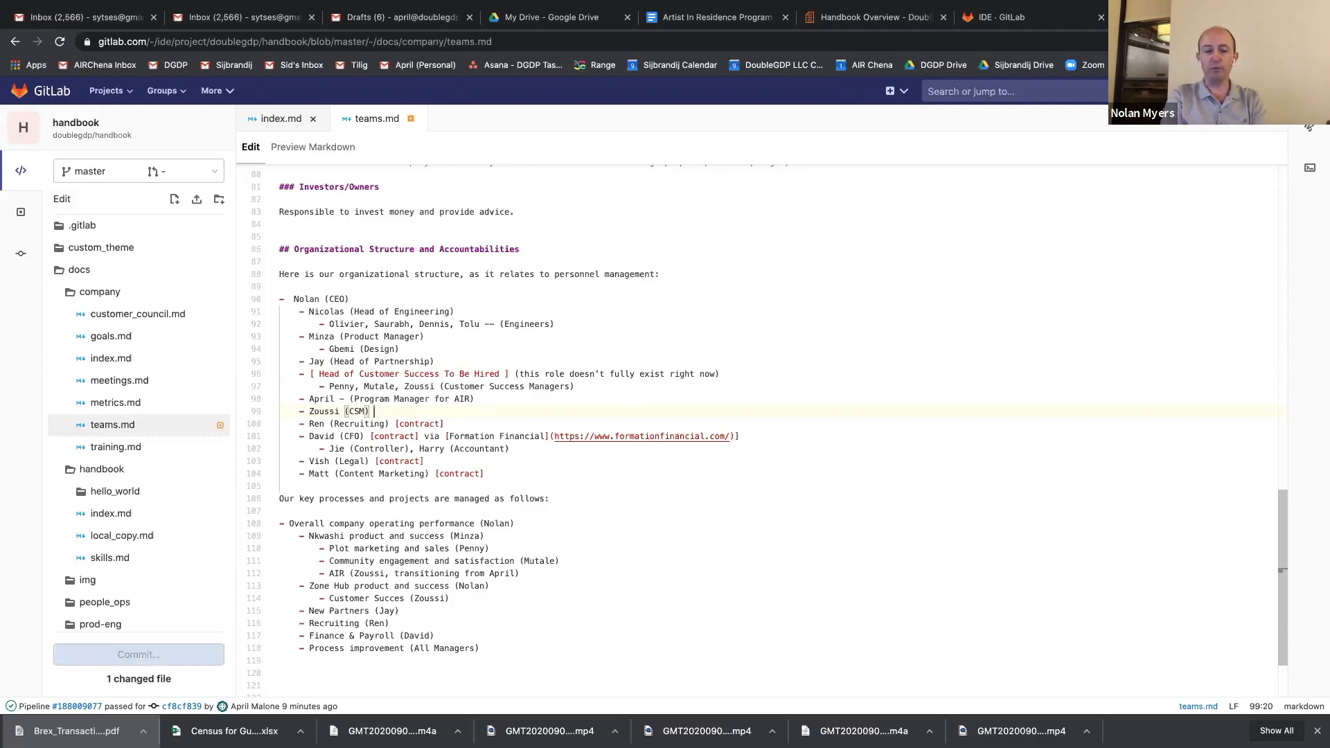
type("& (pr")
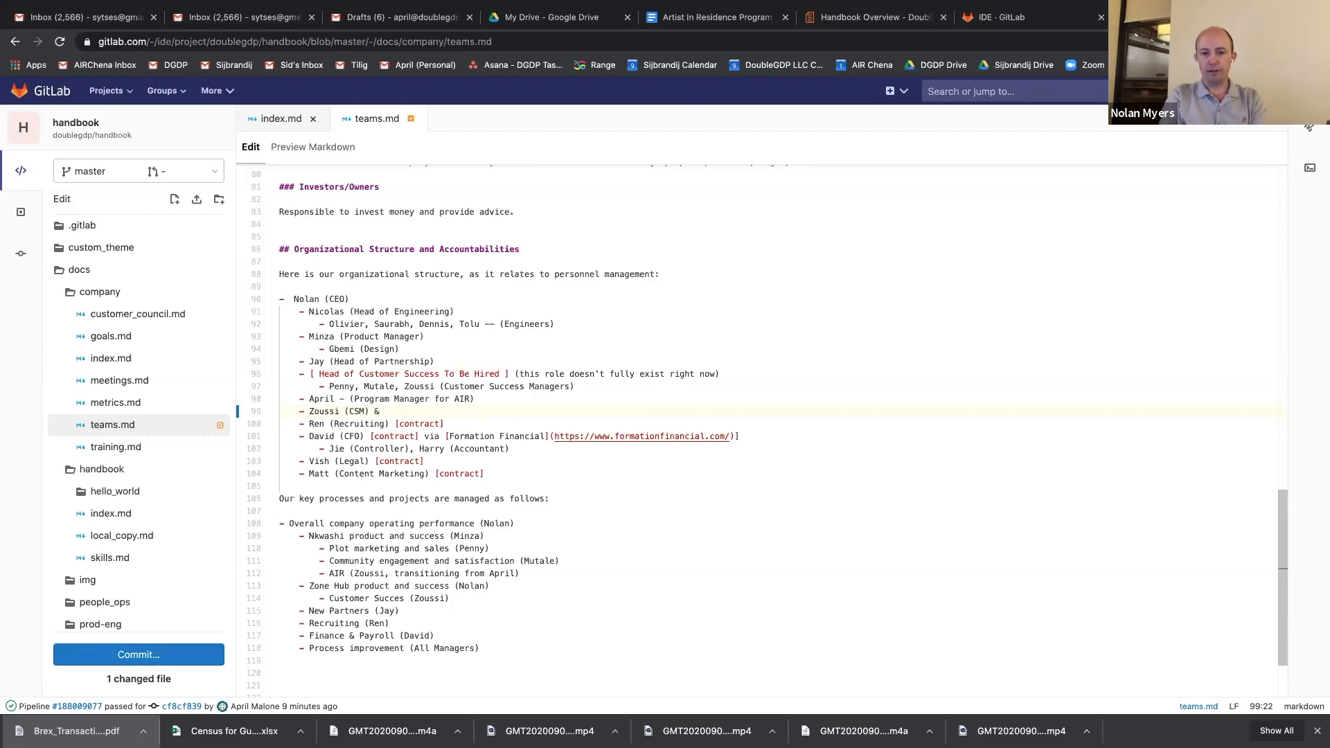
key("BackSpace")
key("BackSpace")
type("Program Manage")
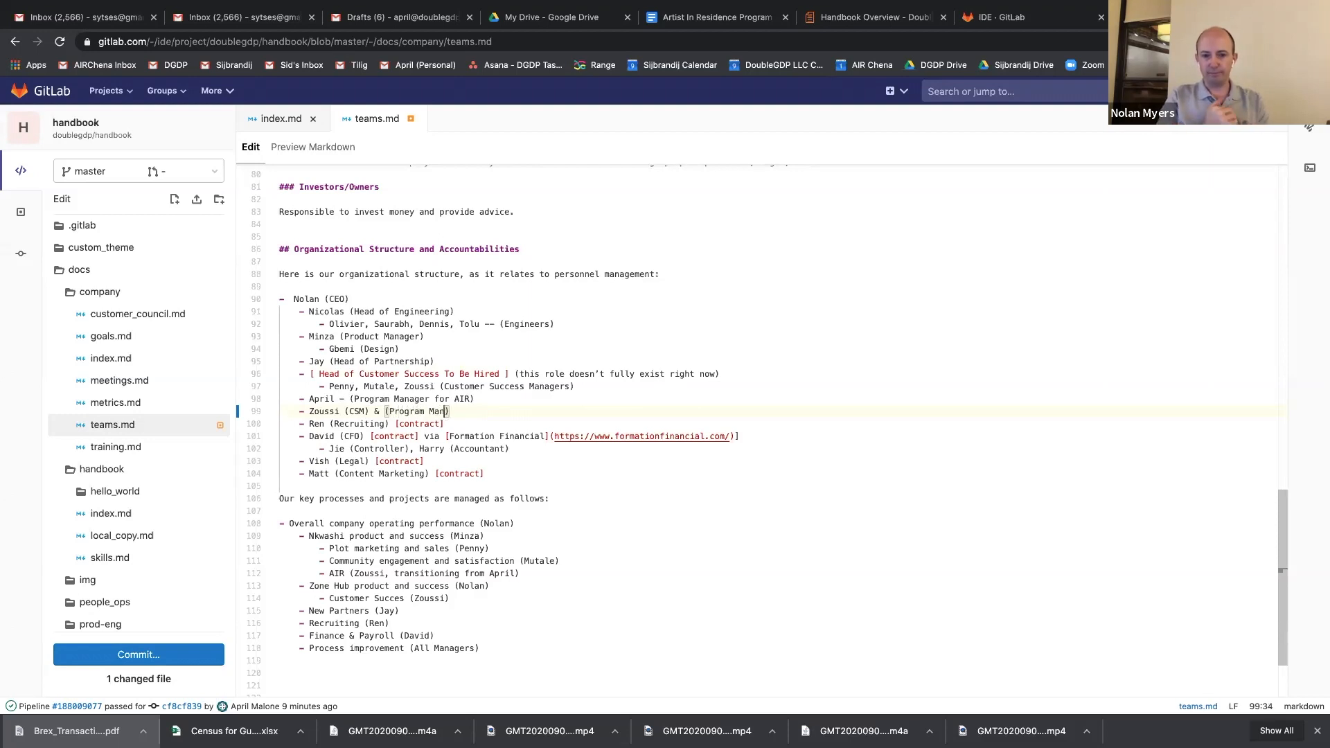
type("r for AIR")
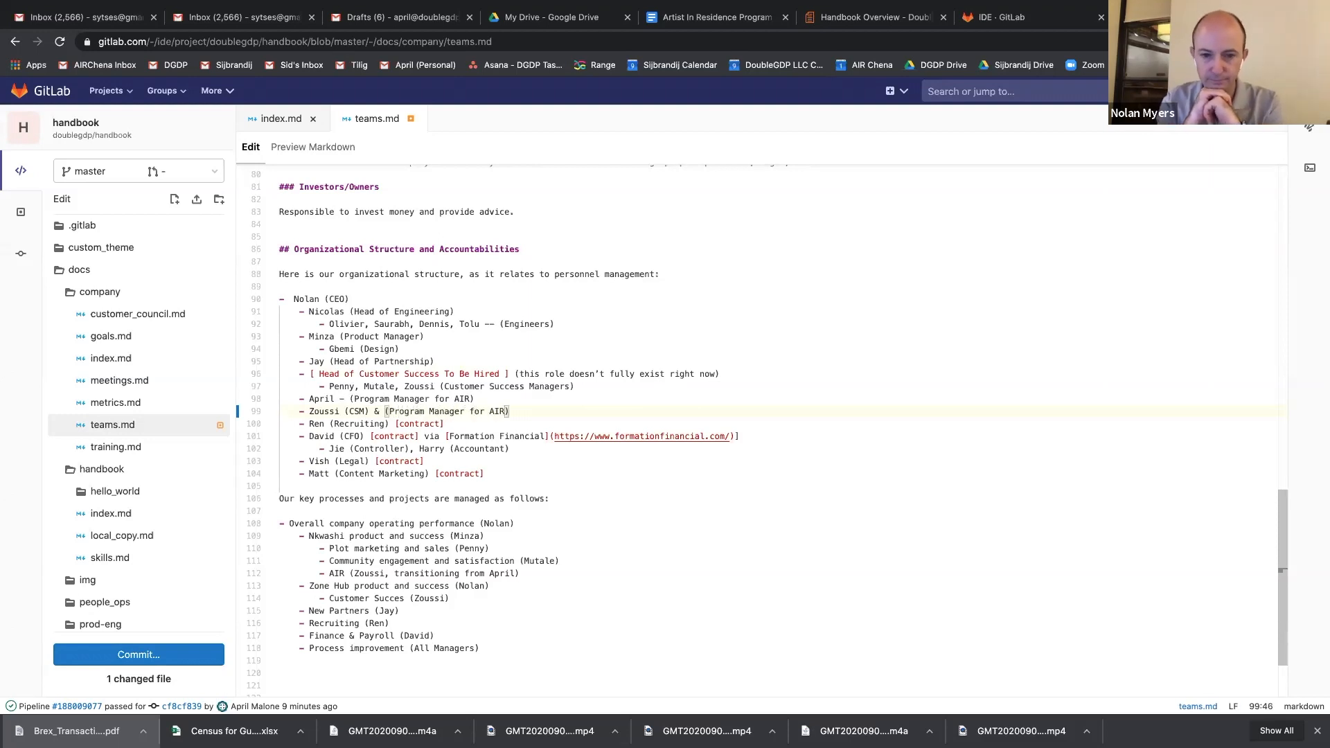
Change the role on line 98 to Operations Manager and check both edited entries in the rendered Markdown preview.
left_click_drag(473, 399, 353, 399)
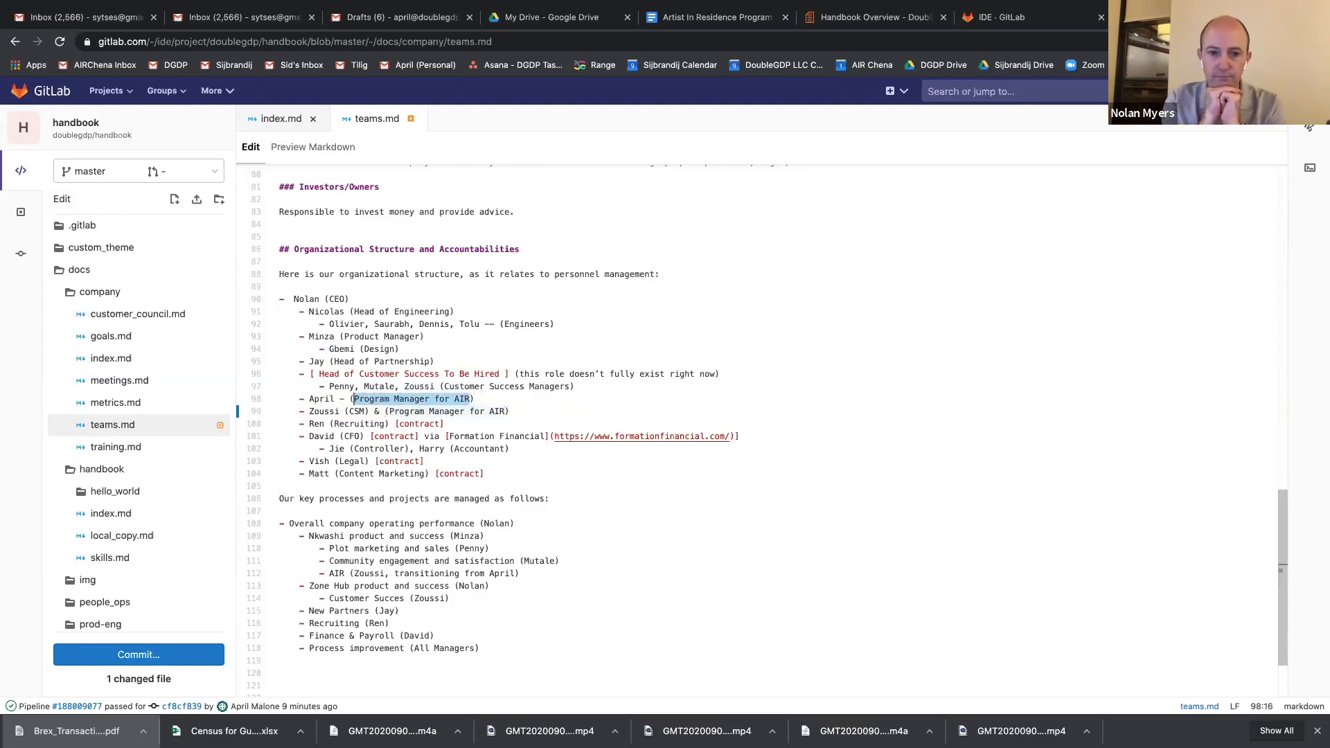
type("Operations Manager")
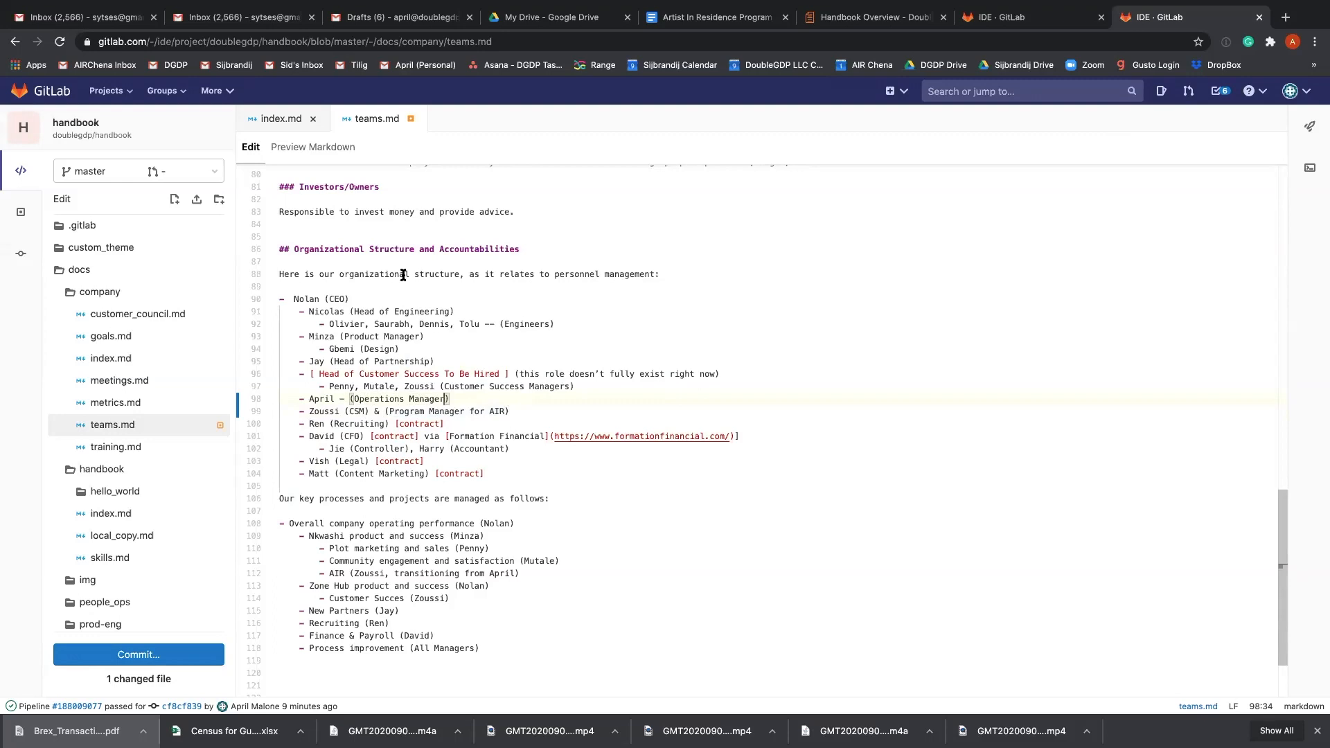
left_click(333, 146)
scroll(602, 426, "down", 7)
scroll(602, 426, "down", 10)
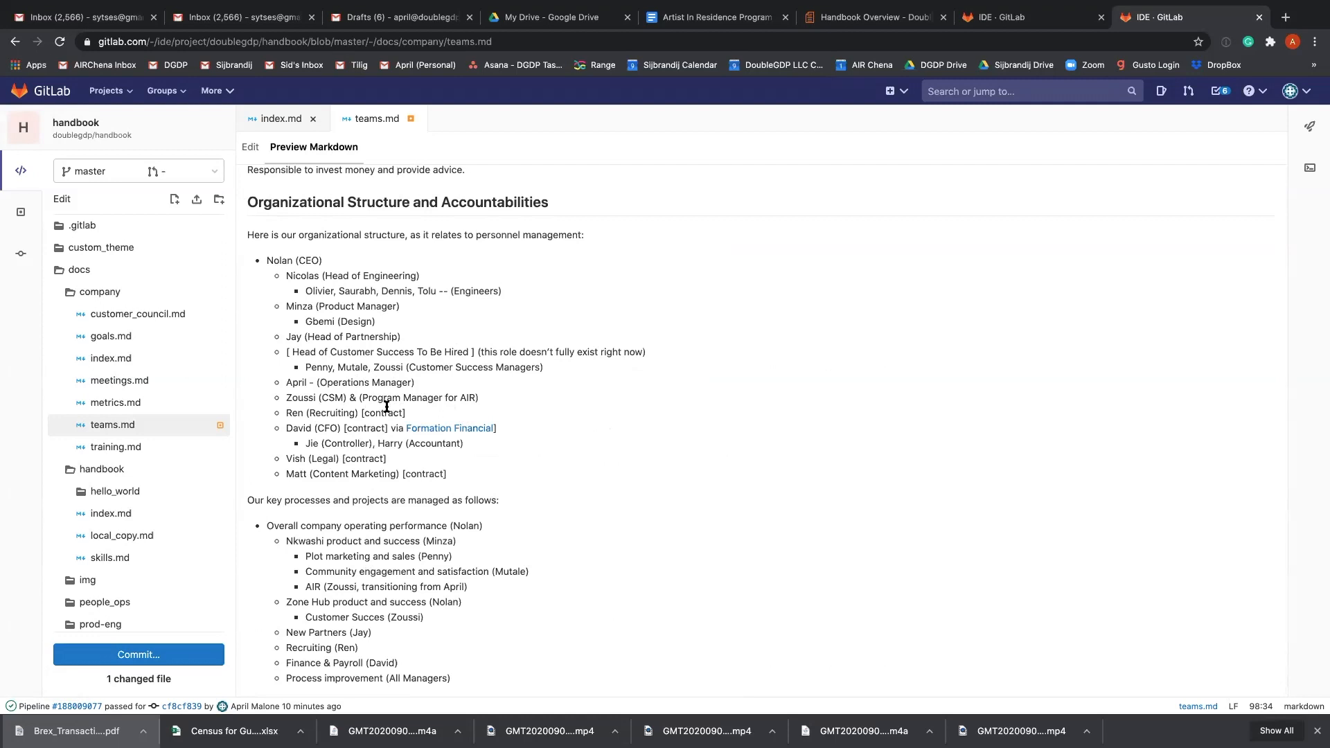
left_click_drag(485, 398, 261, 393)
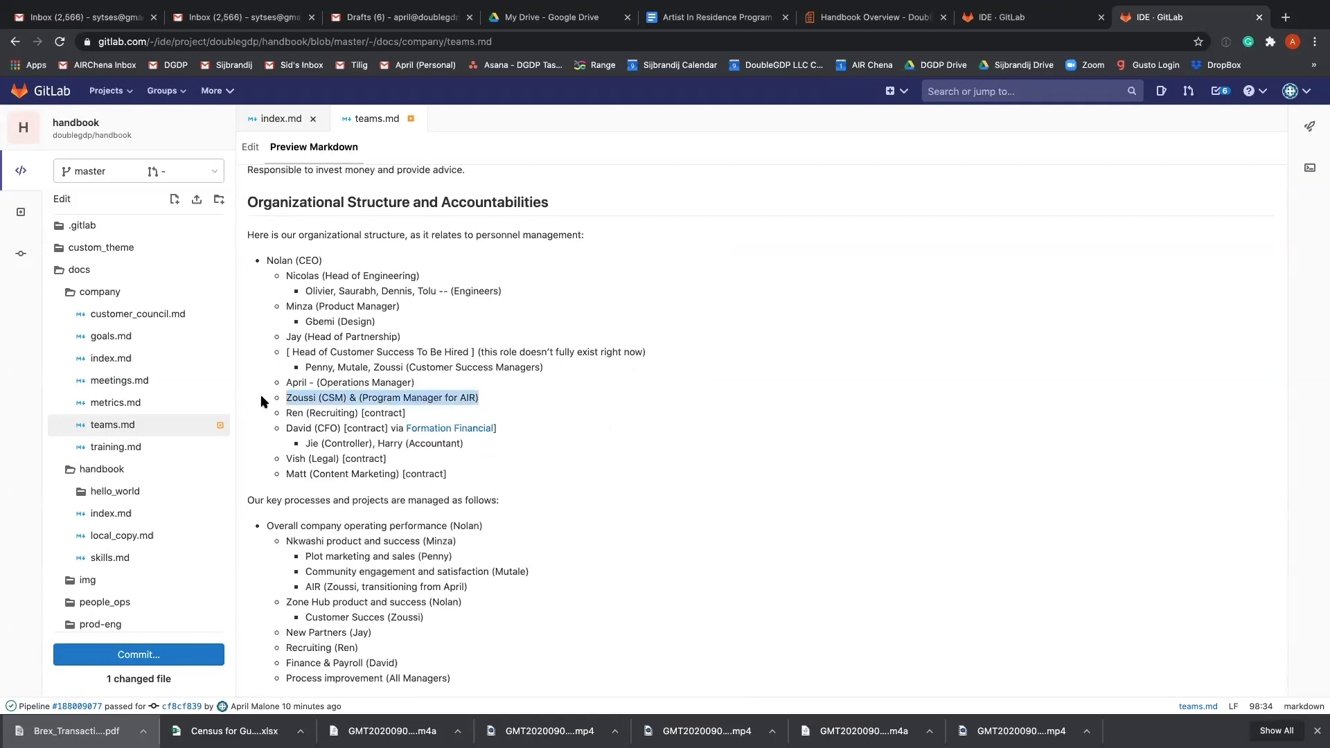
left_click(451, 408)
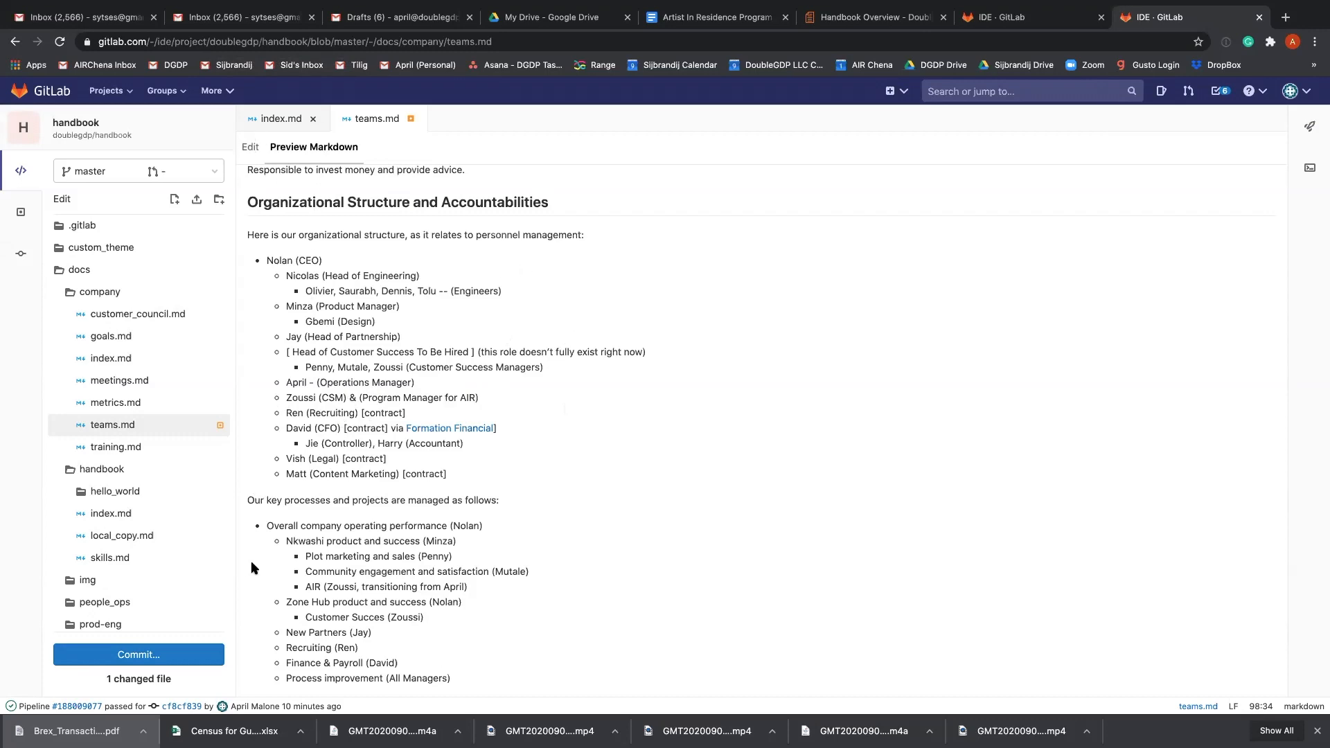
Commit the teams.md changes to a new branch and start a new merge request for it.
left_click(182, 663)
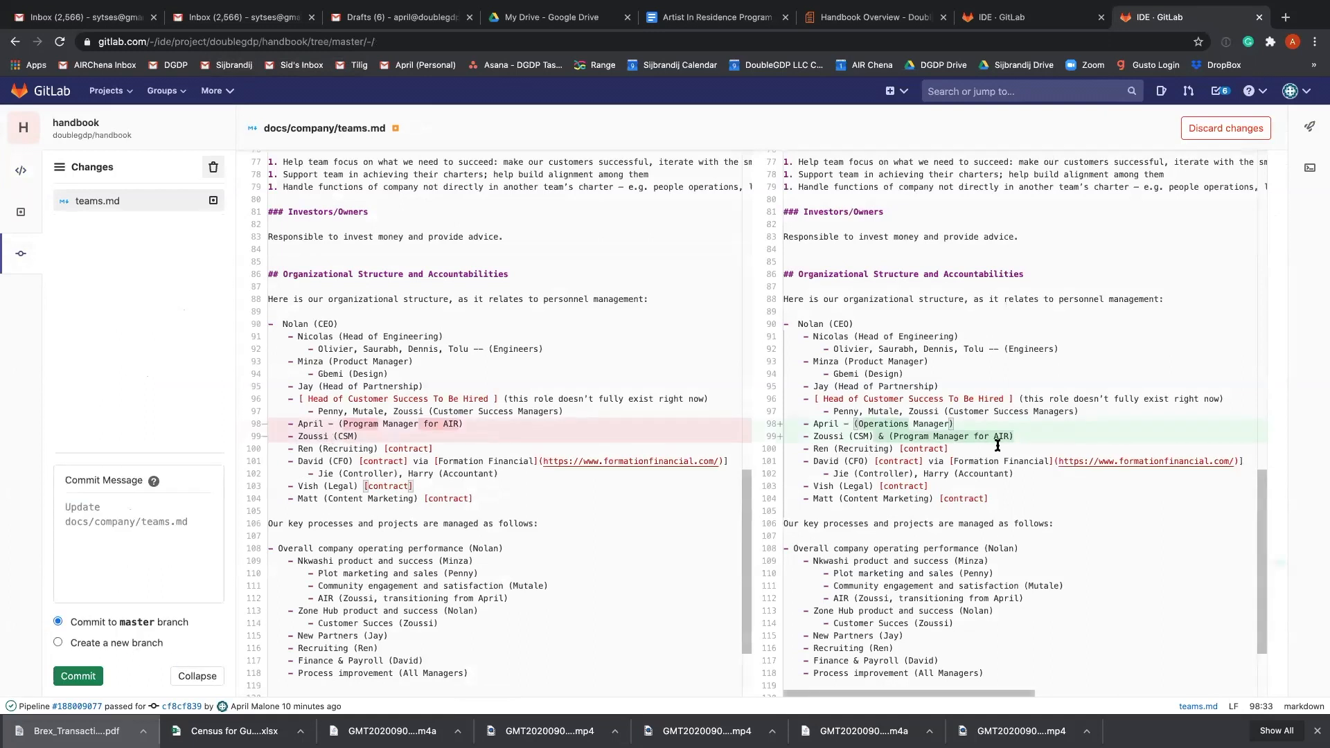
left_click(118, 644)
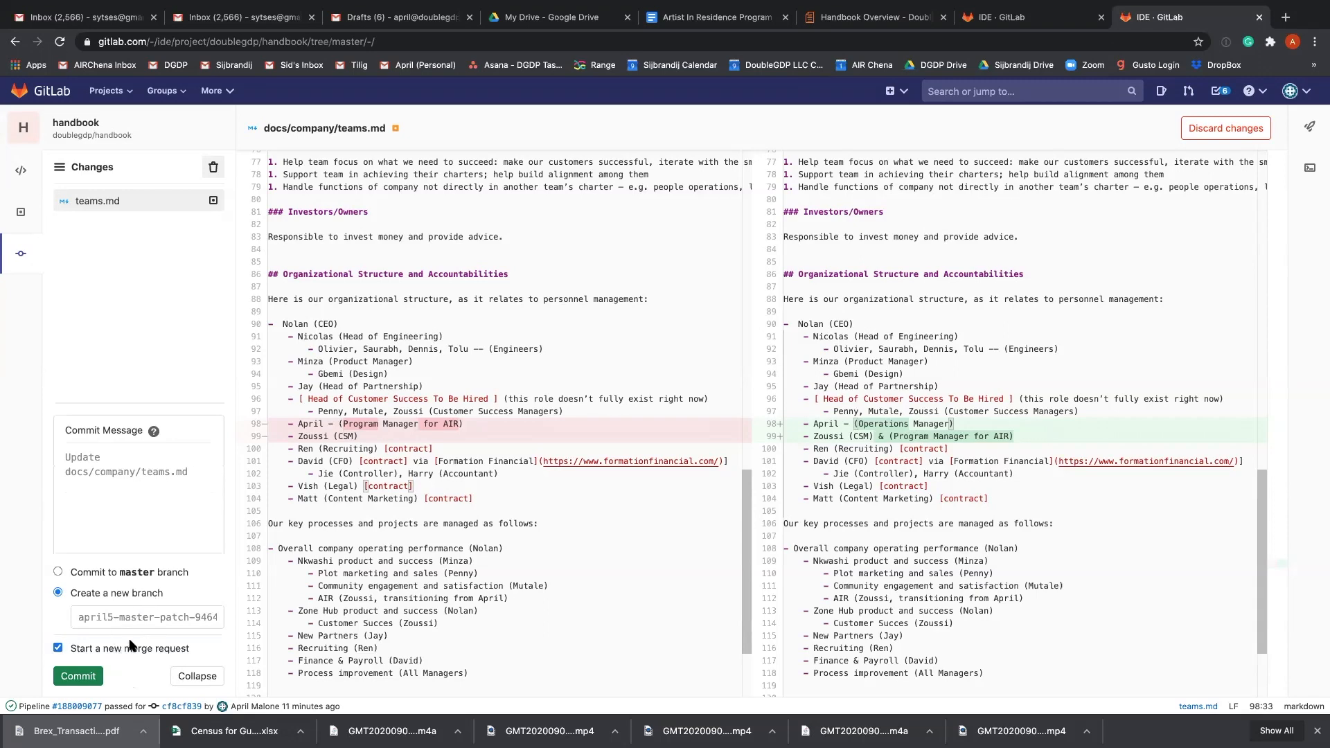
left_click(88, 677)
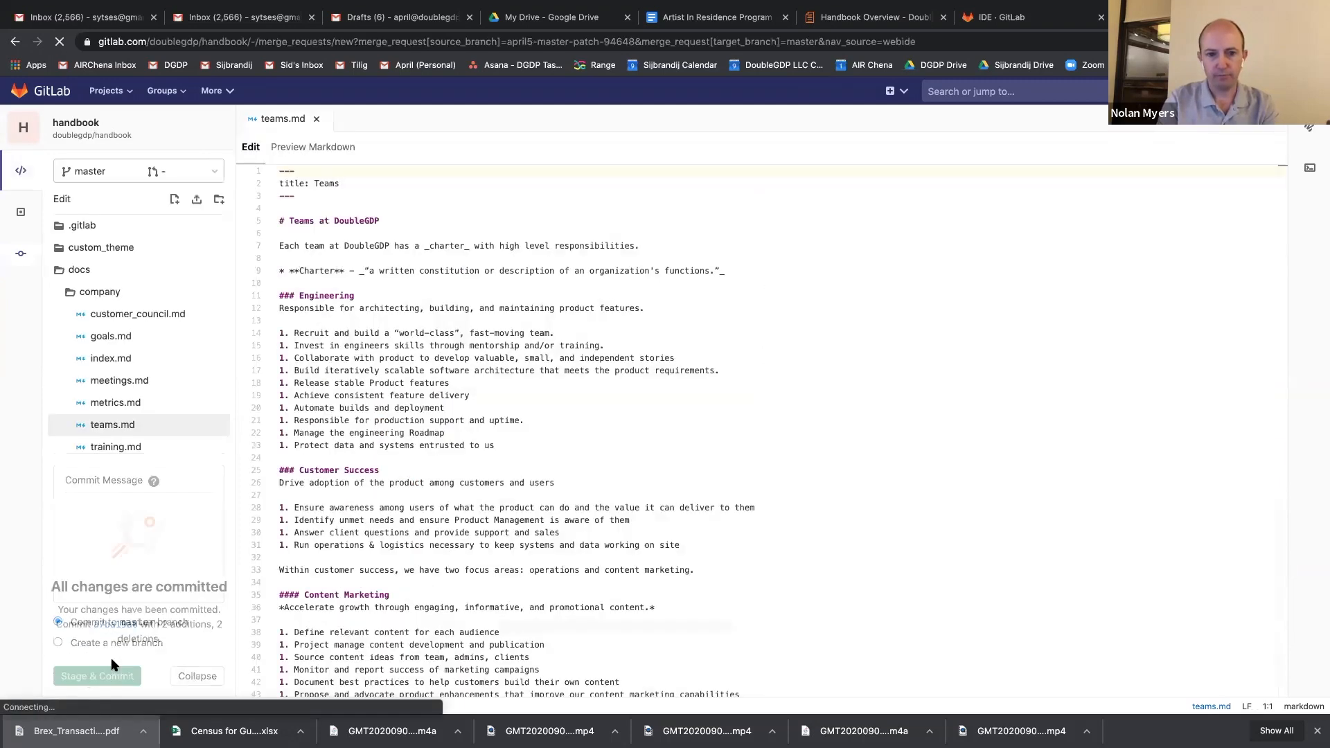
Title the new merge request "Update roles & titles" and leave its description empty.
left_click_drag(647, 272, 352, 264)
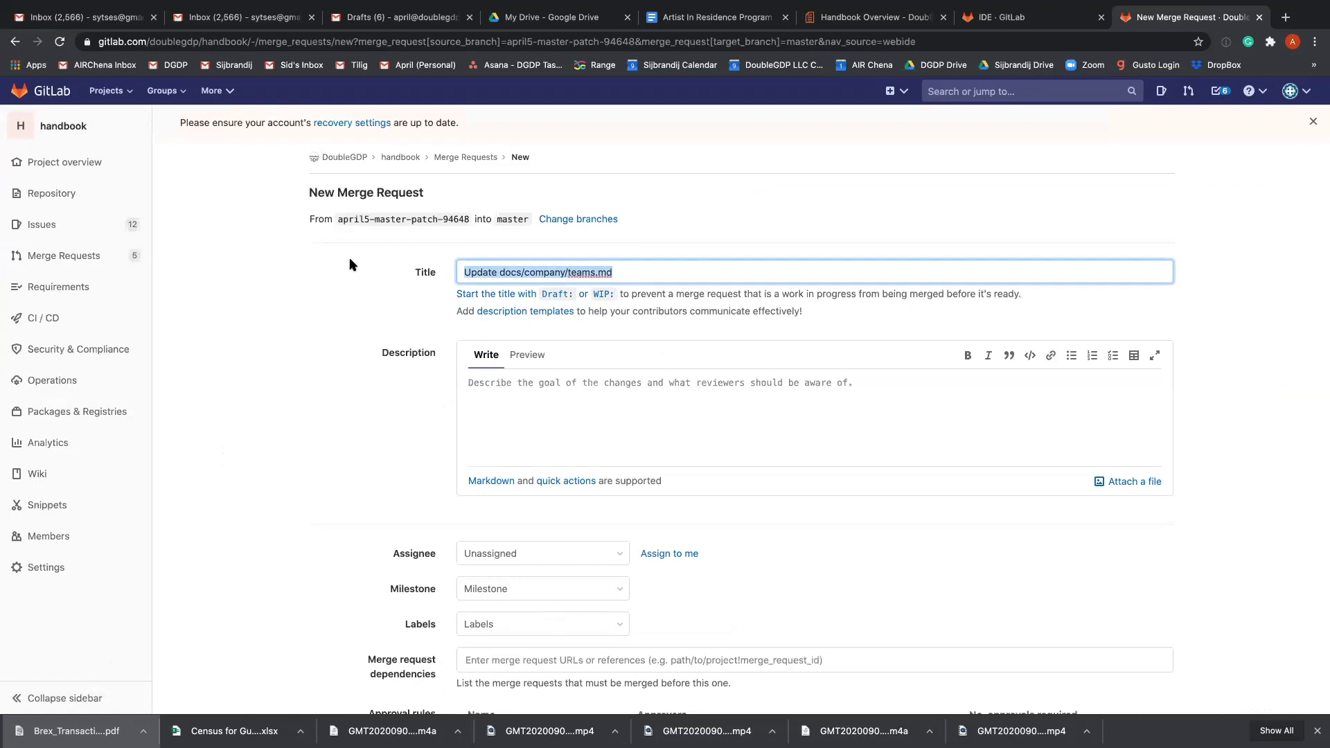
type("Updates")
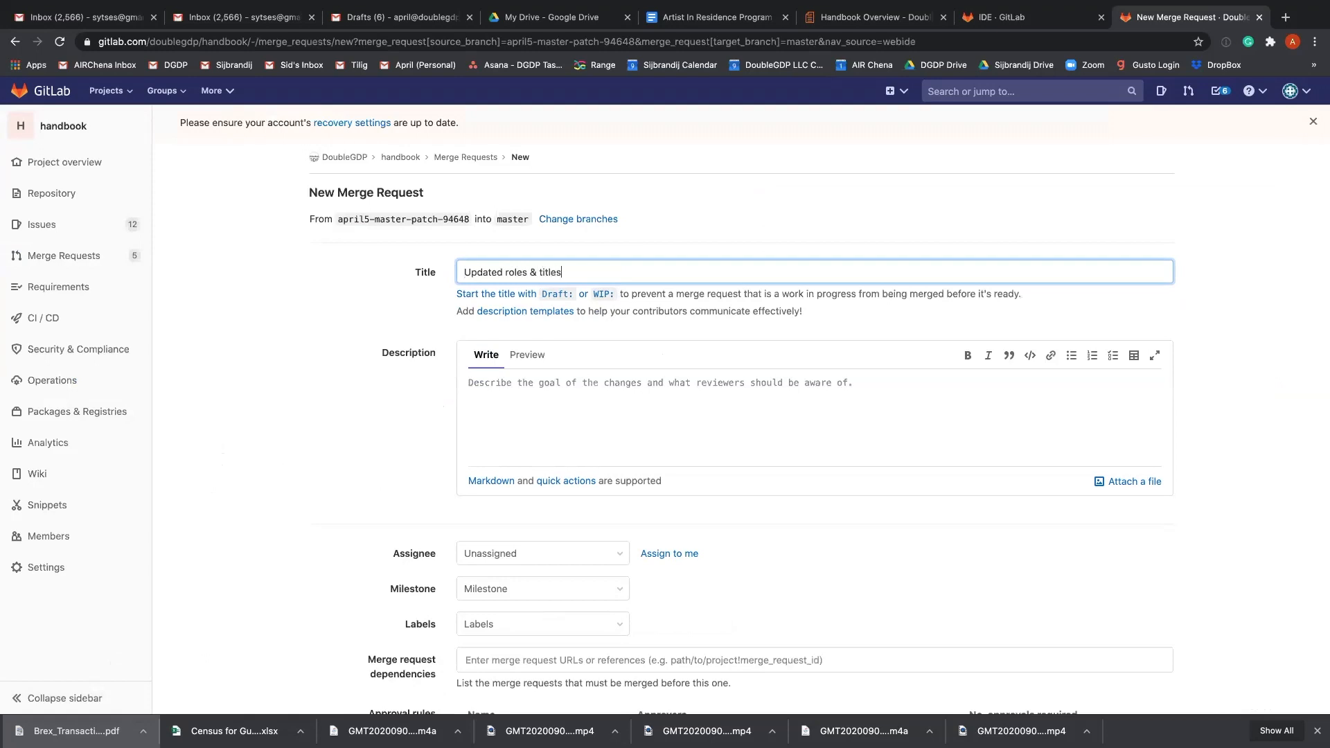
left_click(547, 395)
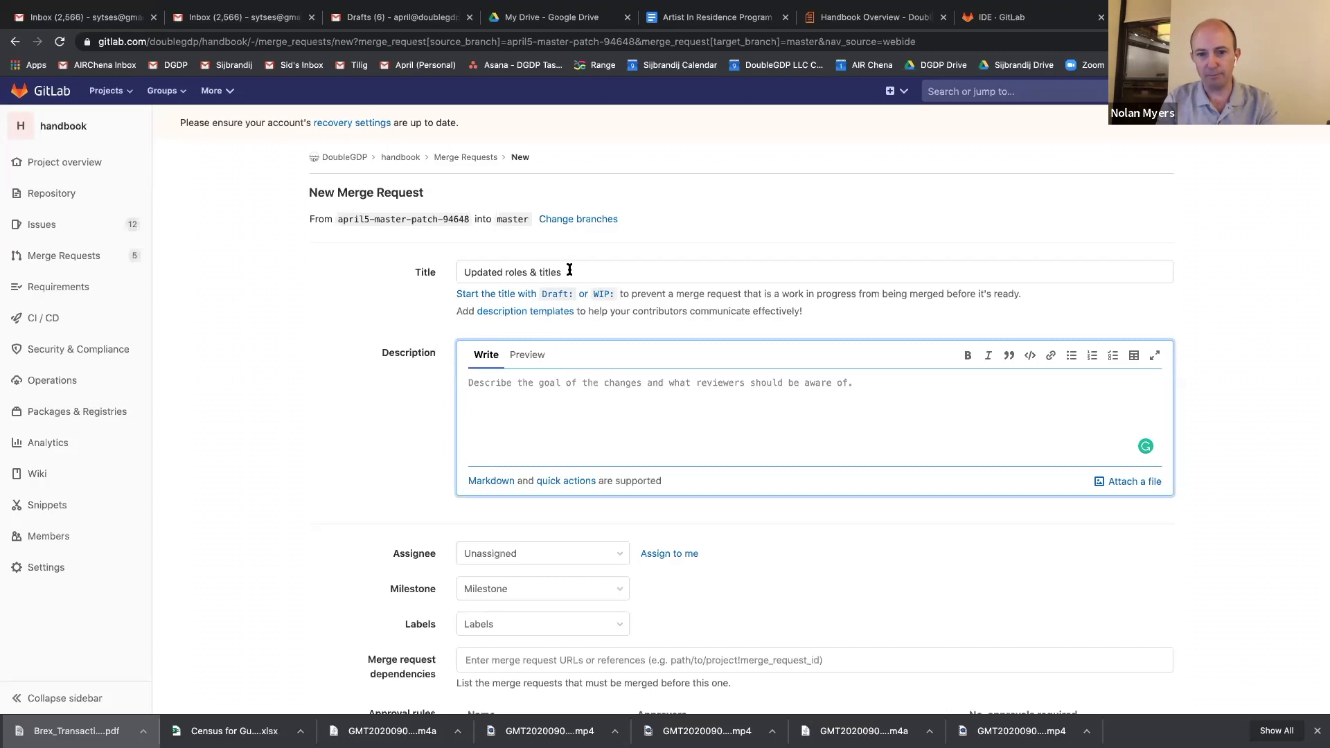
left_click_drag(571, 272, 350, 261)
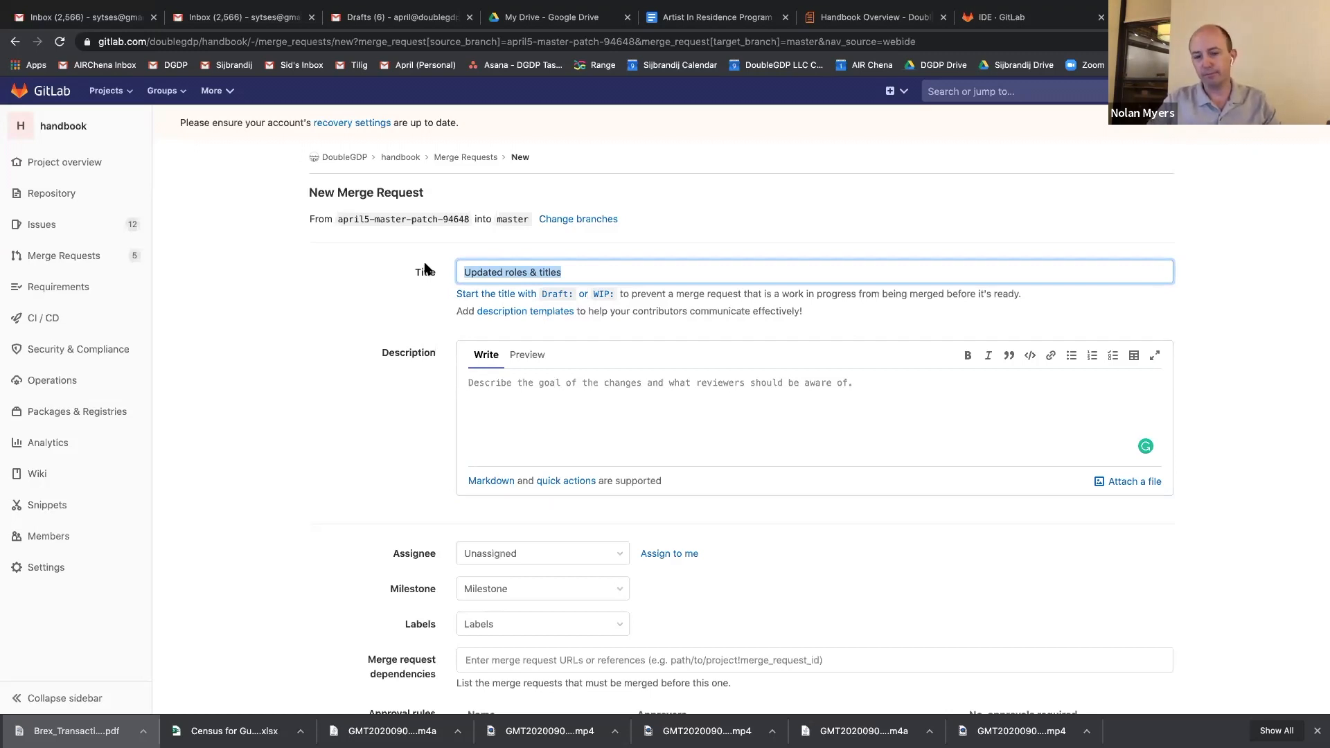
left_click(500, 268)
key("BackSpace")
left_click(587, 396)
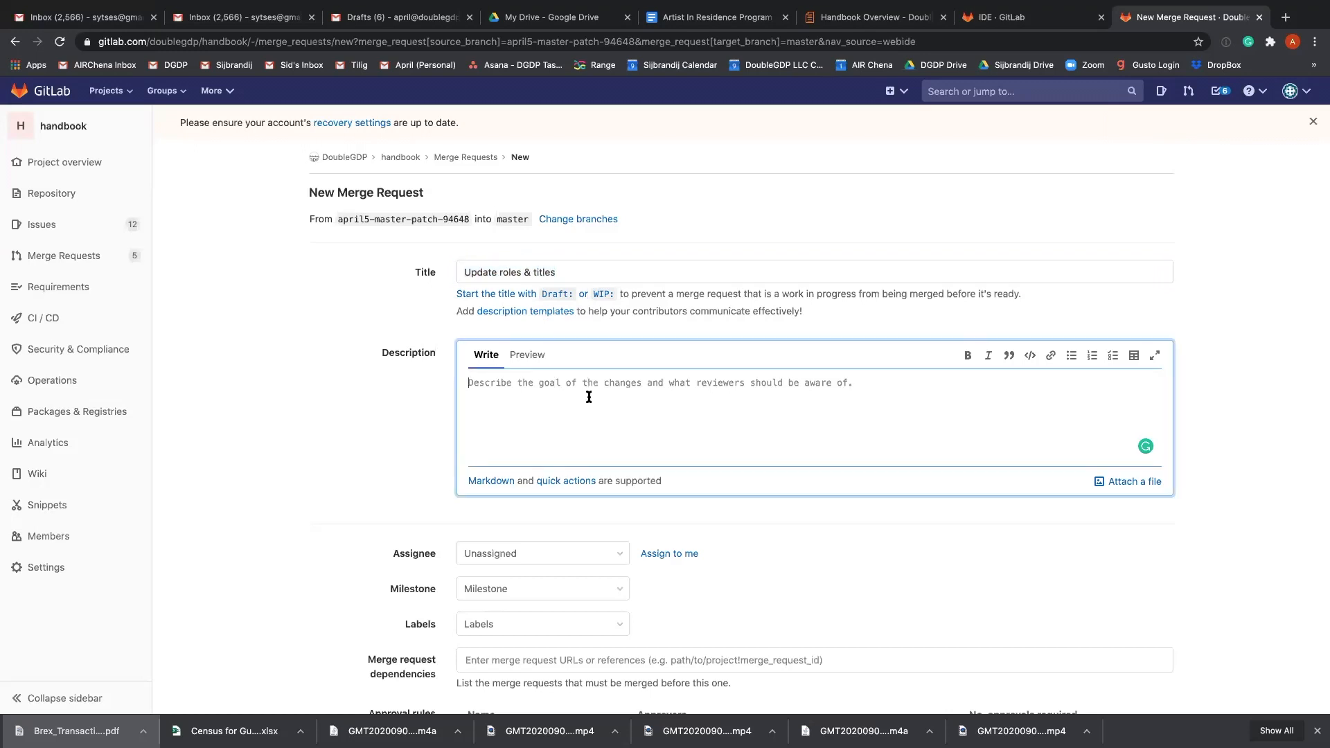
Look over the merge request's approval rules and merge options, and submit it.
scroll(588, 397, "down", 2)
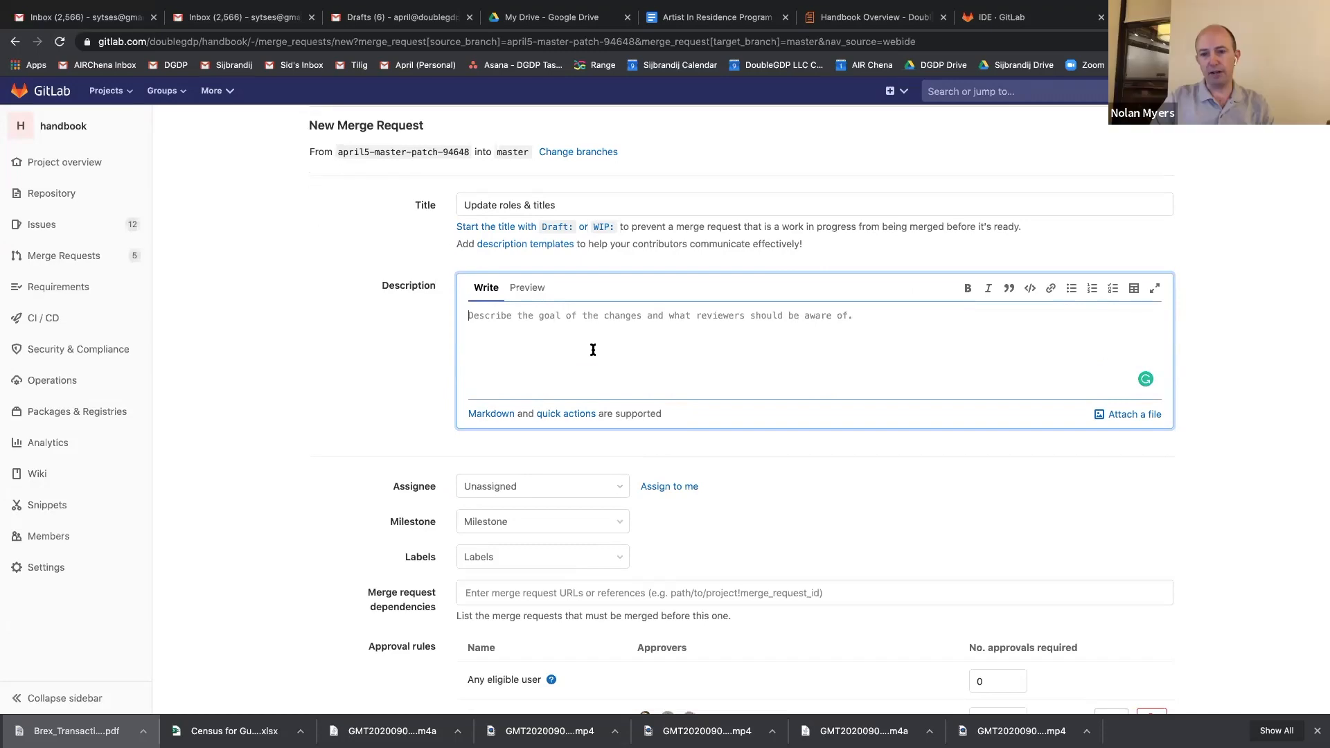
scroll(568, 391, "up", 1)
scroll(441, 409, "down", 6)
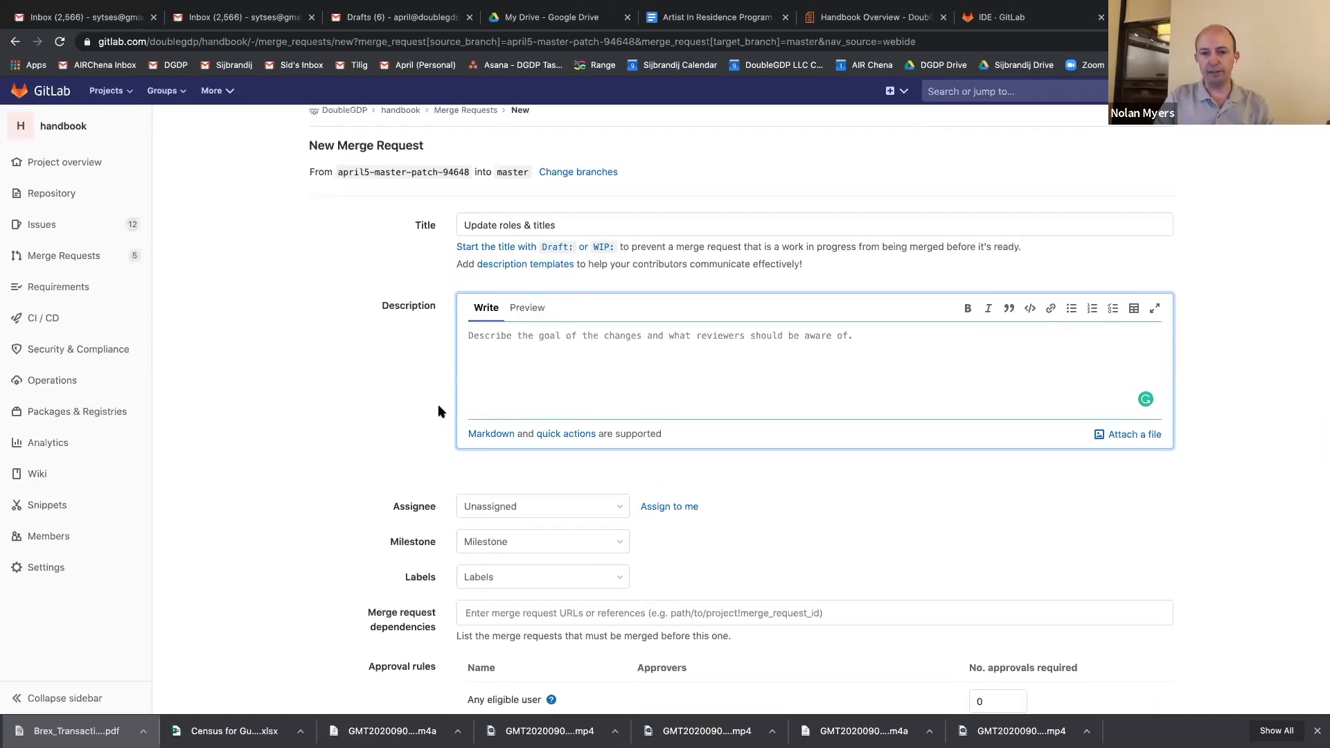
scroll(416, 476, "up", 6)
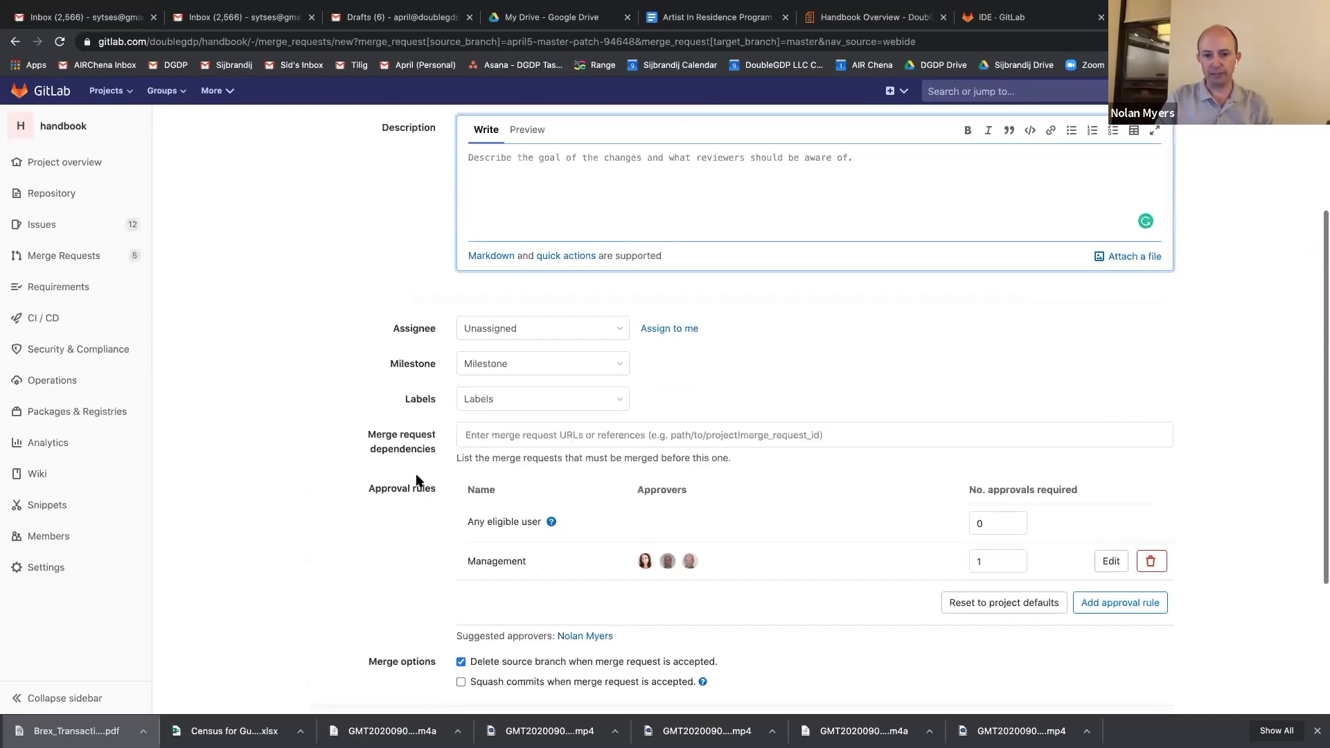
scroll(416, 480, "down", 6)
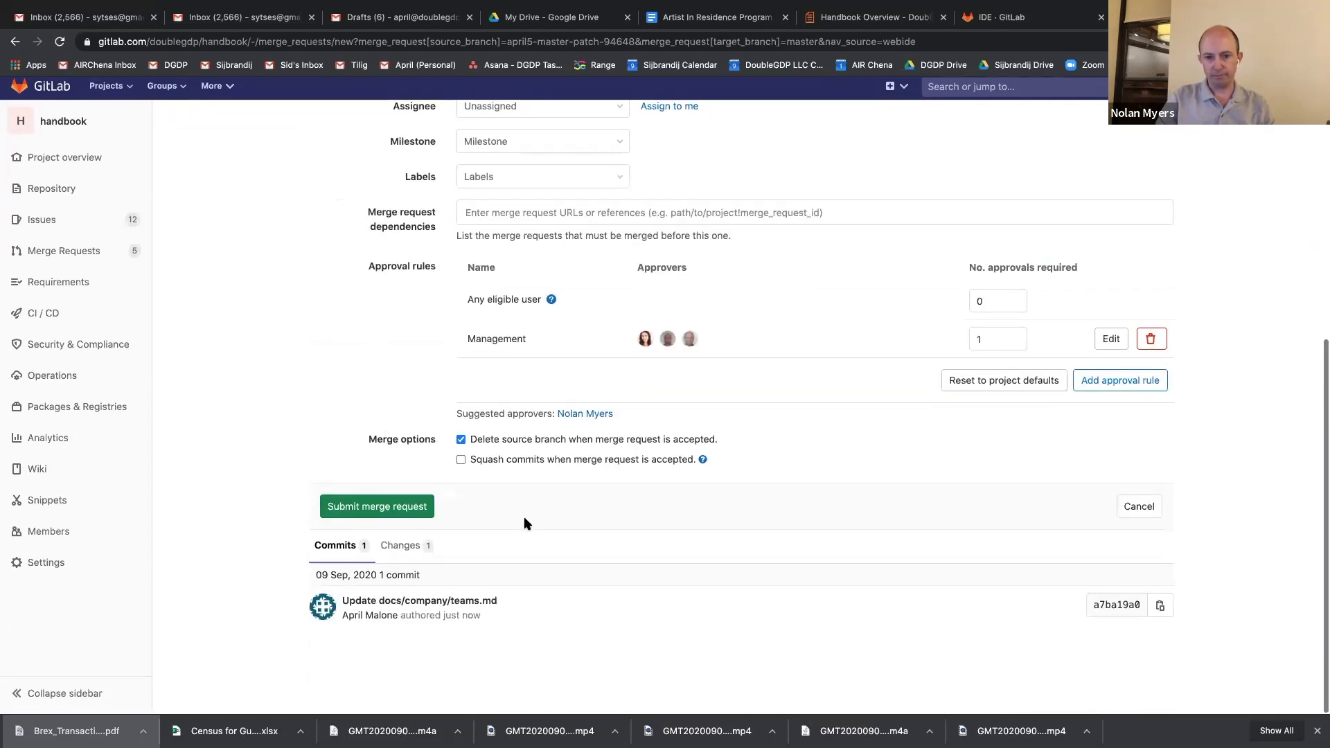
left_click(411, 512)
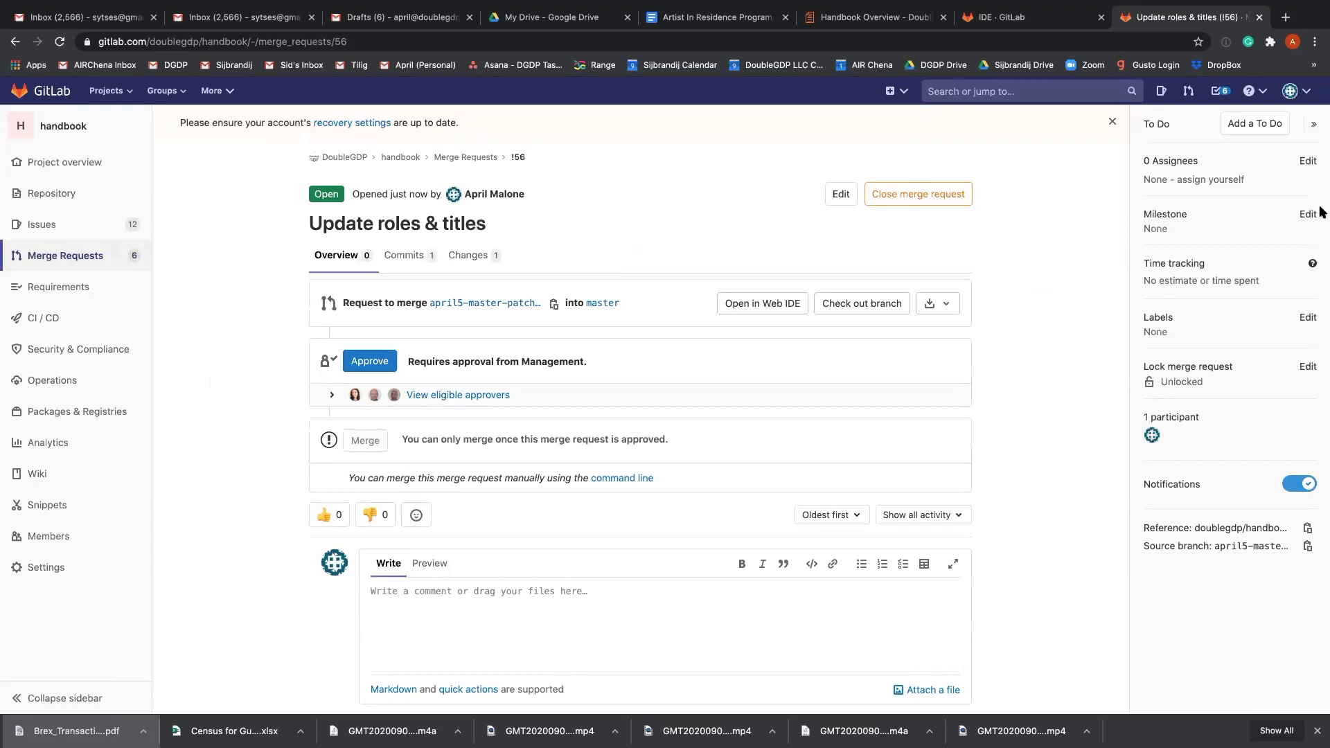
Open the "Update roles & titles" merge request from the handbook's open merge requests and display its file changes.
scroll(1319, 211, "down", 1)
scroll(1305, 166, "down", 1)
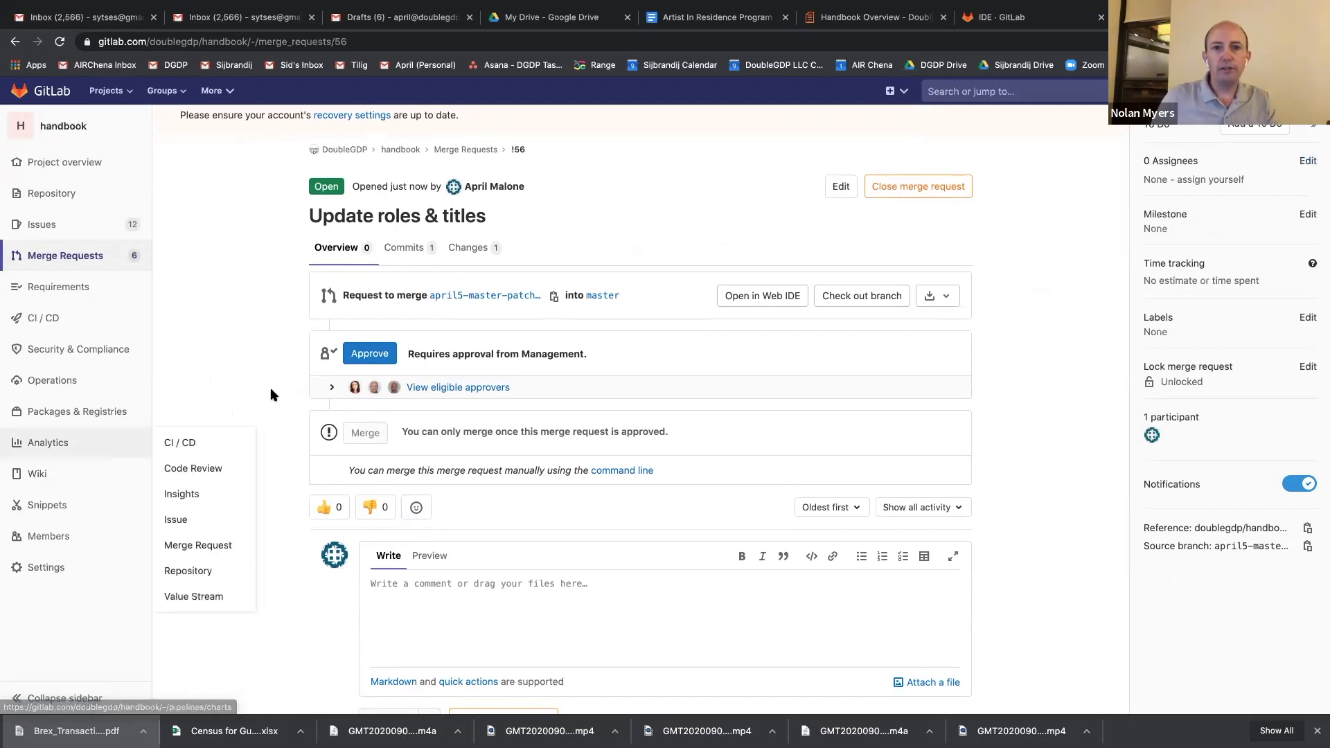
scroll(291, 386, "down", 1)
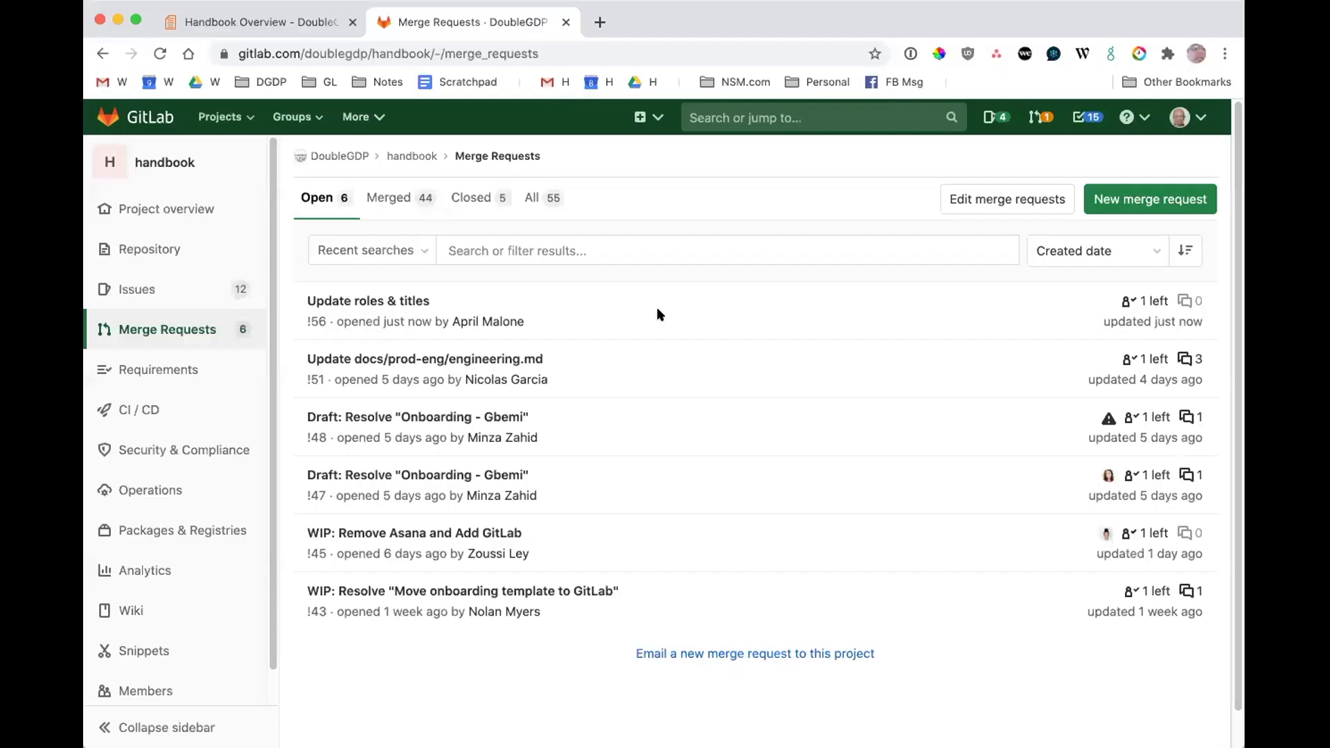
left_click(361, 302)
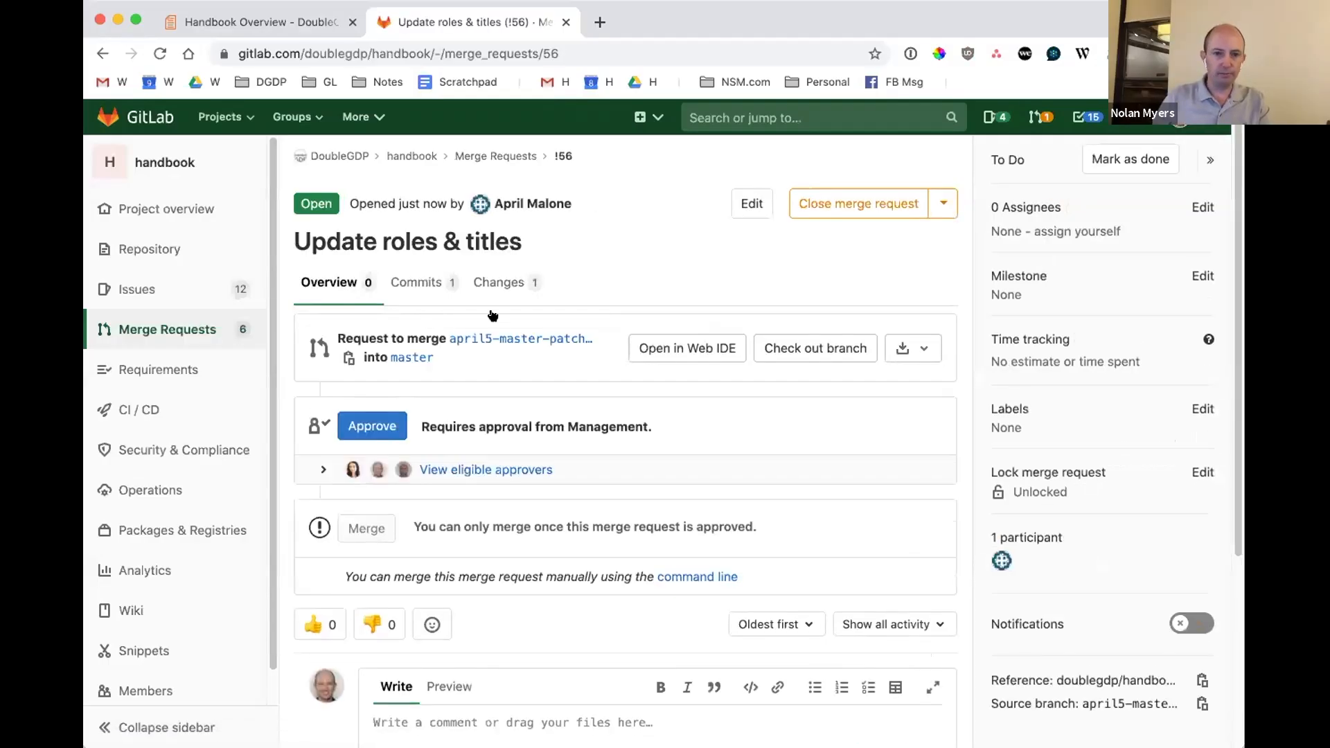
left_click(499, 282)
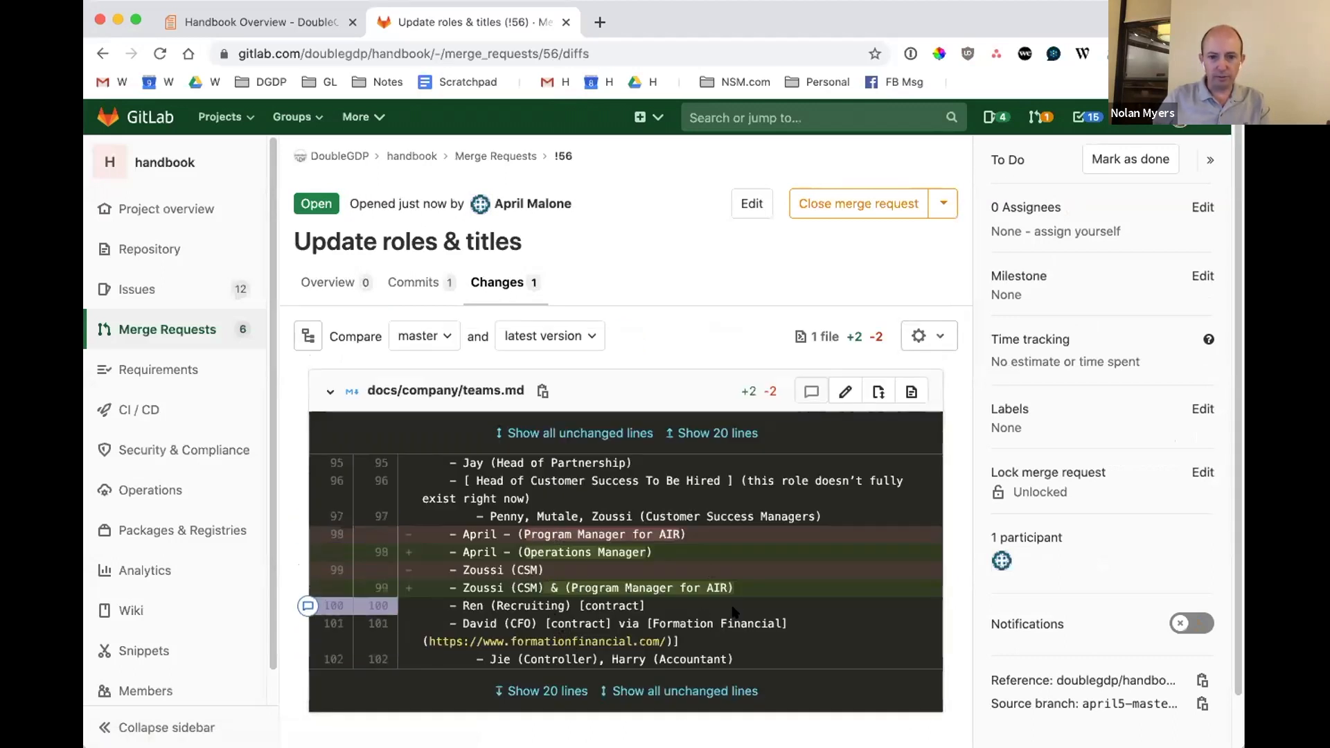
Open docs/company/teams.md for editing from the merge request and combine the two bracketed roles on line 99 into "(CSM & Program Manager for AIR)".
left_click(845, 392)
scroll(623, 602, "down", 20)
scroll(573, 533, "up", 10)
scroll(589, 525, "down", 10)
scroll(592, 523, "up", 5)
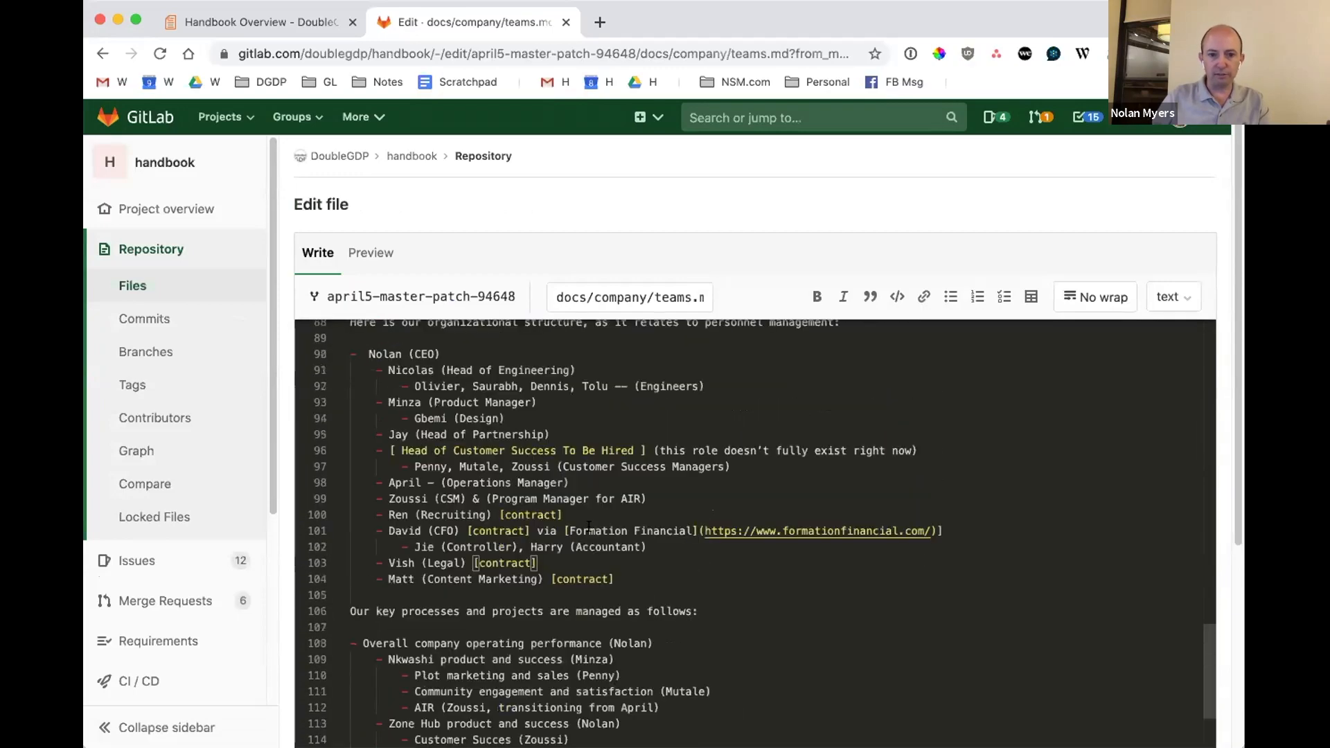
scroll(560, 512, "up", 5)
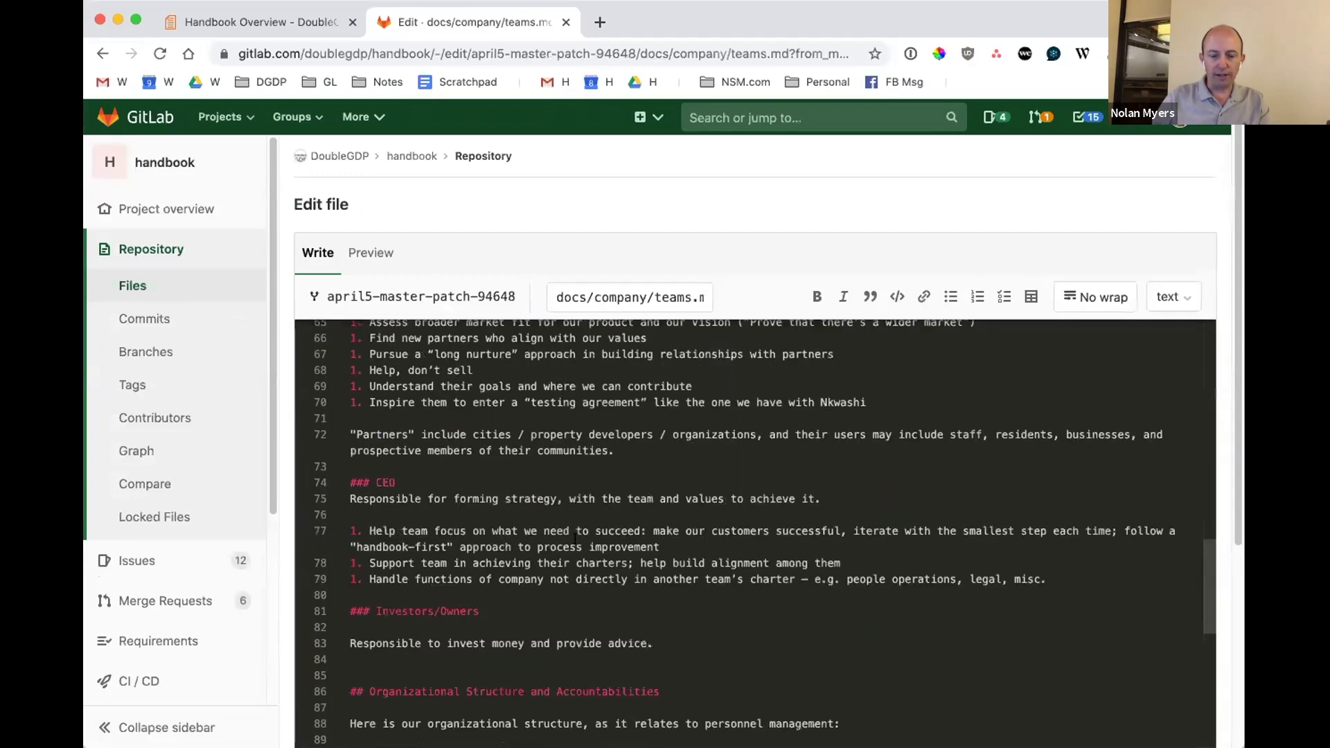
scroll(573, 538, "down", 10)
scroll(561, 540, "up", 4)
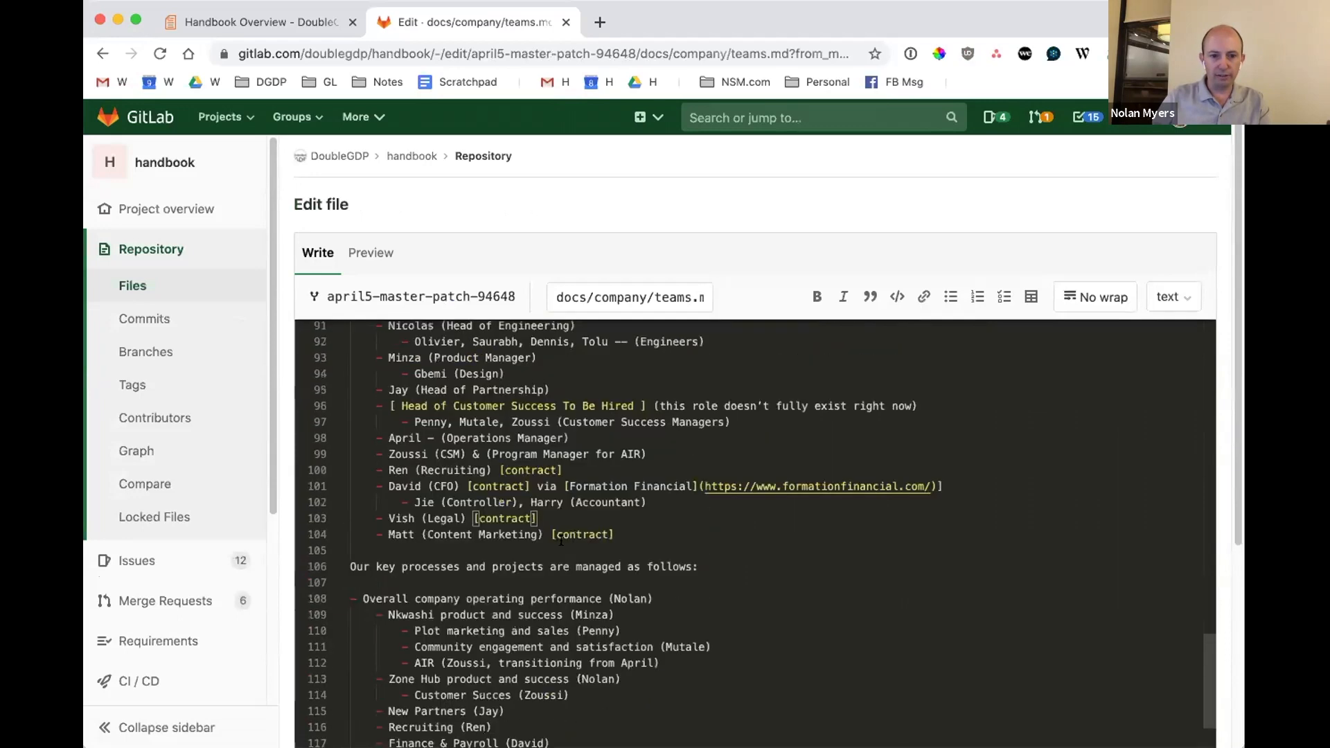
left_click(457, 451)
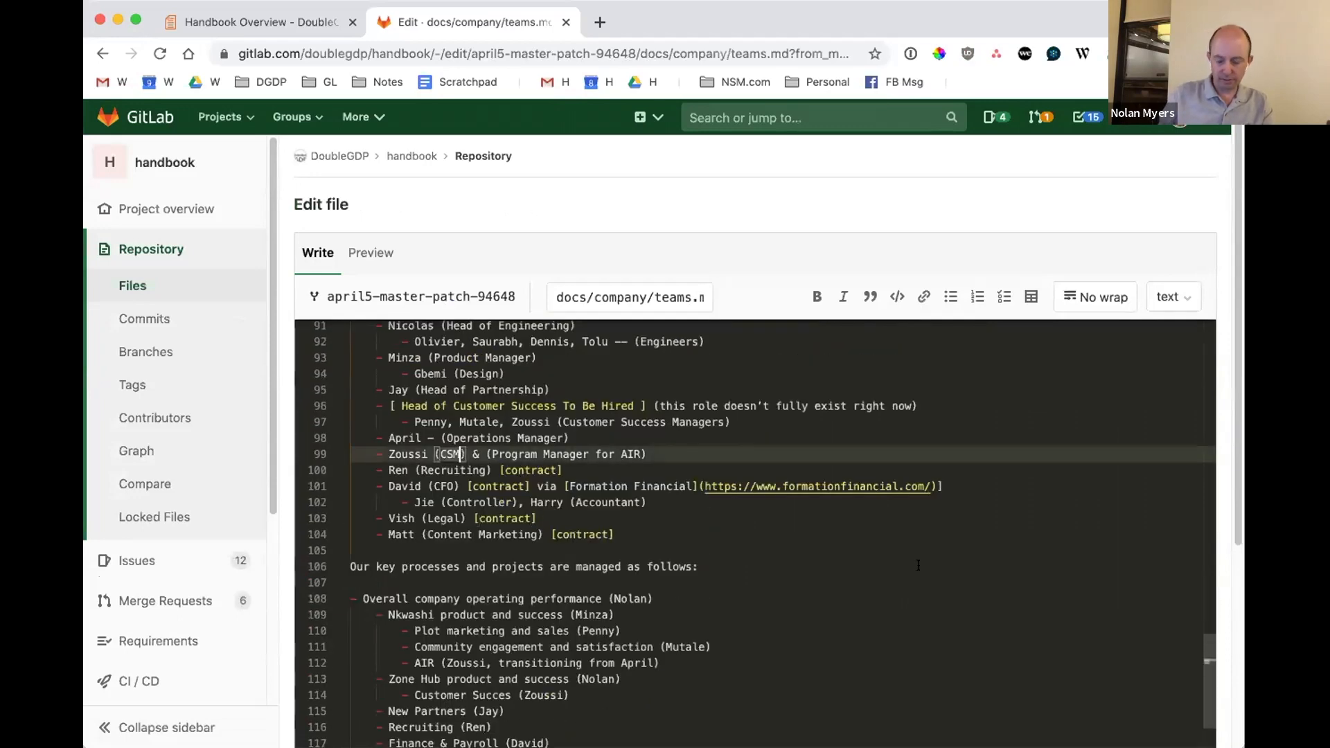
key("shift+Right")
key("shift+Right")
key("shift+Right")
key("shift+Right")
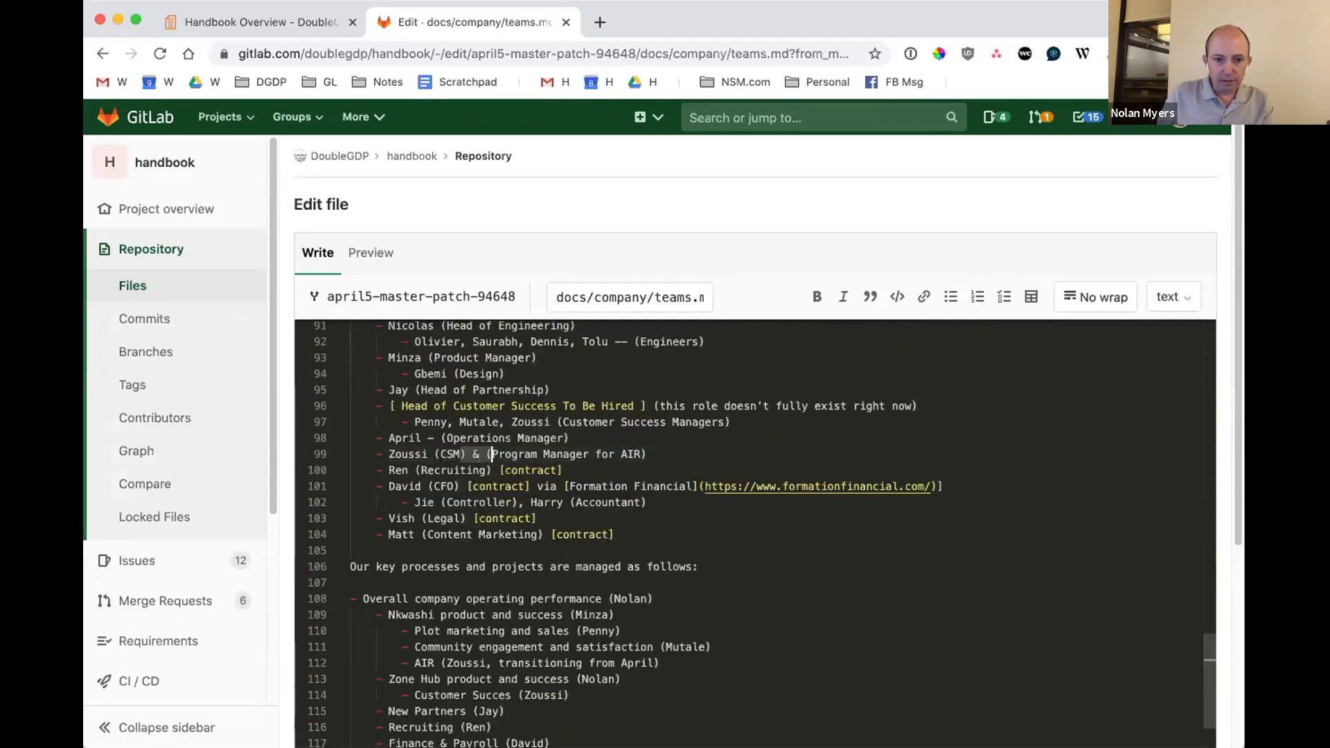
type("&")
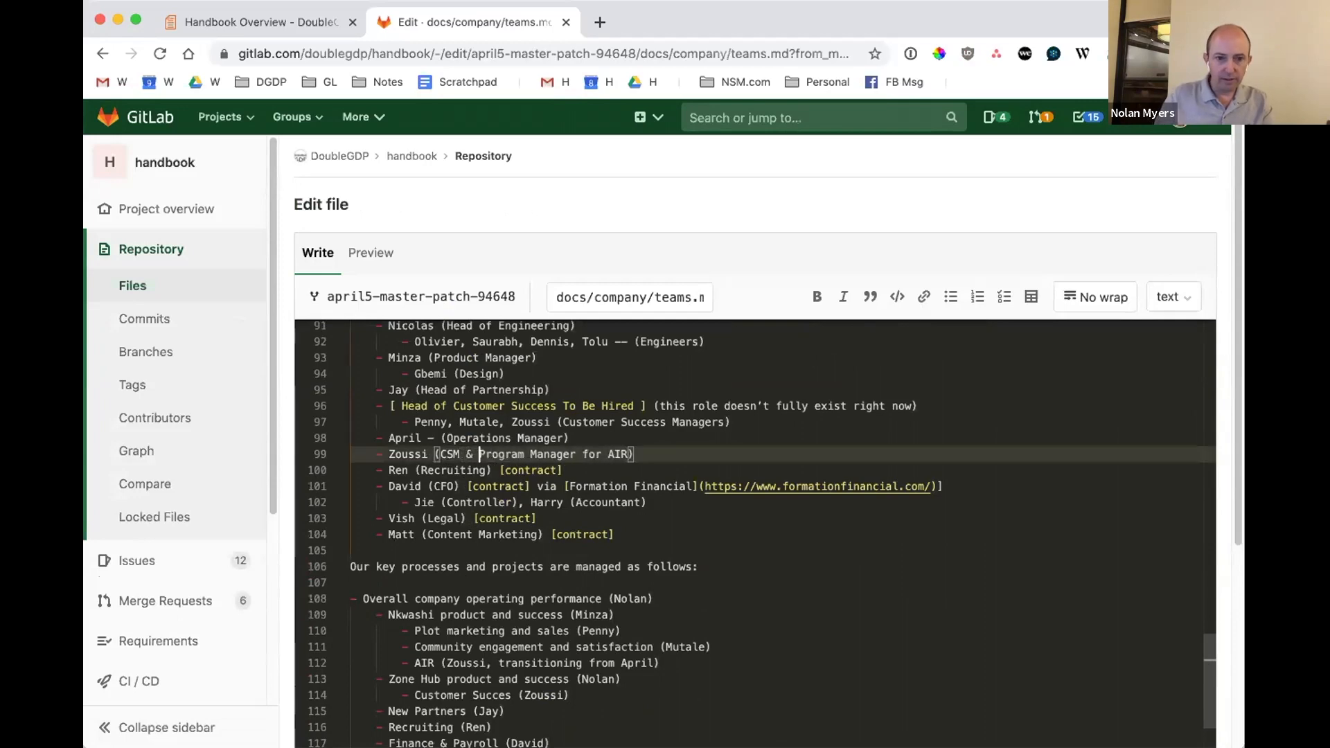
Commit the teams.md edit to the merge request's branch and look over the updated file changes.
scroll(975, 519, "down", 5)
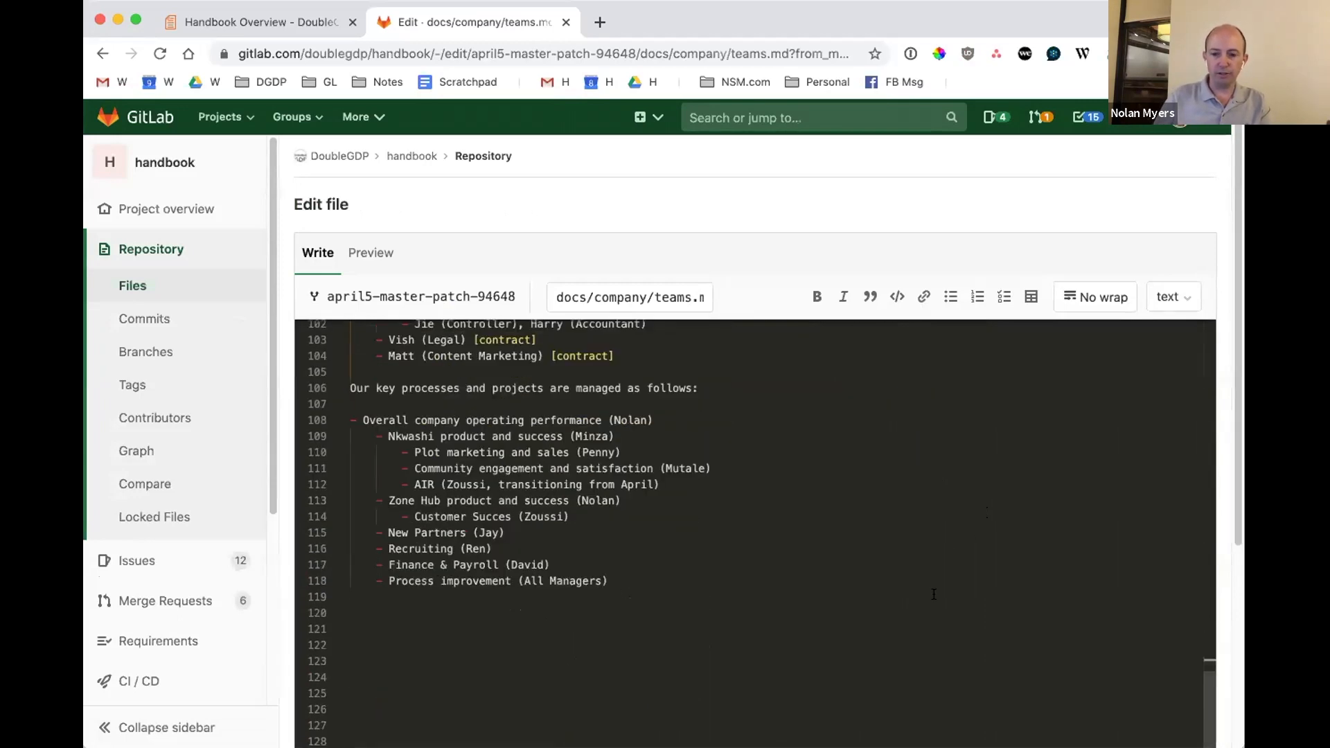
scroll(907, 202, "down", 5)
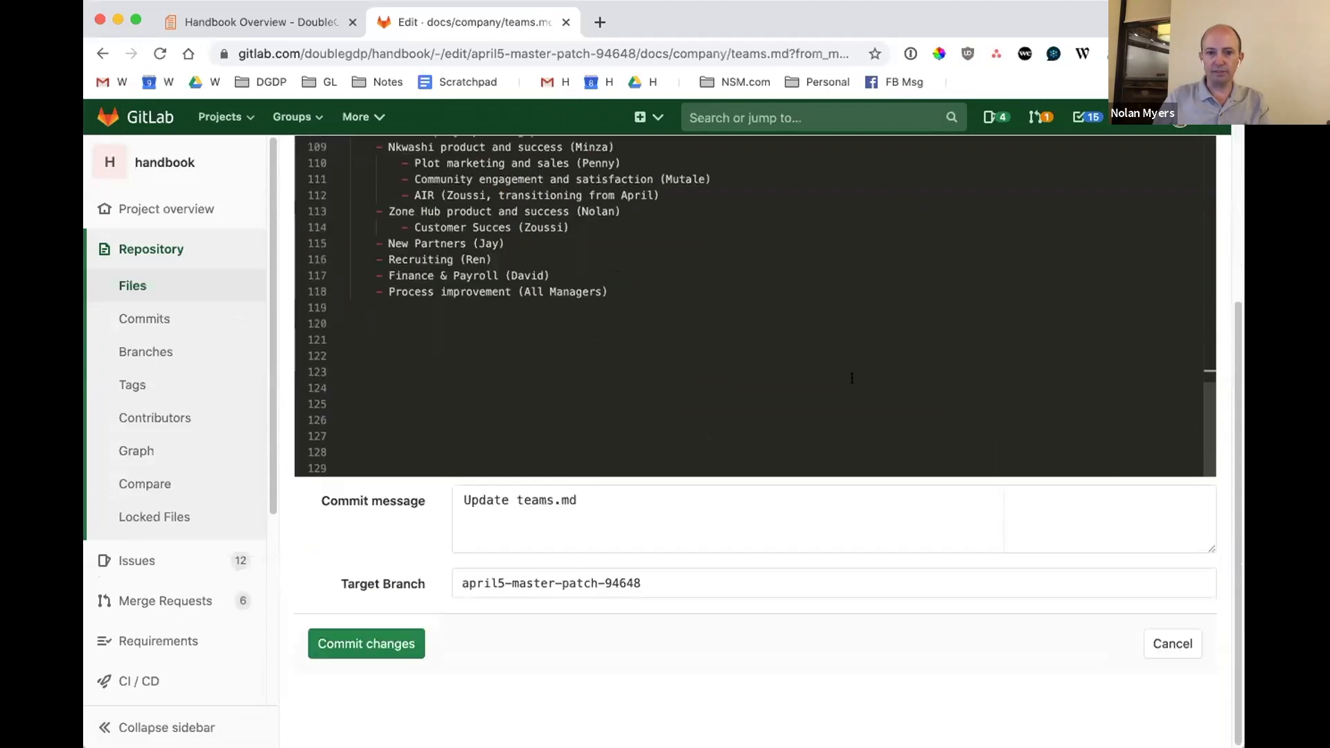
left_click(367, 643)
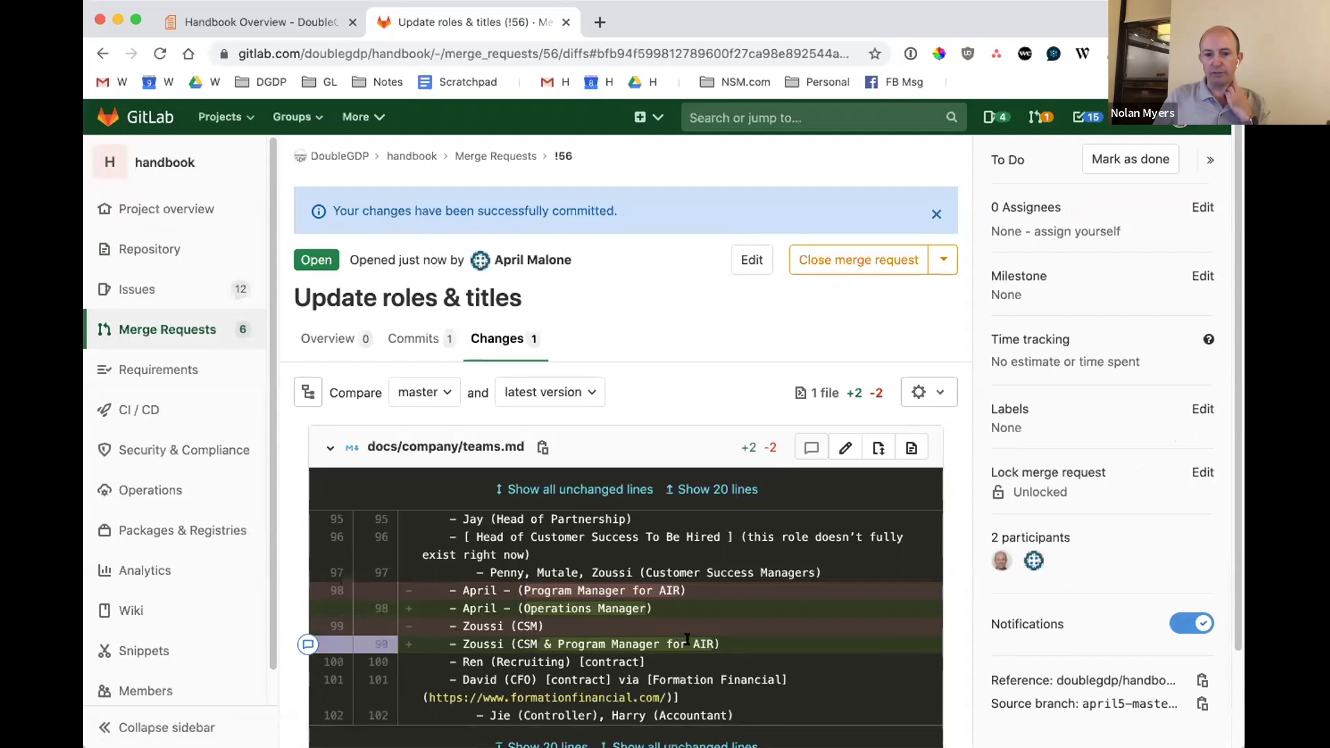
scroll(720, 636, "down", 2)
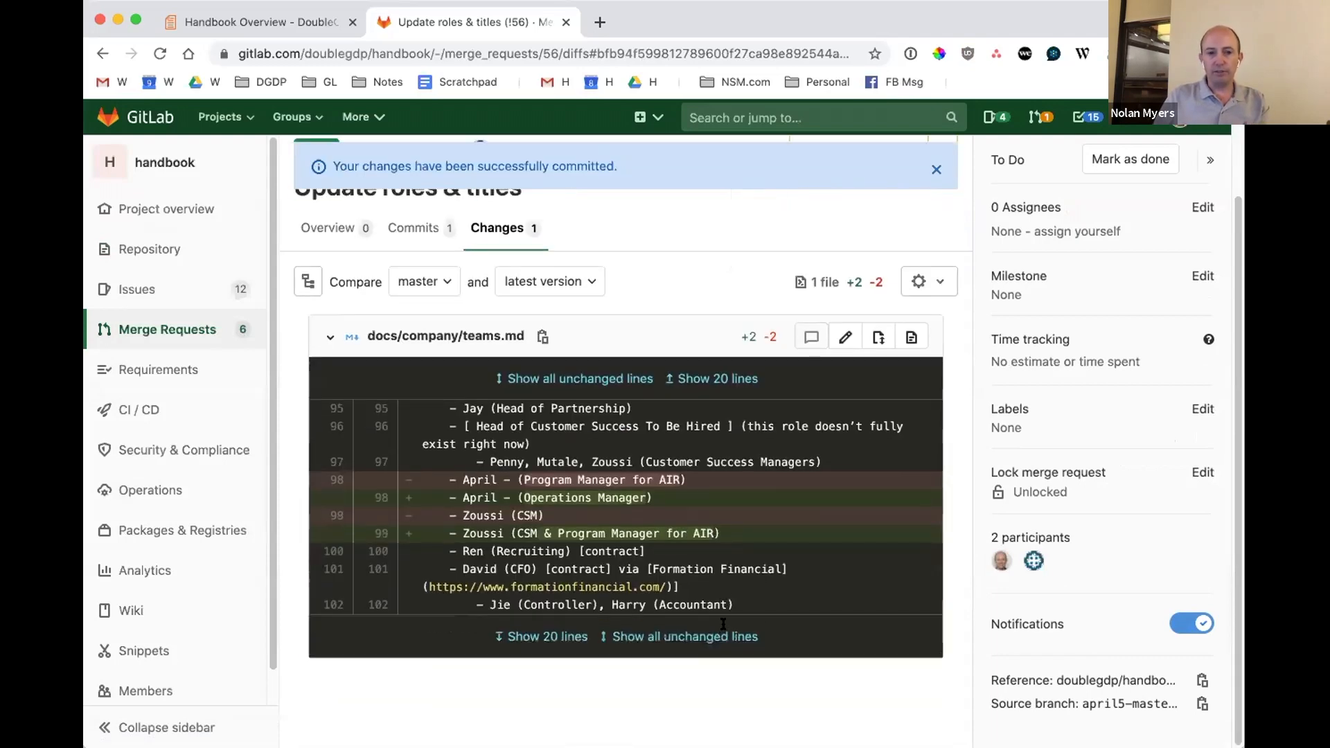
scroll(719, 588, "up", 2)
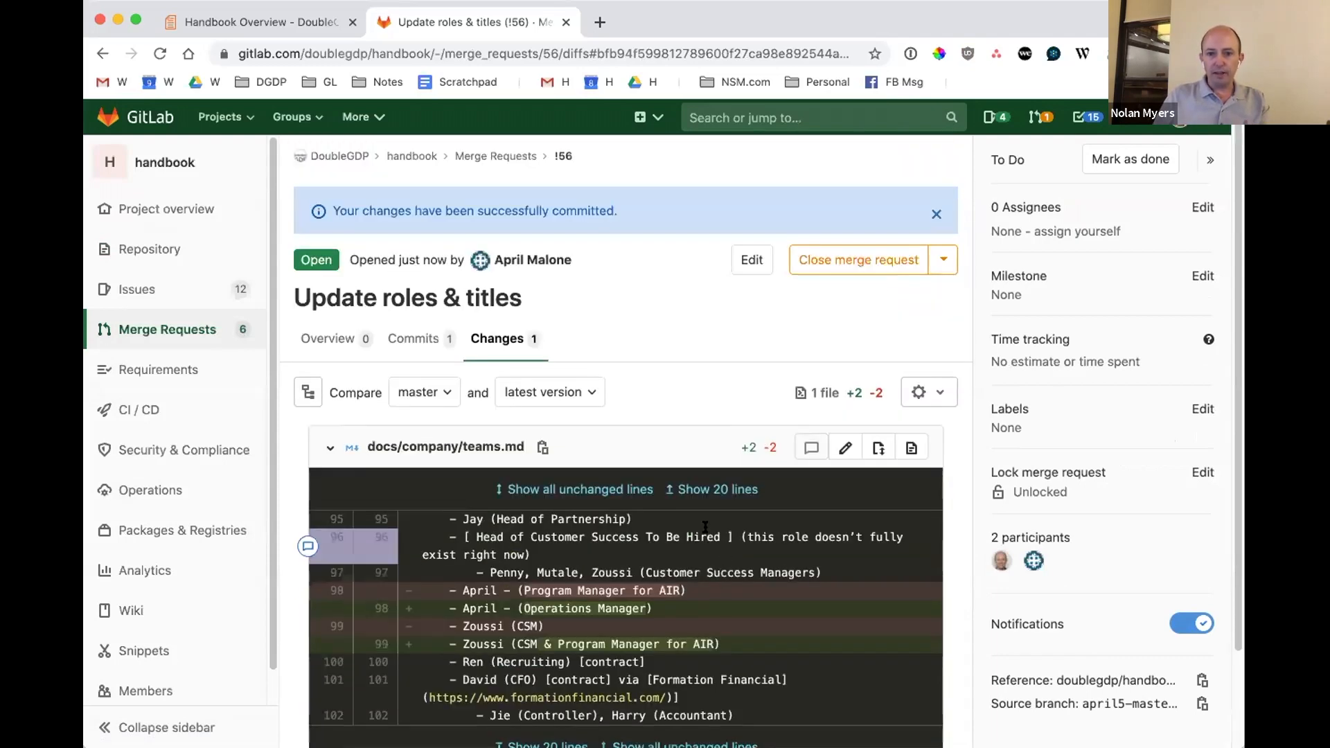
Display the merge request's overview and start a new comment in its discussion.
left_click(338, 346)
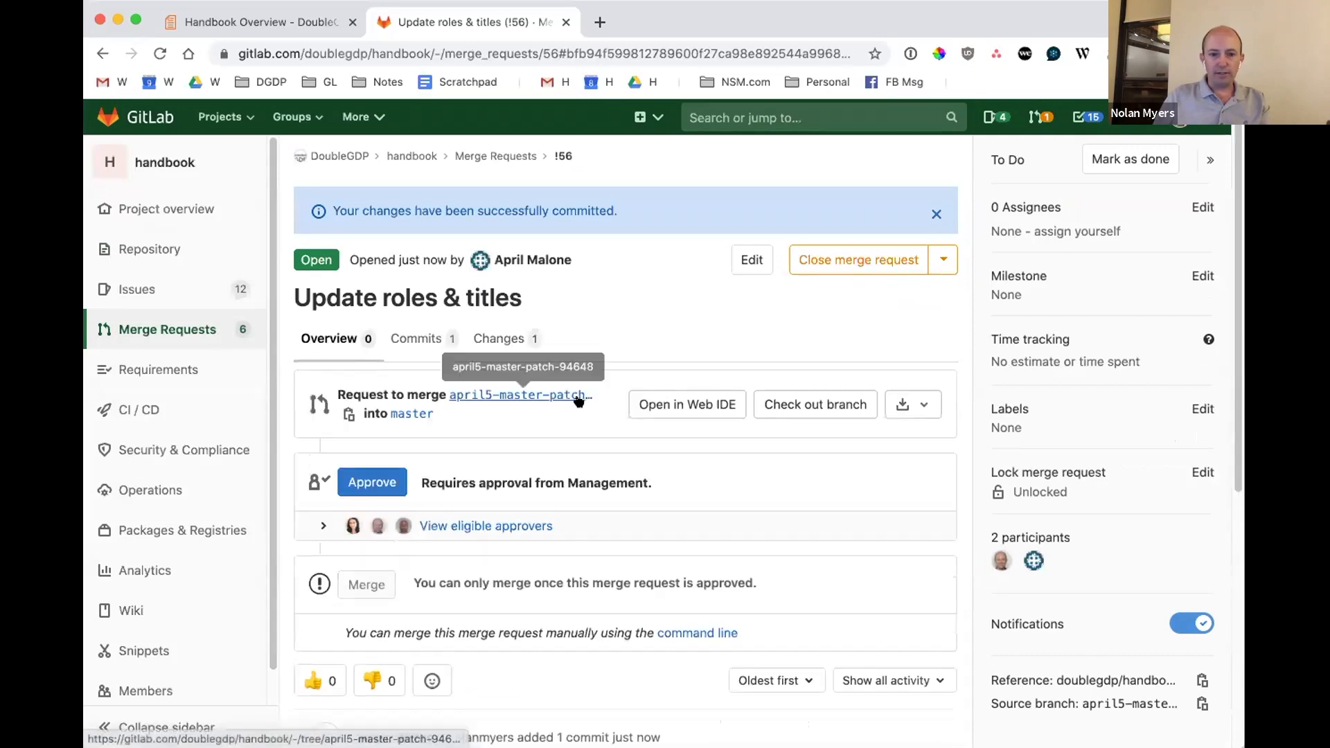
scroll(591, 552, "down", 5)
left_click(604, 535)
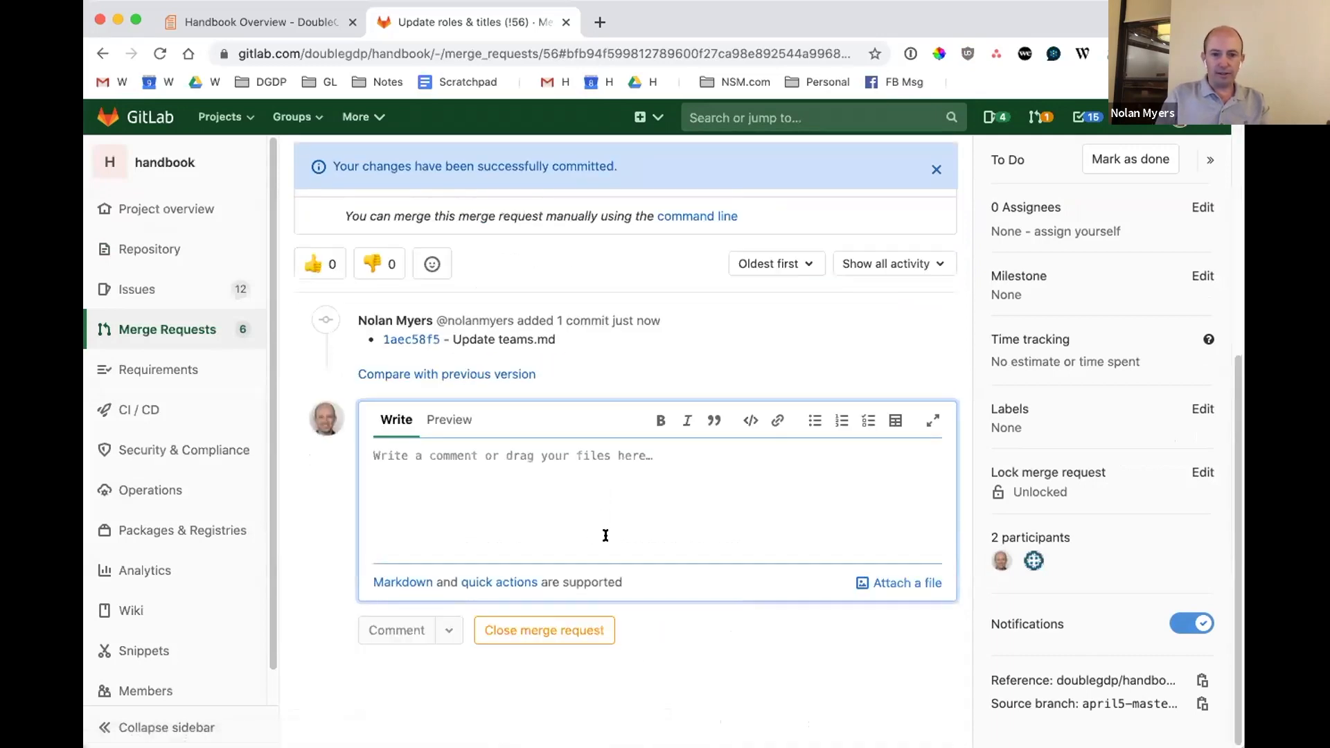
type("@")
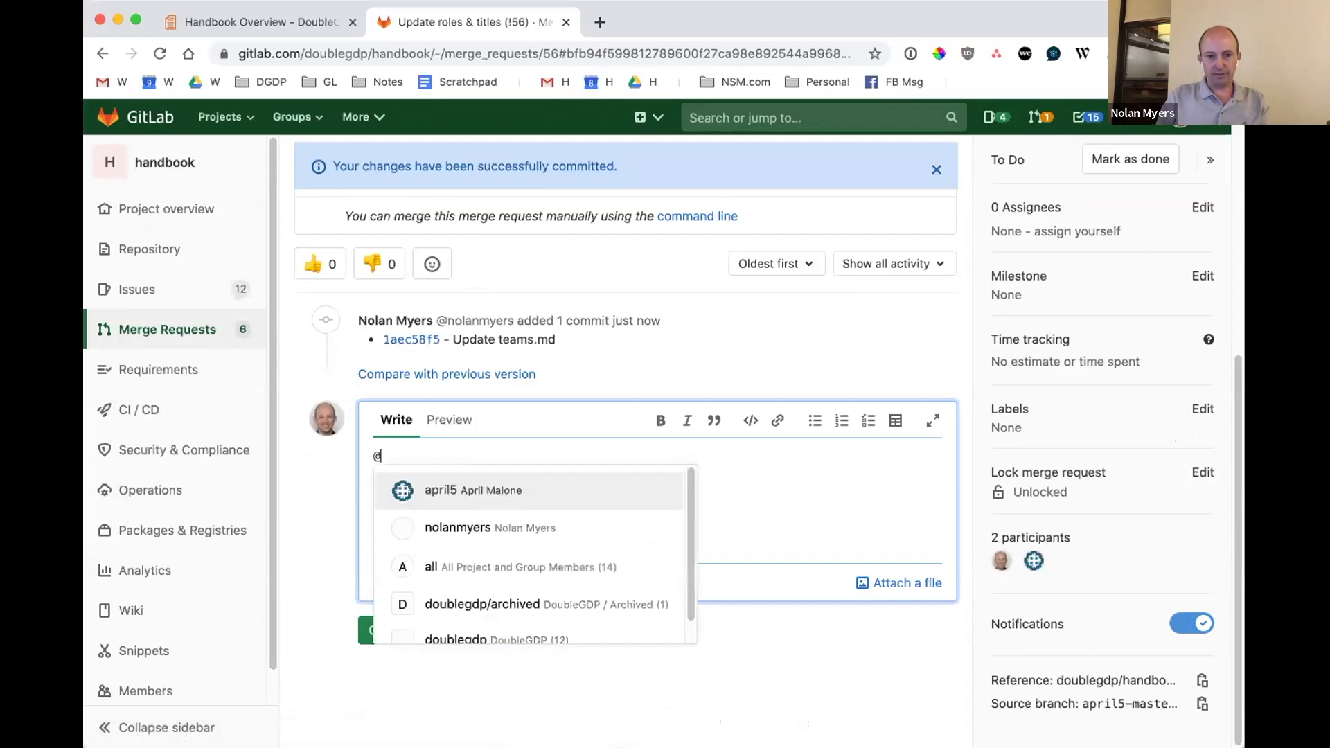
key("BackSpace")
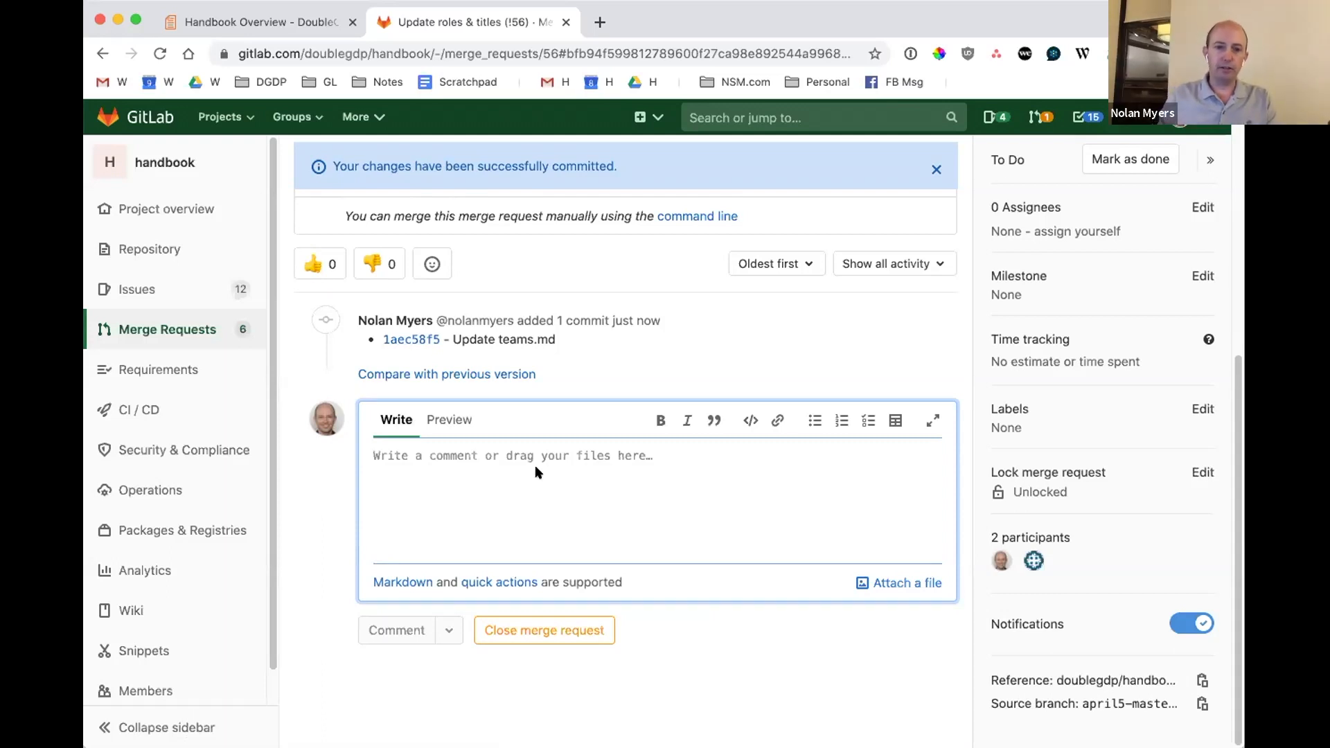
Write "I think this change would be better understood by the team if" in the comment.
type("I think this ch")
type("ange would also ")
type("be")
key("alt+shift+Left")
key("alt+shift+Left")
key("alt+shift+Left")
key("alt+shift+Right")
key("alt+shift+Right")
key("alt+shift+Left")
type("e would e")
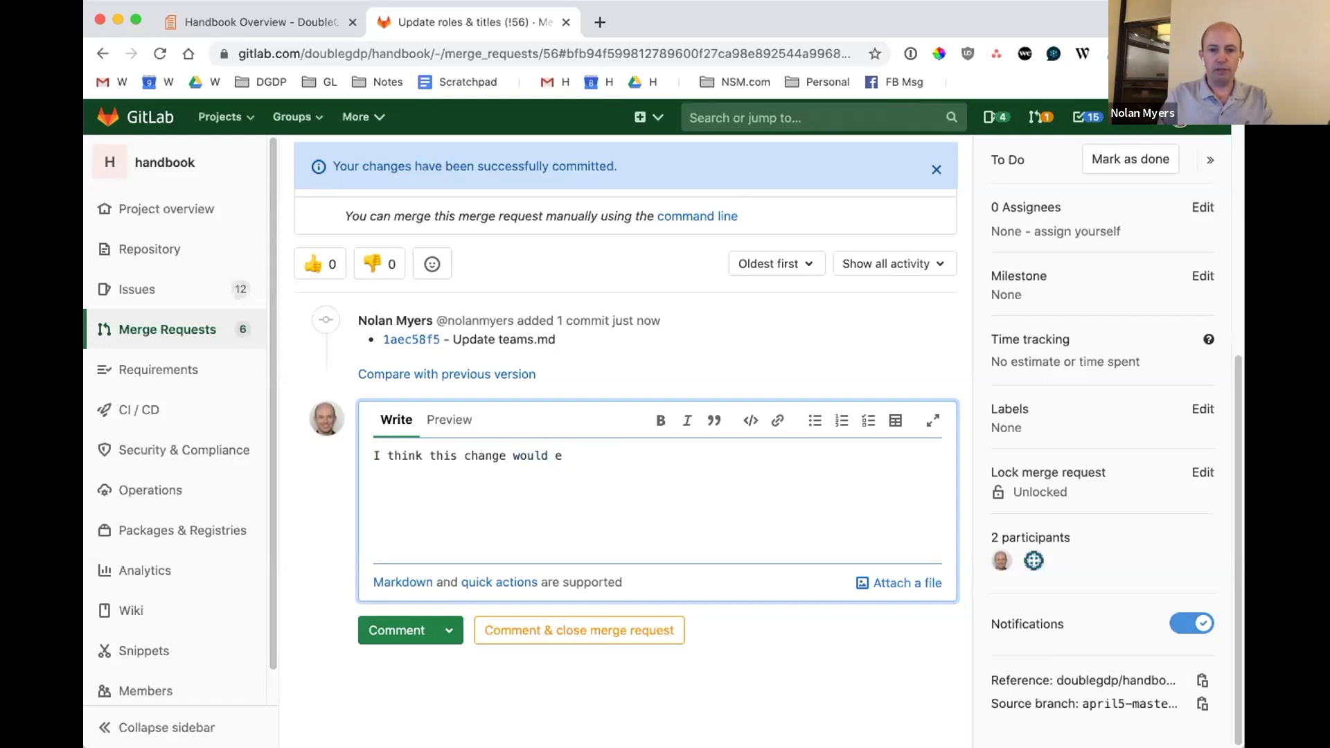
type("more")
key("BackSpace")
type("bet")
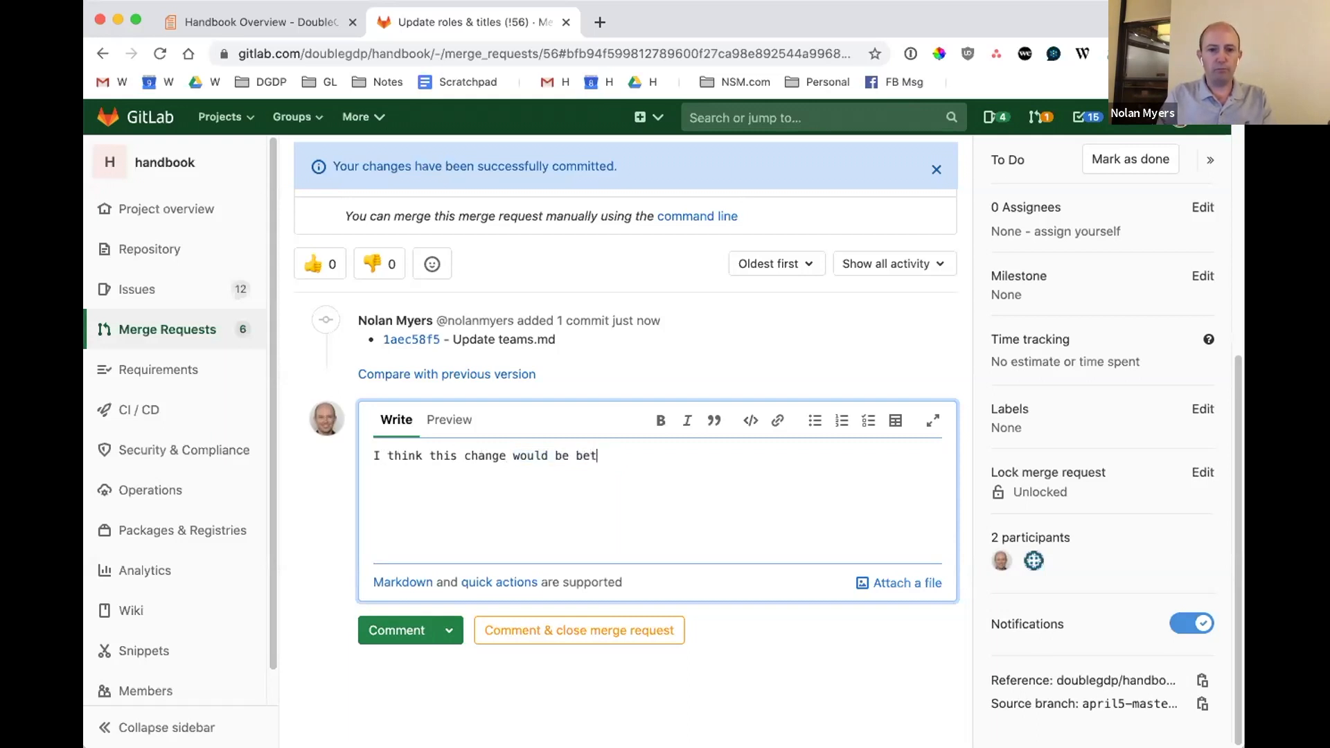
type("ter understood by")
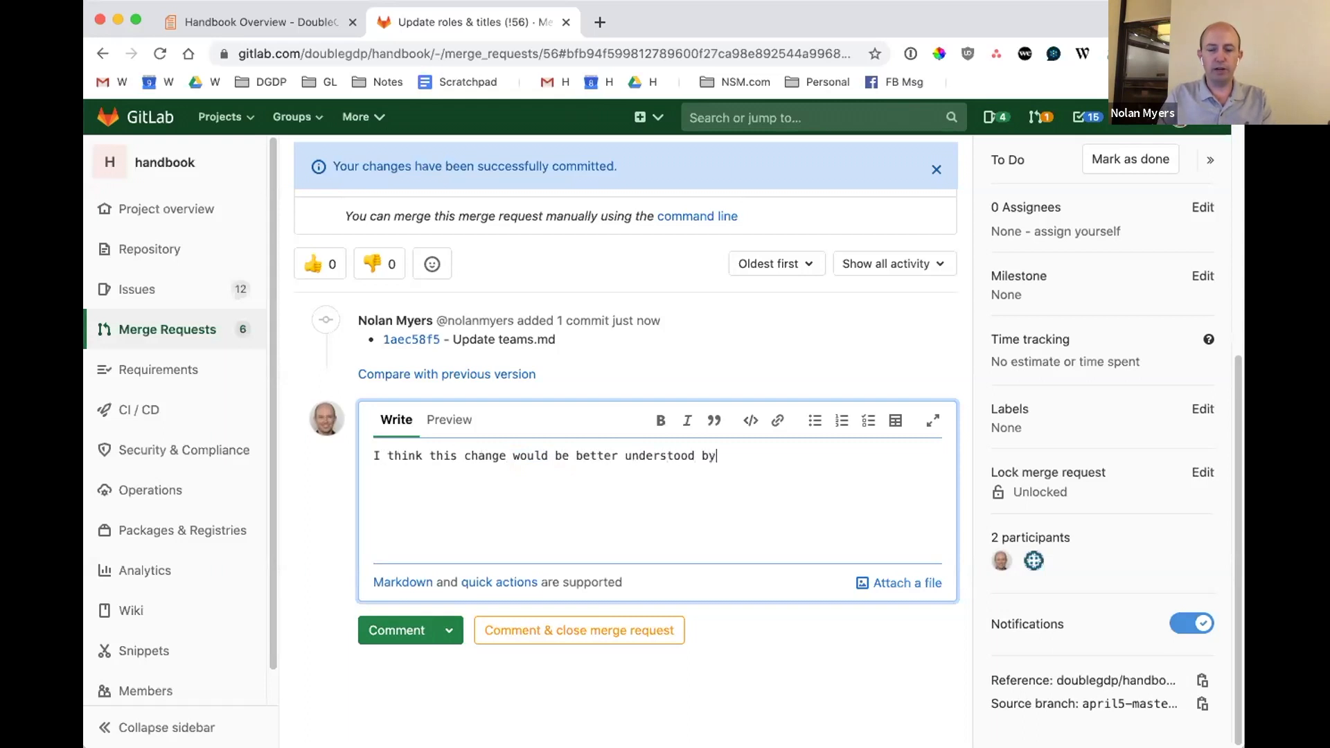
type(" the team if we ")
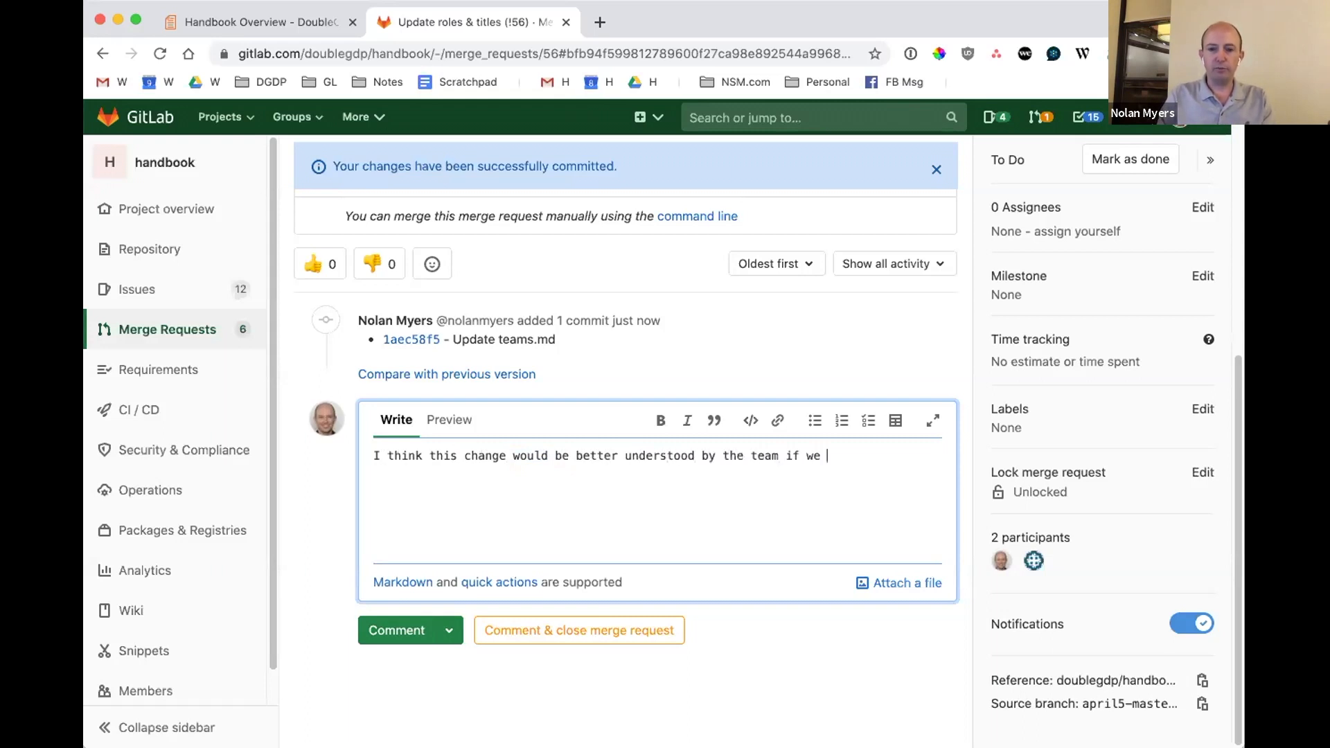
type("include a ")
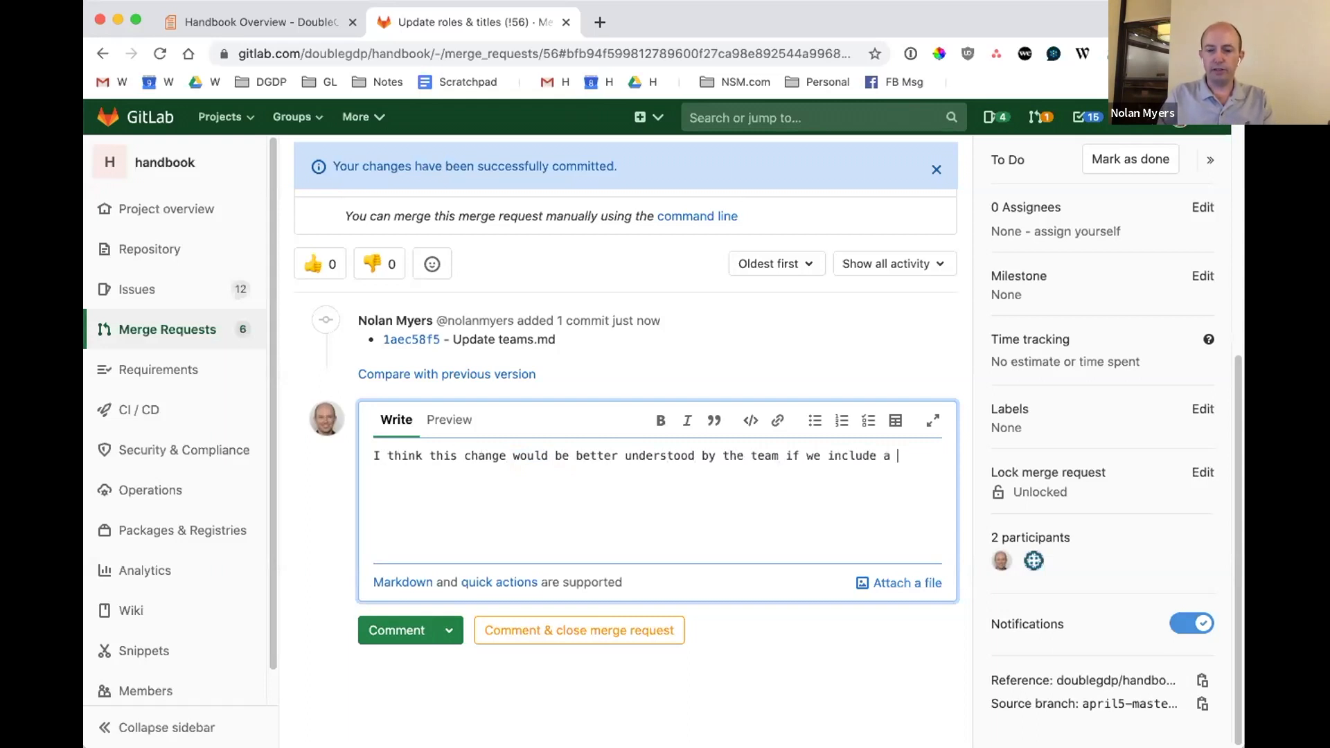
type("des")
Continue the comment with "we include a description of what responsibilities you will assume.".
key("BackSpace")
type("description of what resp")
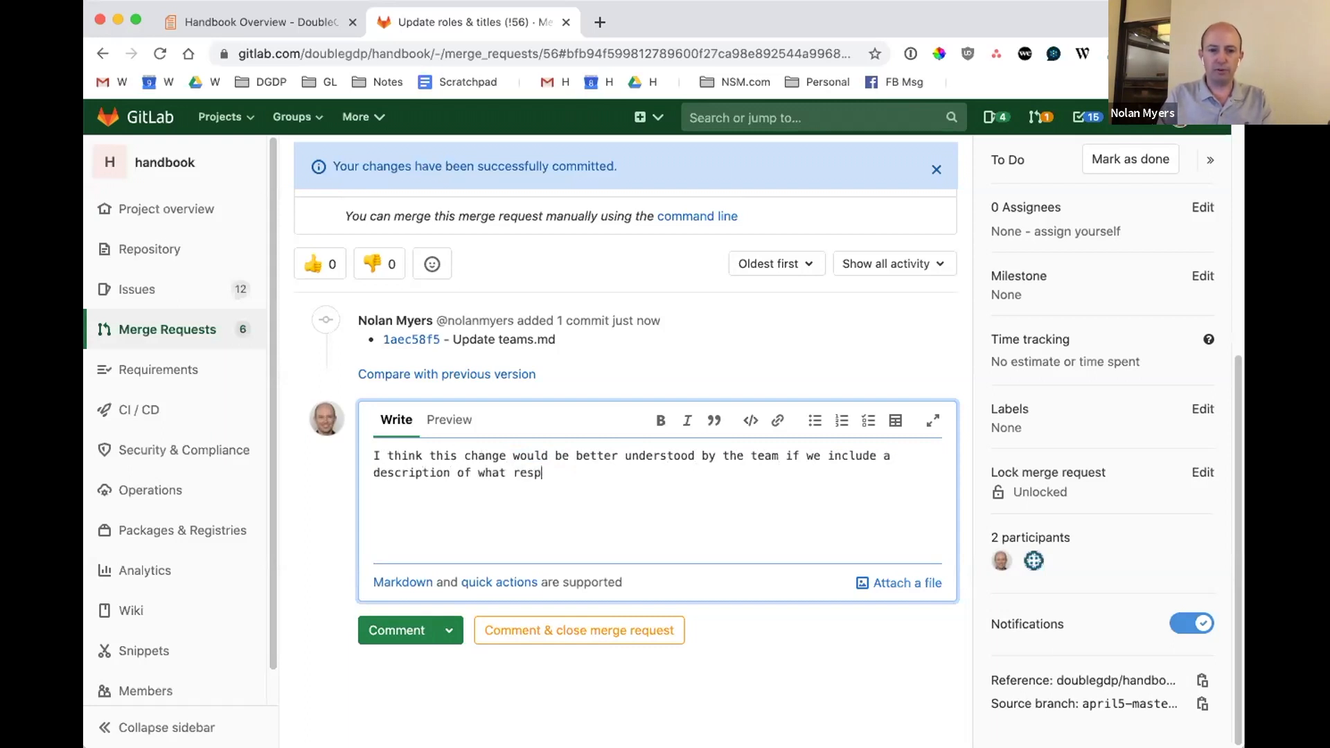
type("onsibil")
key("BackSpace")
type("bilities you will assume.")
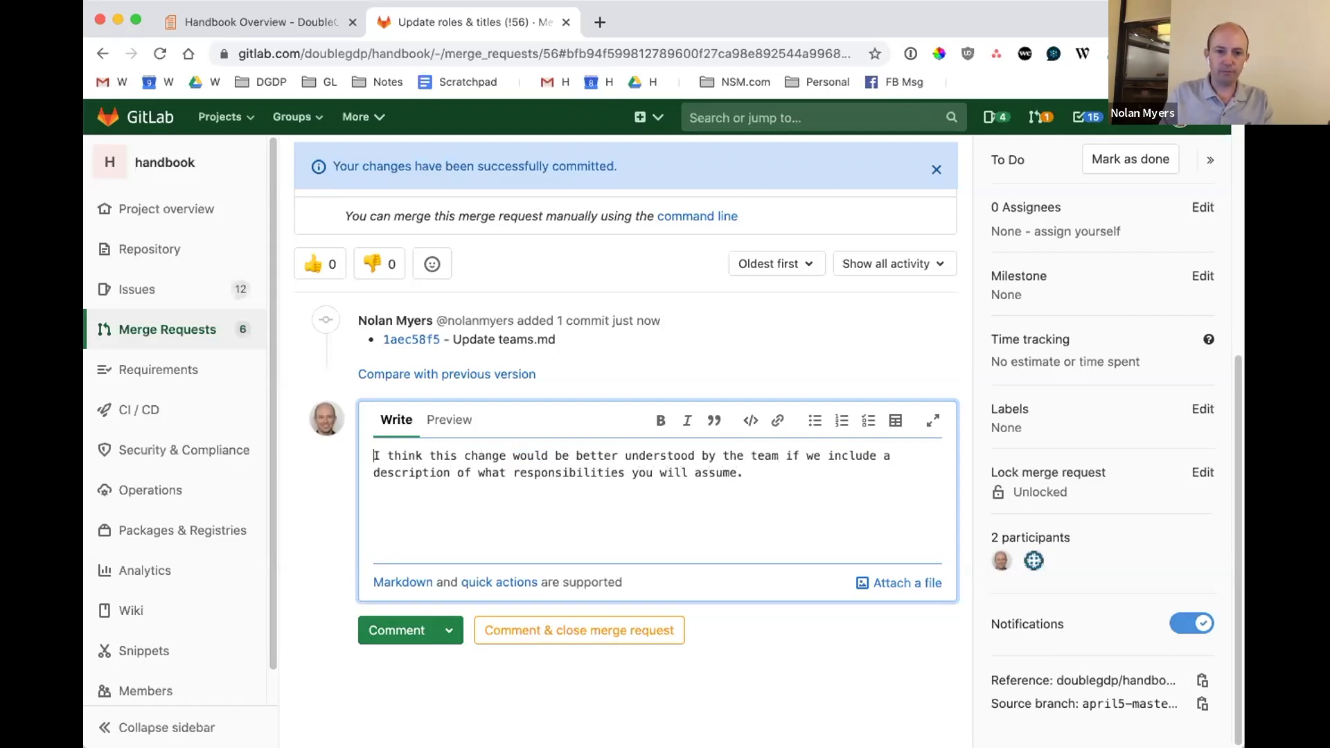
type("@april5")
Mention the merge request's author at the start of the comment and append "For instance, we've discussed:" at its end.
key("Return")
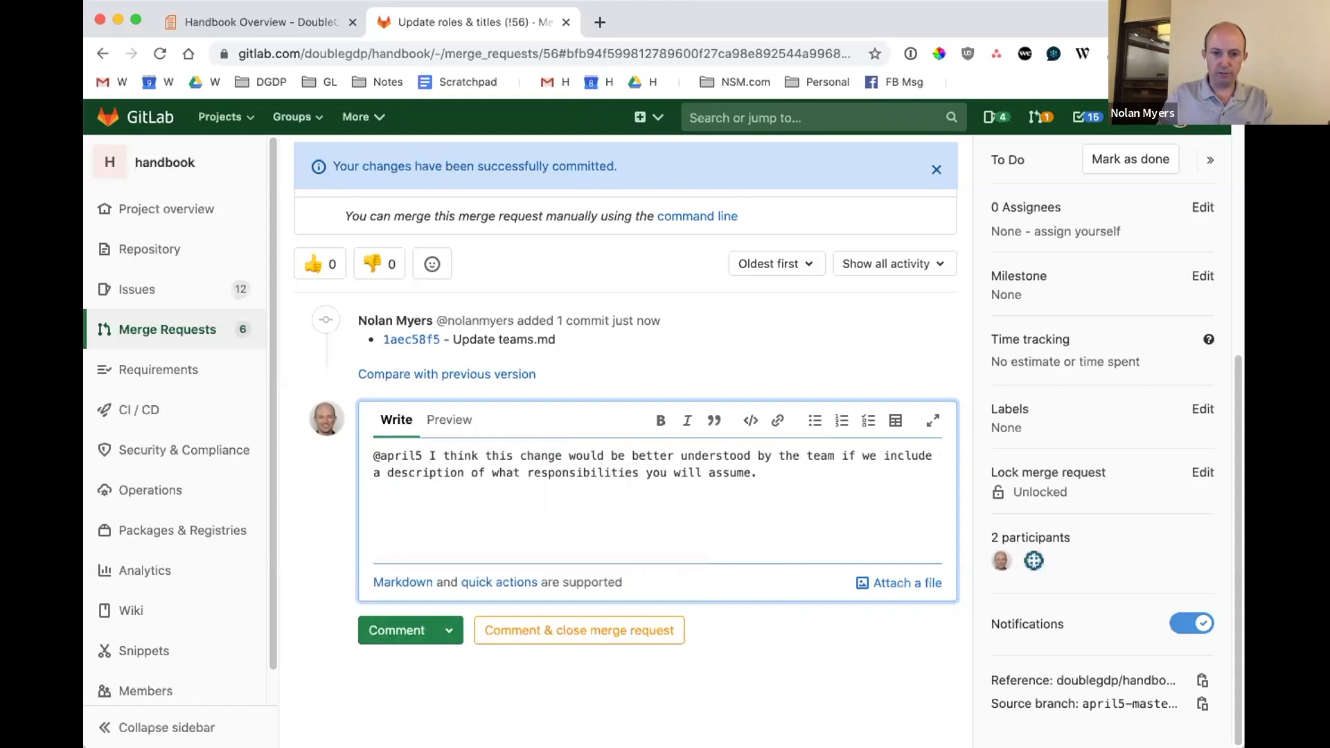
key("super+Tab")
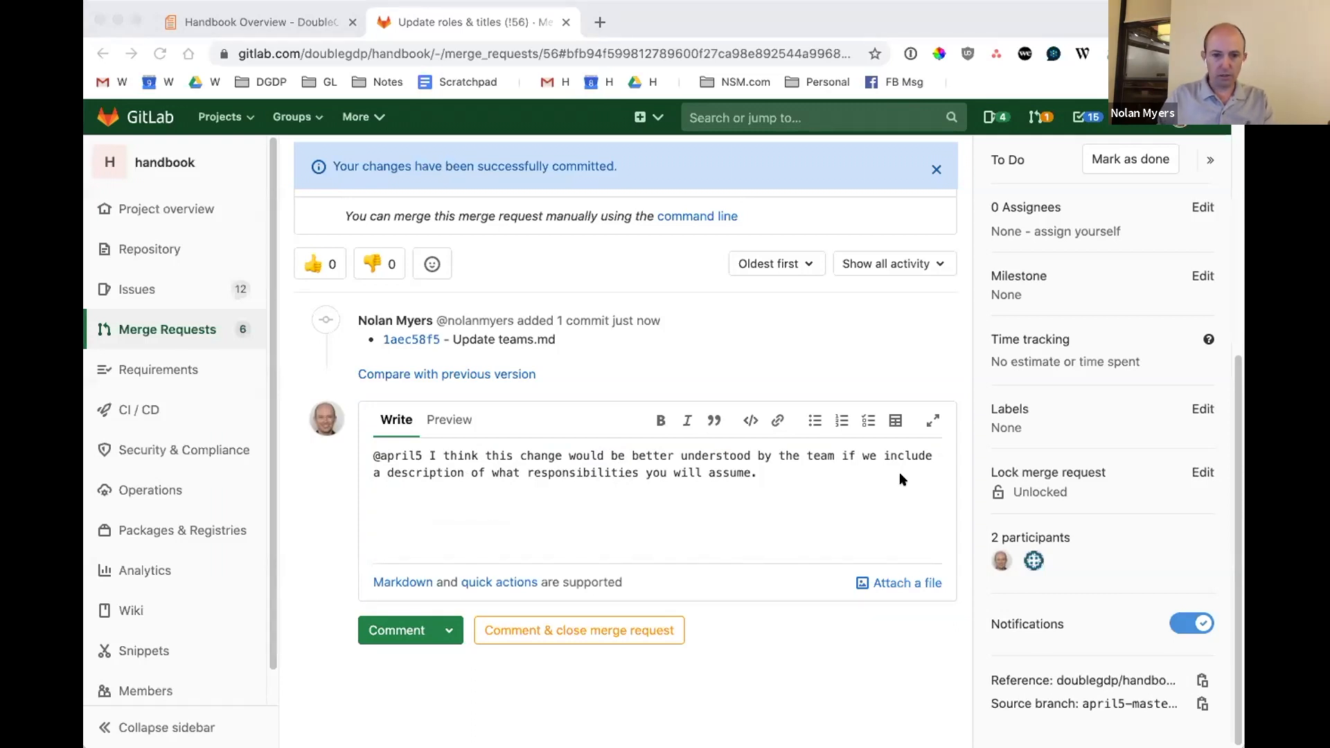
key("super+Tab")
type("For instead")
key("BackSpace")
key("BackSpace")
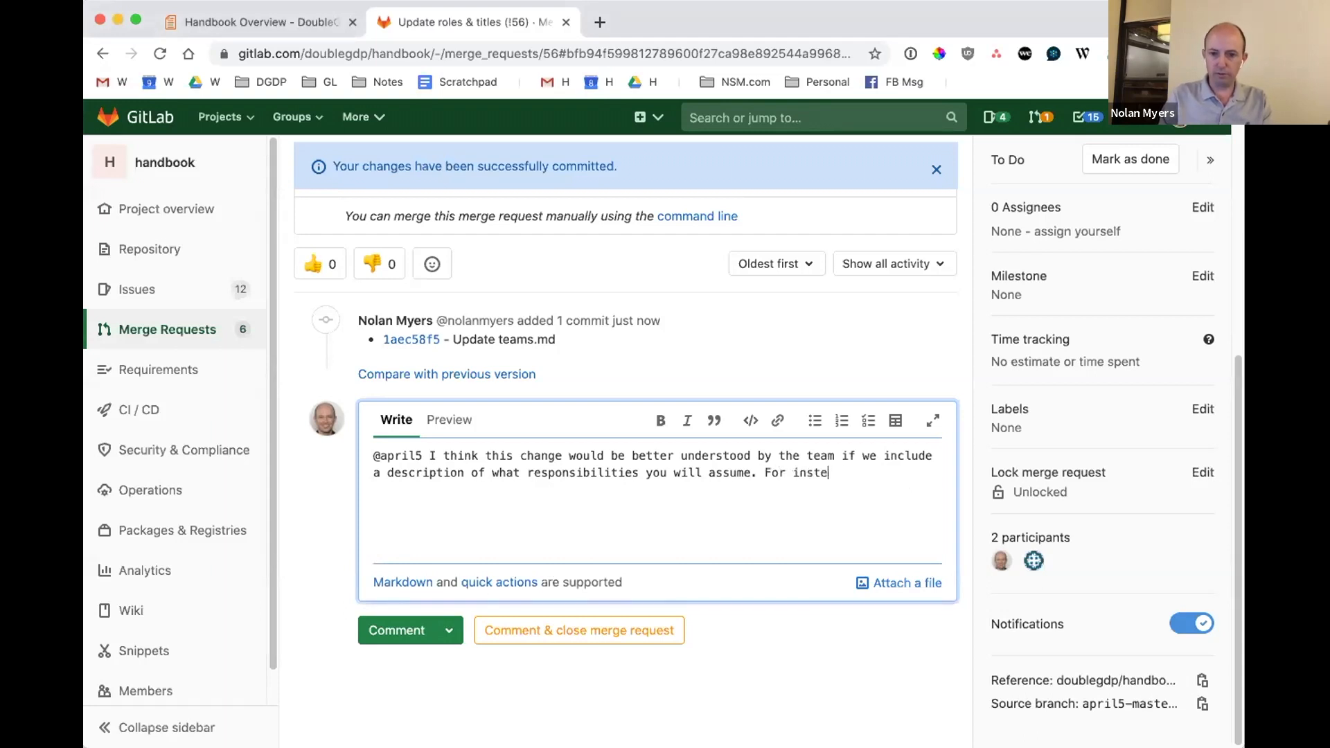
type("cne")
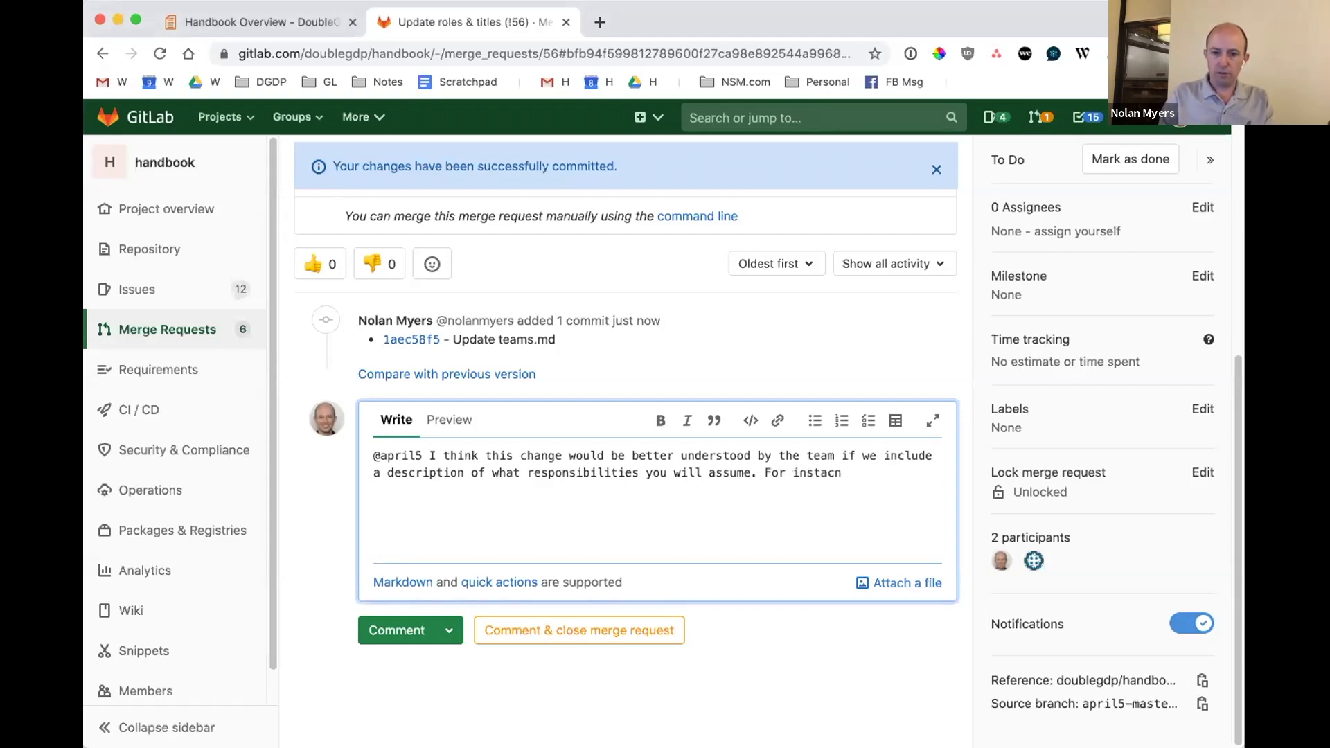
key("BackSpace")
key("BackSpace")
type("nce, we")
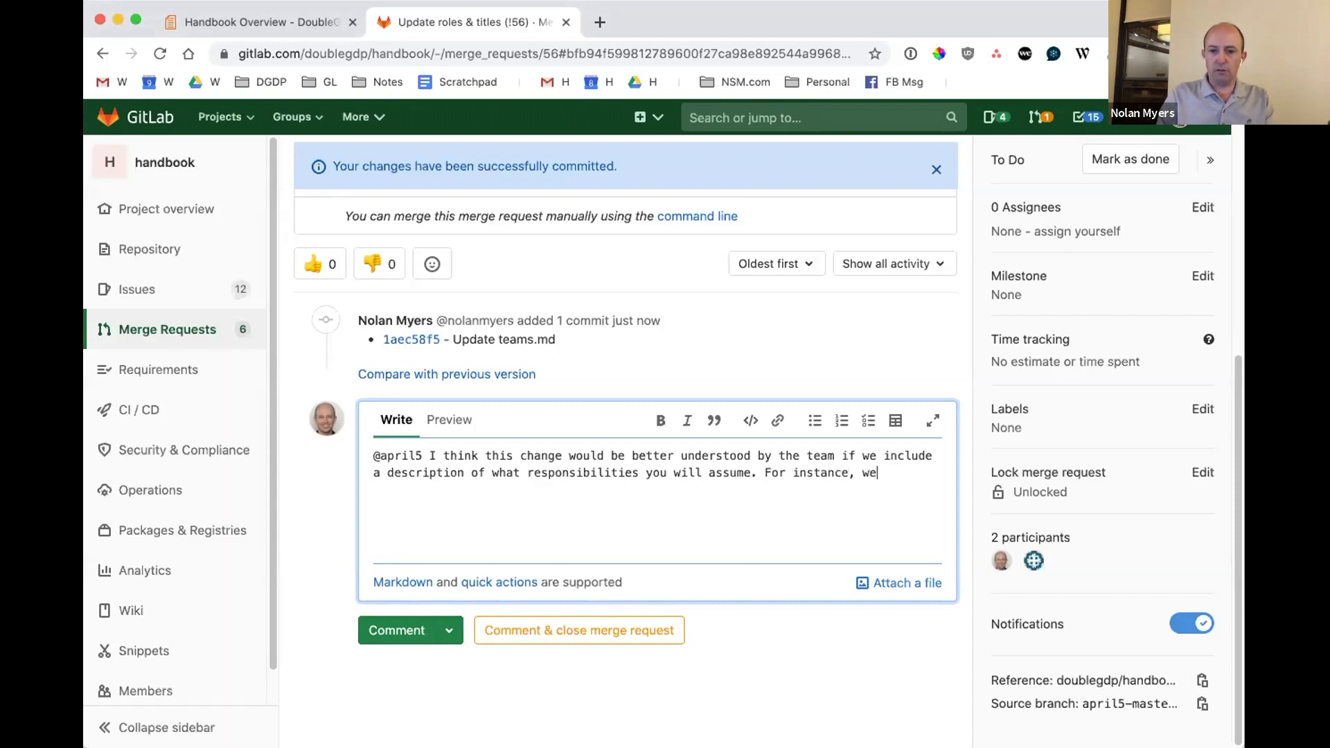
type("'ve discussed:")
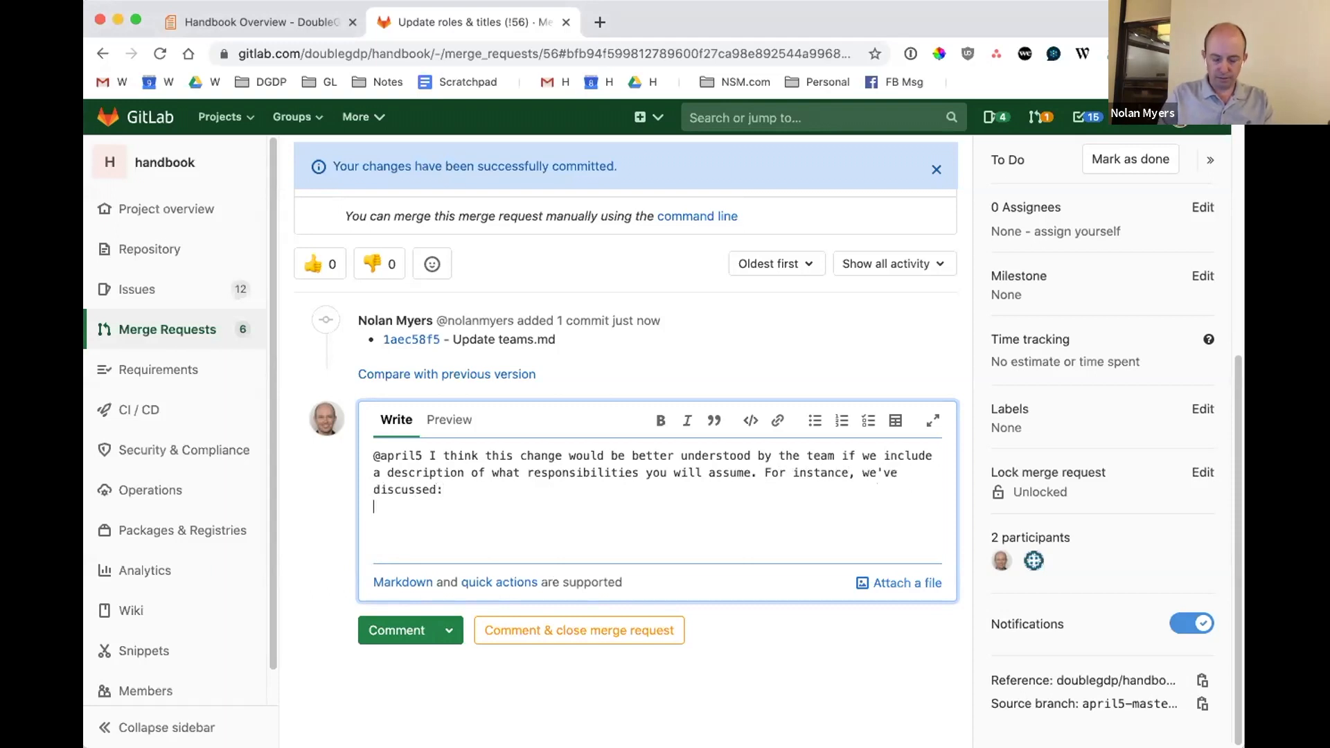
Paste the three discussed responsibilities on new lines of the comment and try to format them as a bulleted list.
type("Document, champion and improve handbook-first process at DGDP (https://gitlab.com/doublegdp/handbook/-/merge_requests/35) Onboard and offboard team members with company values and culture Pass baton on AIR/PIR/HIR and continue to advise thereafter")
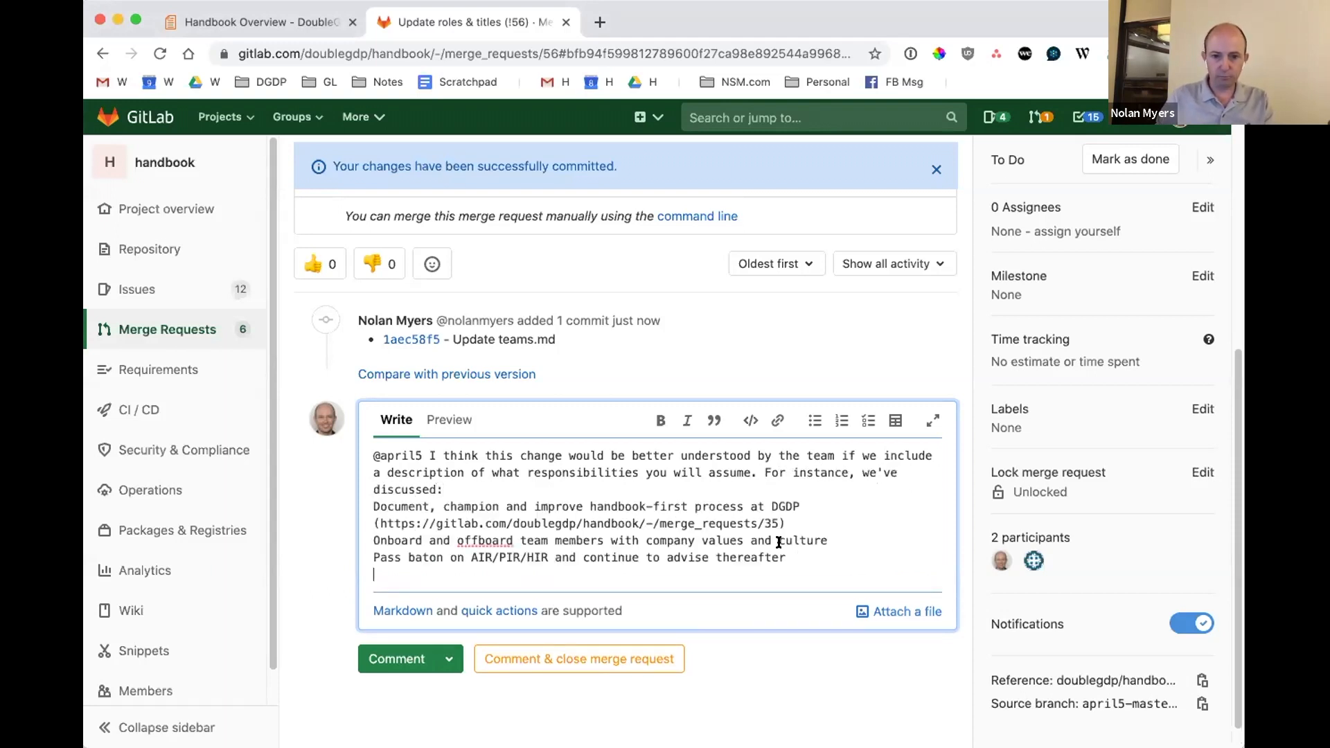
left_click_drag(801, 562, 667, 507)
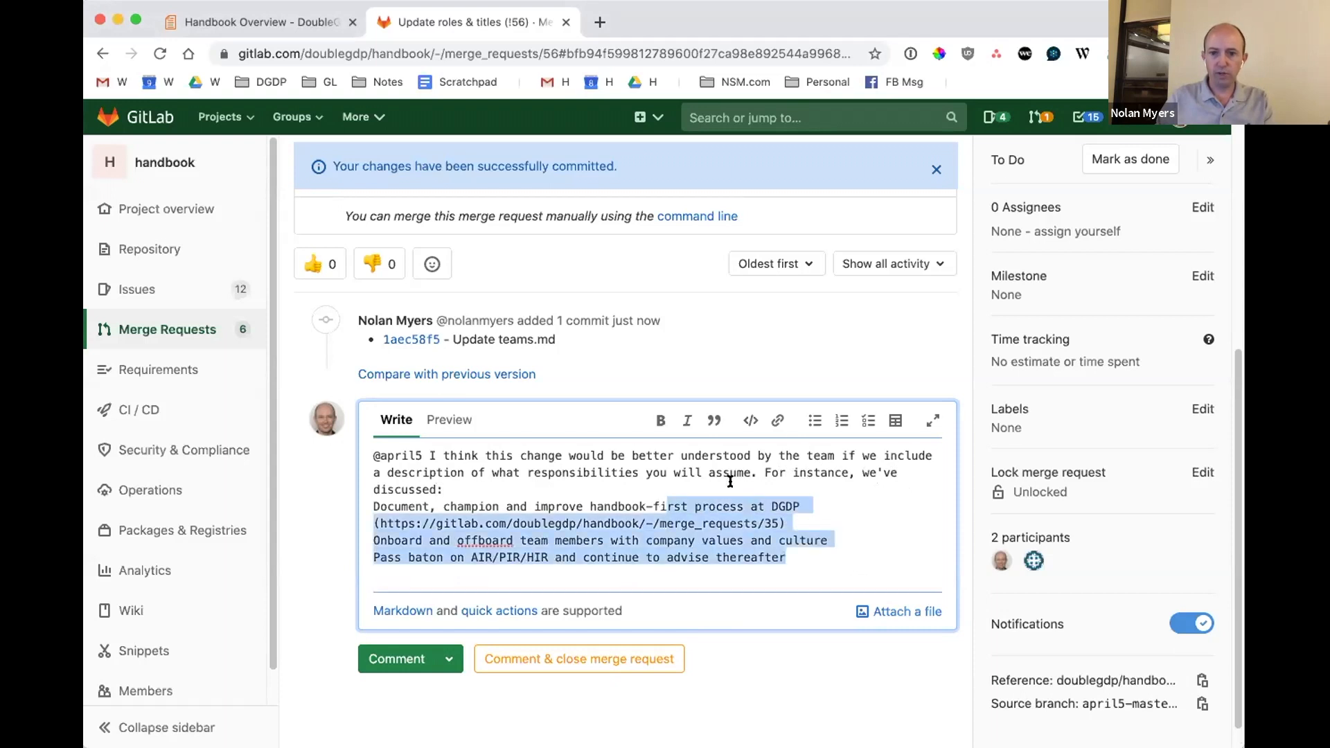
left_click(812, 418)
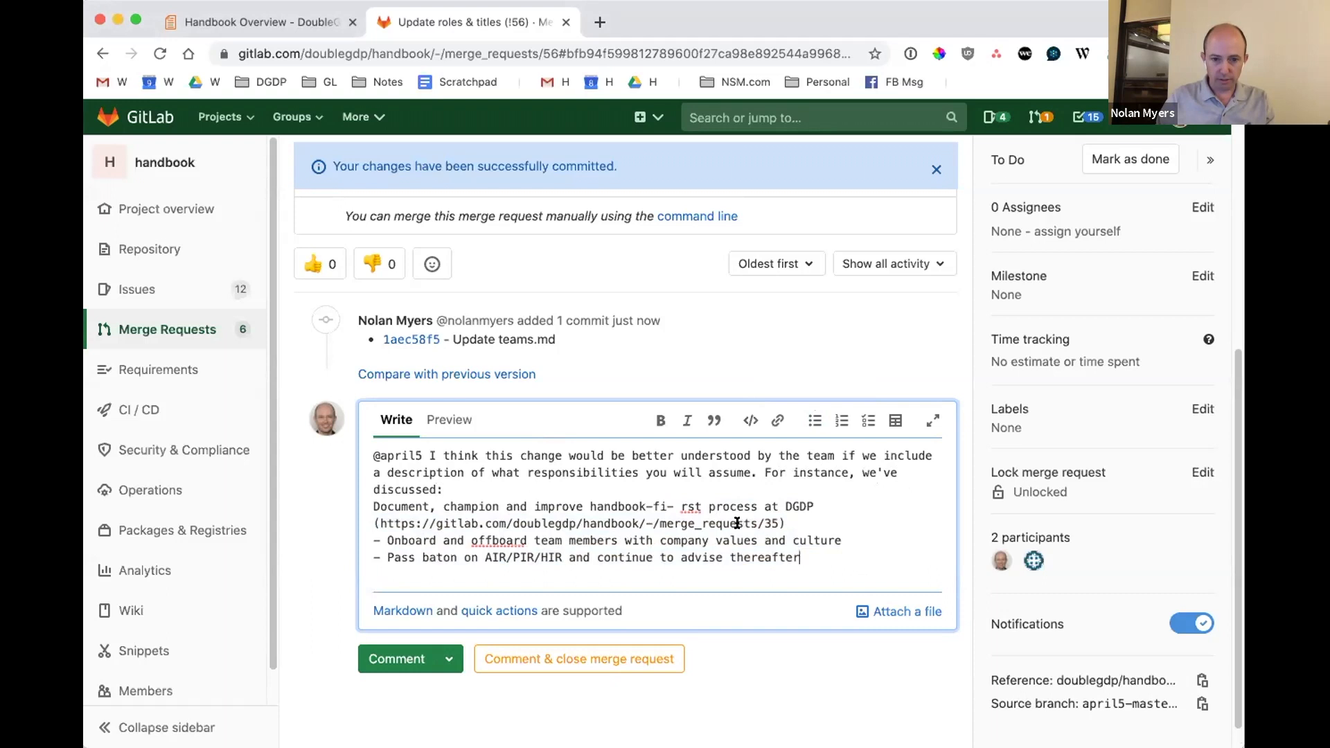
left_click_drag(829, 556, 299, 508)
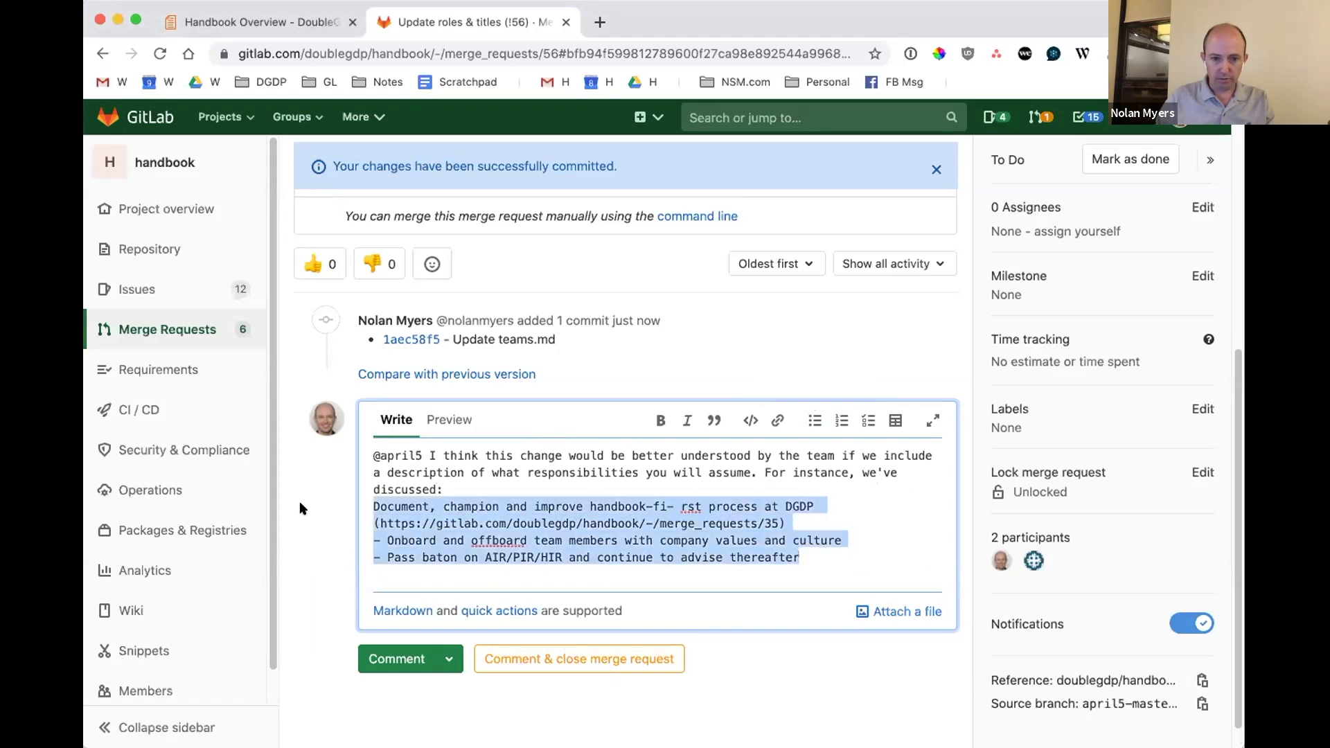
left_click(815, 420)
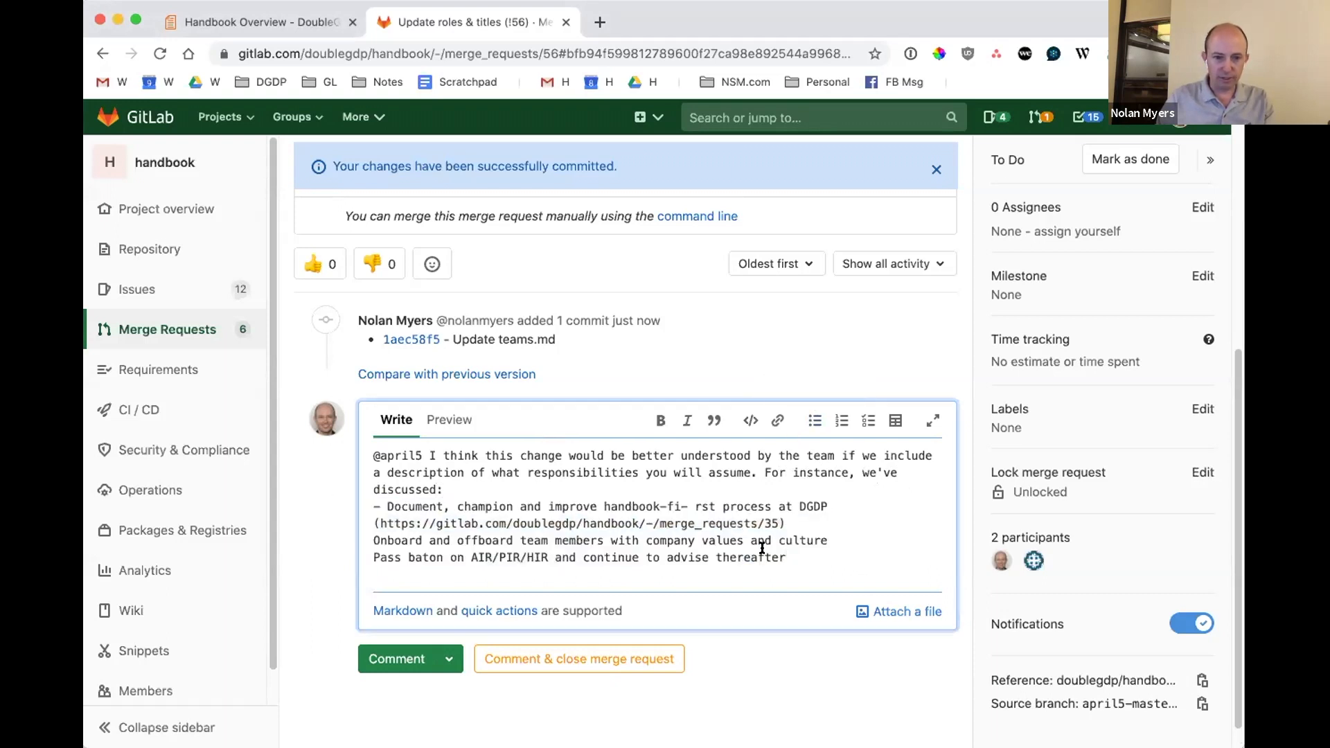
Remove the stray dash inside "handbook-first", make all three responsibilities bulleted items and preview the comment.
left_click(691, 507)
key("BackSpace")
key("BackSpace")
left_click_drag(787, 557, 374, 506)
left_click(810, 422)
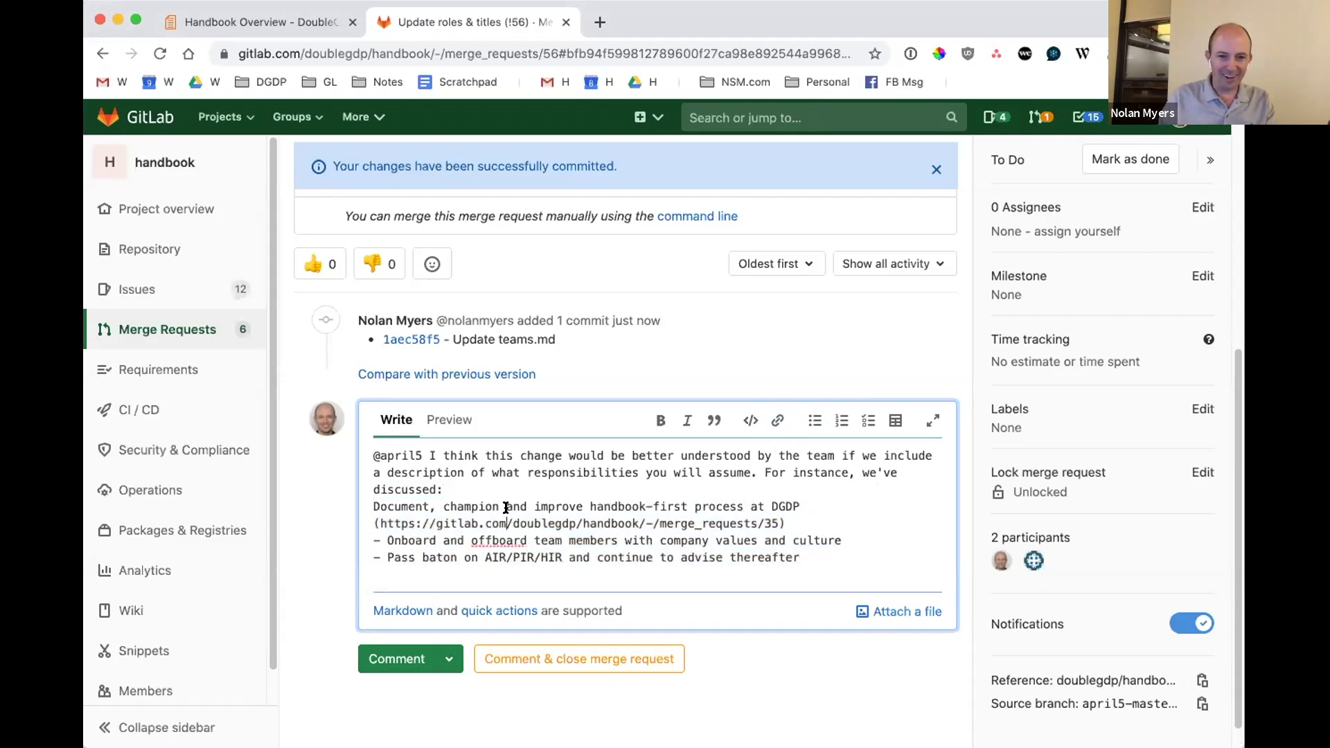
type("-")
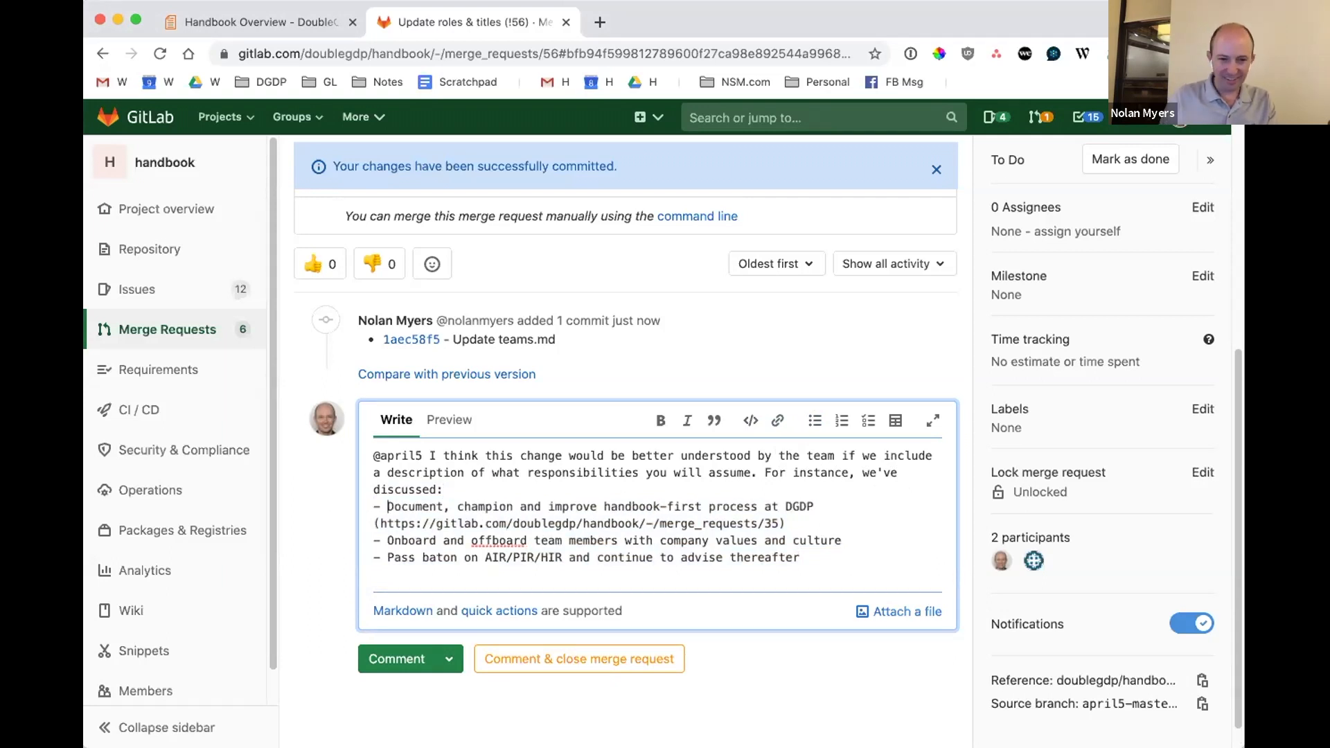
left_click(448, 420)
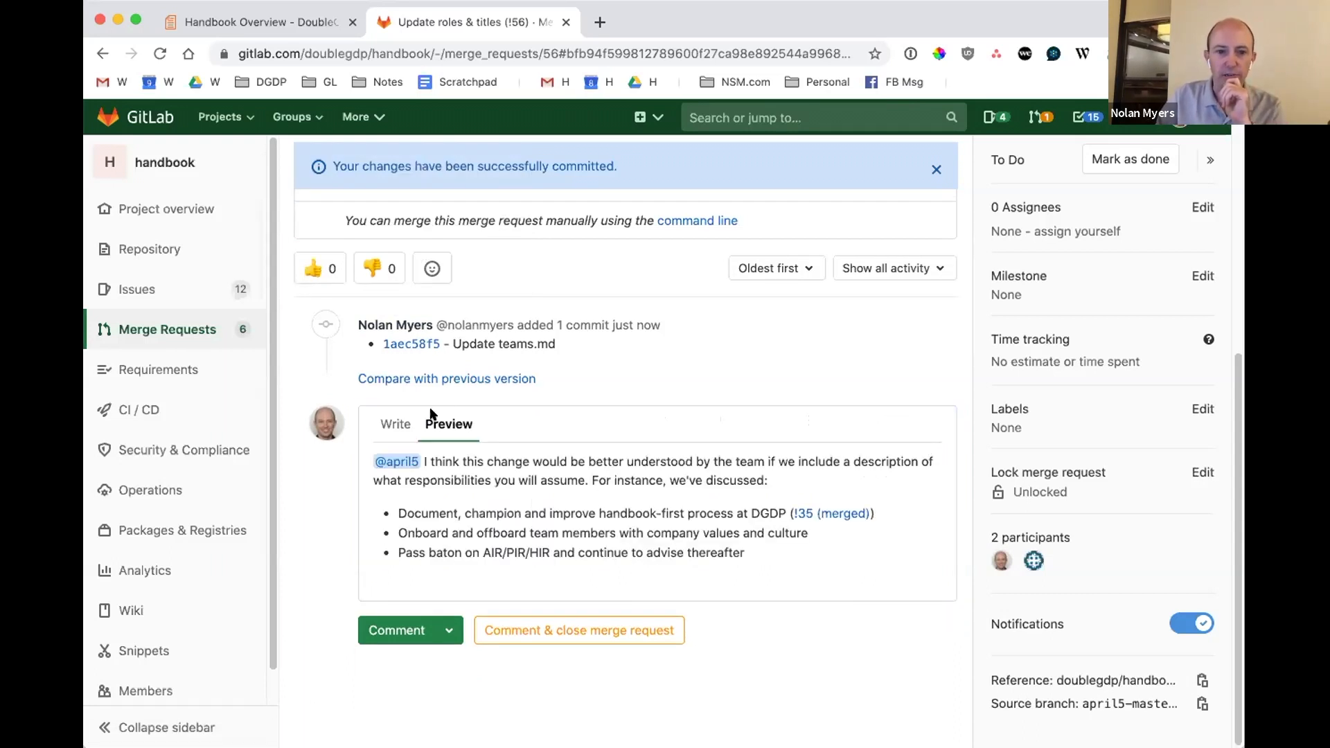
left_click(397, 423)
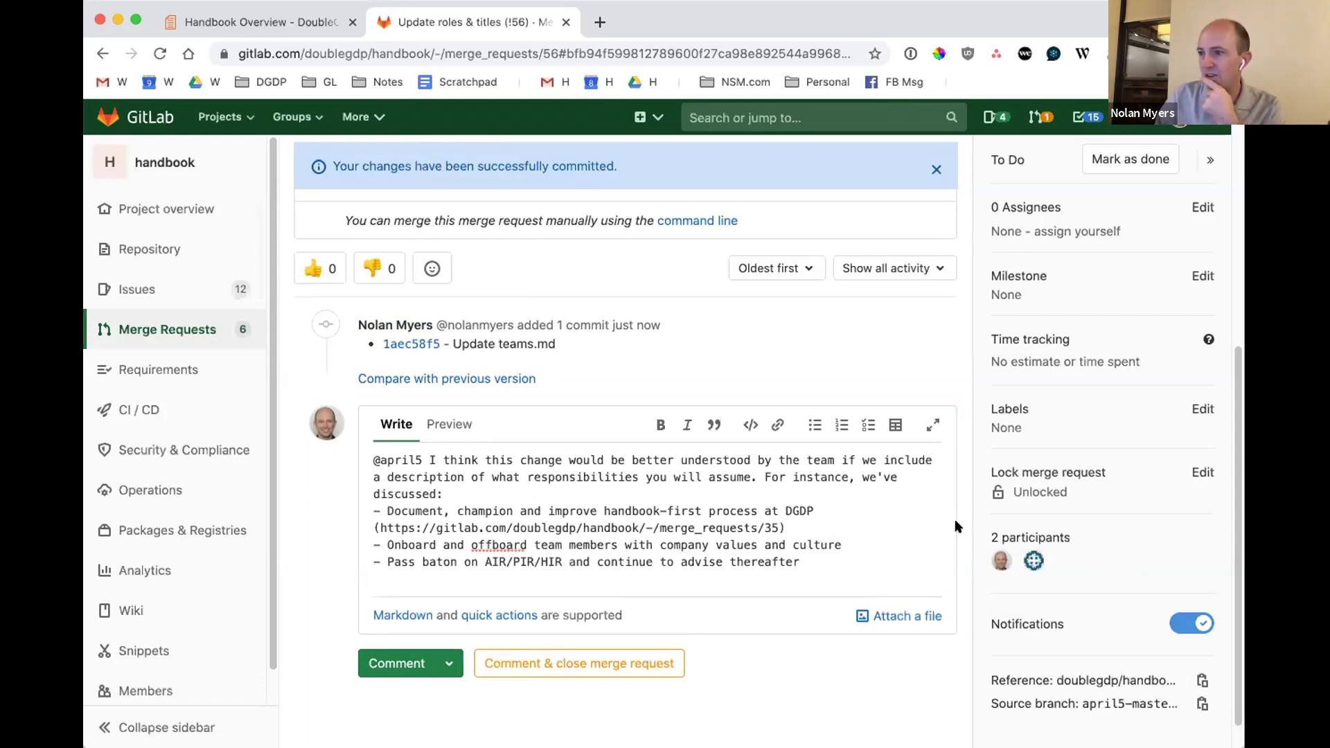
Add the closing line "Could you please add this to the handbook as well?" below the list and post the comment.
left_click(842, 557)
type("\\")
key("Return")
key("BackSpace")
key("Return")
key("Return")
type("Could you please add")
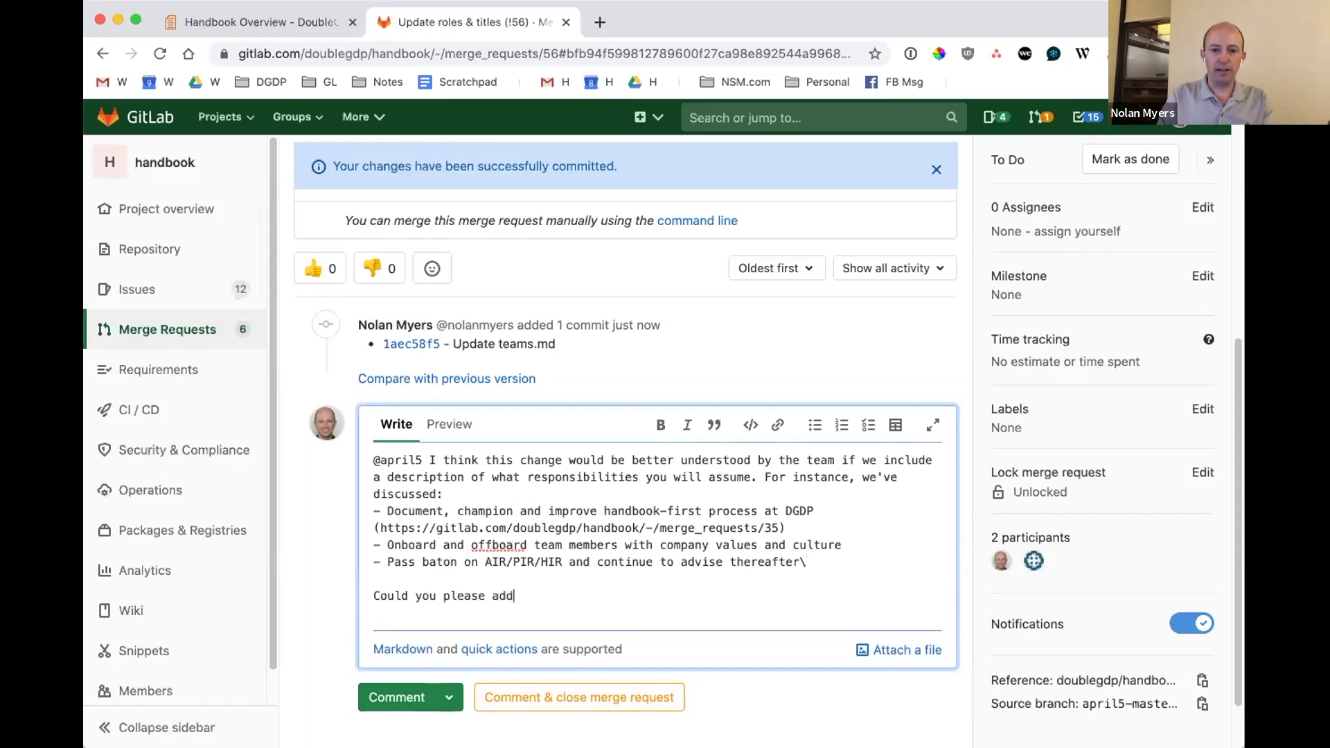
type(" this to the handb")
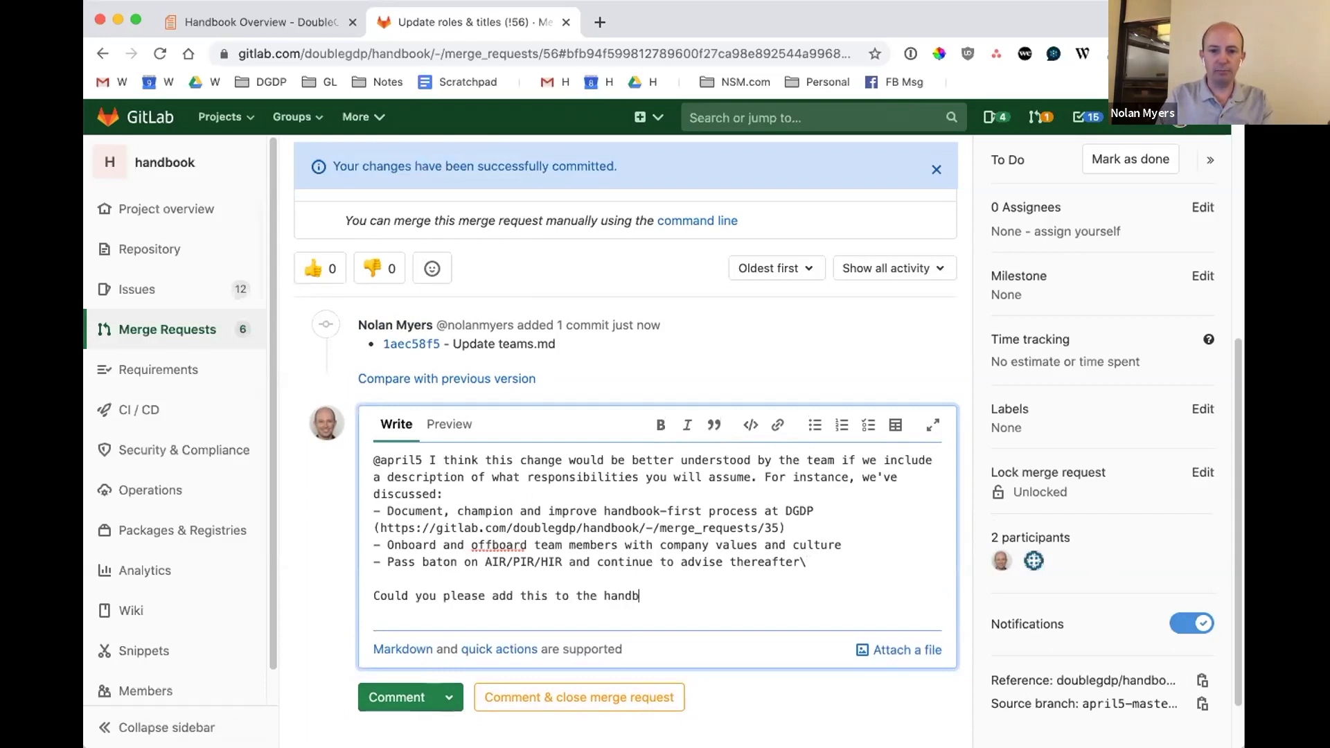
type("ook as well?")
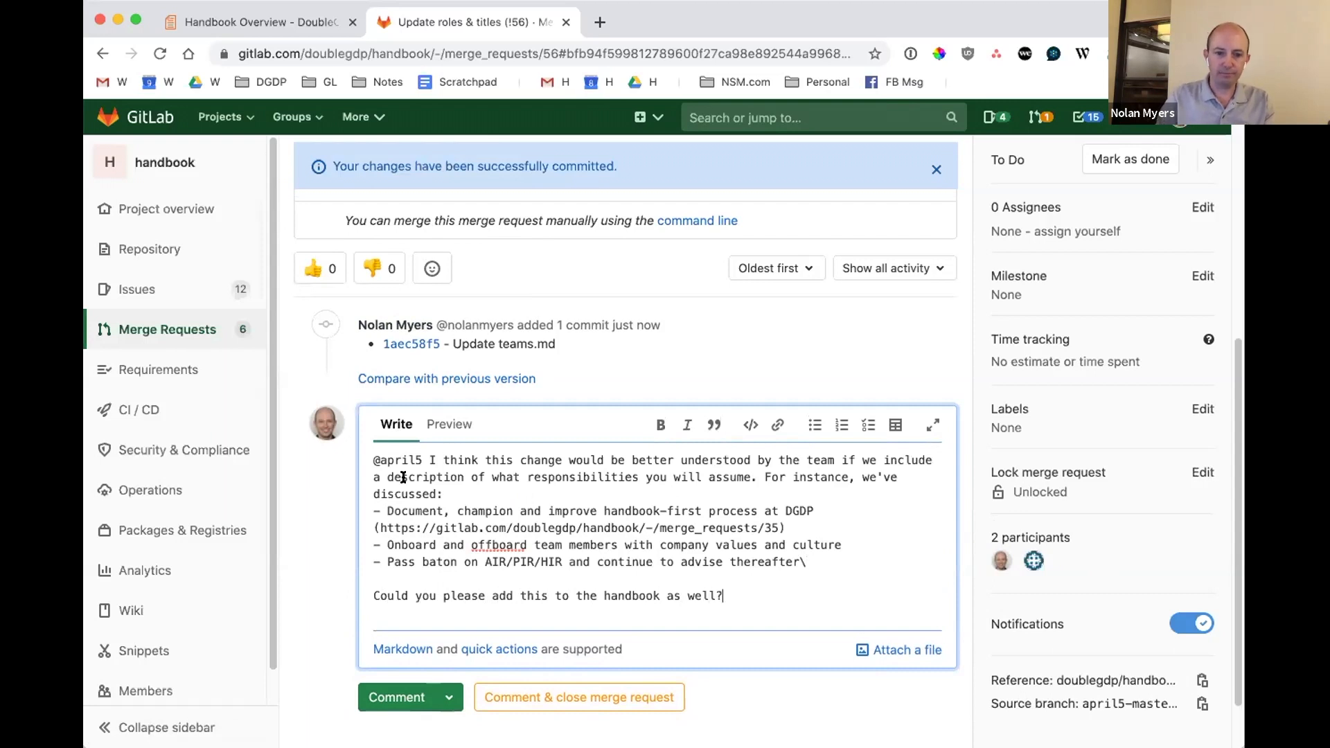
left_click(395, 696)
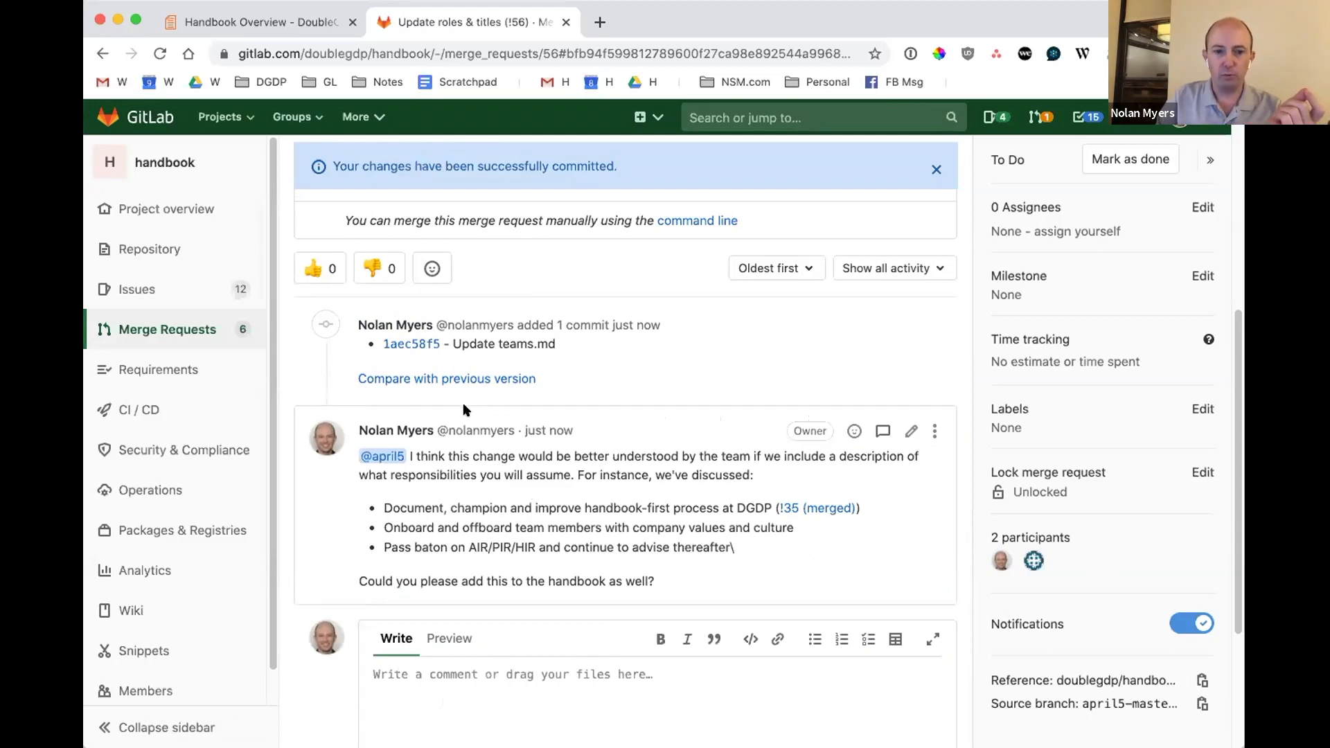
Open the merge request for editing and change its title to say that it updates the author's role, using the author's first name.
scroll(462, 405, "up", 6)
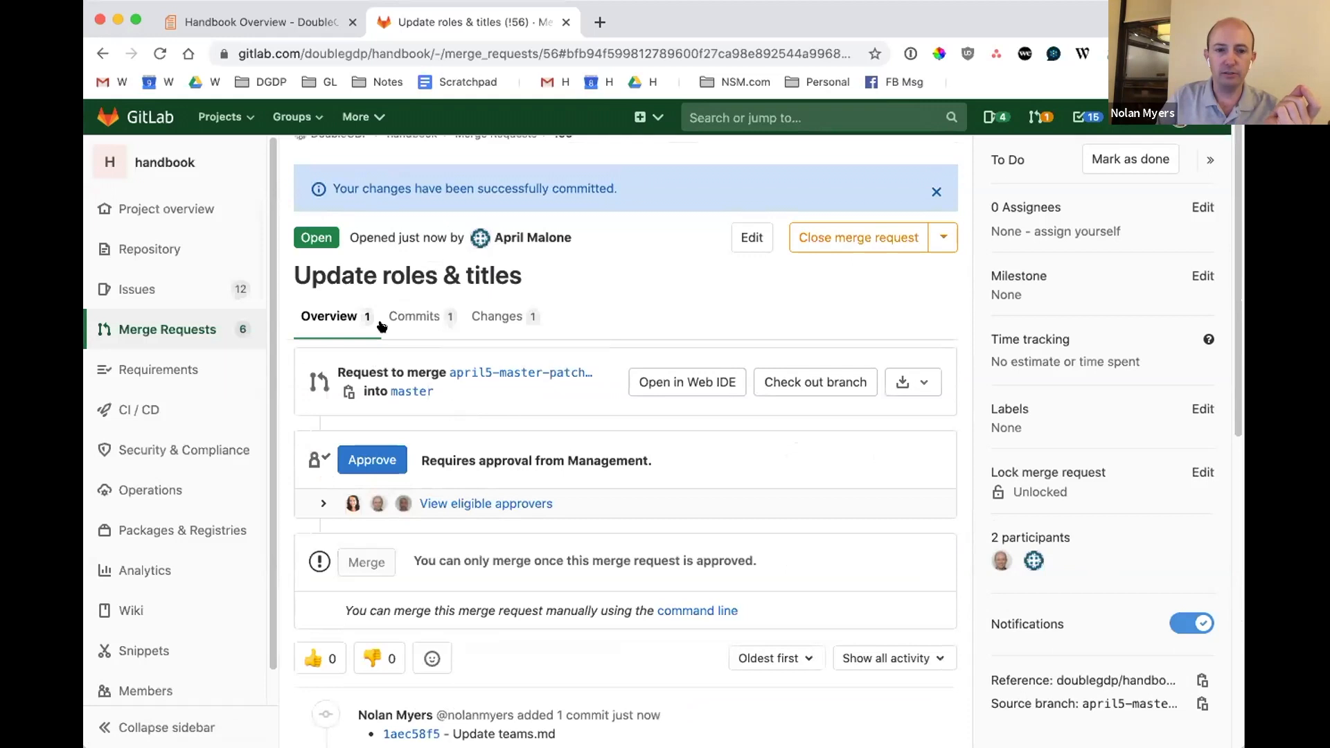
left_click(758, 226)
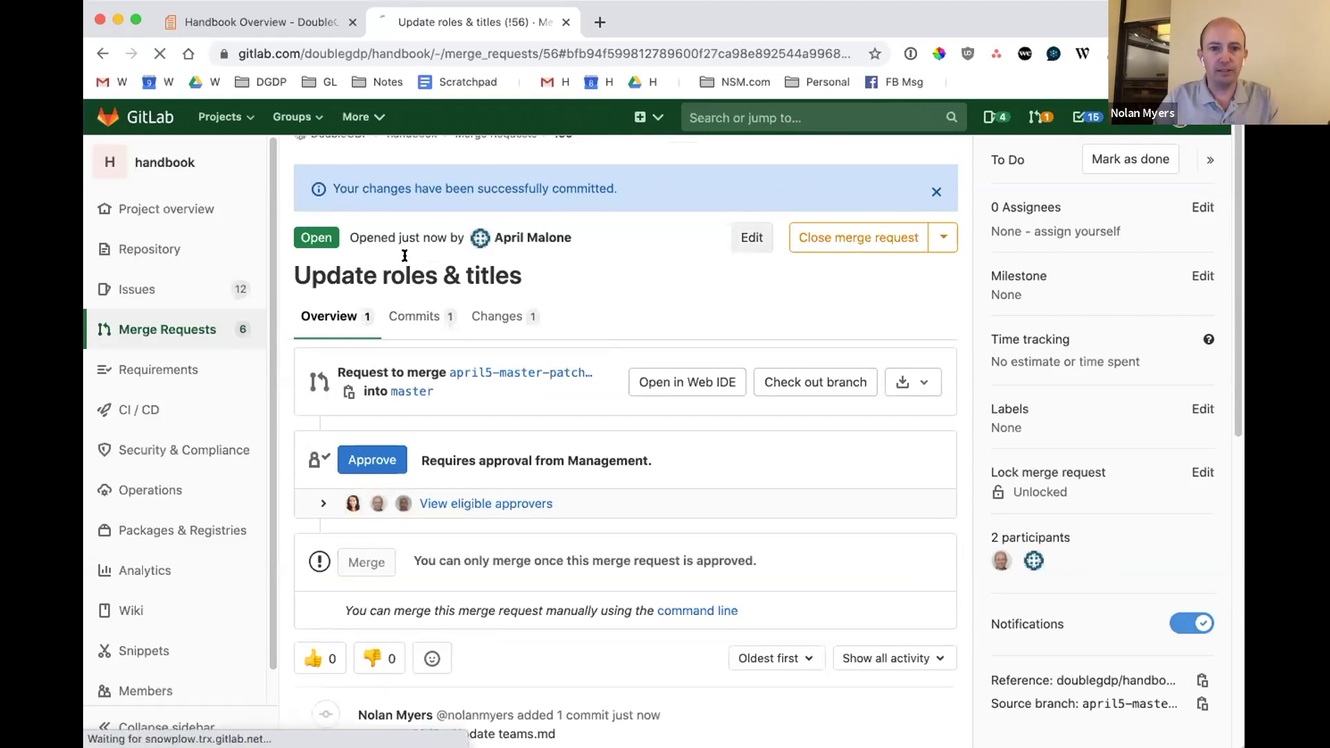
left_click(505, 315)
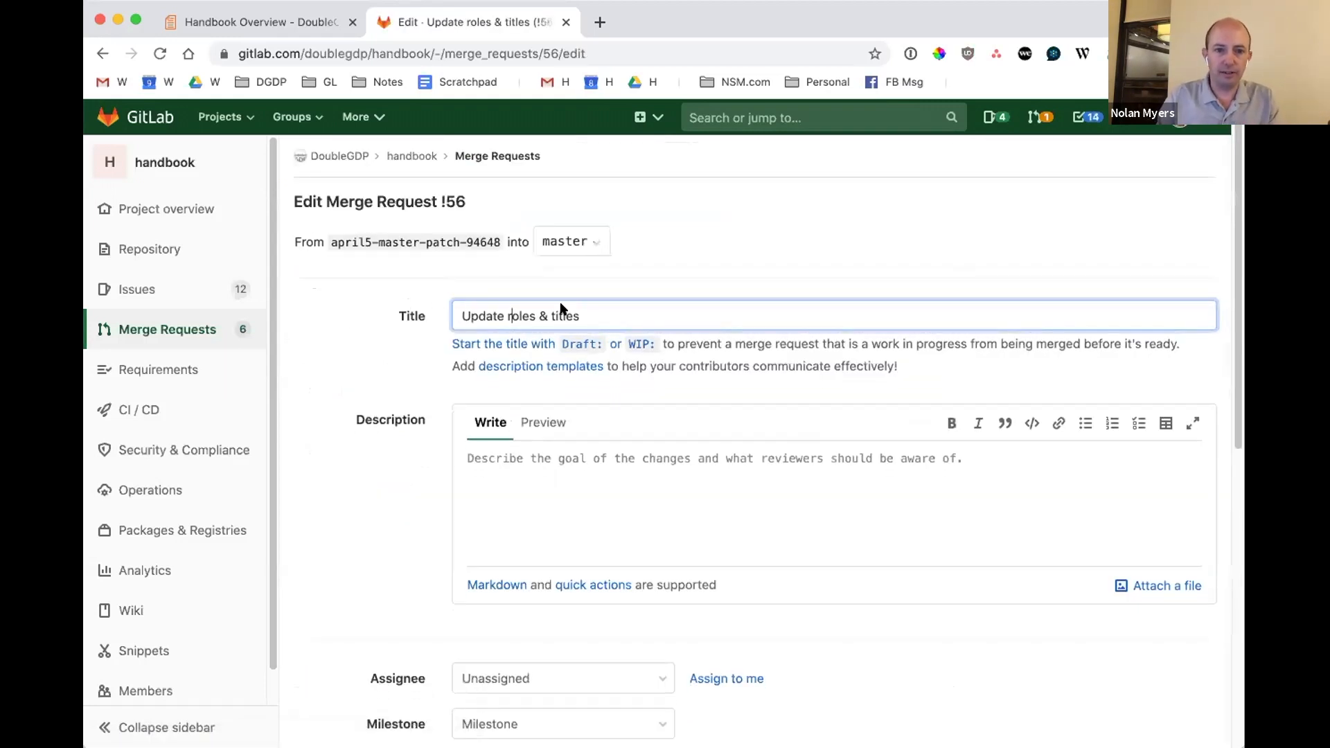
type("Apr")
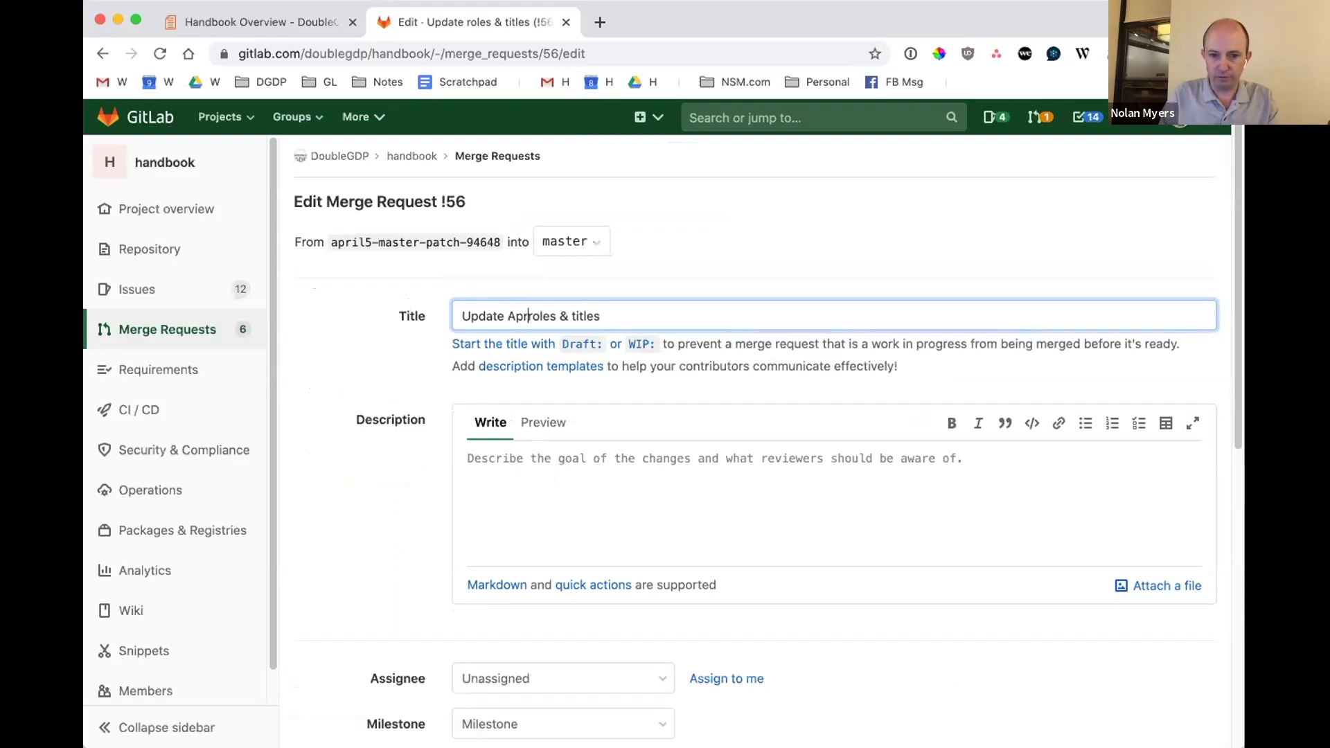
type("il's")
key("shift+Left")
key("shift+Left")
key("shift+Left")
key("shift+Left")
key("shift+Left")
key("shift+Left")
key("shift+Left")
key("shift+Left")
key("BackSpace")
key("BackSpace")
key("BackSpace")
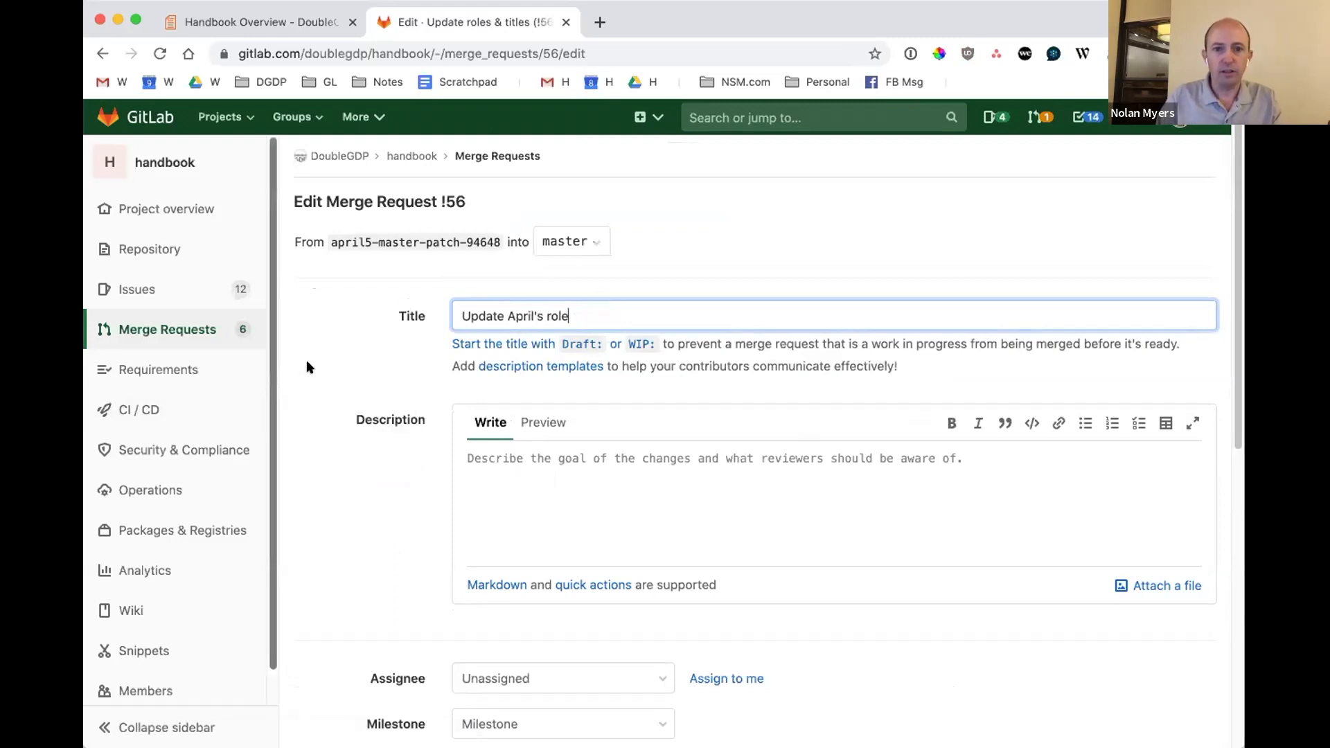
Add the "Draft:" prefix to the merge request title and save the changes.
left_click(470, 335)
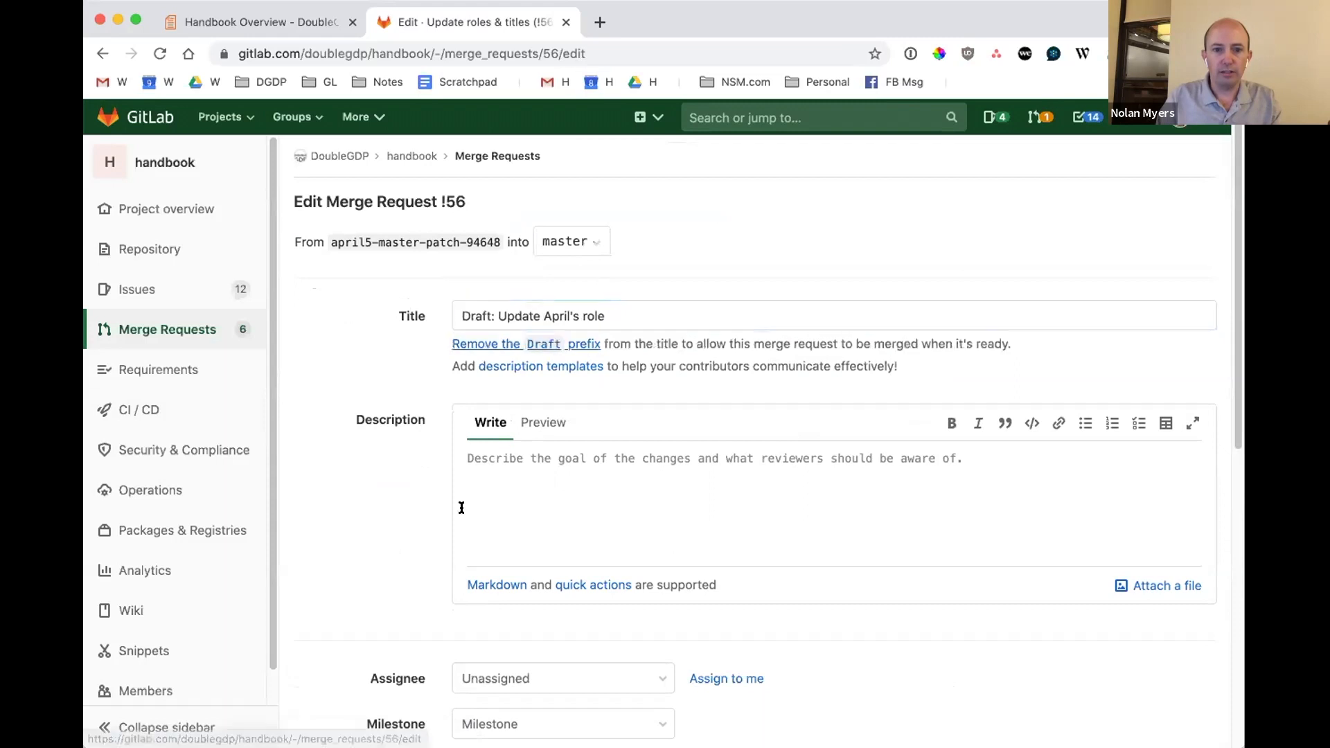
scroll(386, 525, "down", 8)
left_click(338, 627)
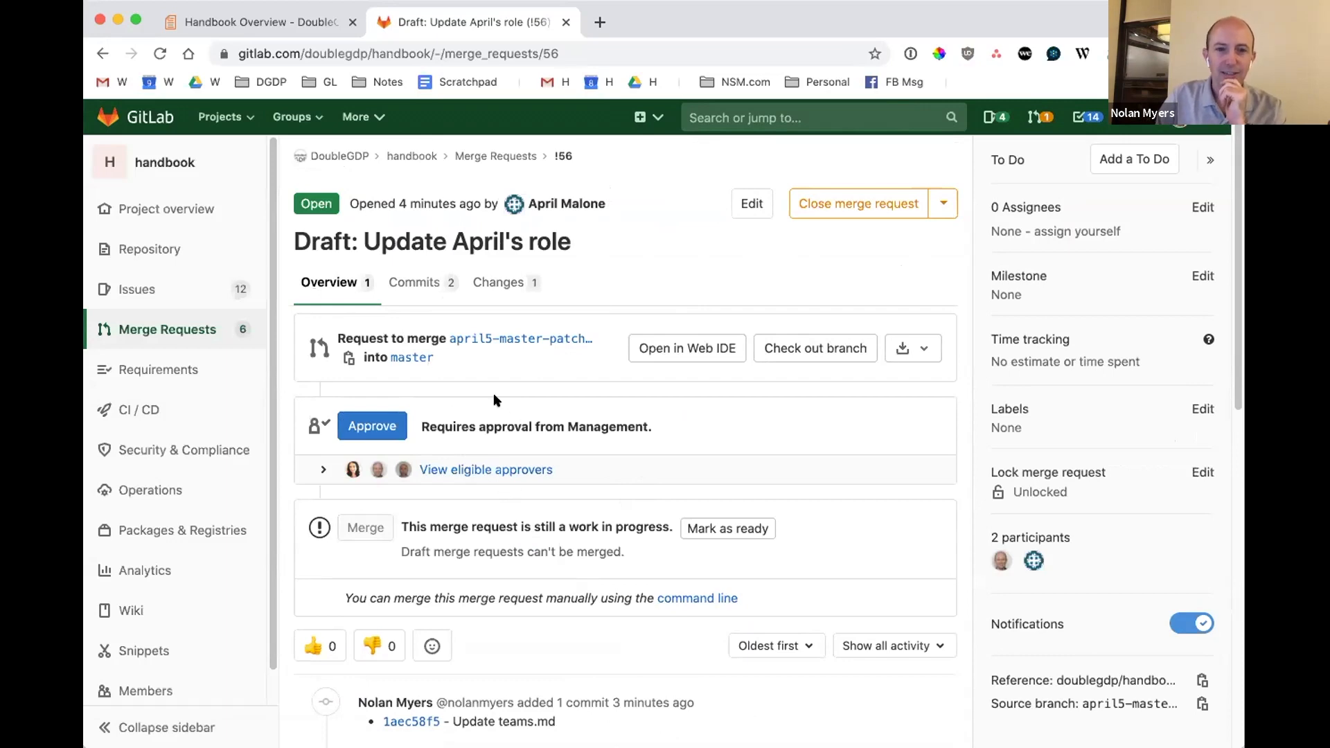
Review the merge request's approval and merge status, and reread the opening of the posted comment.
scroll(571, 400, "down", 10)
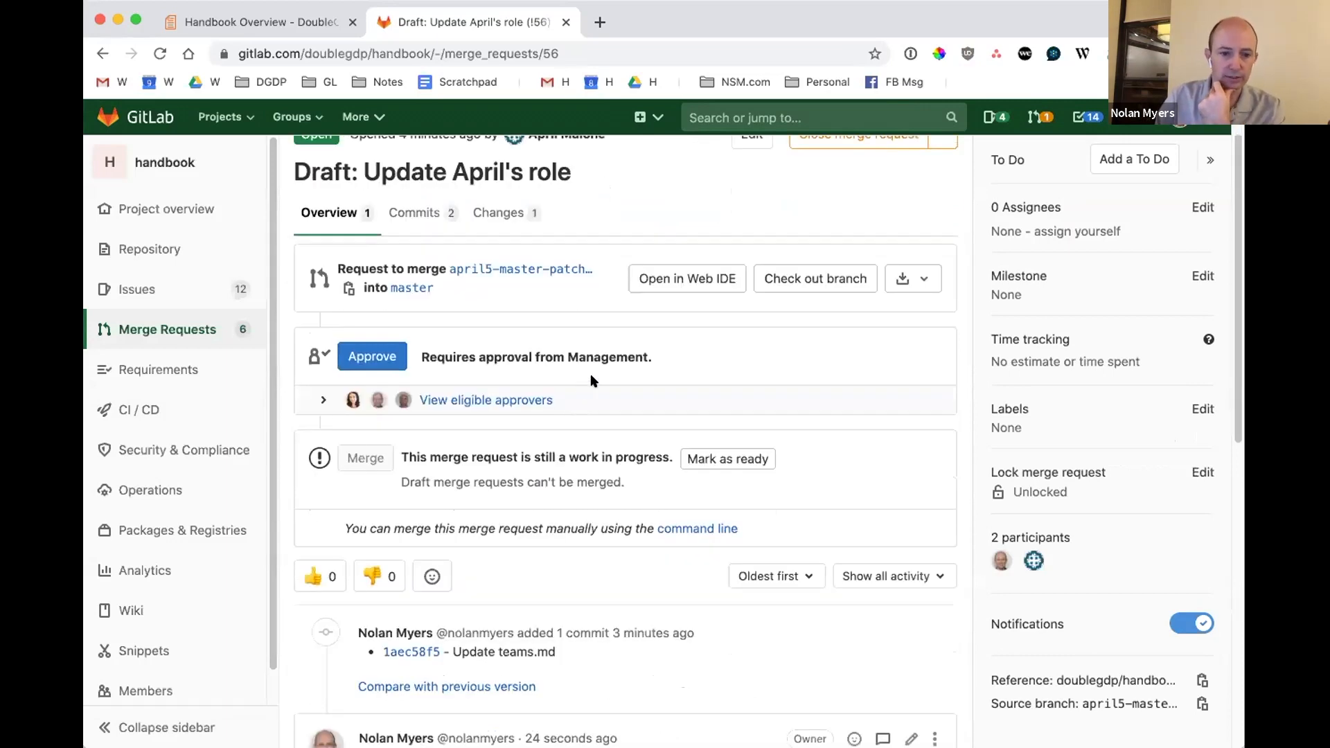
scroll(599, 381, "up", 2)
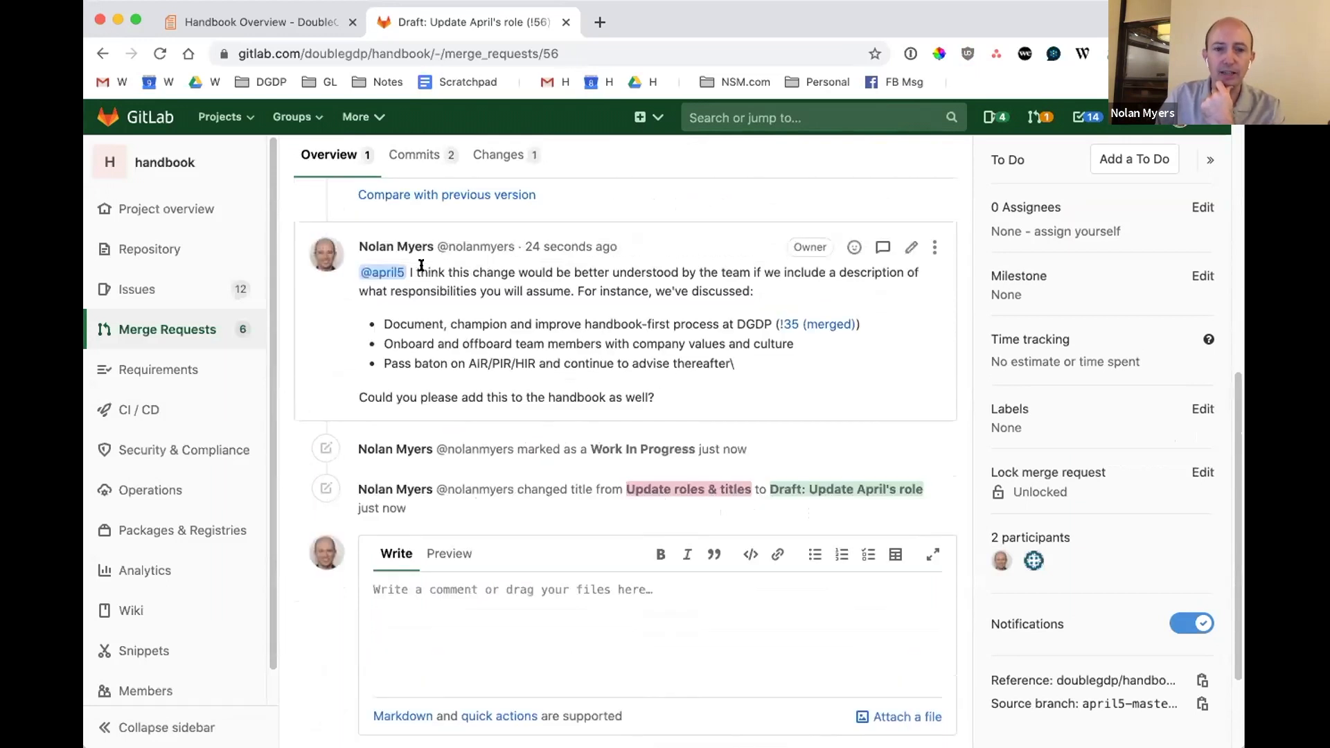
left_click_drag(420, 269, 476, 285)
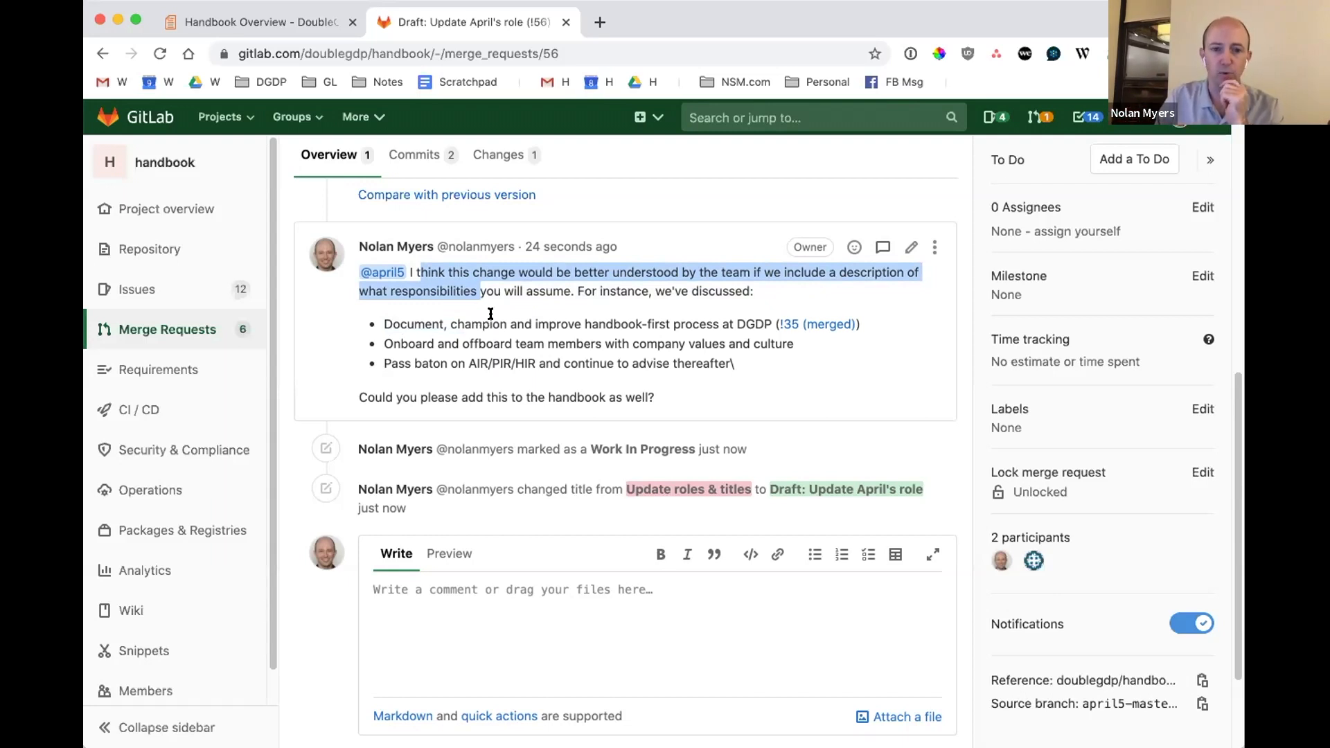
scroll(489, 332, "up", 10)
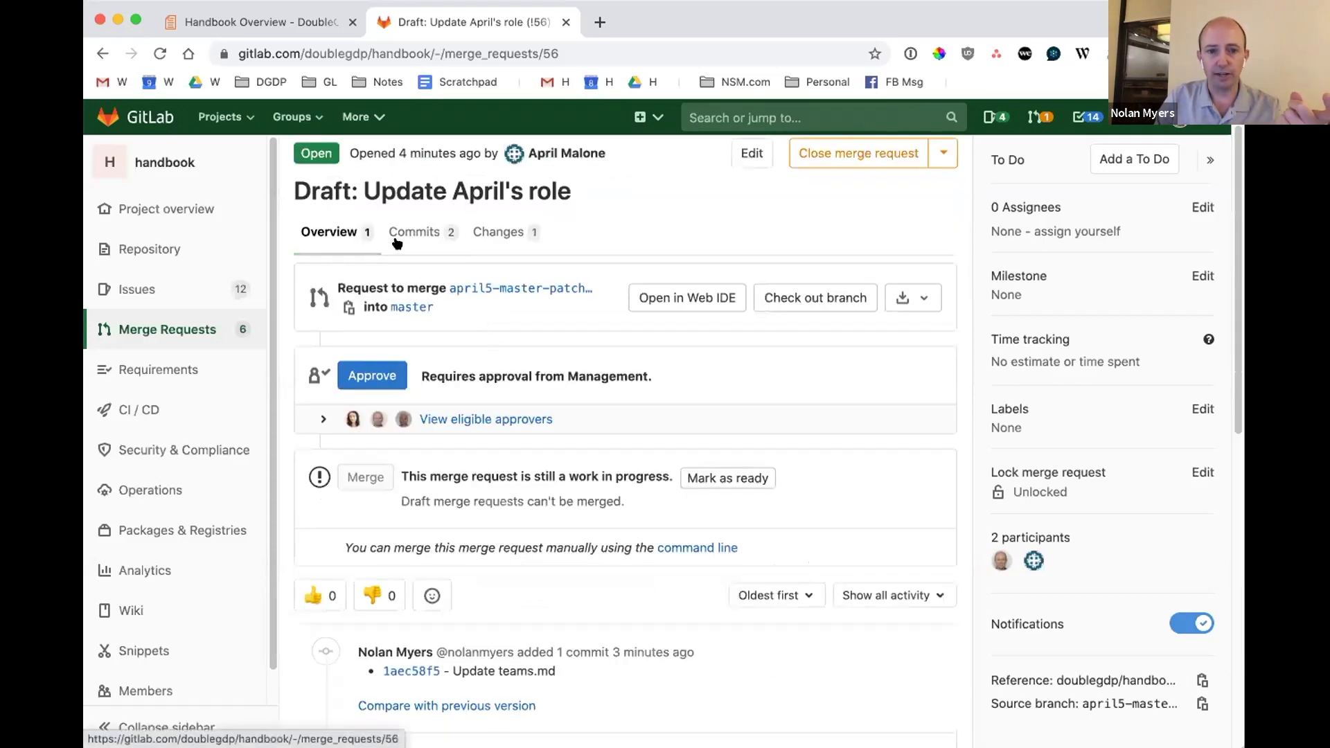
Inspect the teams.md changes in commits a7ba19a0 and 1aec58f5 of the merge request.
left_click(420, 231)
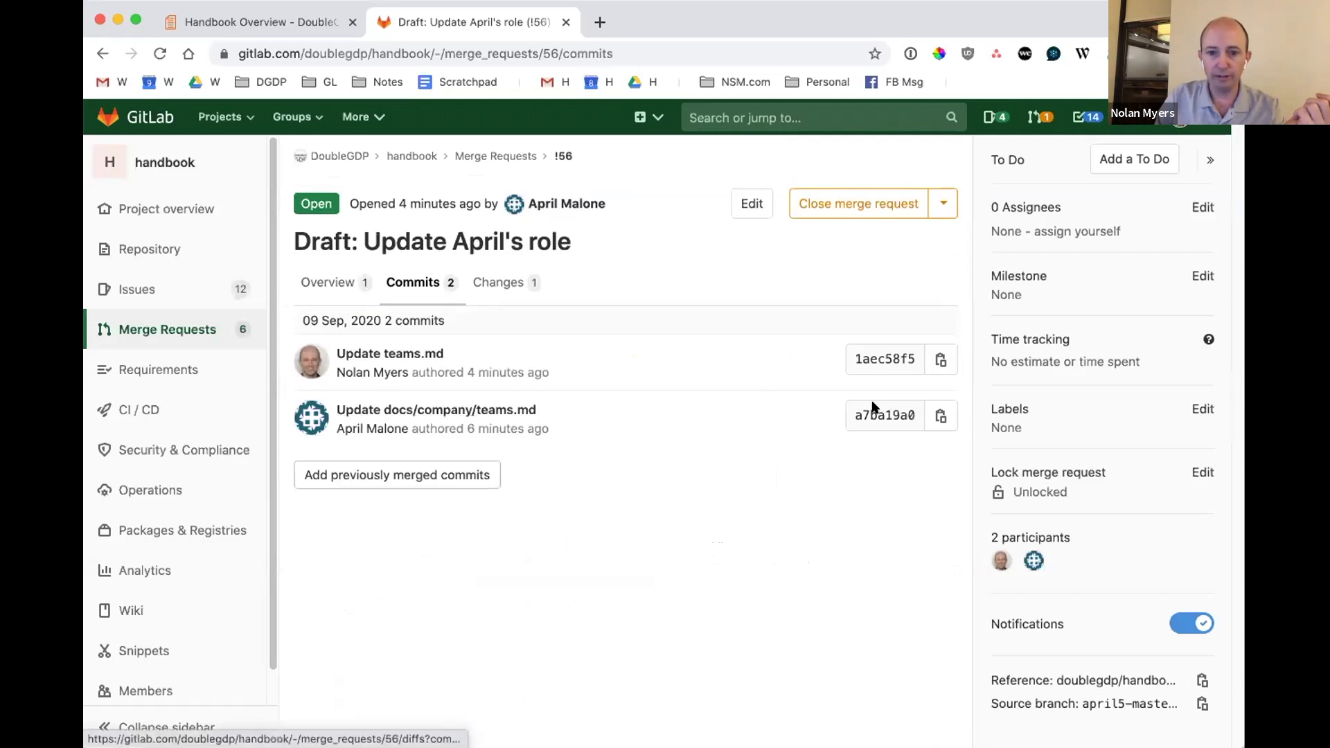
left_click(410, 409)
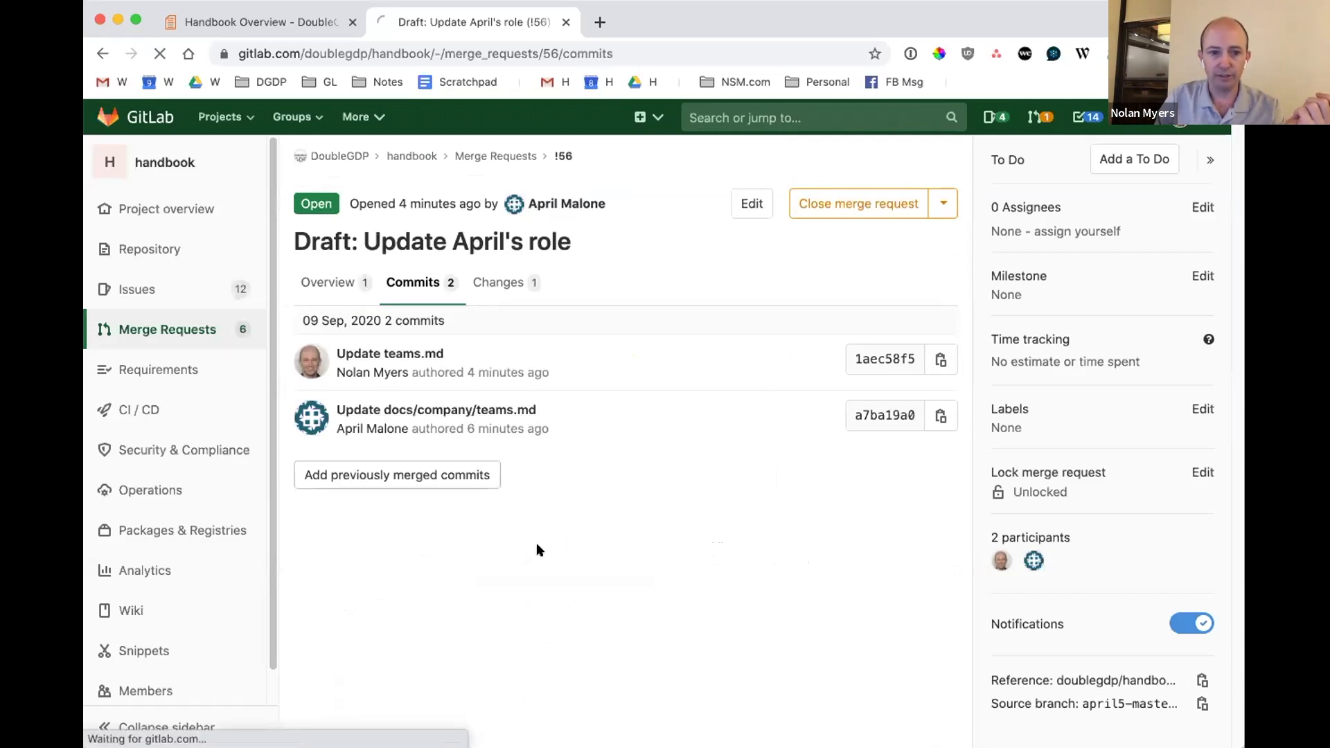
scroll(600, 585, "down", 2)
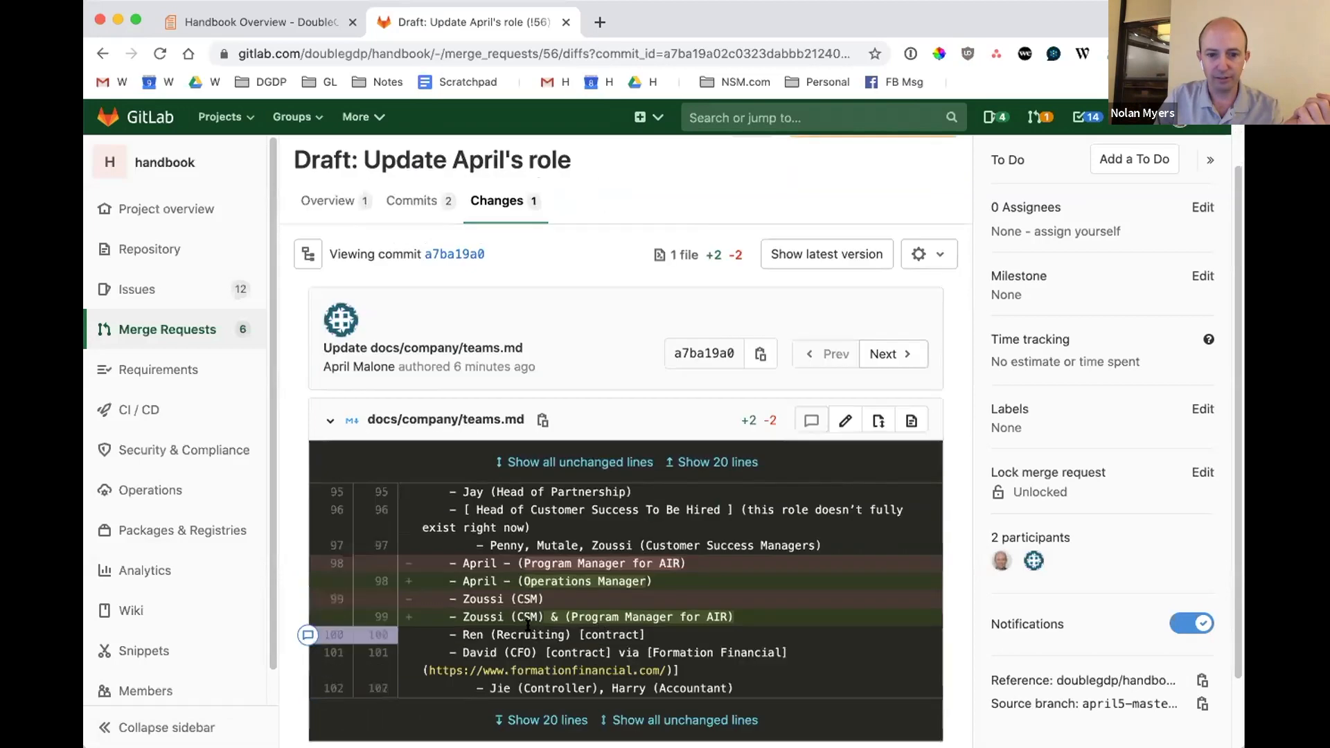
left_click(393, 202)
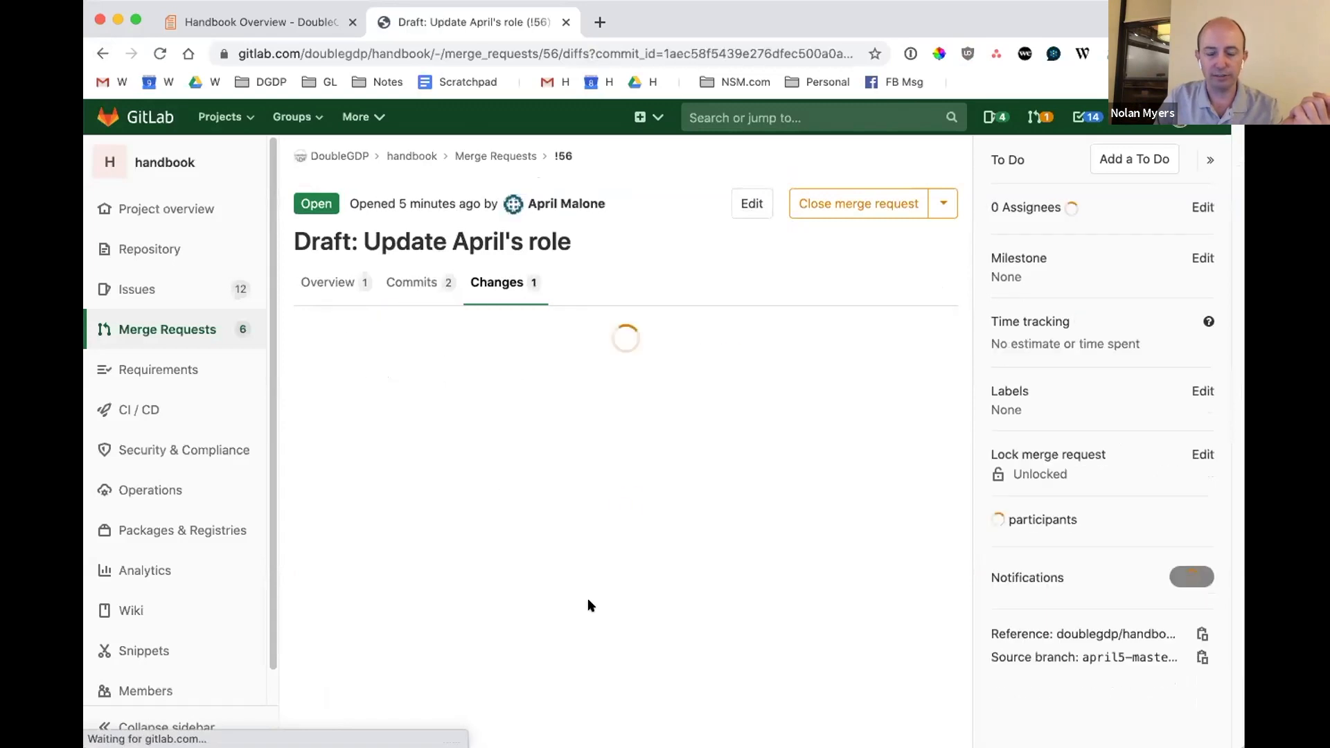
scroll(589, 600, "down", 3)
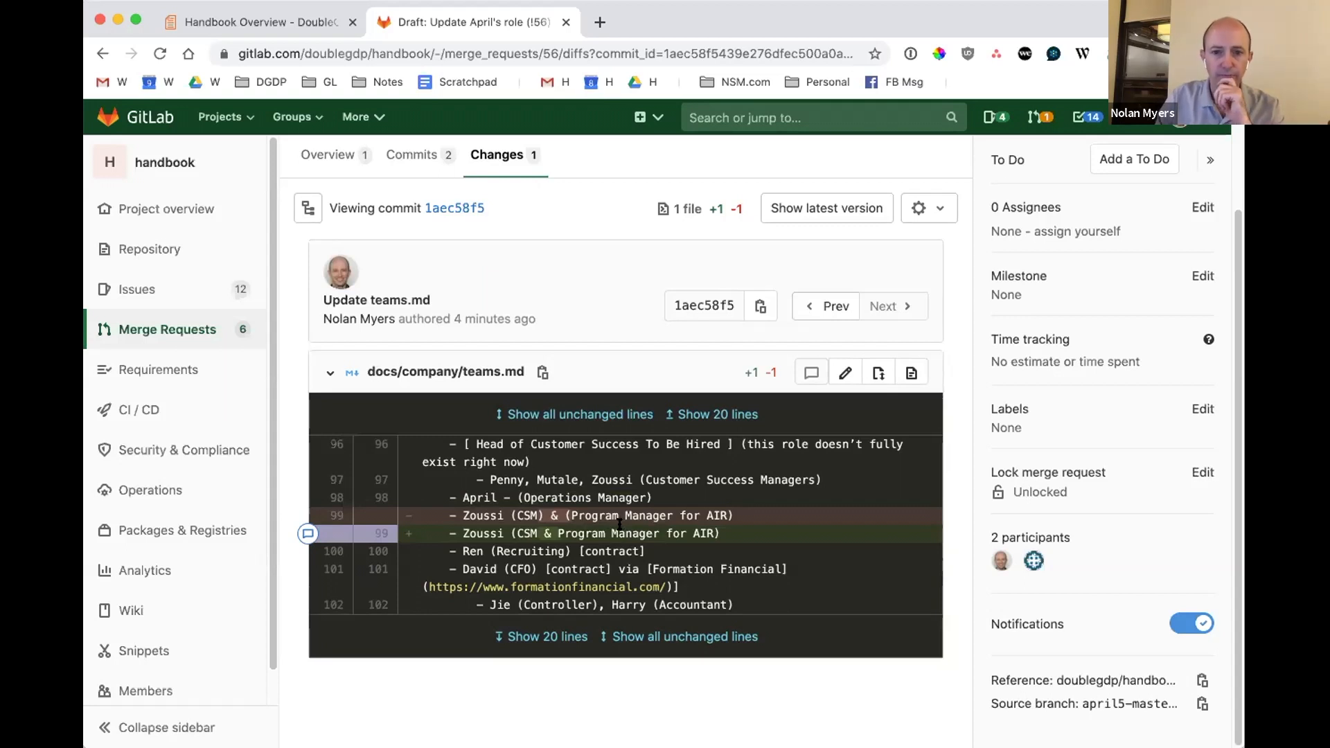
left_click(405, 154)
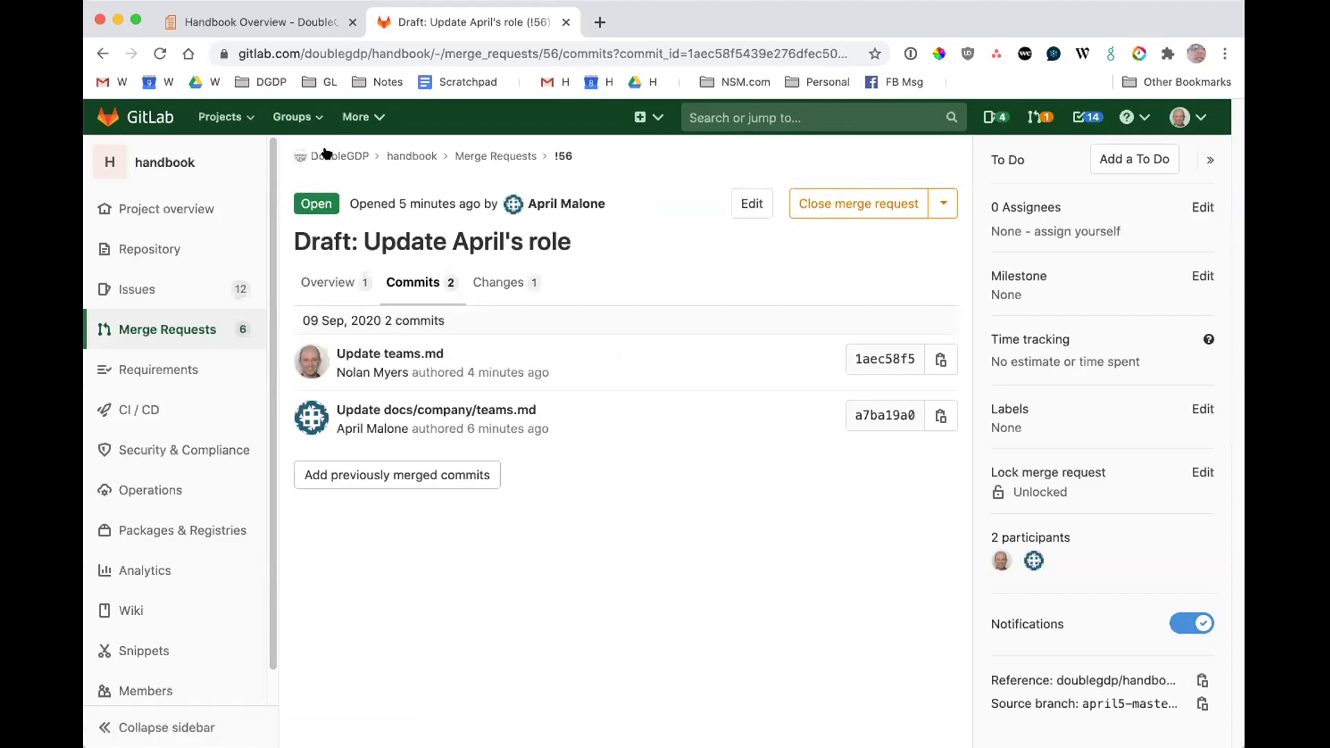
Return to the merge request overview and reread the three responsibilities listed in the comment.
left_click(341, 285)
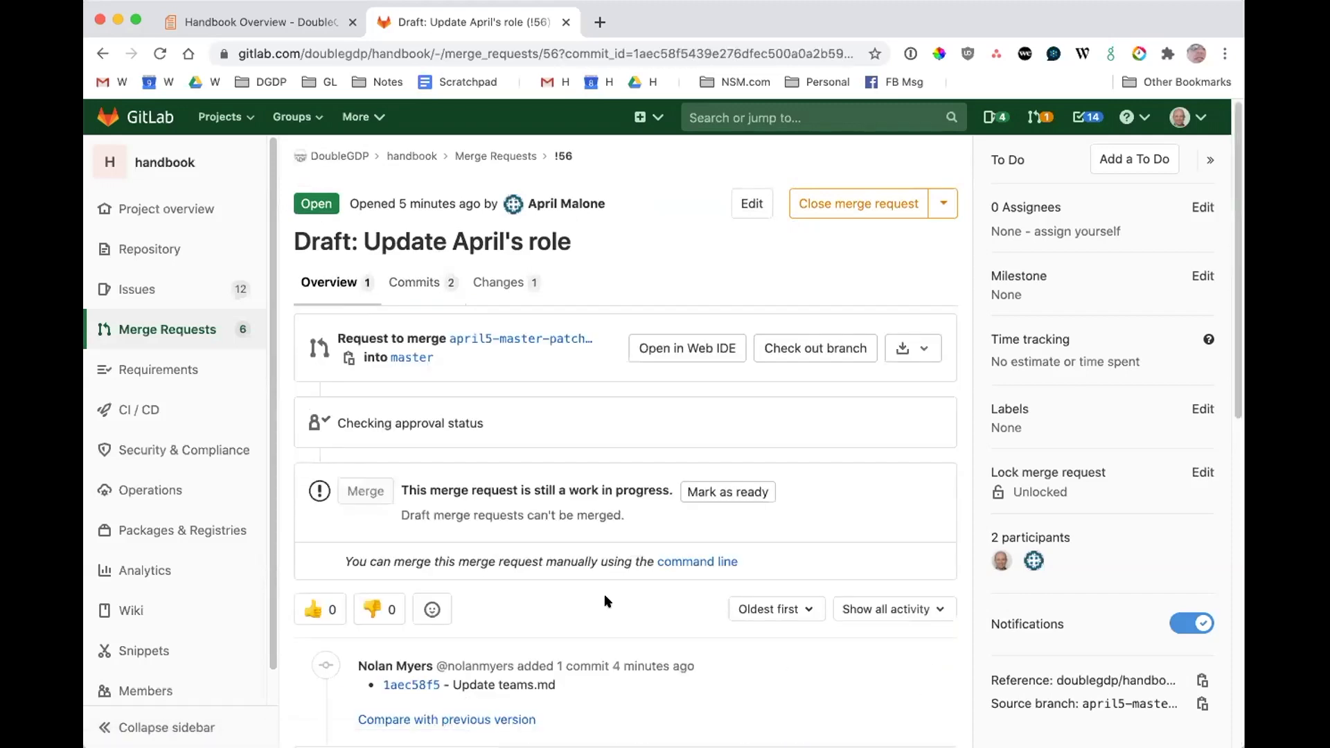
scroll(547, 560, "down", 2)
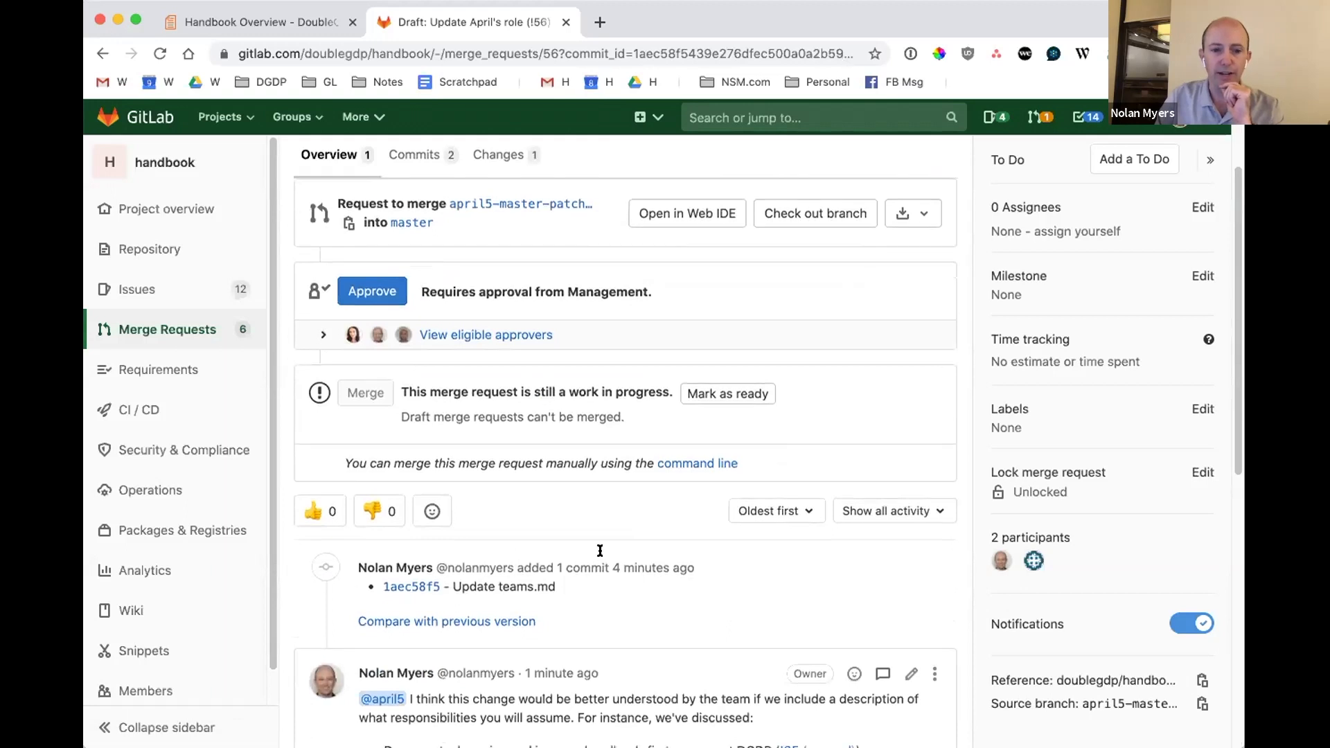
scroll(601, 549, "down", 2)
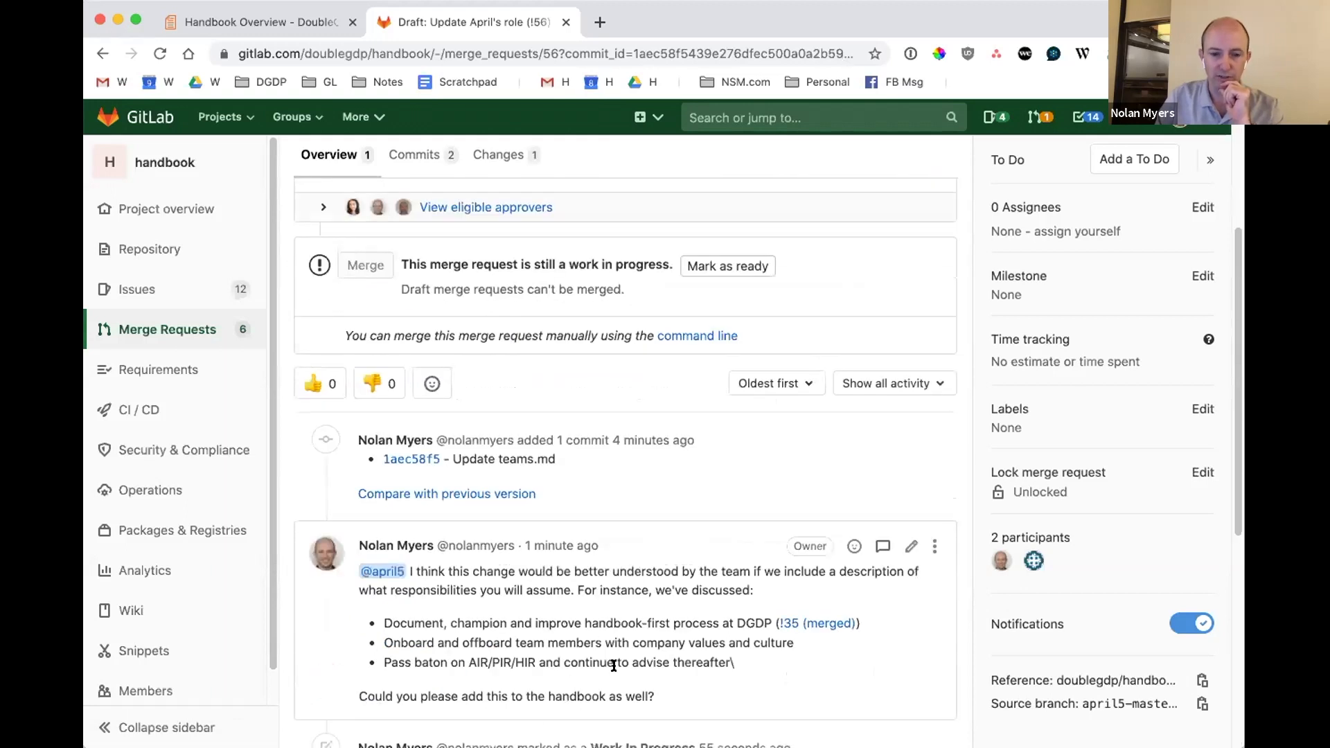
left_click_drag(474, 624, 600, 664)
left_click(630, 679)
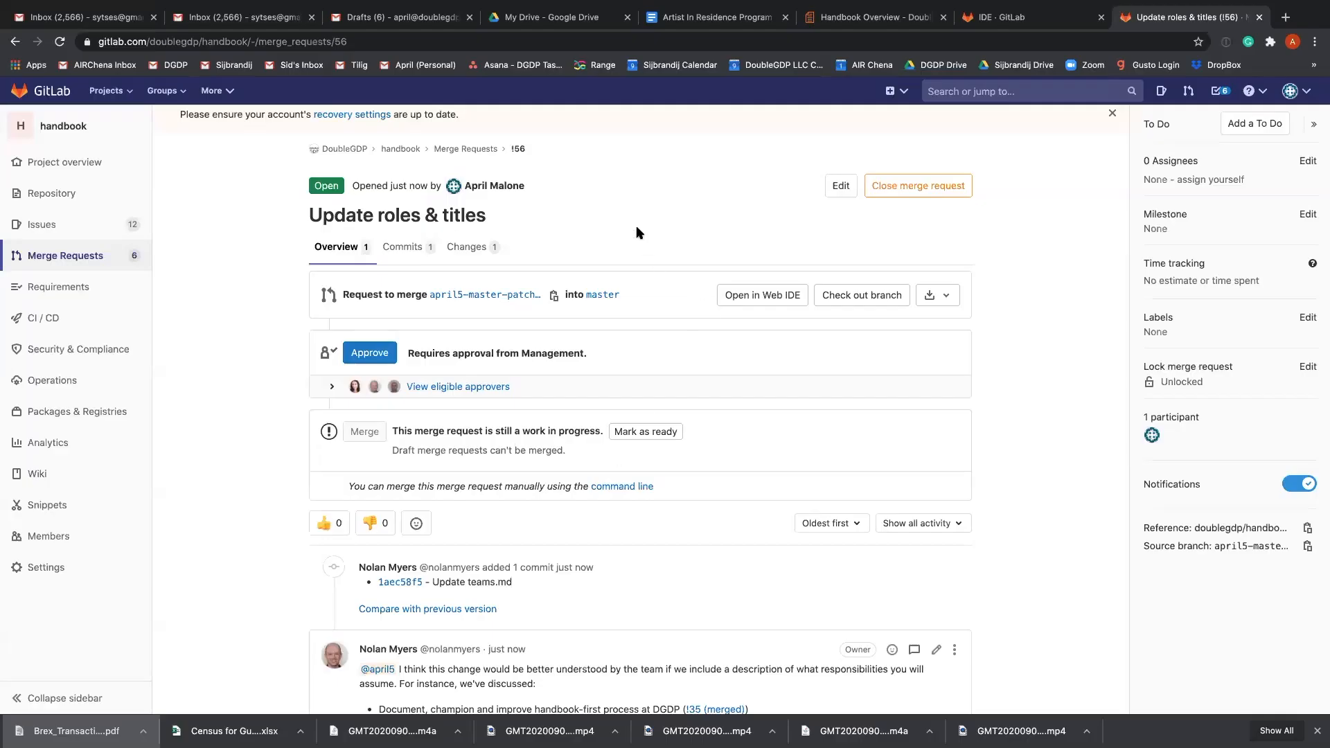
In the author's session, read the reviewer's comment on merge request !56, including the three requested responsibilities.
right_click(631, 214)
left_click(583, 437)
scroll(580, 438, "down", 3)
scroll(581, 437, "down", 1)
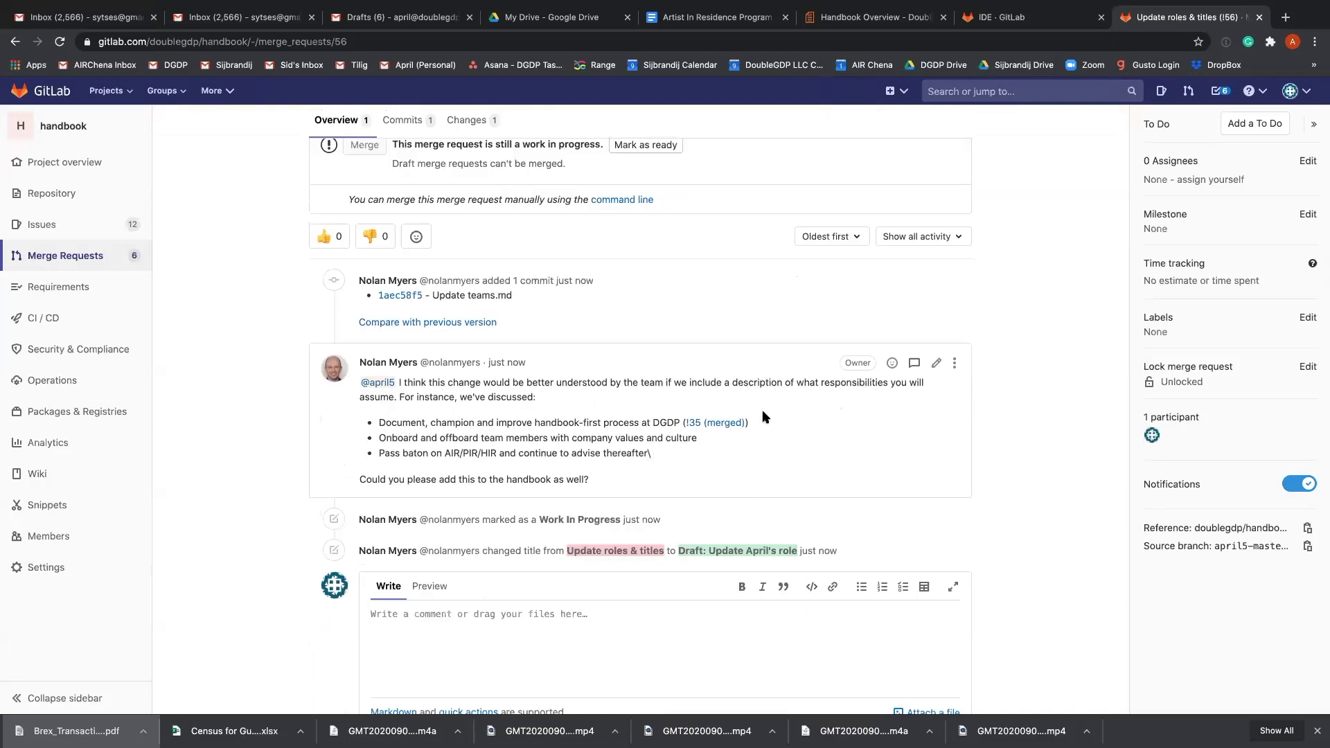
left_click_drag(380, 422, 667, 456)
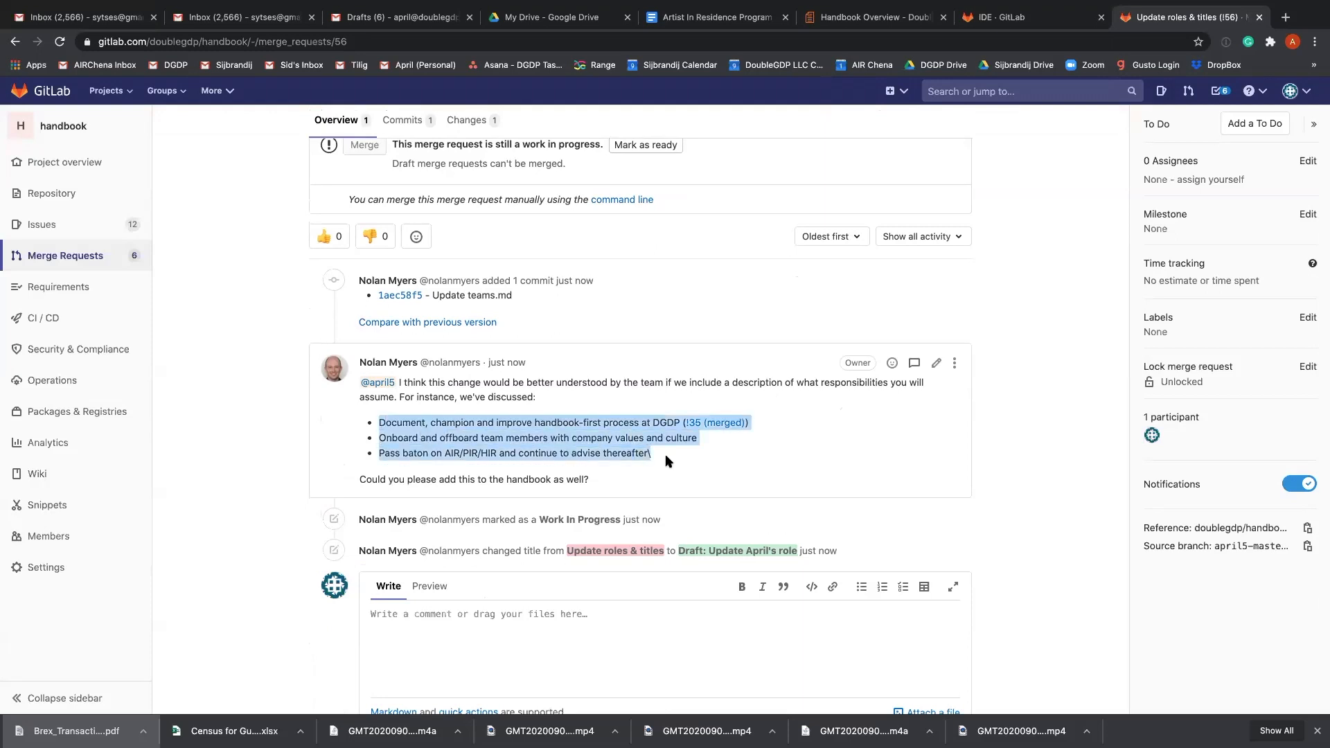
left_click(823, 472)
scroll(264, 431, "up", 5)
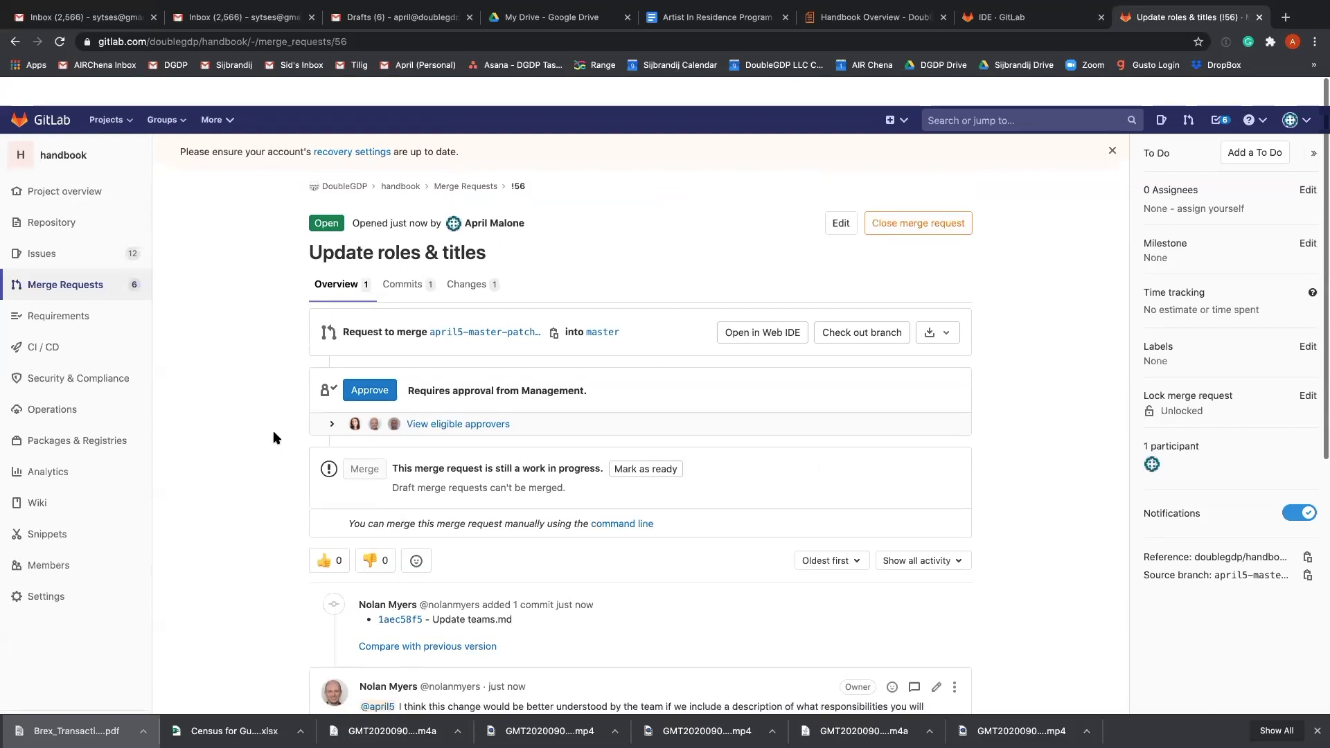
Open the merge request's source branch, april5-master-patch-94648, in the Web IDE.
mouse_move(75, 202)
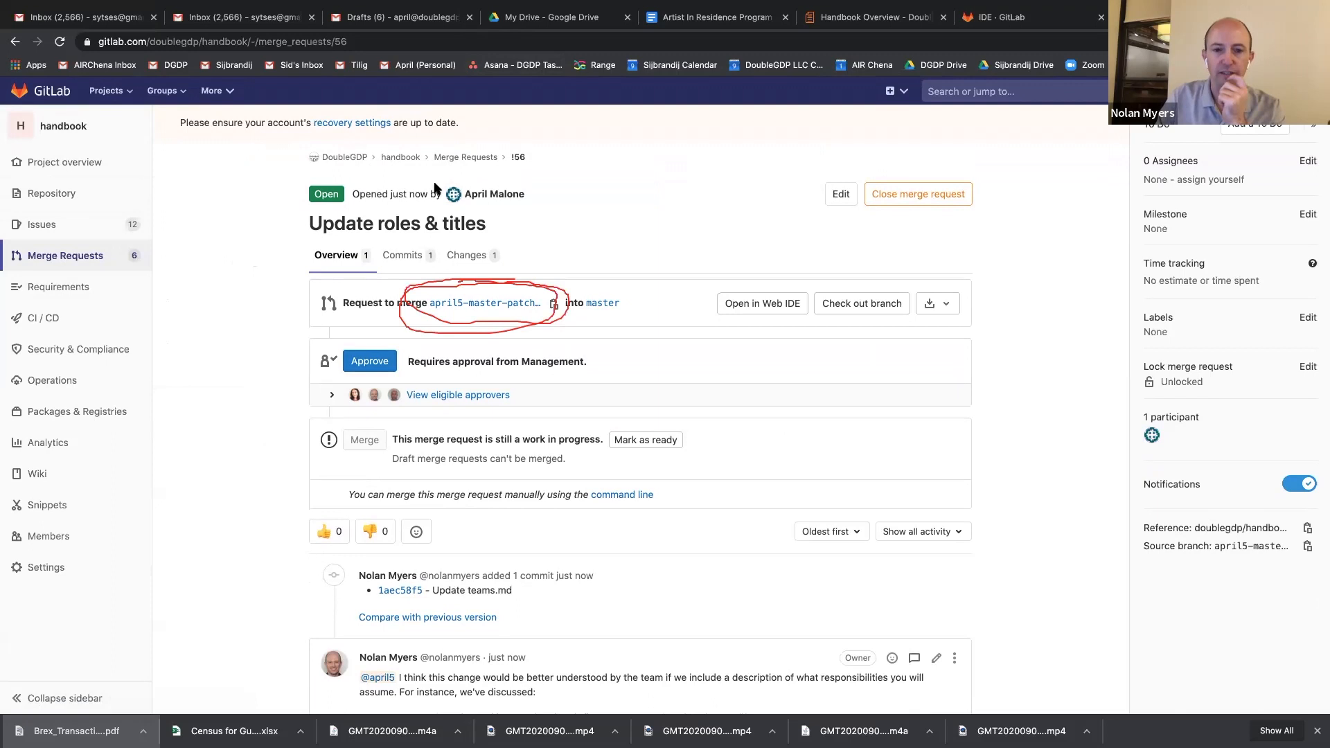
left_click(477, 303)
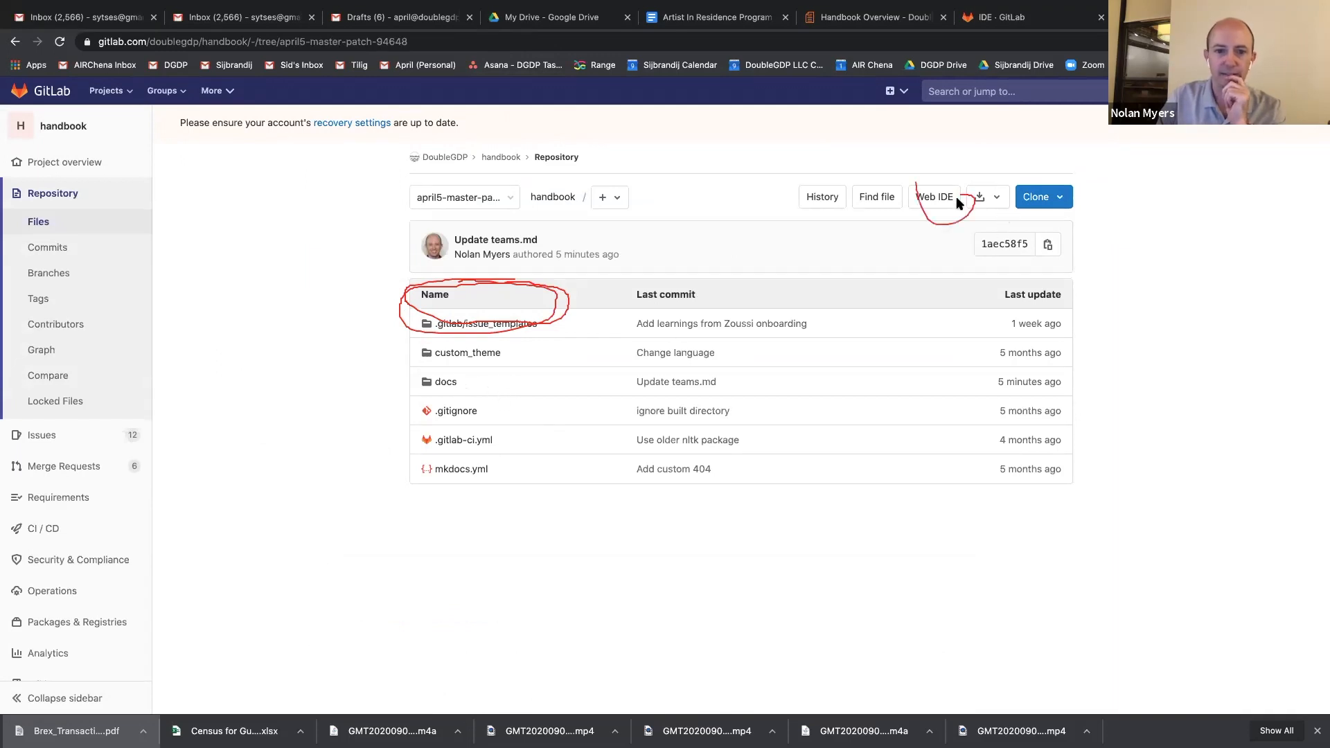
left_click(935, 196)
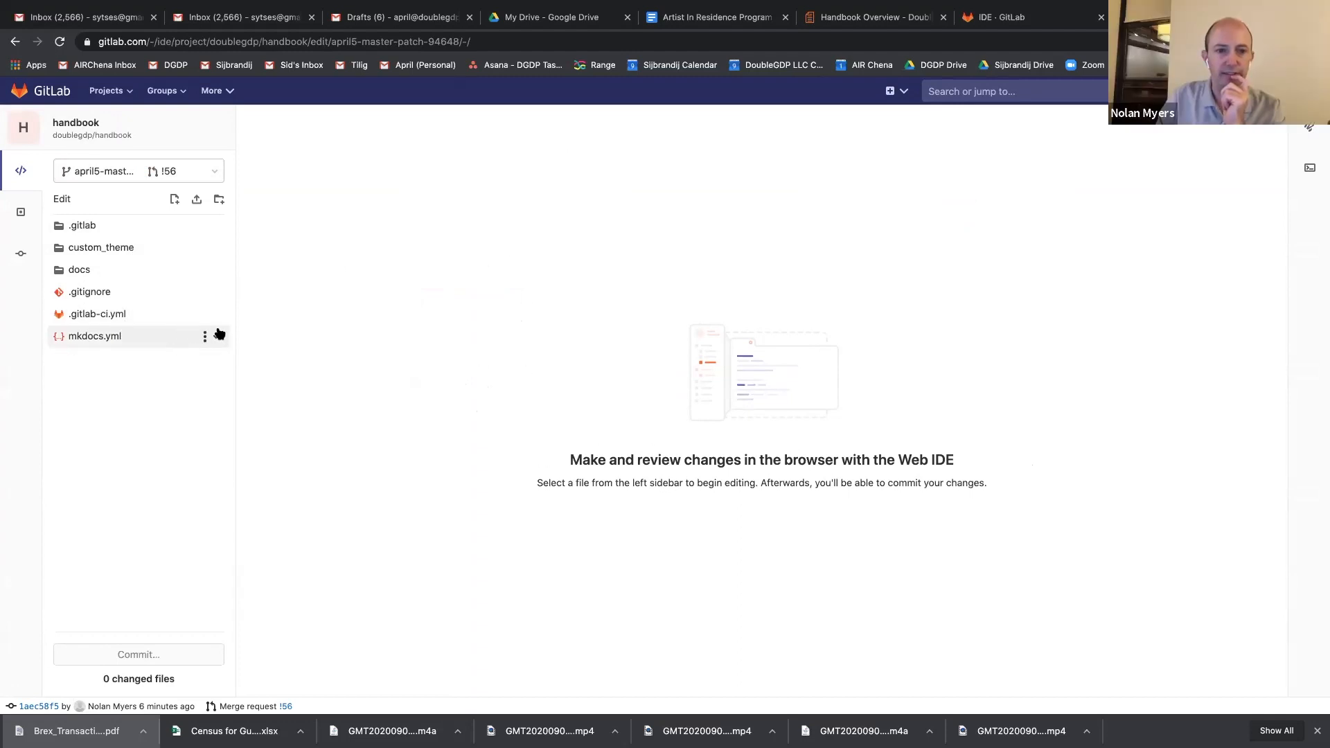
Open index.md in the docs/handbook folder and look through the Handbook Overview source.
left_click(90, 270)
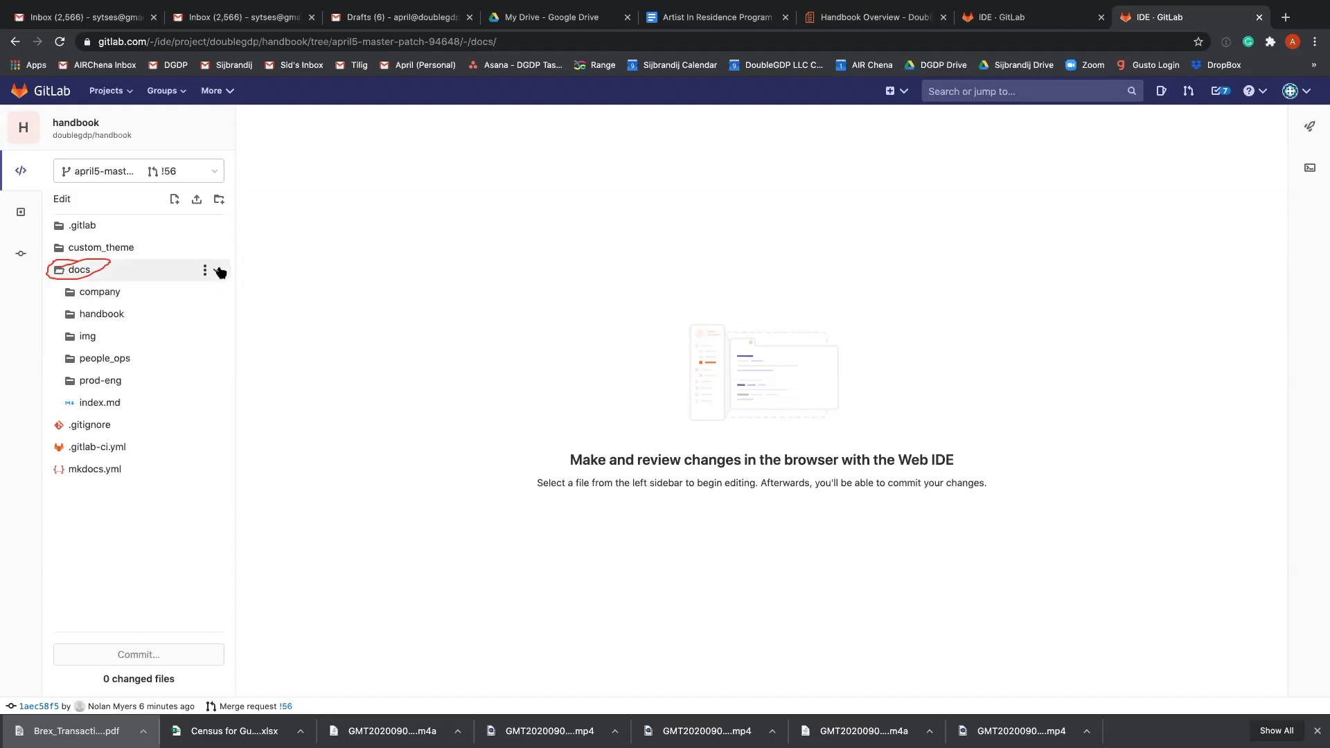
left_click(112, 315)
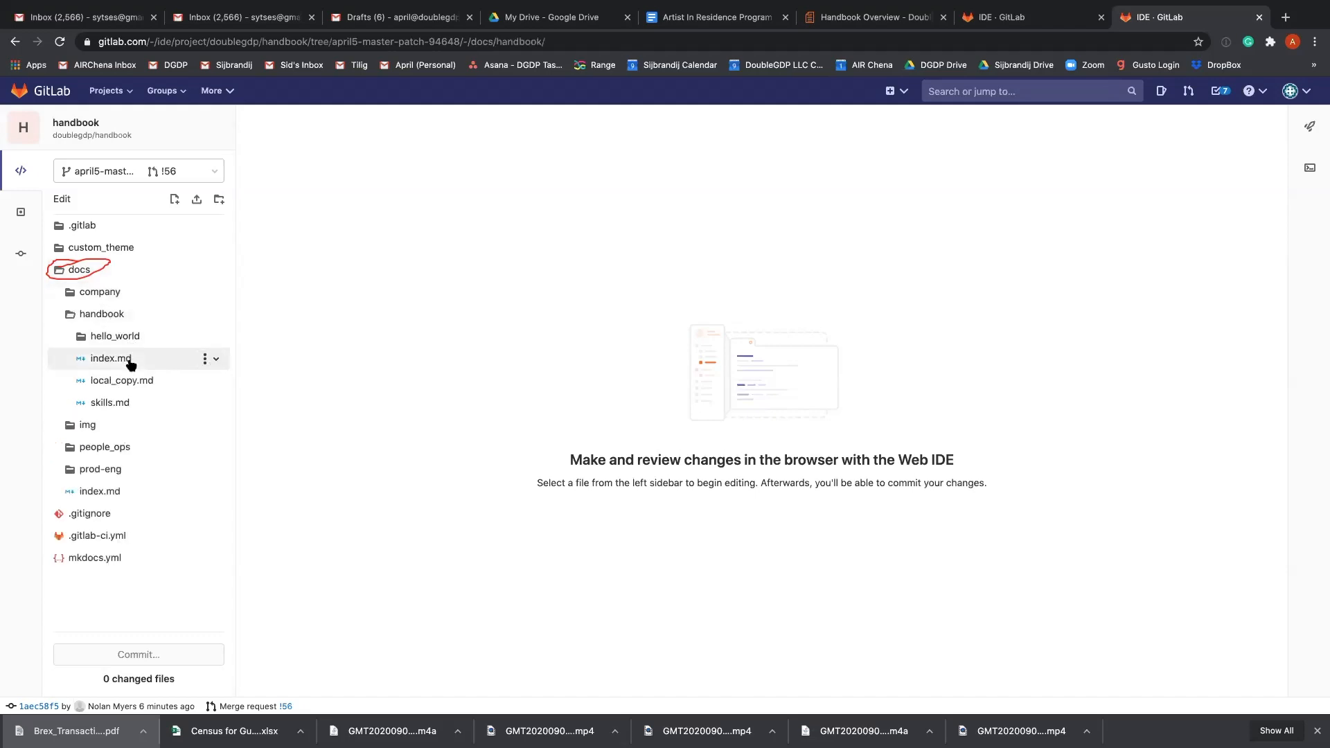
left_click(169, 359)
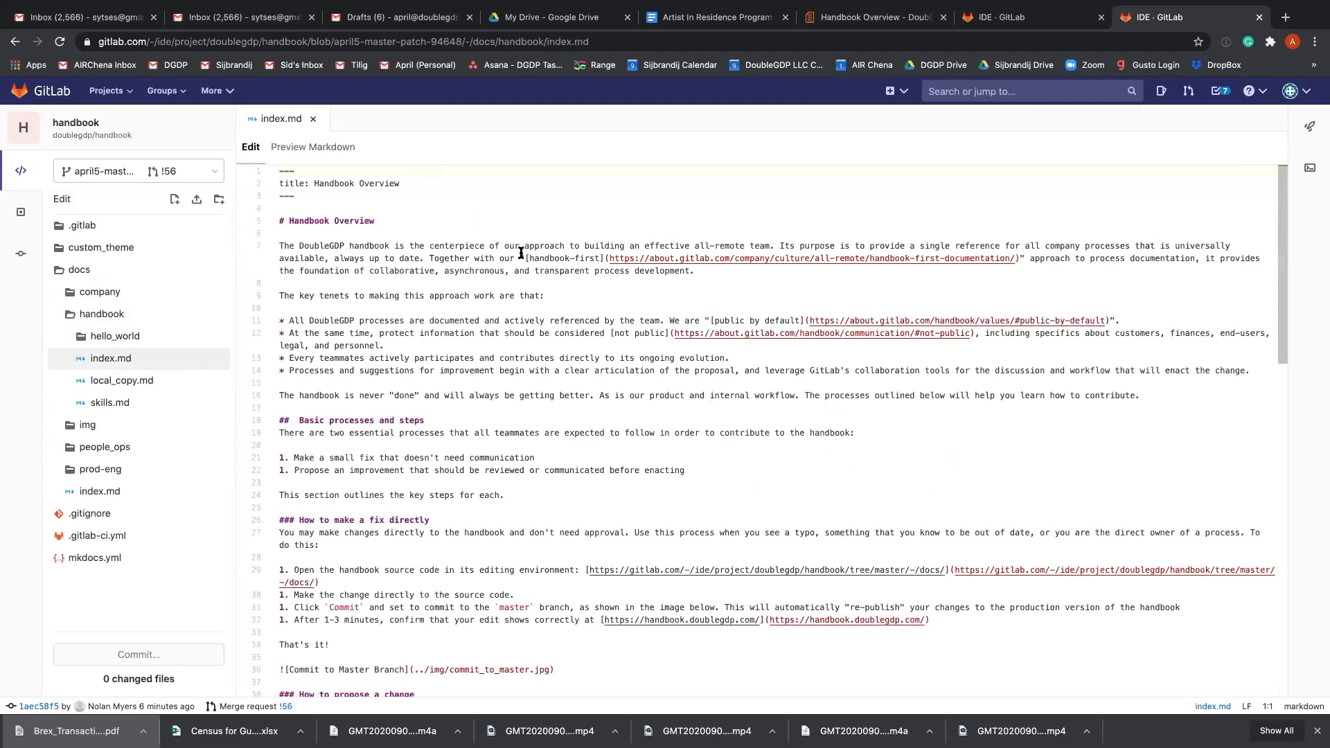
scroll(540, 345, "down", 10)
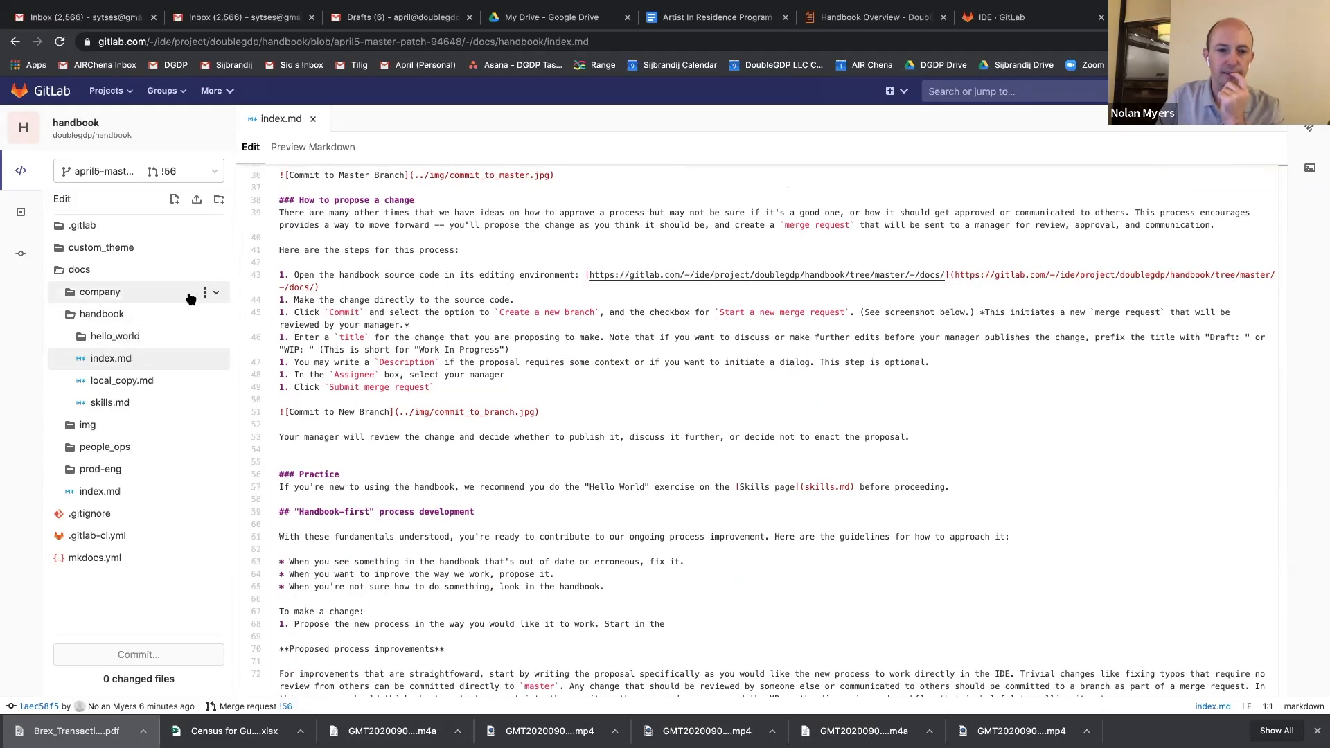
Open teams.md from the docs/company folder and look through its team charter sections.
left_click(145, 294)
left_click(113, 447)
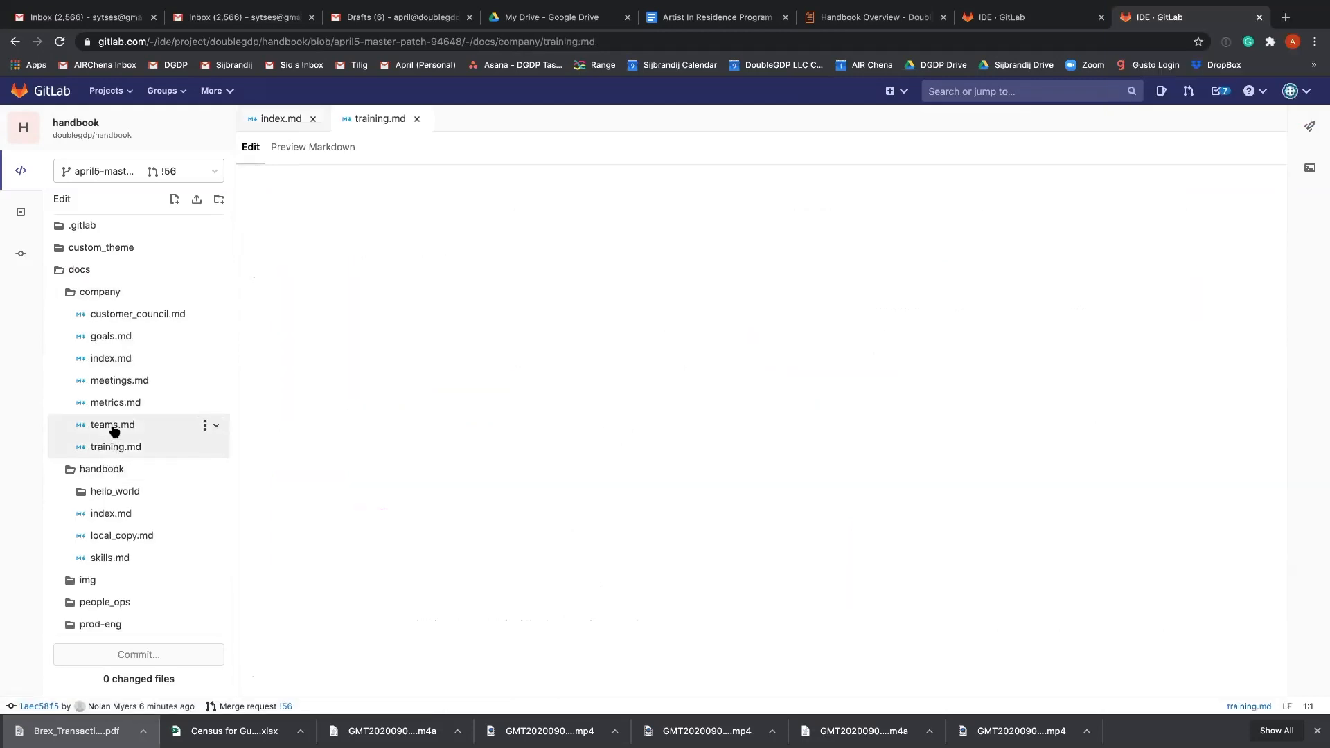
left_click(138, 426)
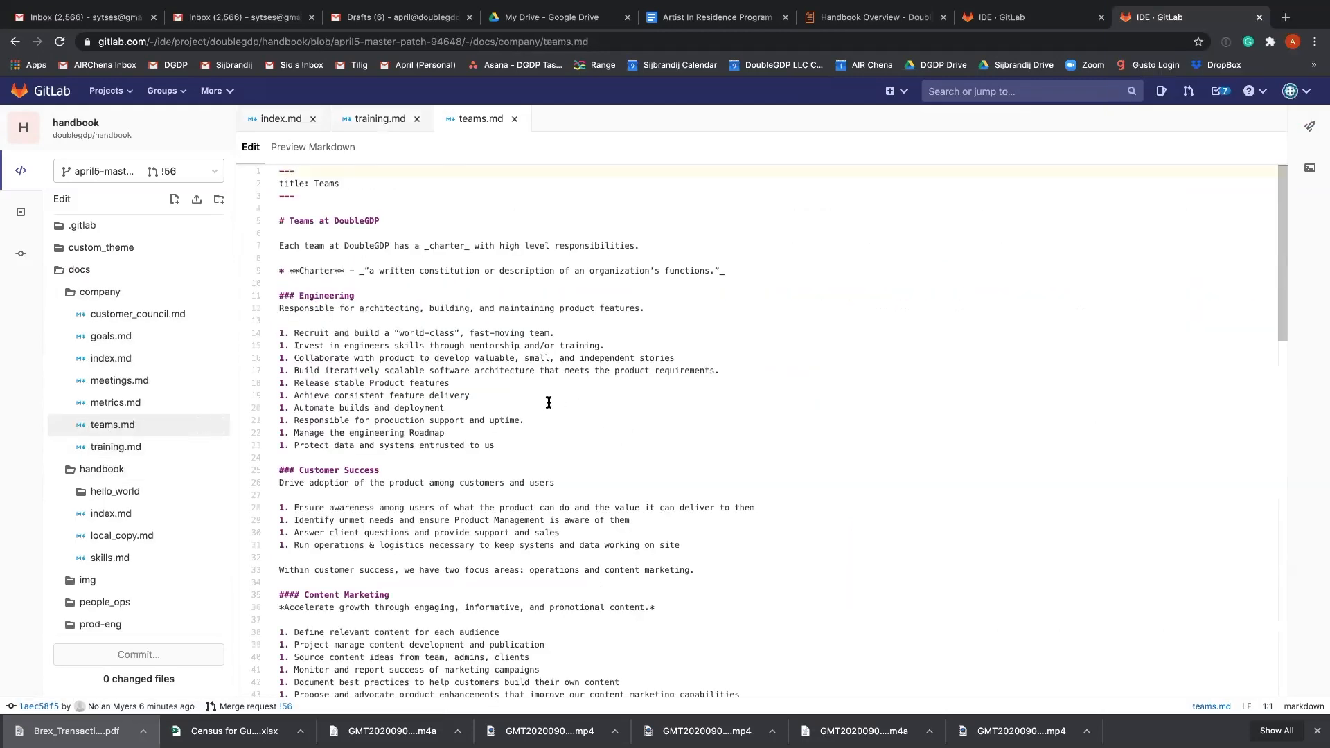
scroll(549, 402, "down", 15)
scroll(549, 402, "up", 4)
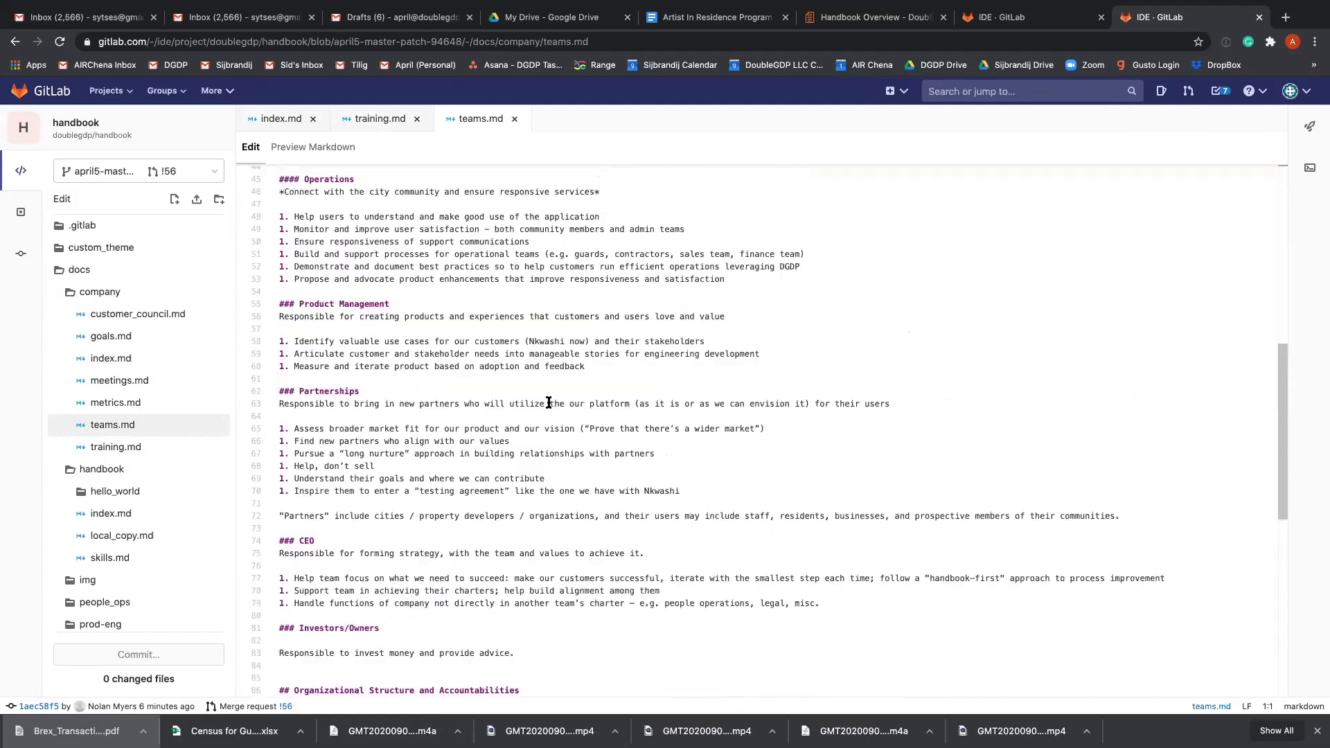
Review the team charters, organizational structure and key process list in teams.md for where the requested responsibilities fit.
scroll(548, 403, "up", 2)
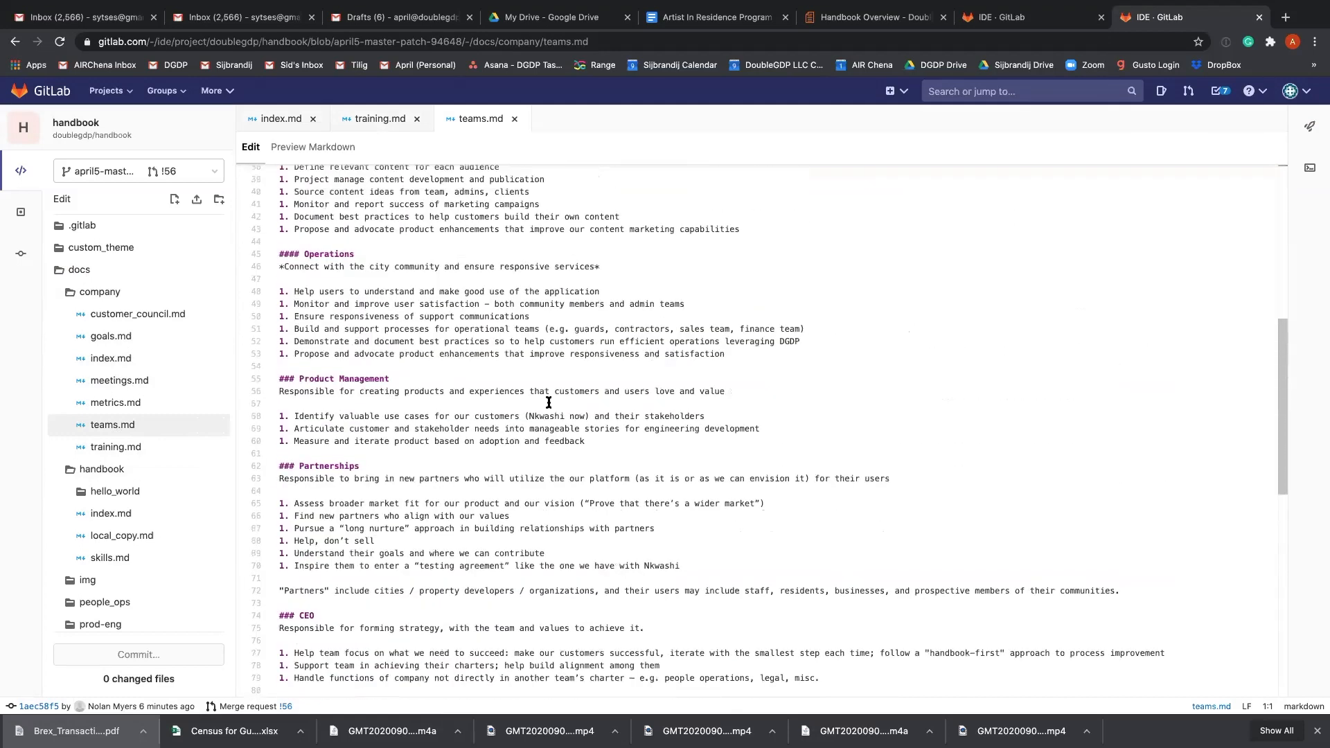
left_click(618, 331)
left_click(607, 361)
scroll(607, 359, "down", 6)
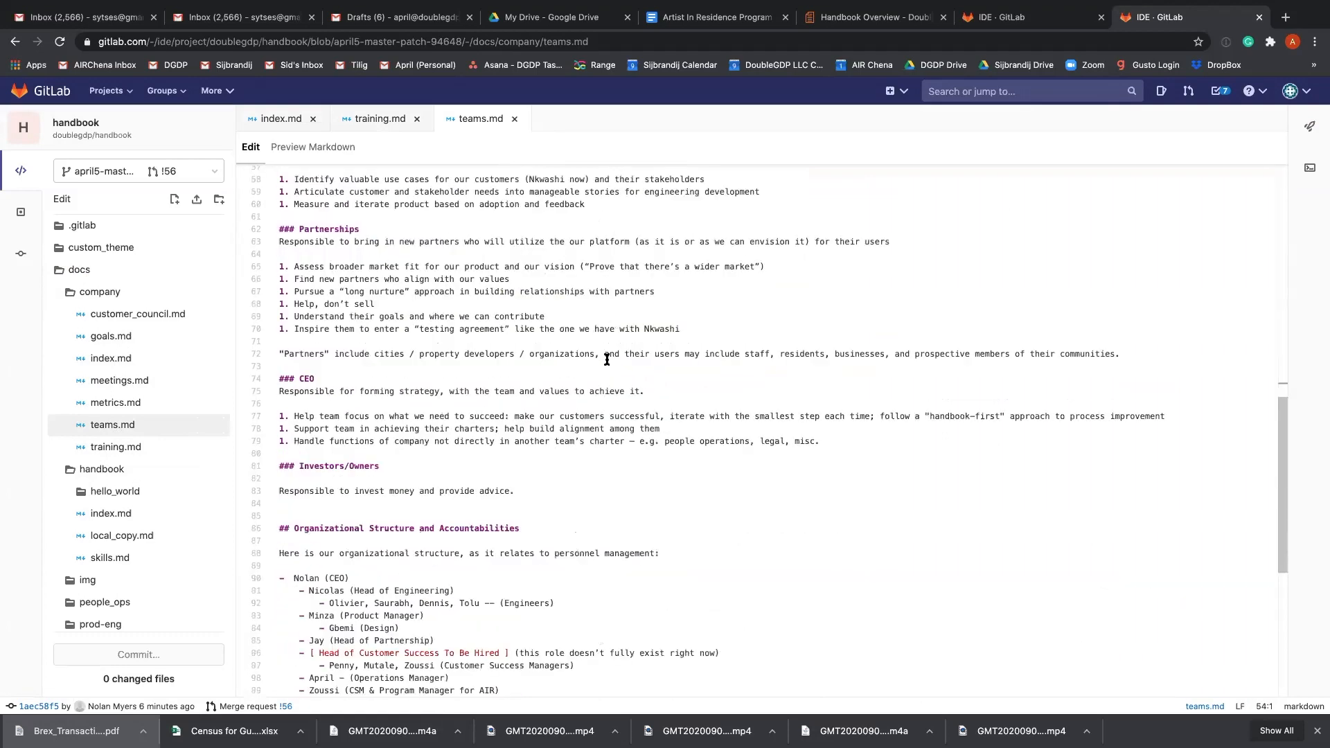
scroll(607, 359, "down", 10)
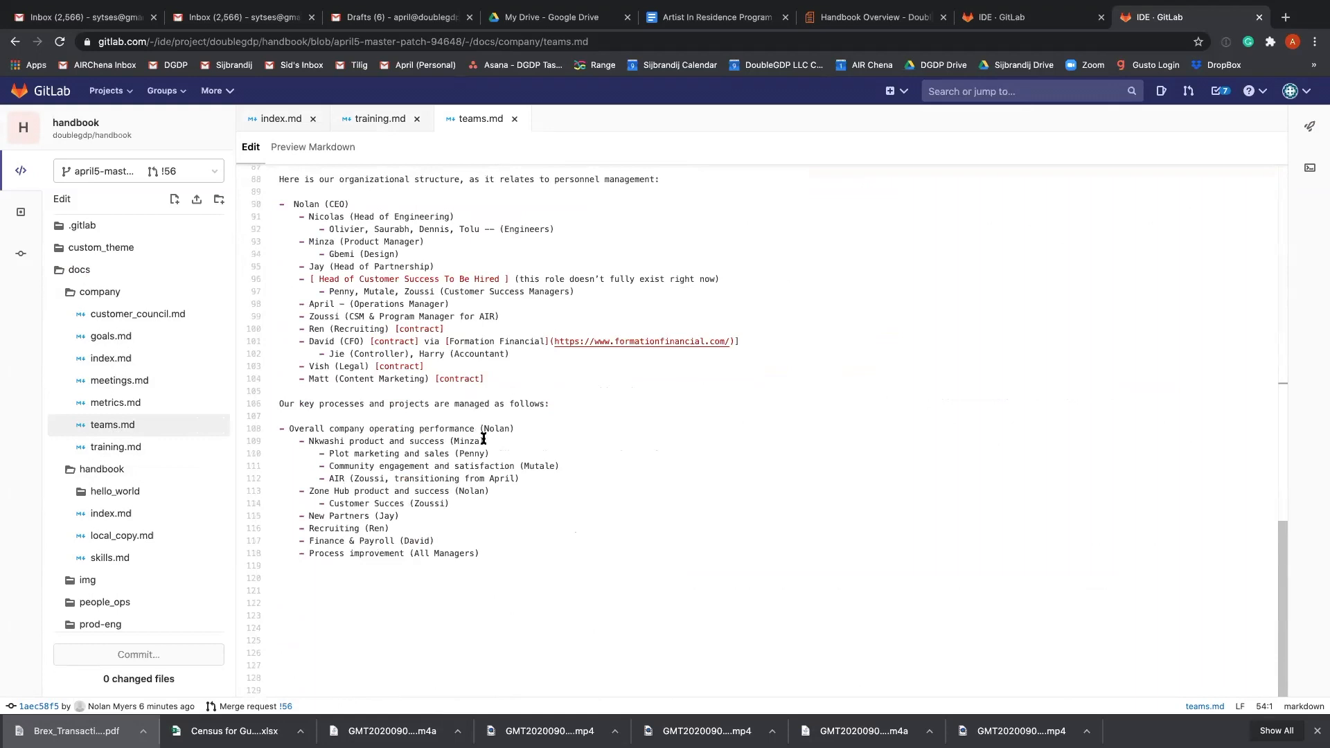
scroll(483, 438, "up", 2)
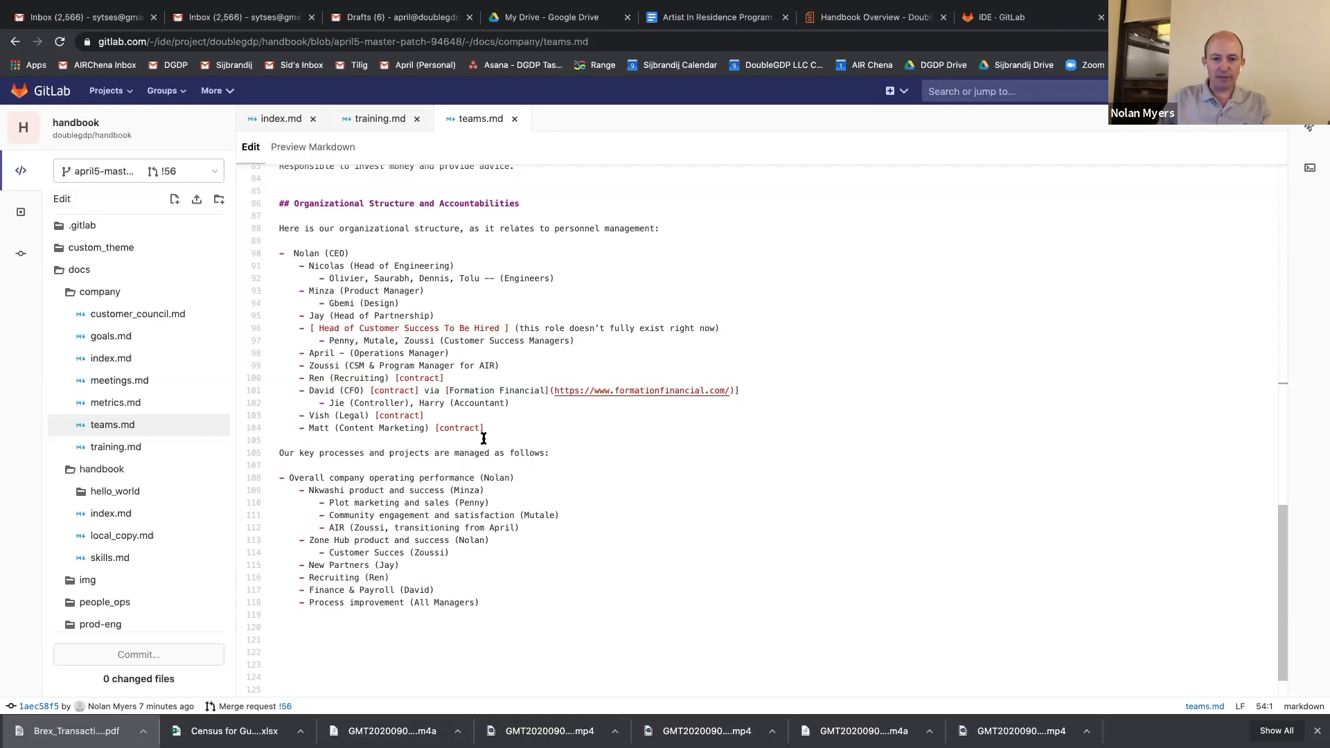
scroll(484, 438, "up", 8)
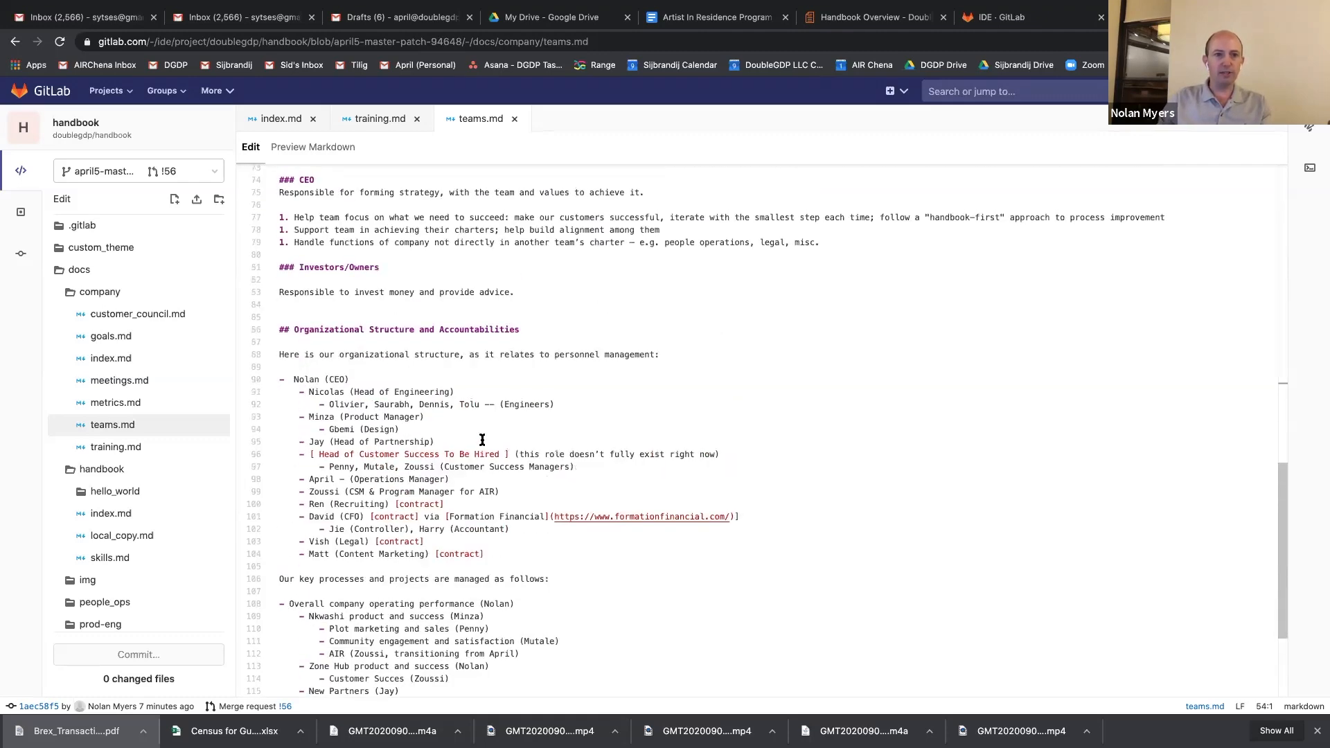
scroll(482, 441, "up", 6)
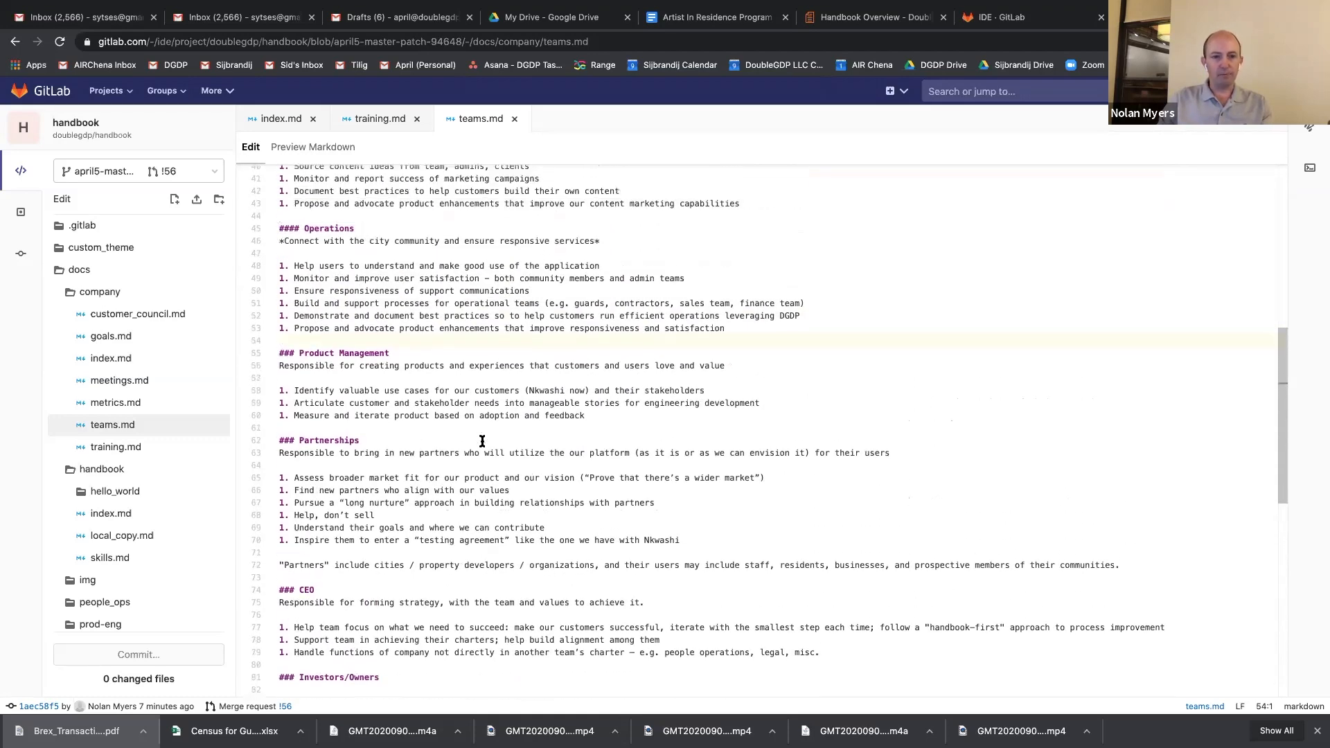
scroll(482, 441, "up", 1)
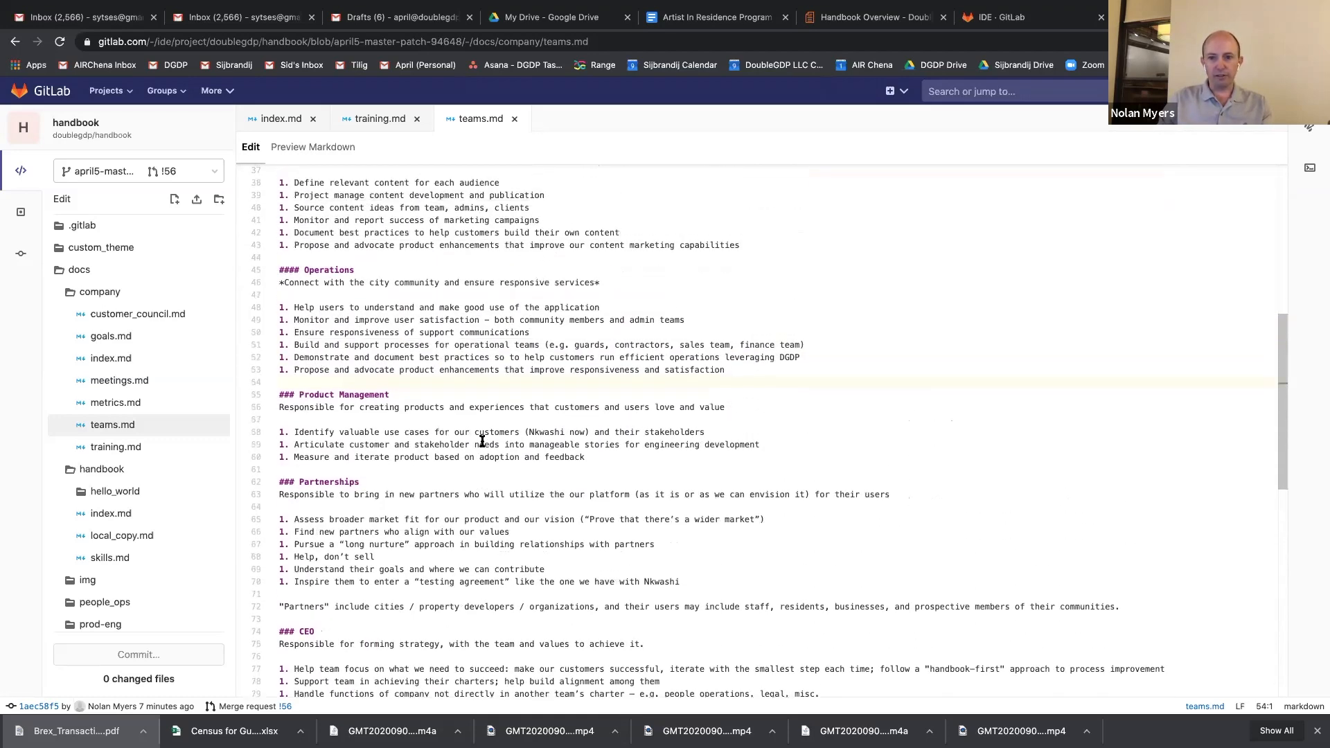
scroll(482, 441, "up", 3)
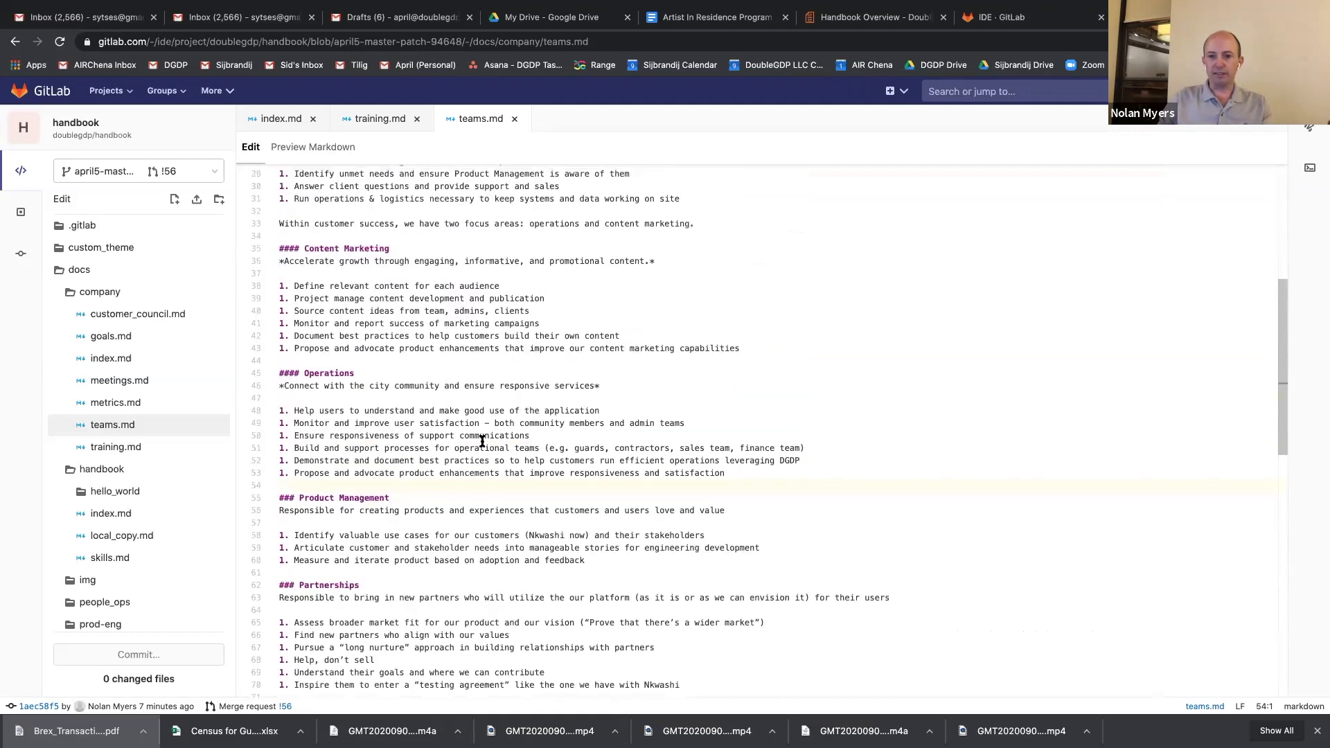
scroll(482, 441, "up", 6)
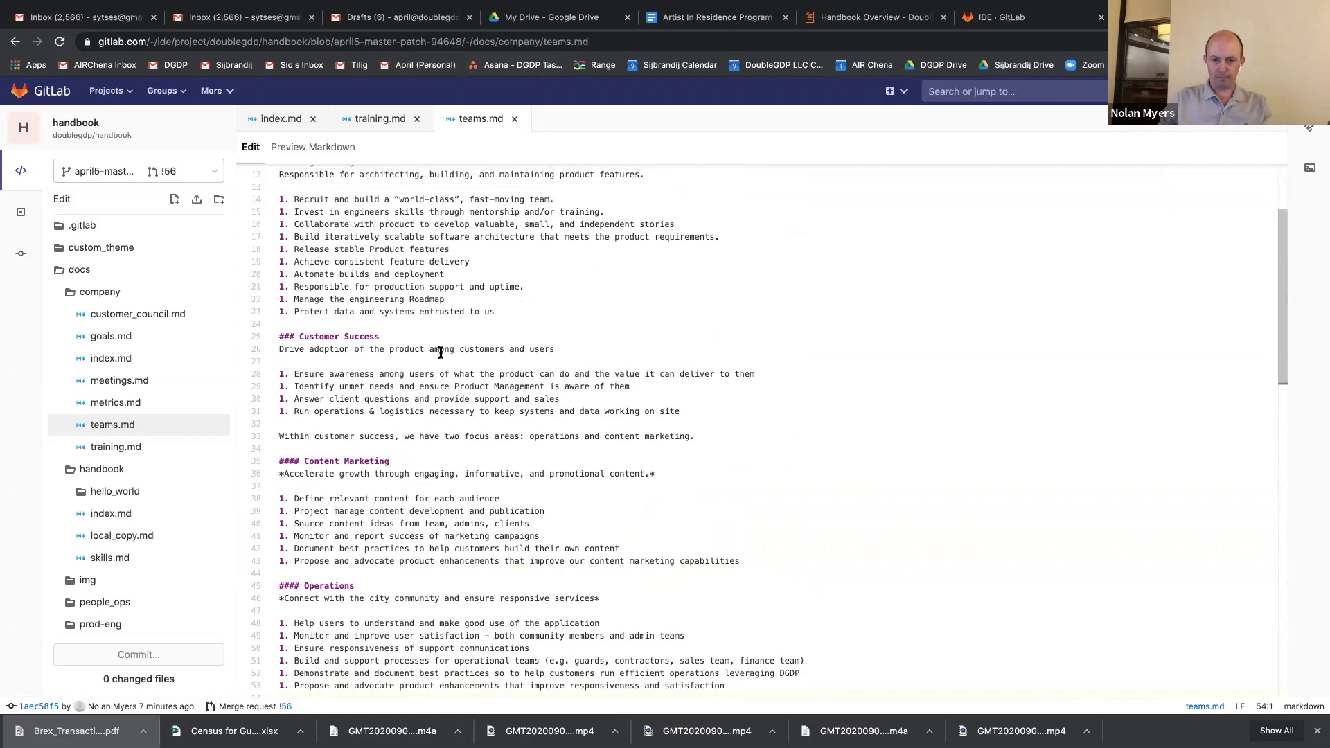
scroll(400, 554, "down", 5)
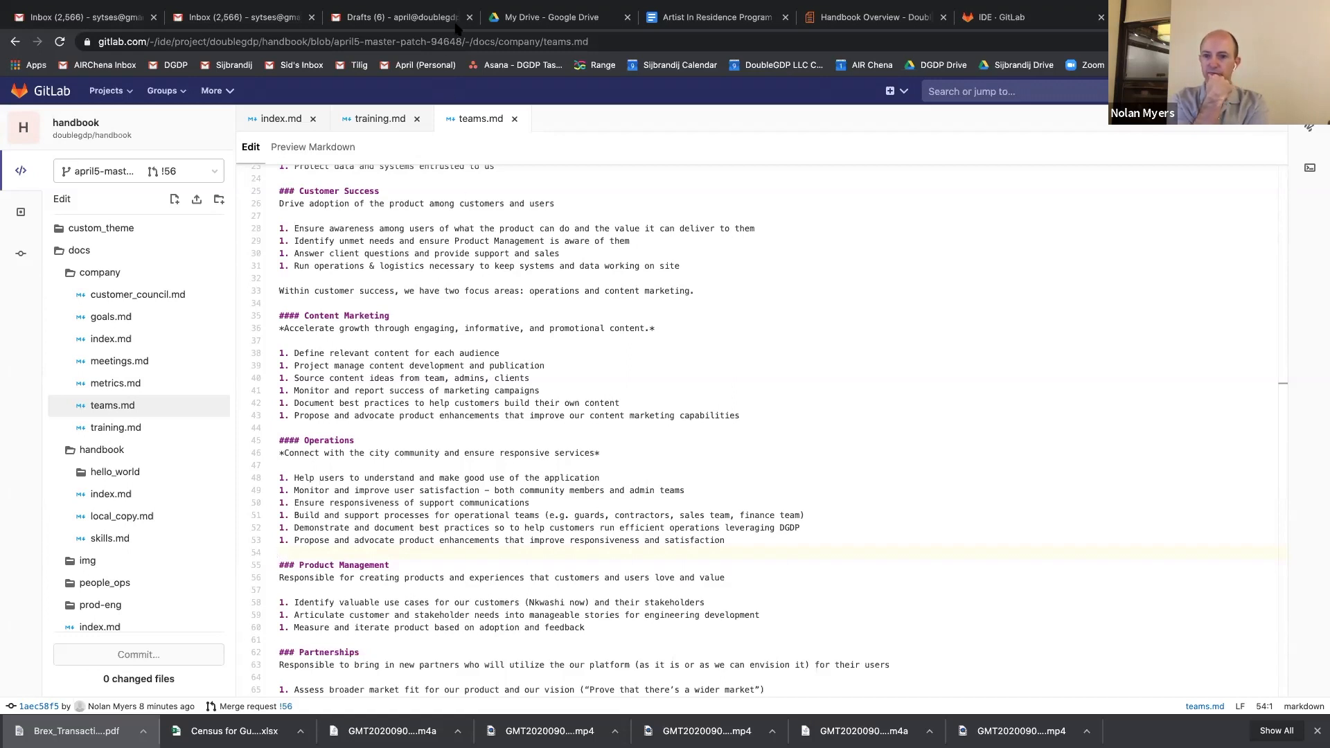
scroll(499, 264, "up", 5)
scroll(498, 264, "up", 2)
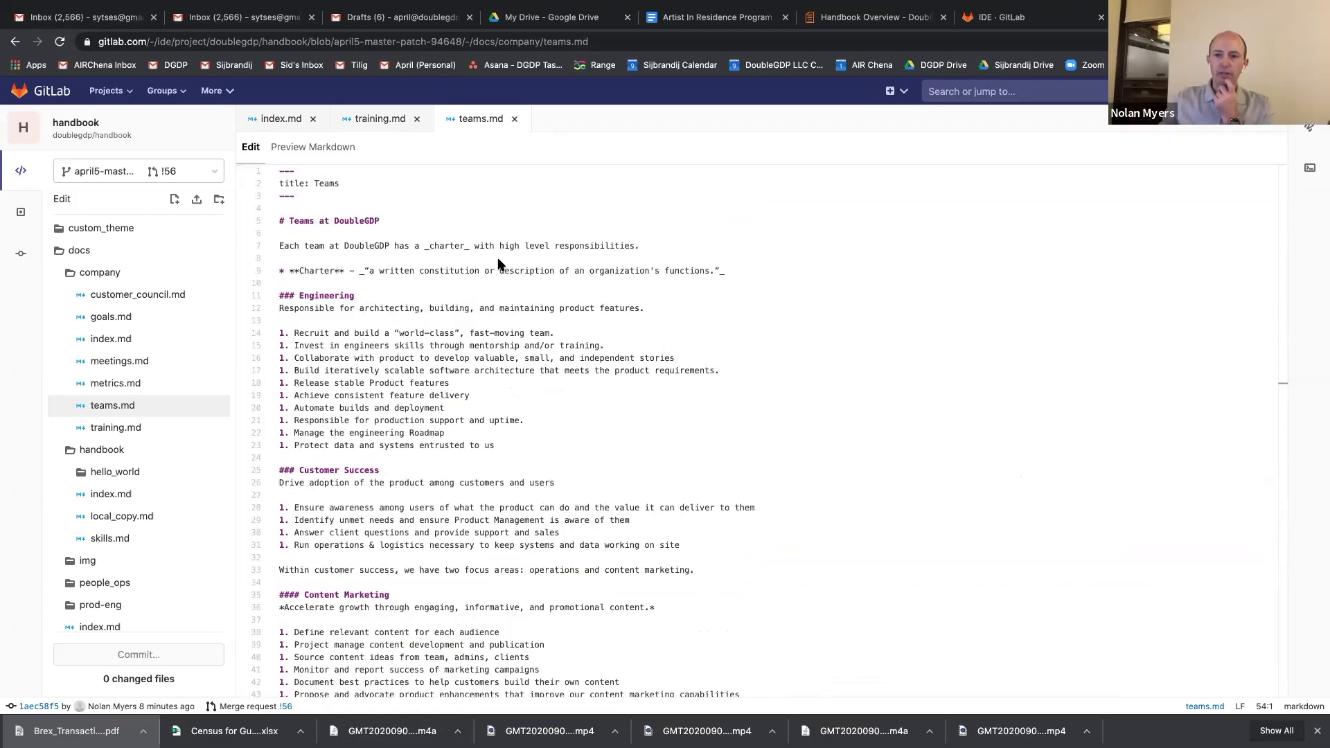
scroll(497, 263, "down", 14)
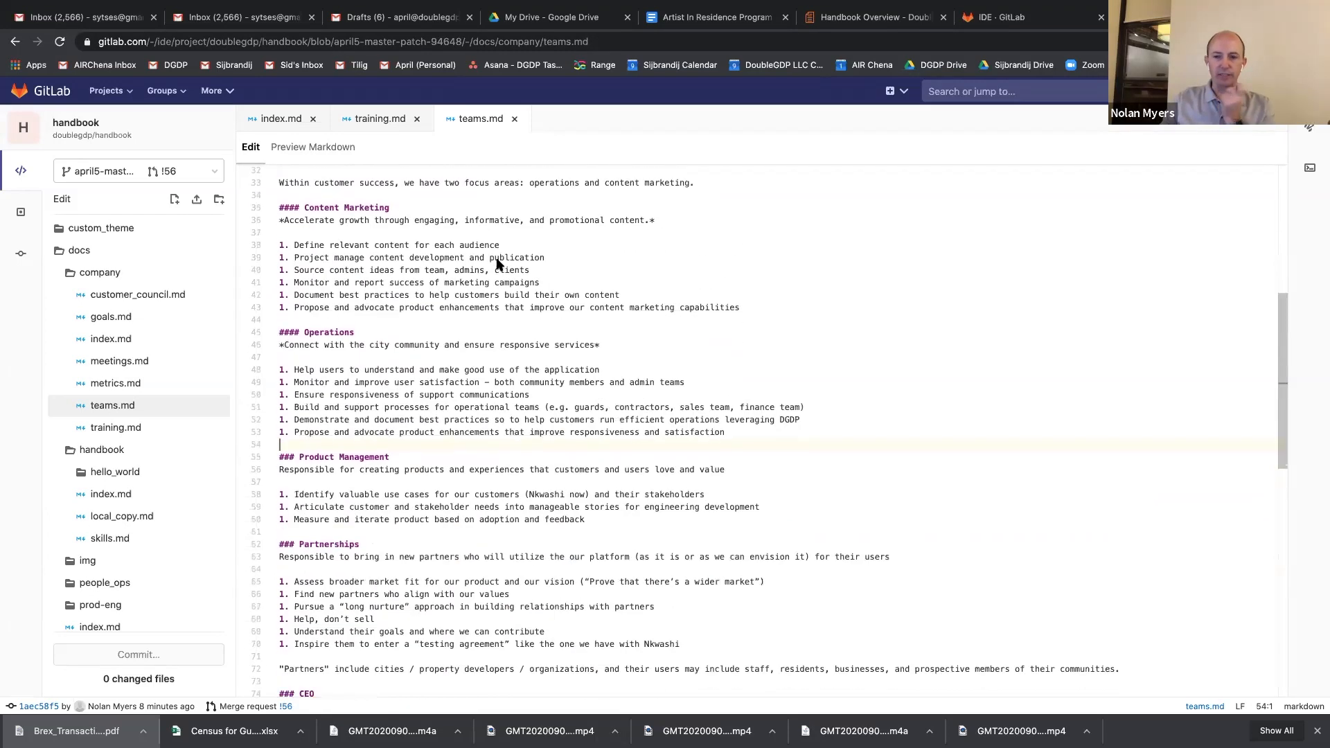
scroll(496, 266, "down", 13)
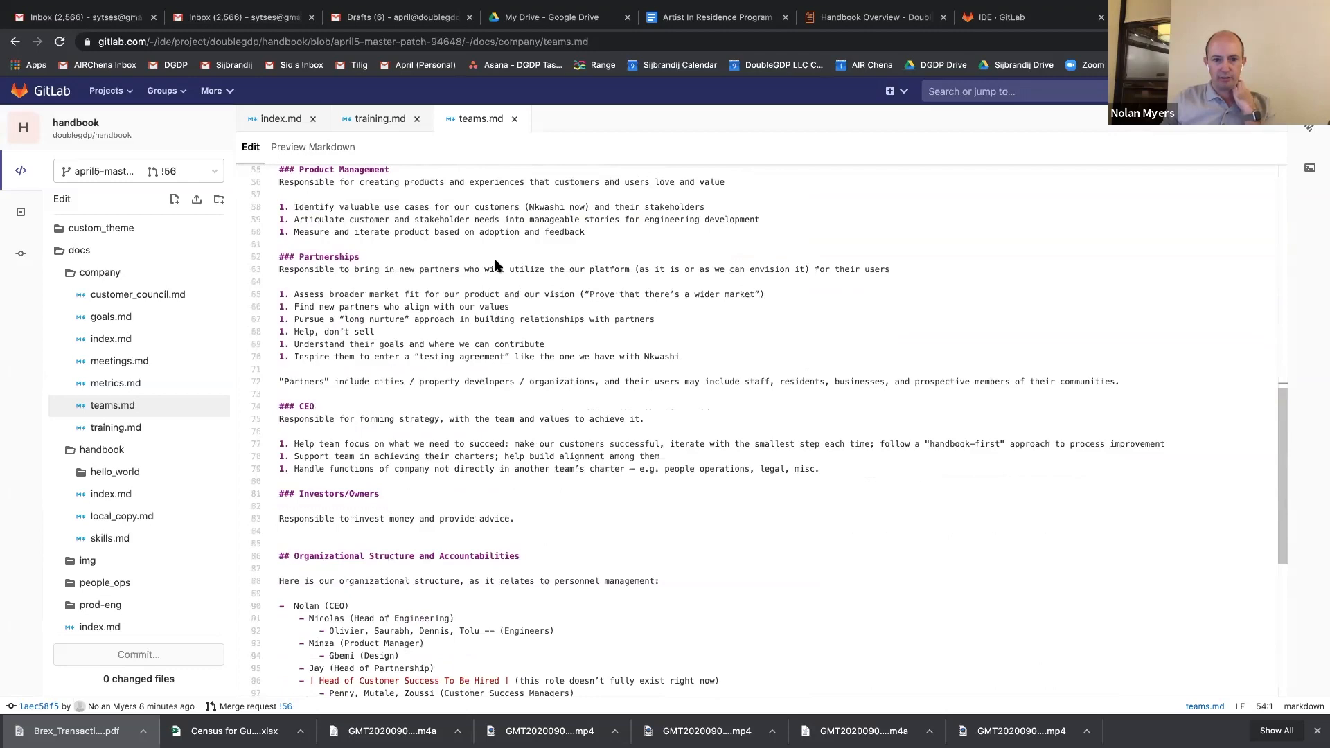
scroll(496, 265, "up", 2)
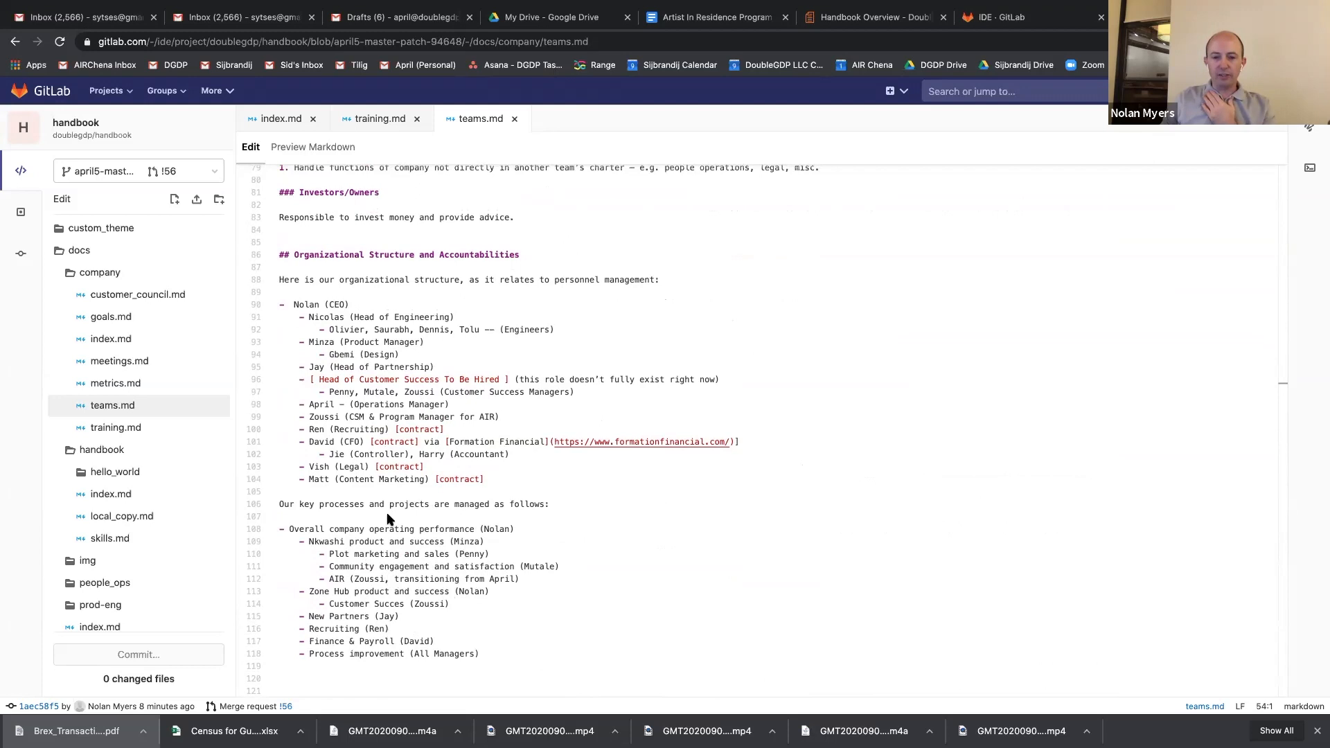
Add the level-three heading "Operations Management" below the key processes list at the end of teams.md.
left_click(414, 666)
scroll(414, 666, "down", 1)
key("Return")
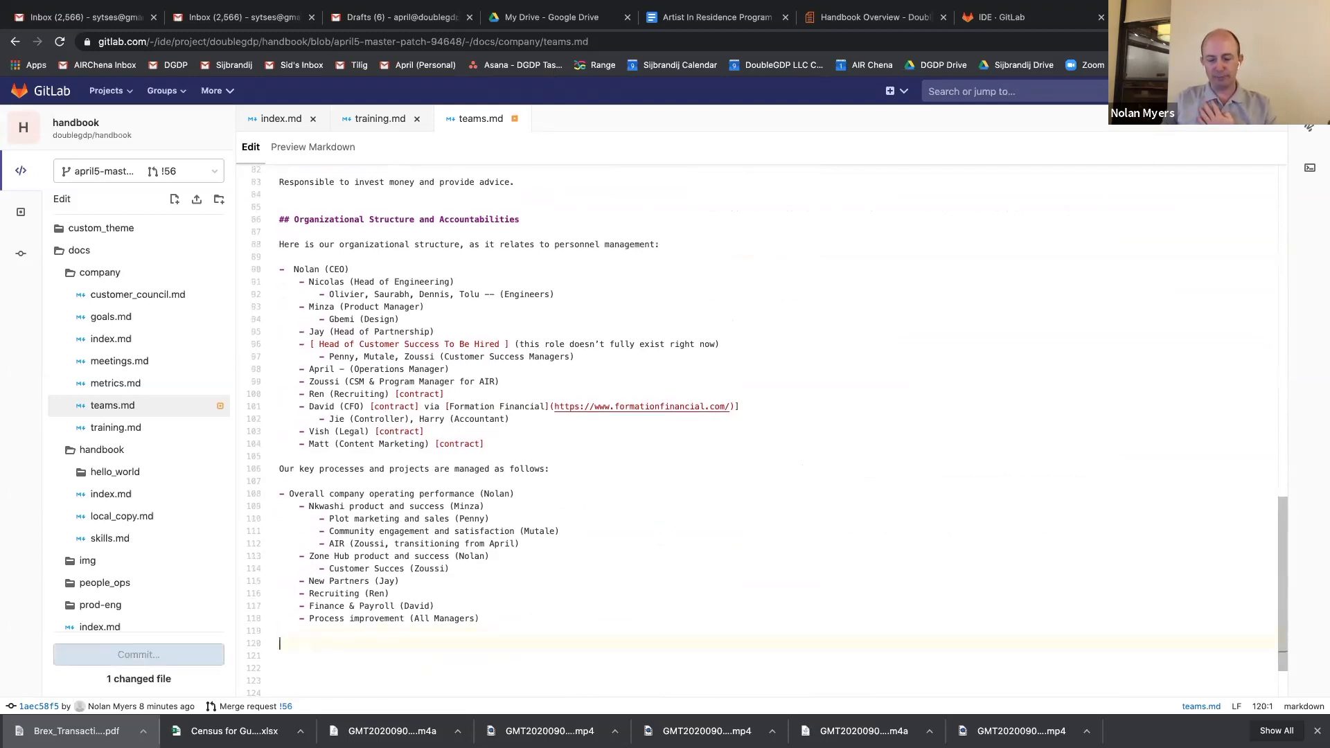
type("###")
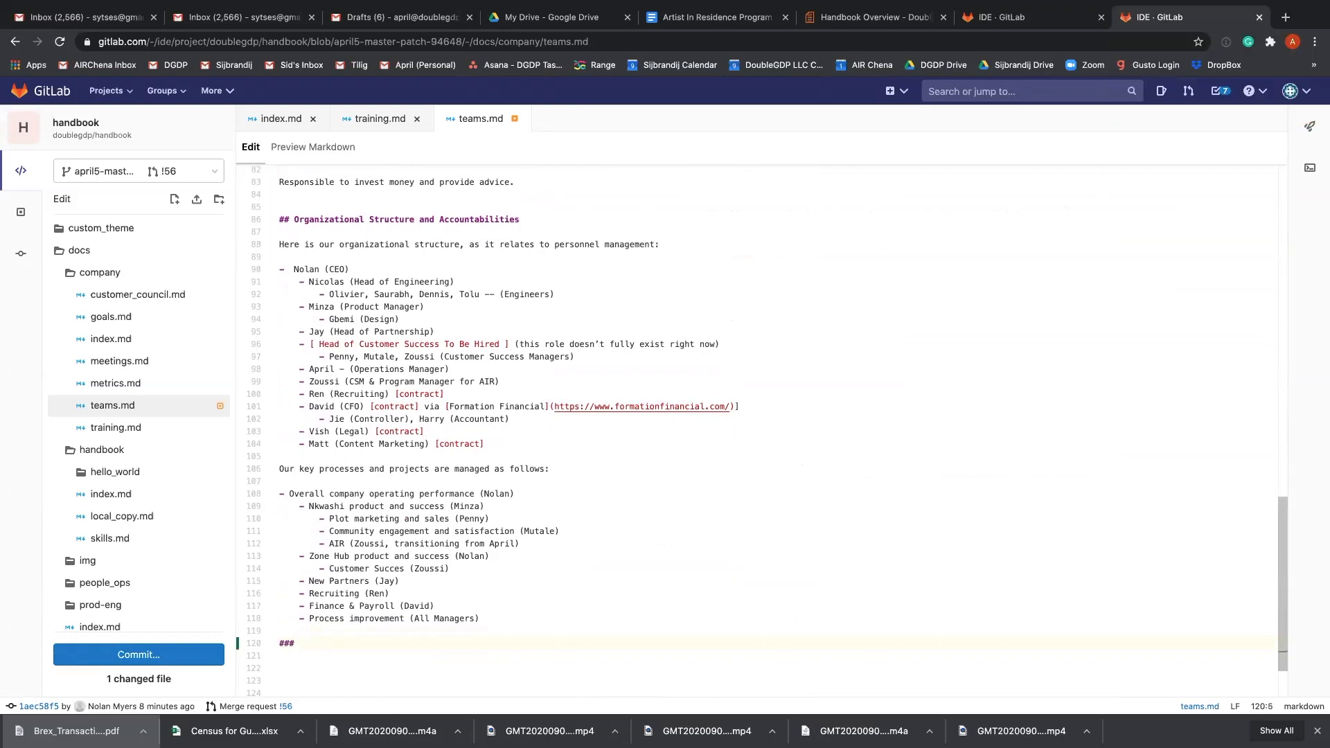
type(" Operations Mana")
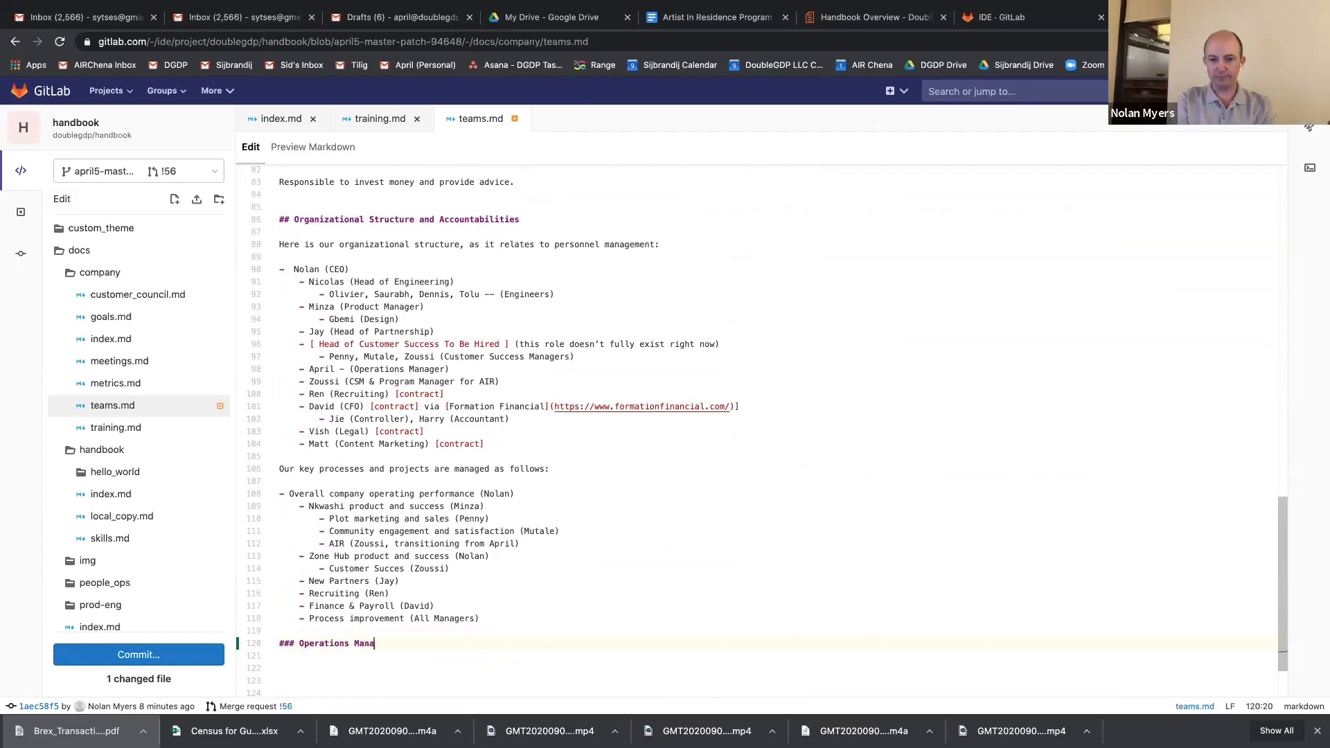
type("gement")
key("Return")
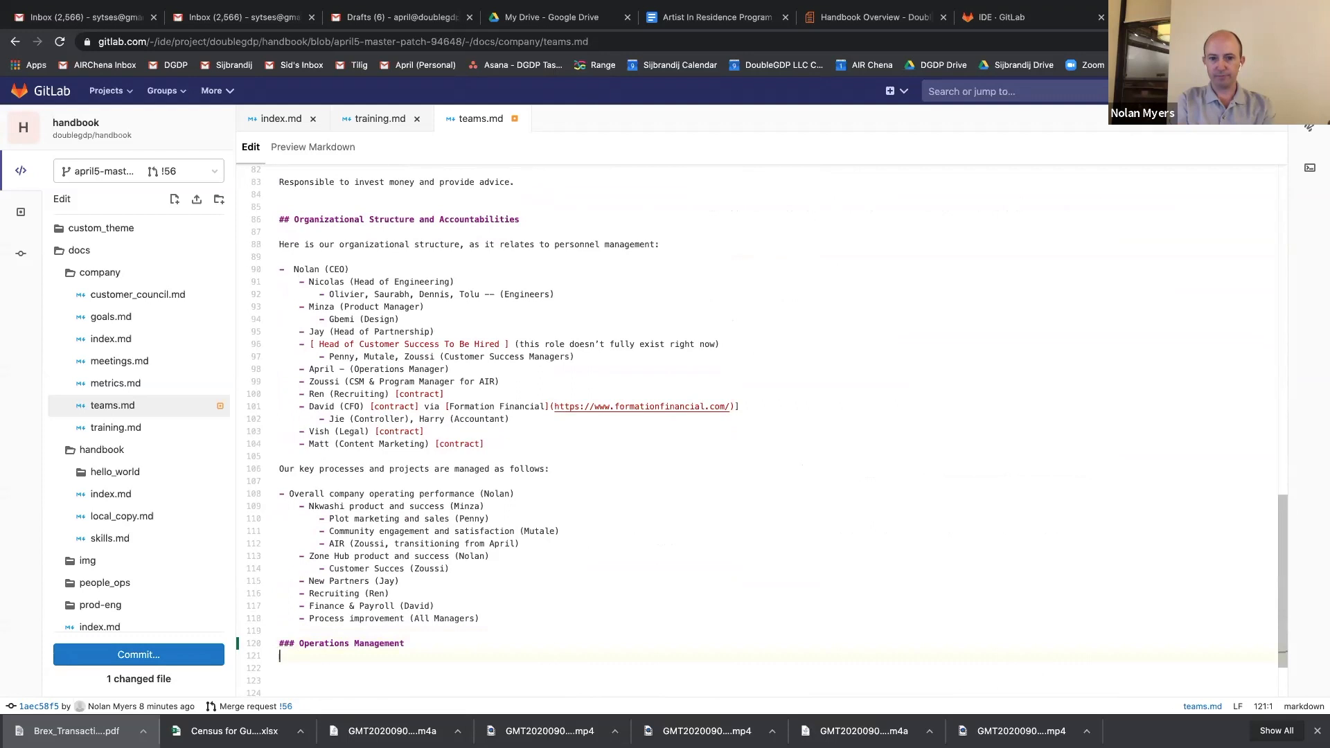
key("Return")
type("Operations Manager")
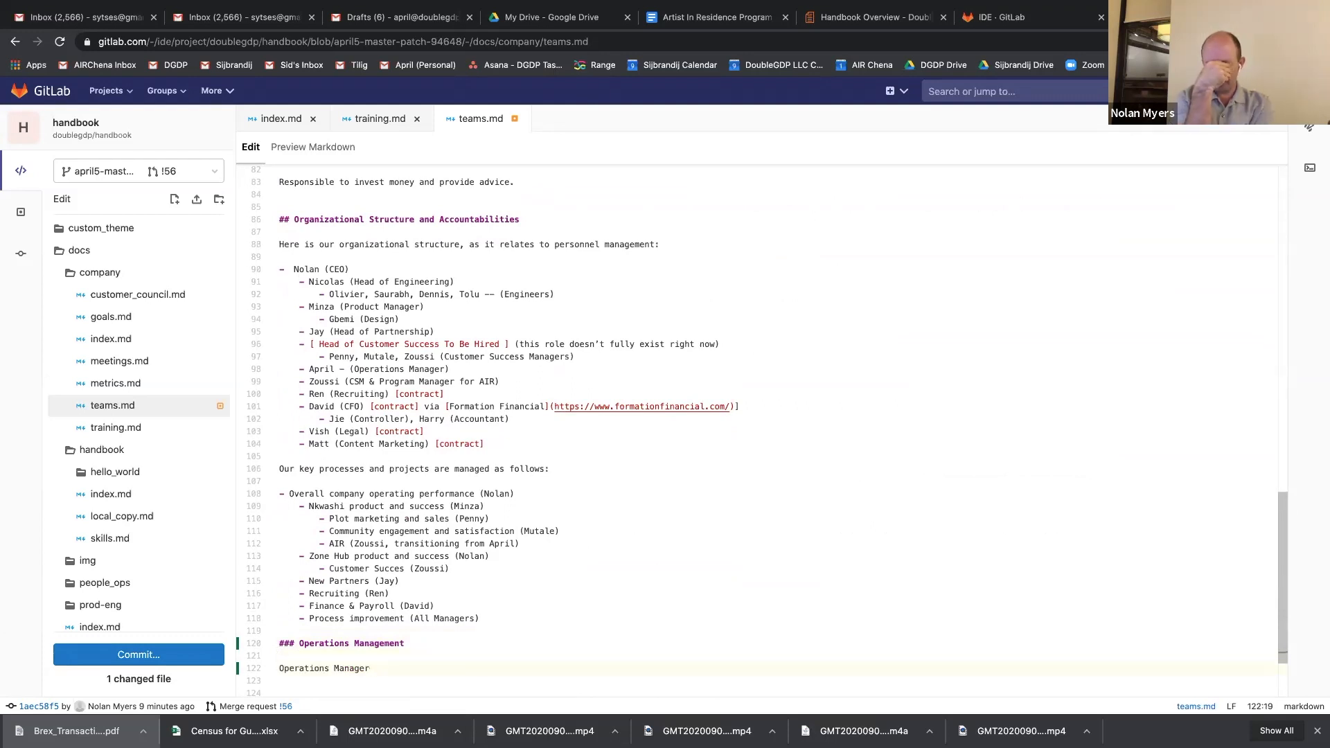
type(" Respn")
key("BackSpace")
type("on")
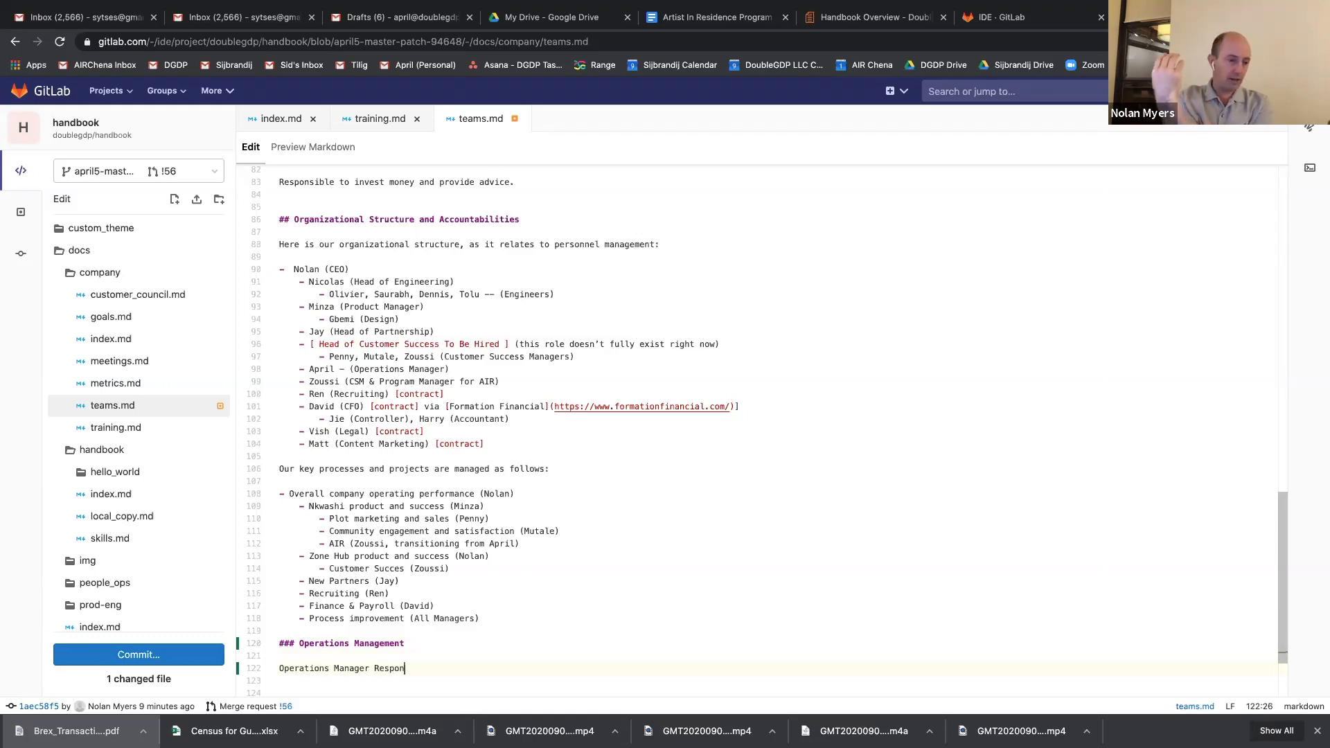
key("BackSpace")
key("BackSpace")
key("BackSpace")
key("BackSpace")
key("BackSpace")
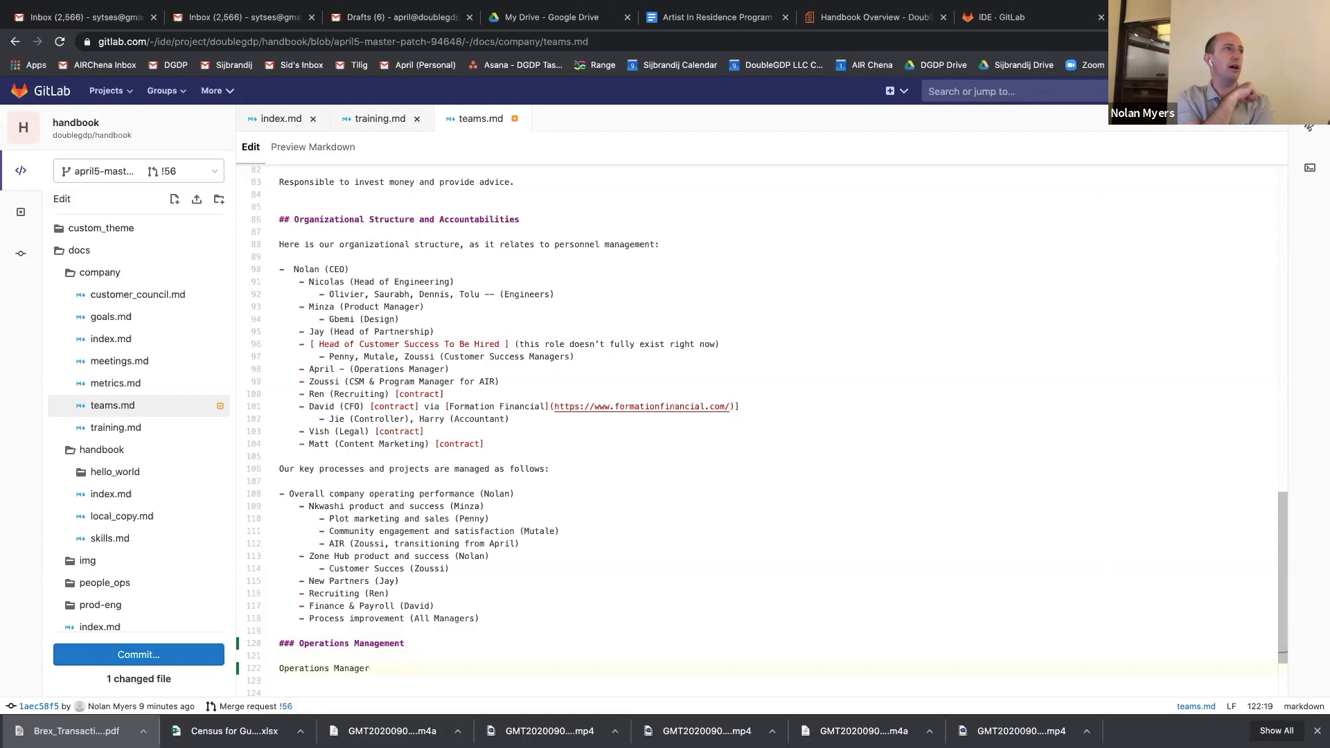
key("BackSpace")
key("BackSpace")
key("BackSpace")
key("BackSpace")
key("BackSpace")
key("BackSpace")
key("BackSpace")
key("BackSpace")
key("BackSpace")
key("BackSpace")
key("BackSpace")
Add the line "Responsibilities" under the Operations Management heading, followed by a blank line.
type("Resp")
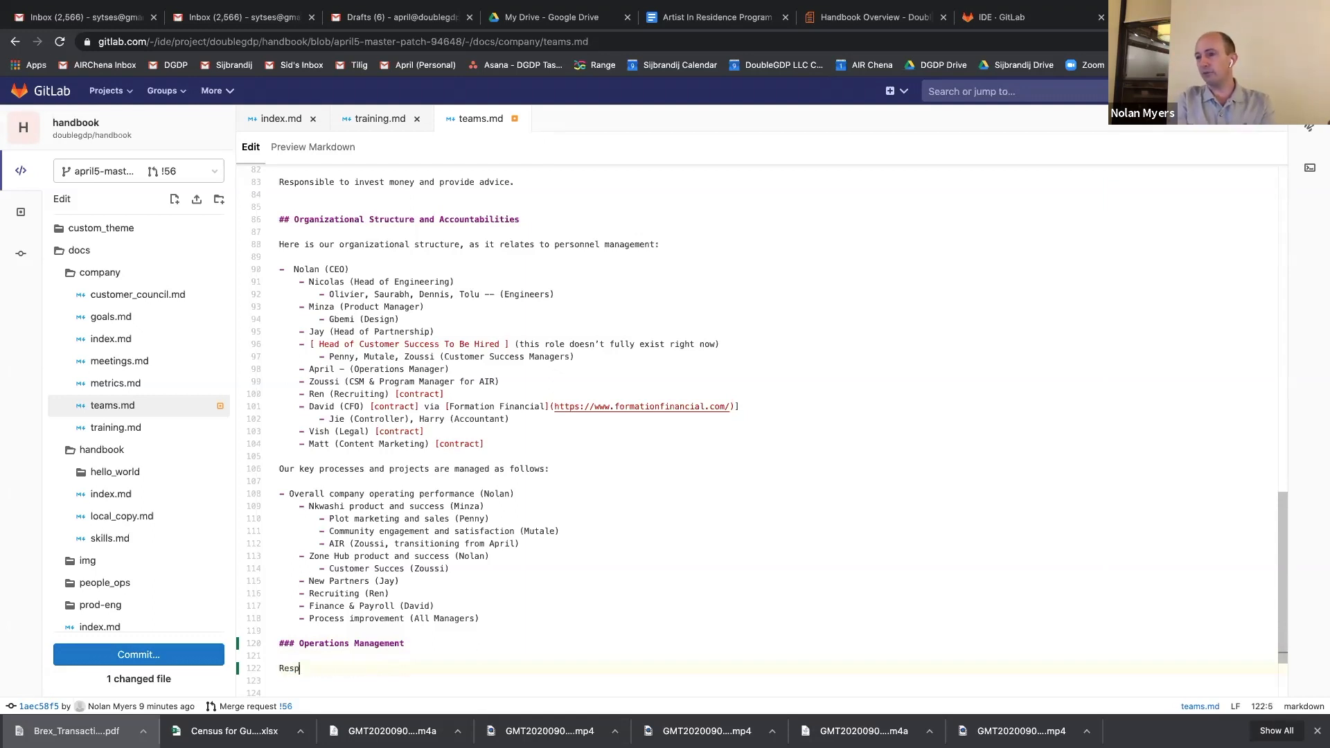
type("on")
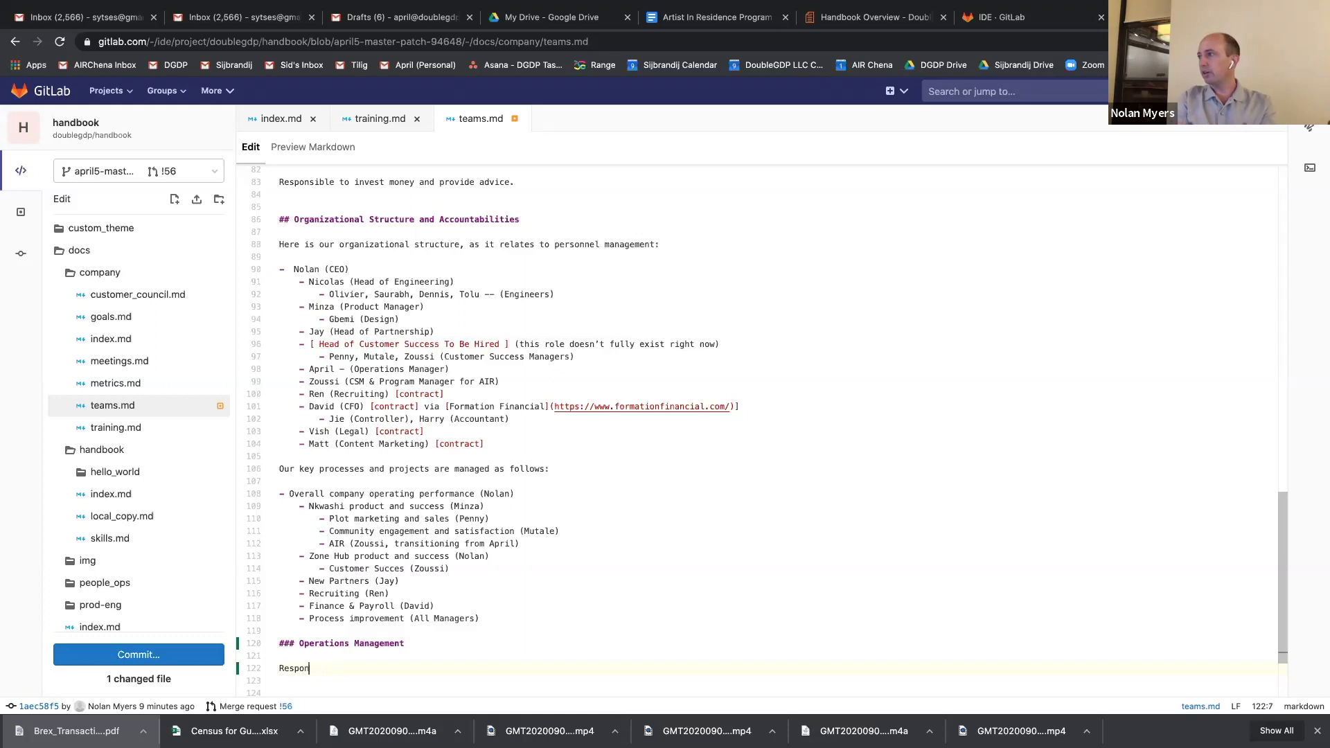
type("sibilities")
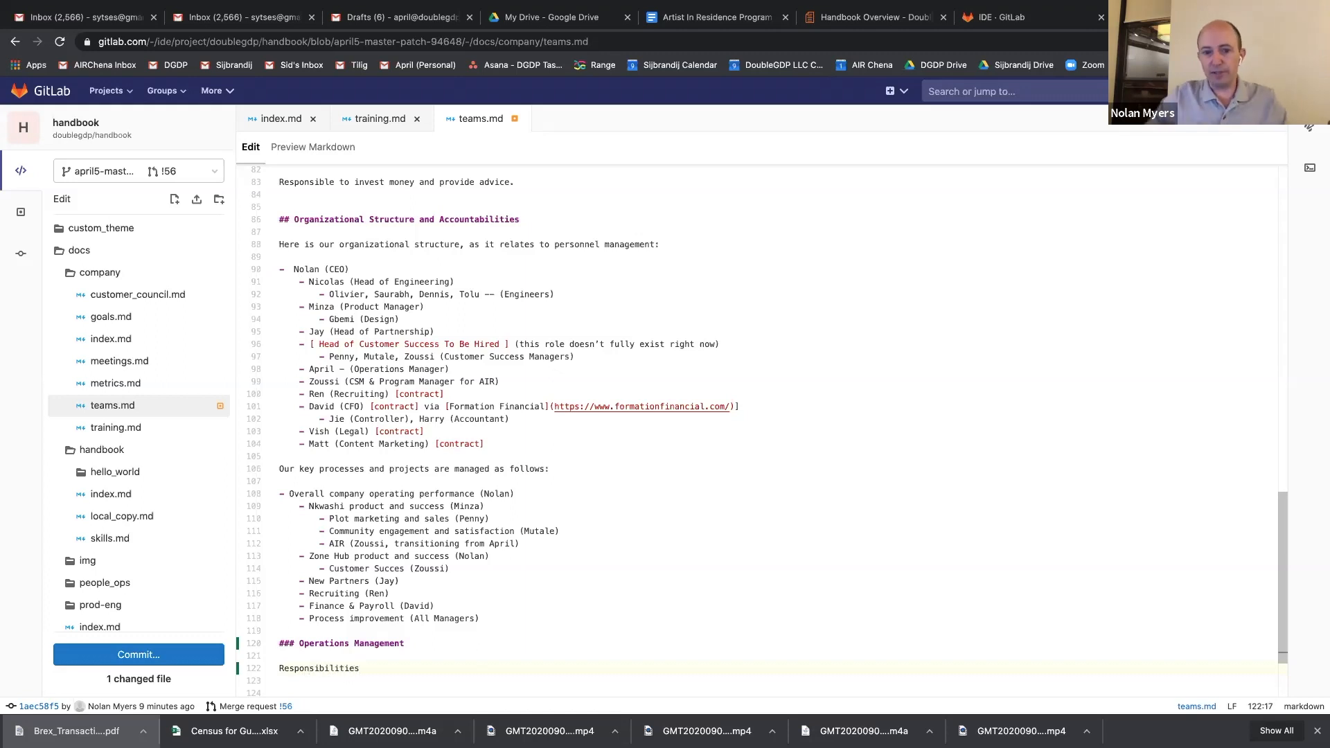
key("Return")
key("Return")
Add an "Operations Manager" line and paste the bulleted responsibilities for handbook-first process, onboarding and offboarding, AIR/PIR/HIR handover, and adhoc assignments below it.
type("Opea")
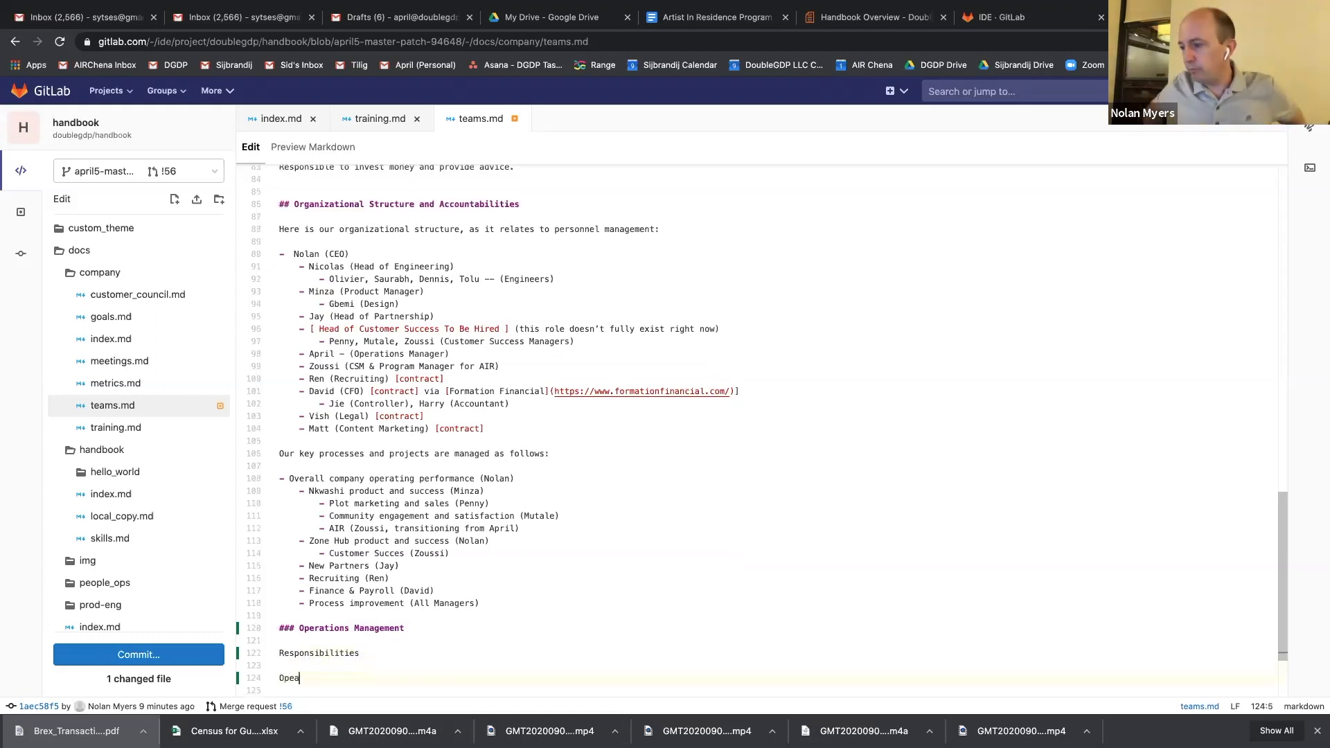
key("BackSpace")
type("rations Manager")
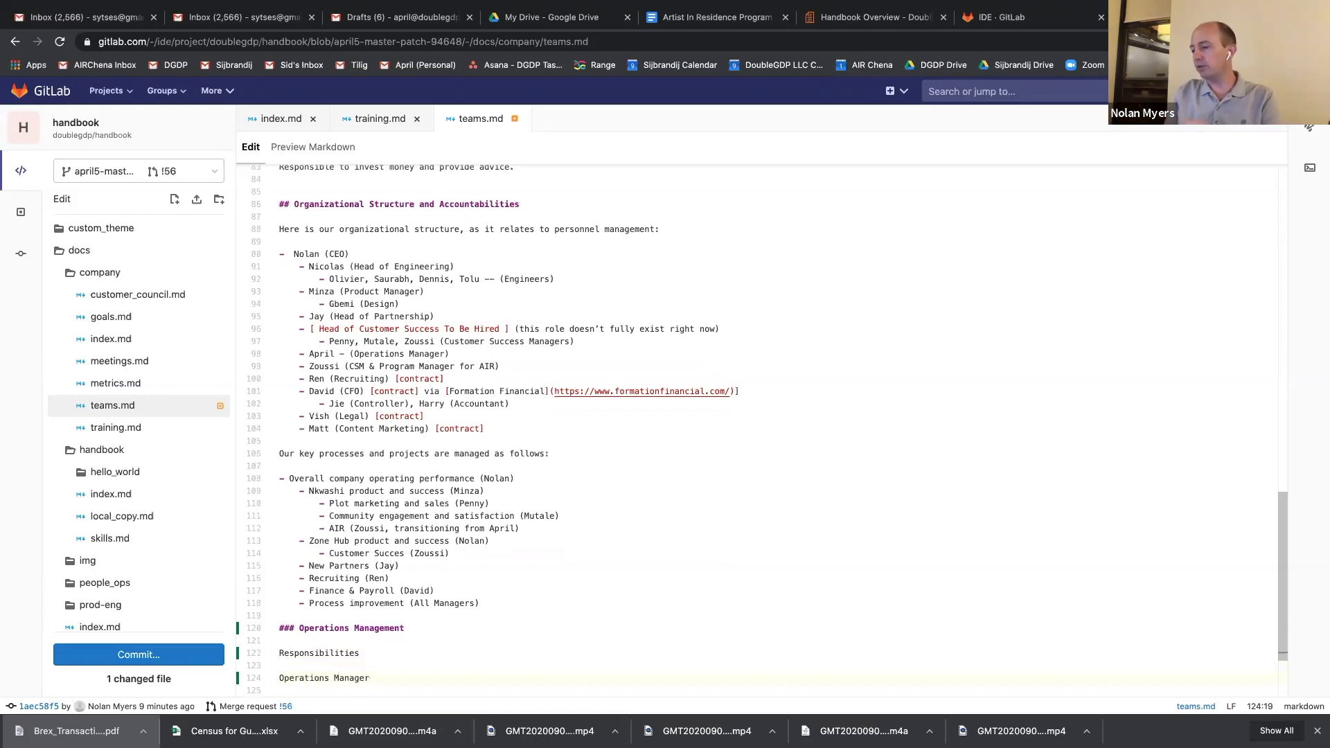
key("Return")
type("Document, champion and improve handbook-first process at DGDP (!35 (merged)) Onboard and offboard team members with company values and culture Pass baton on AIR/PIR/HIR and continue to advise thereafter\\")
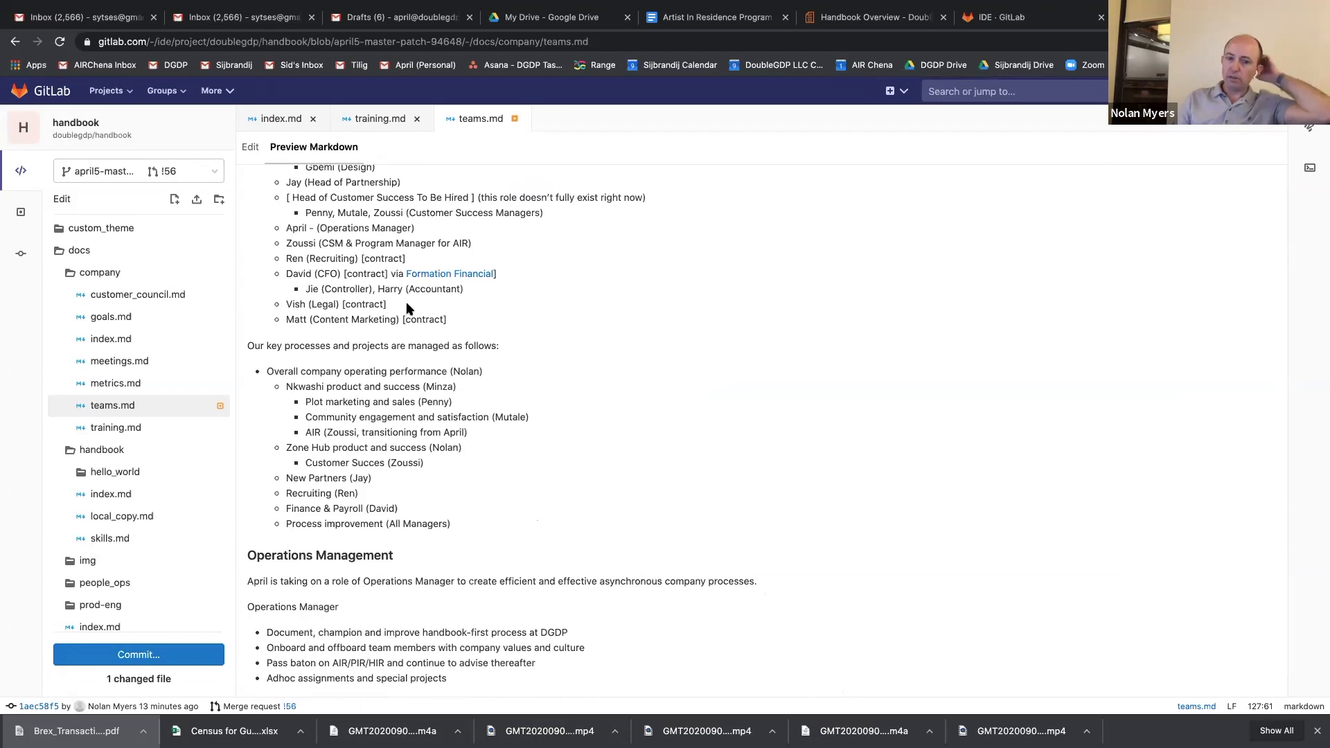
Commit the teams.md changes to the existing april5-master-patch-94648 branch and check the Operations Management section in the committed file.
scroll(328, 404, "up", 15)
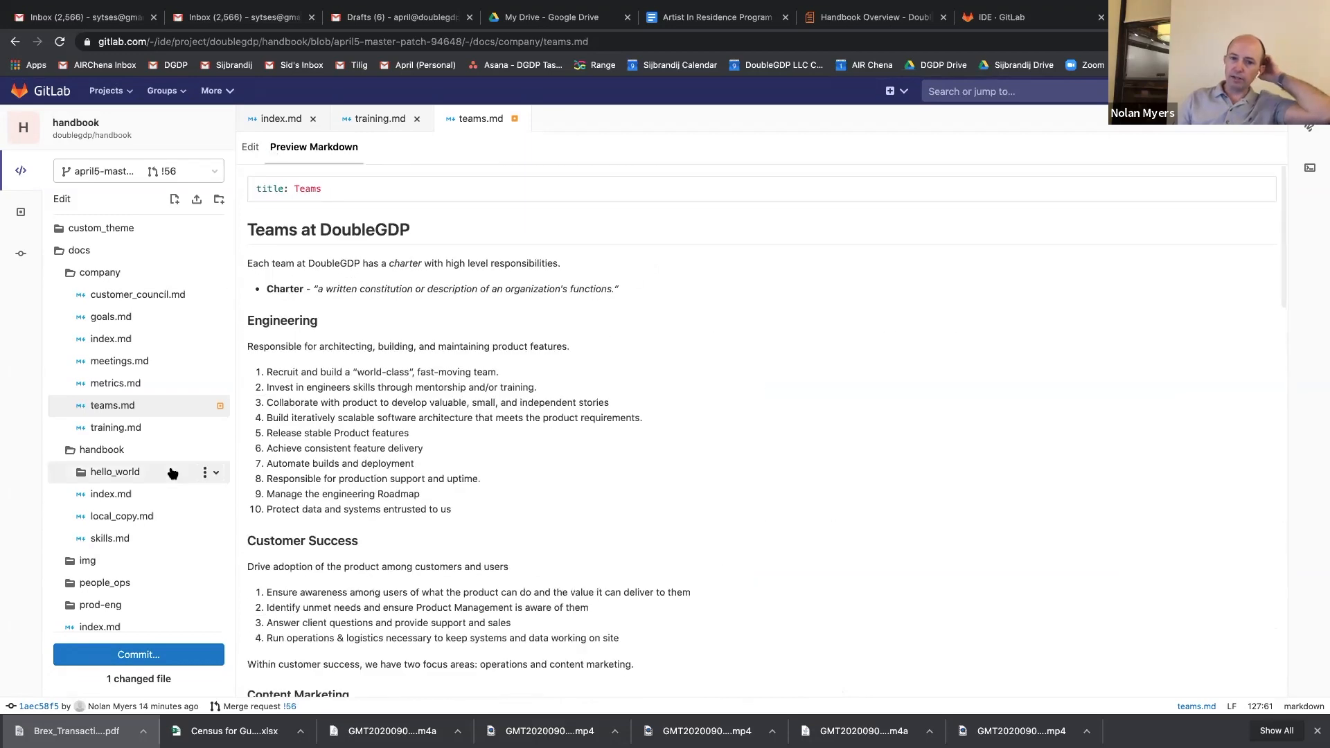
left_click(161, 655)
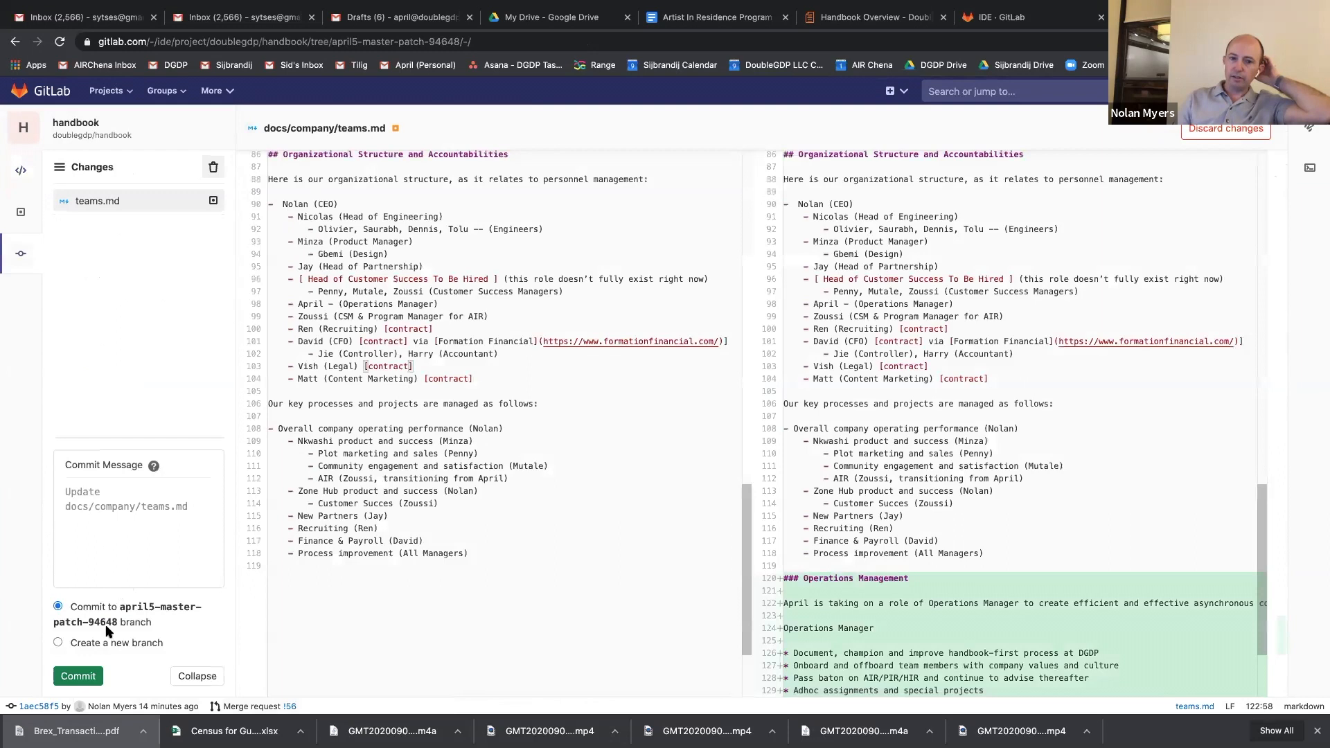
left_click(104, 643)
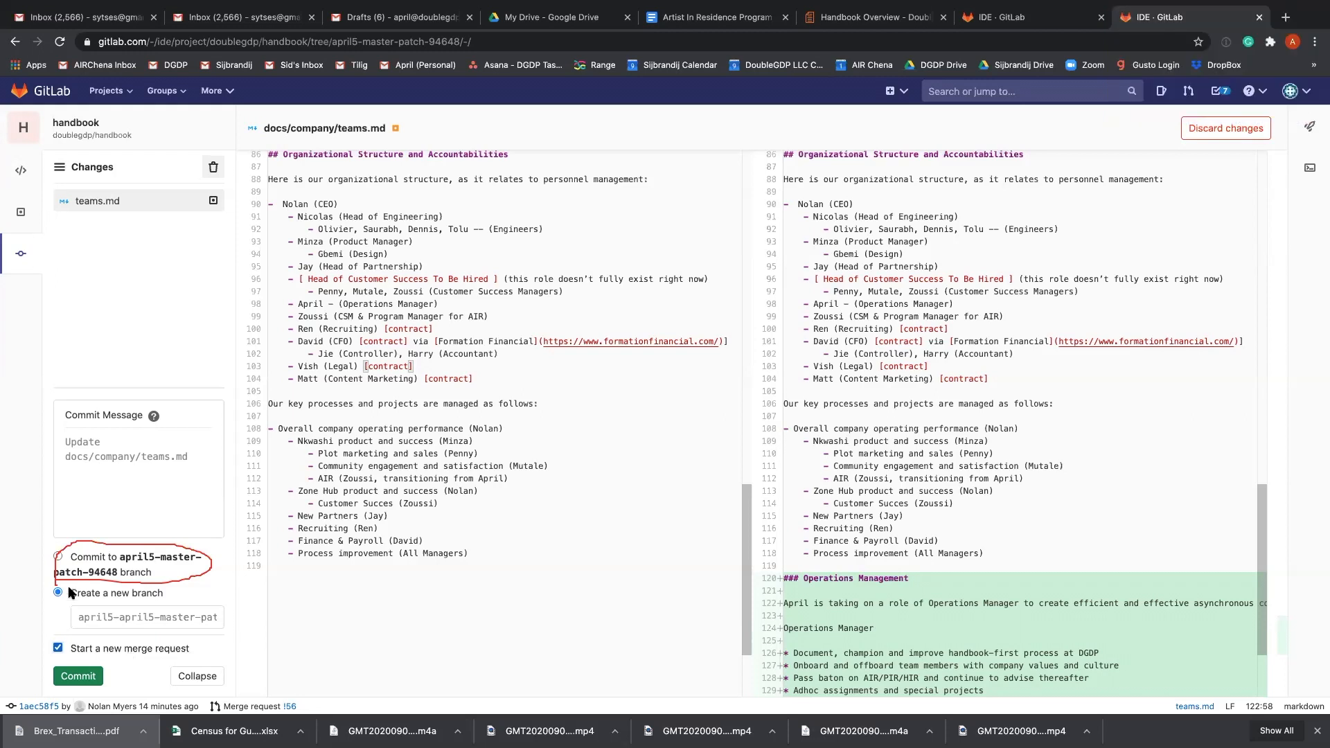
left_click(61, 561)
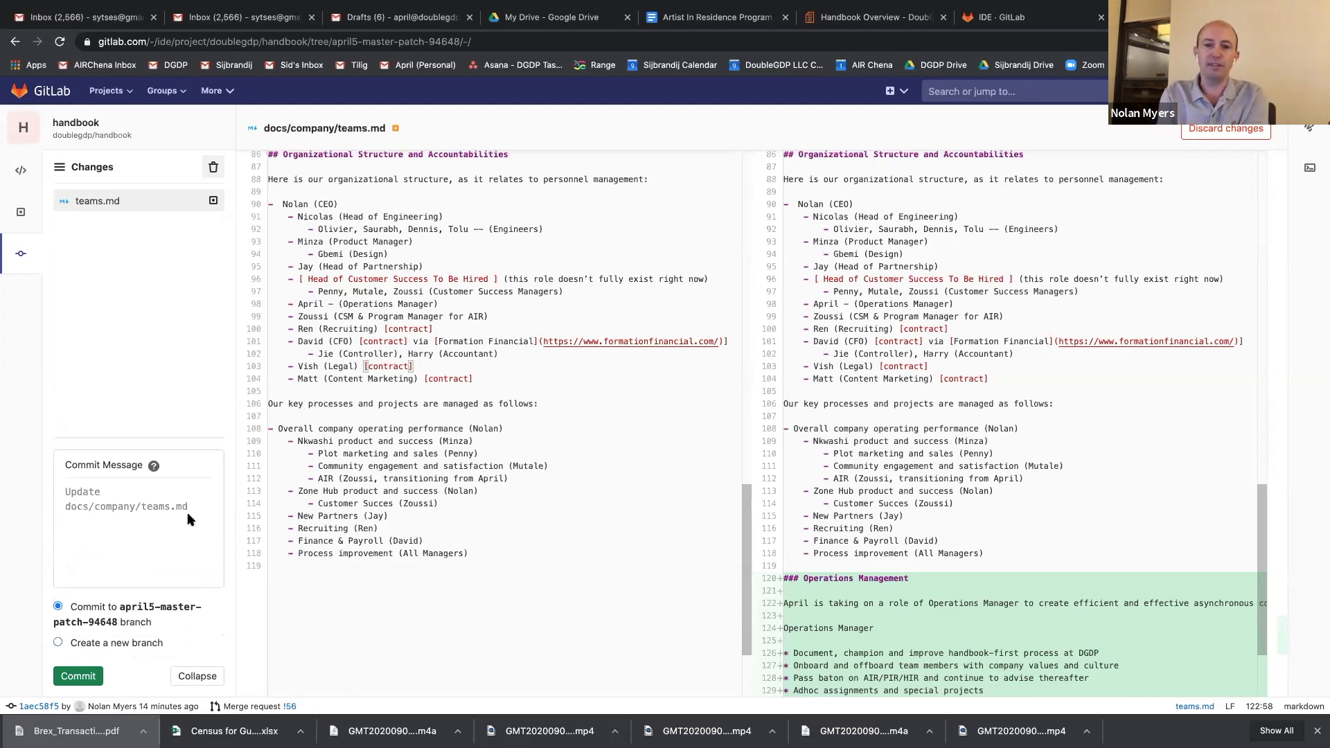
left_click(87, 682)
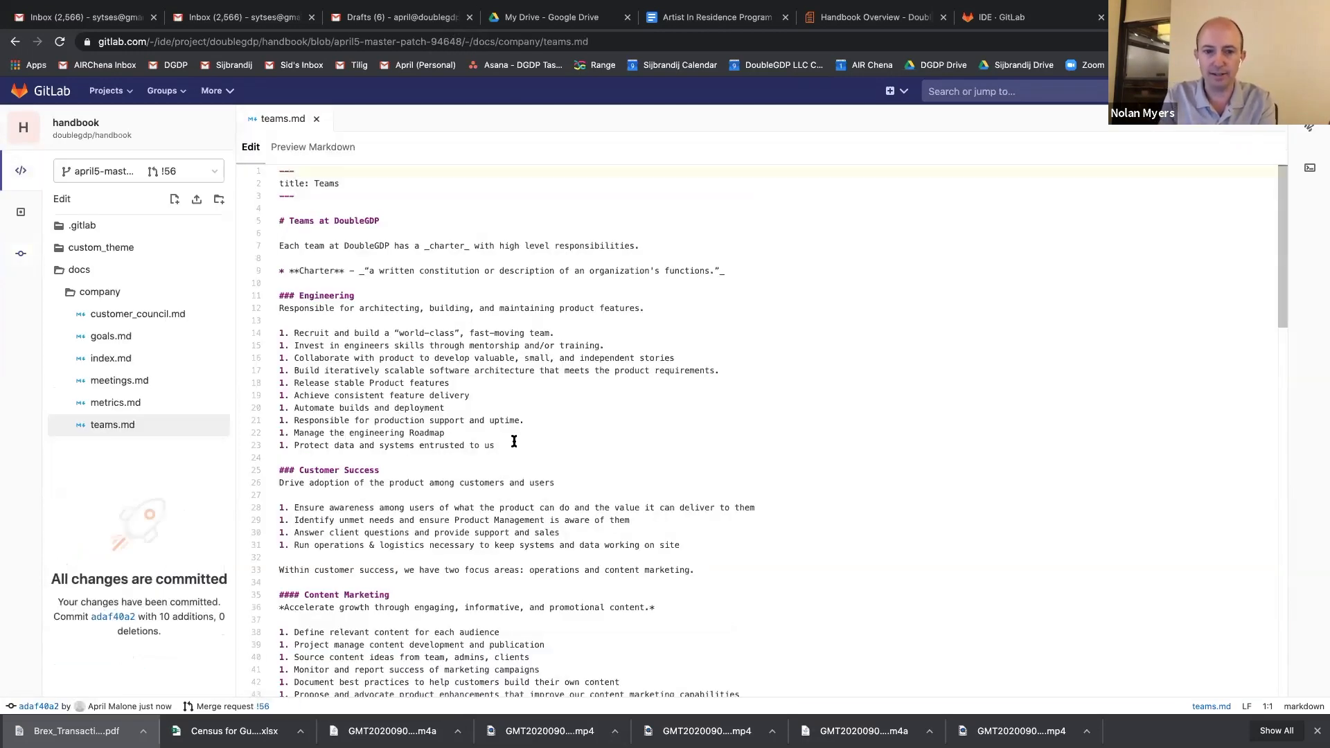
scroll(514, 441, "down", 15)
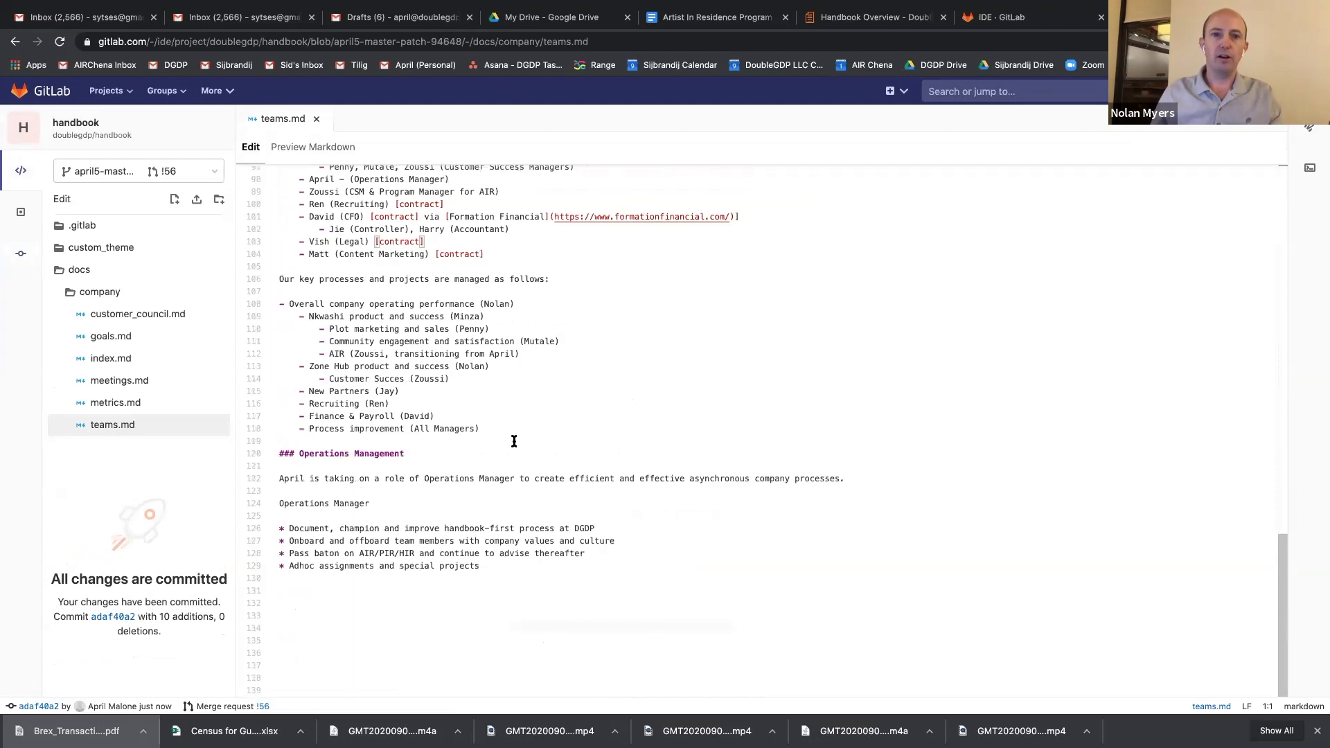
scroll(512, 440, "up", 3)
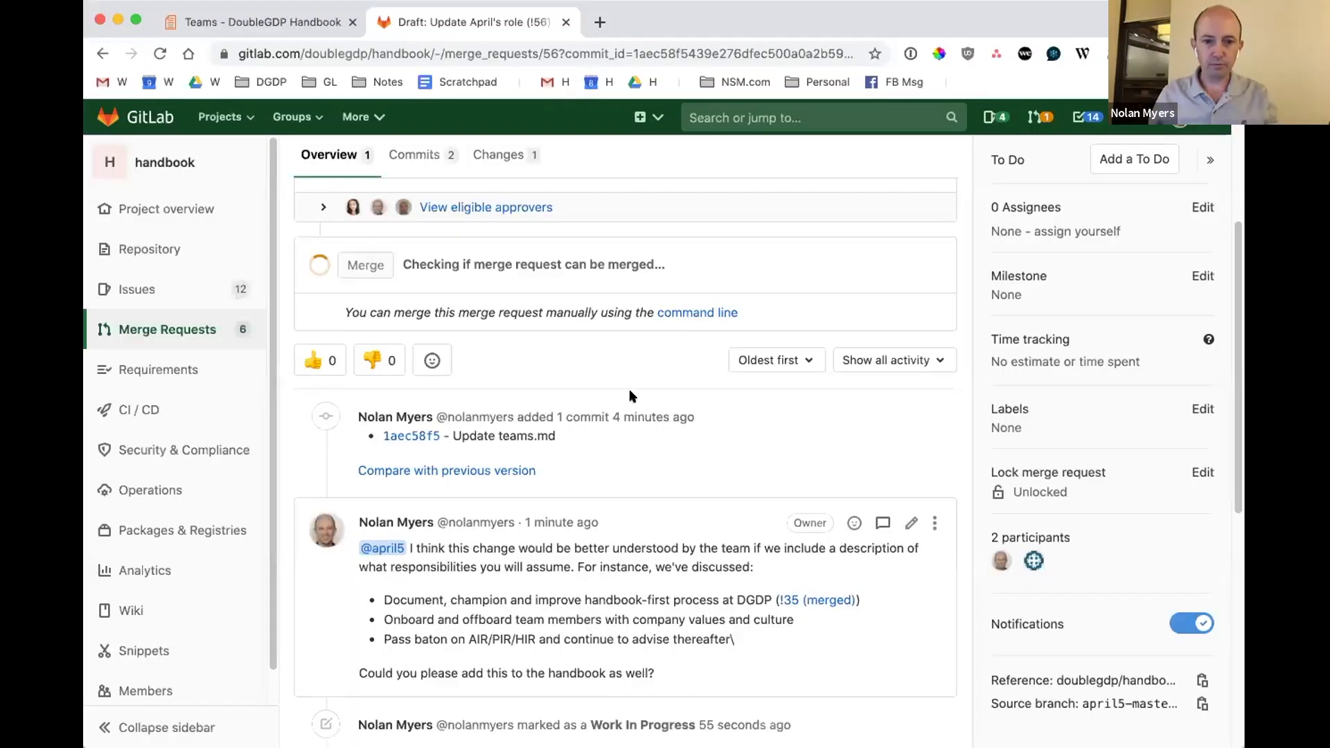
Reload merge request !56 and compare the newest docs/company/teams.md commit with the previous version.
key("super+r")
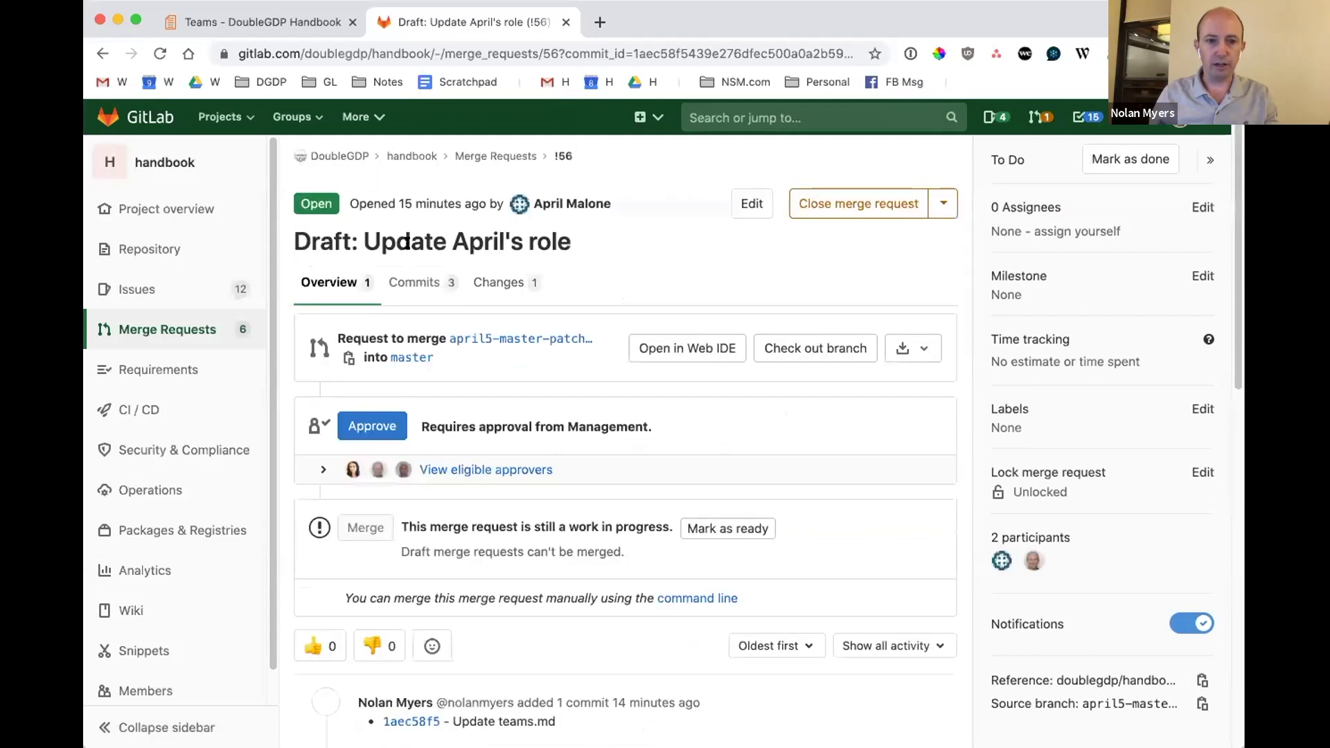
scroll(585, 543, "down", 10)
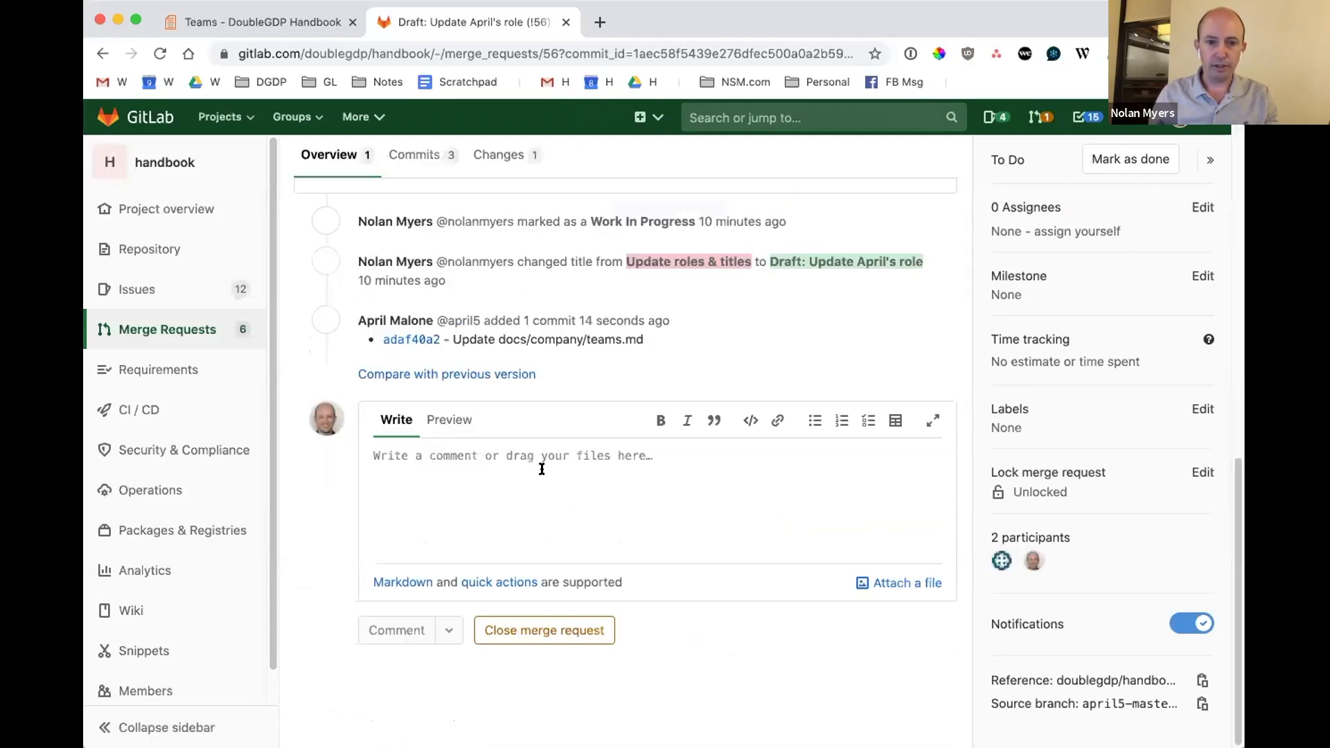
left_click(388, 375)
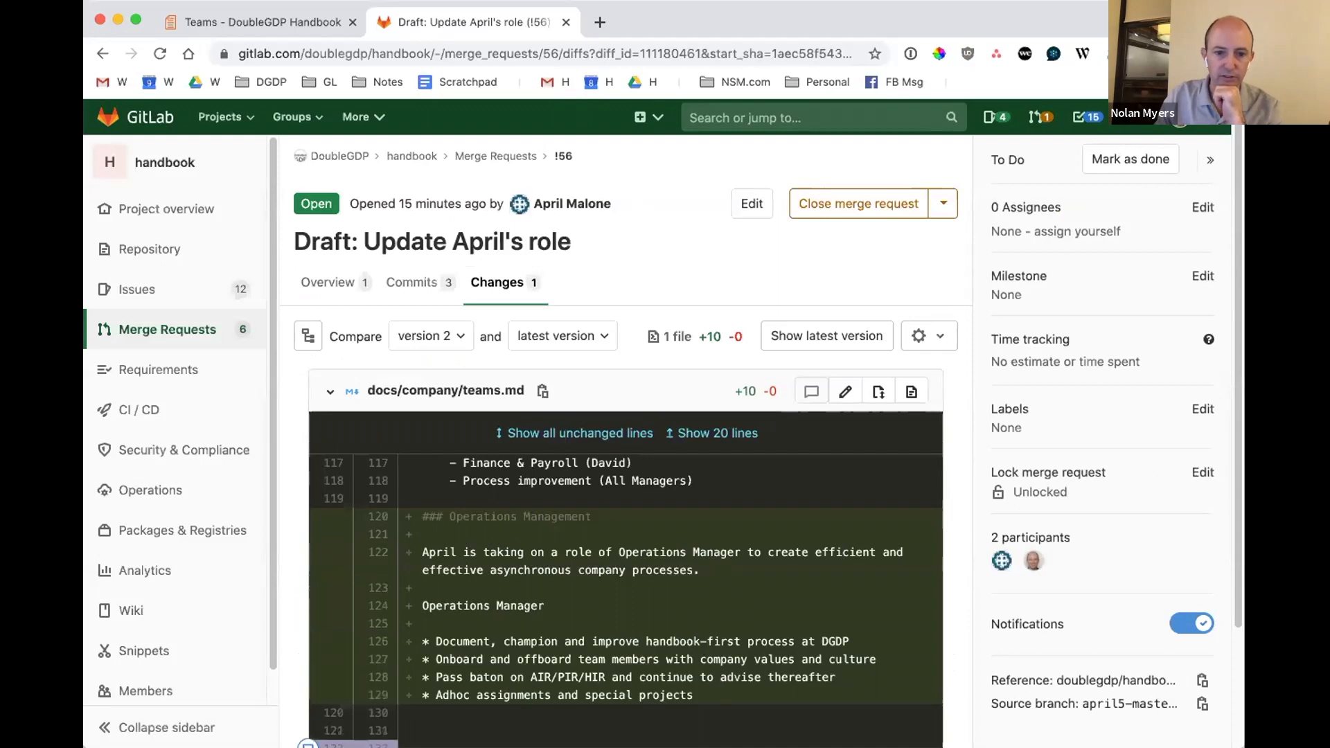
Open teams.md for editing and reword the start of the Operations Management paragraph to "The role of Operations Manager is to create".
left_click(845, 391)
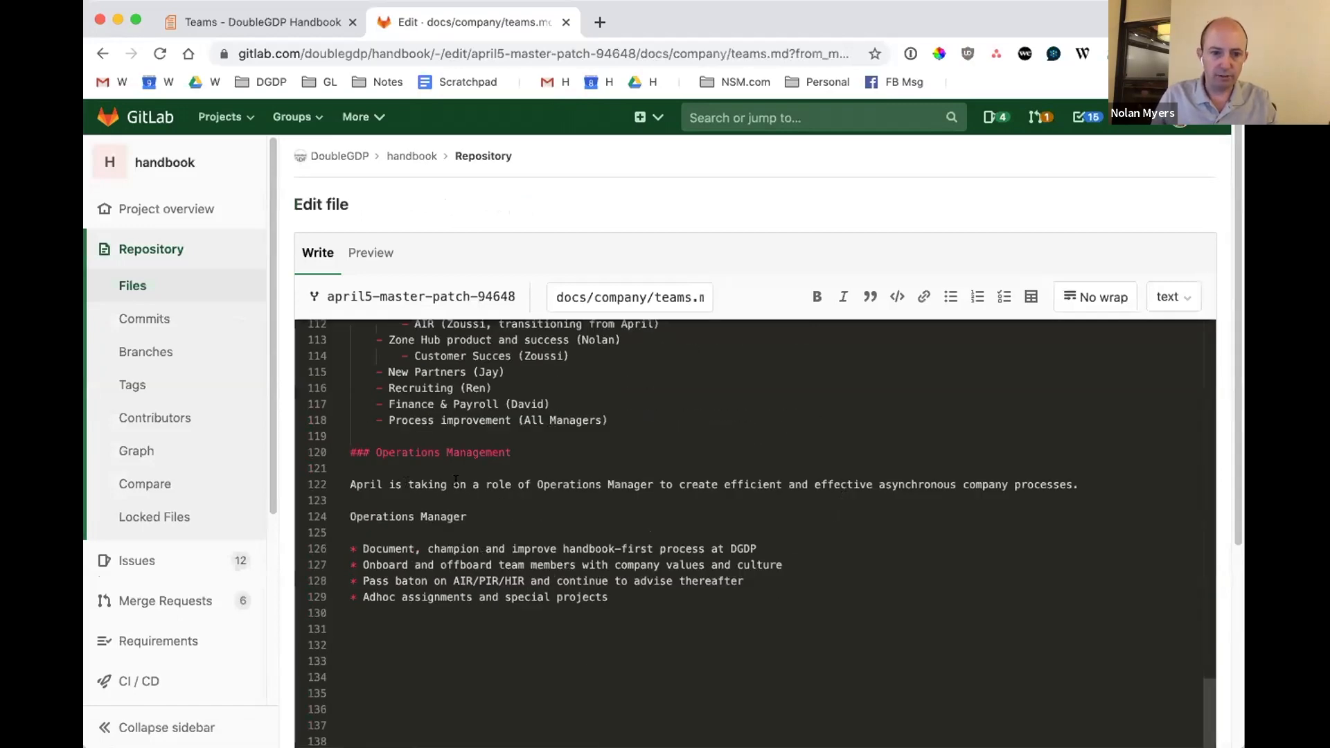
left_click_drag(385, 483, 449, 479)
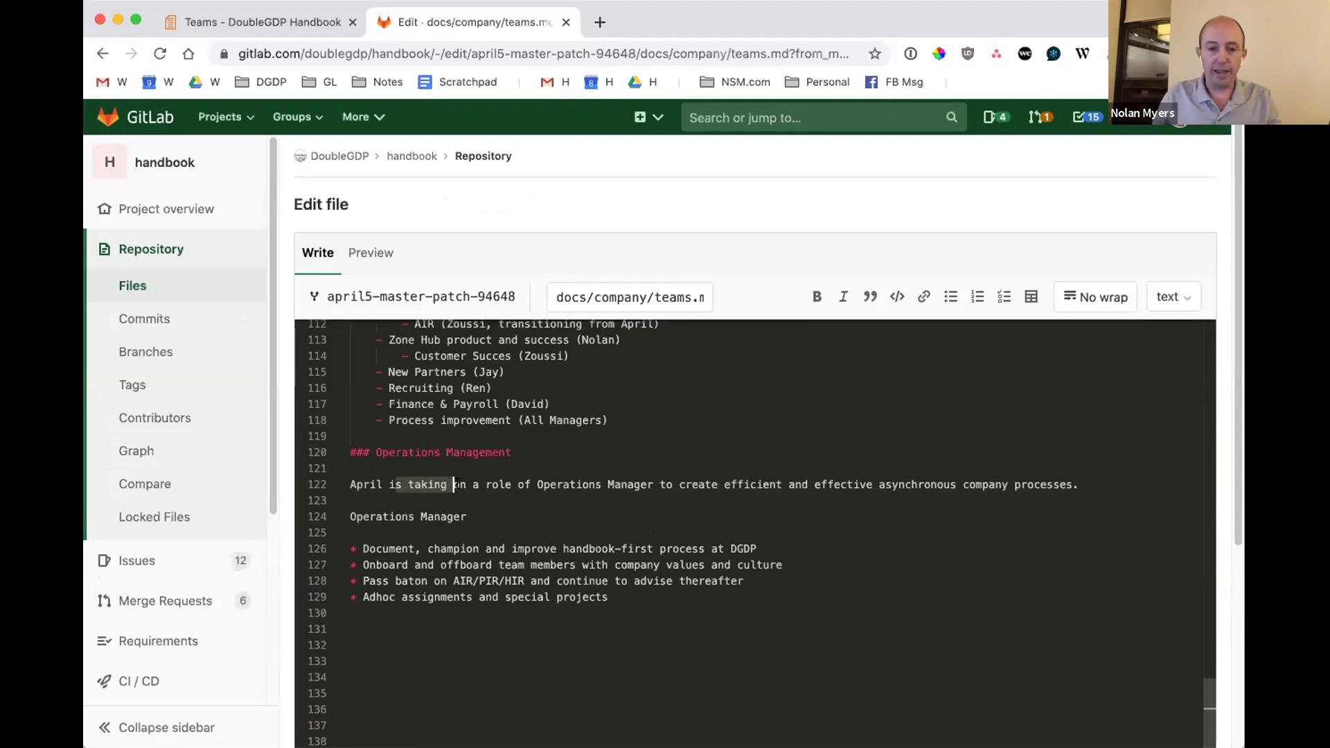
left_click(454, 484)
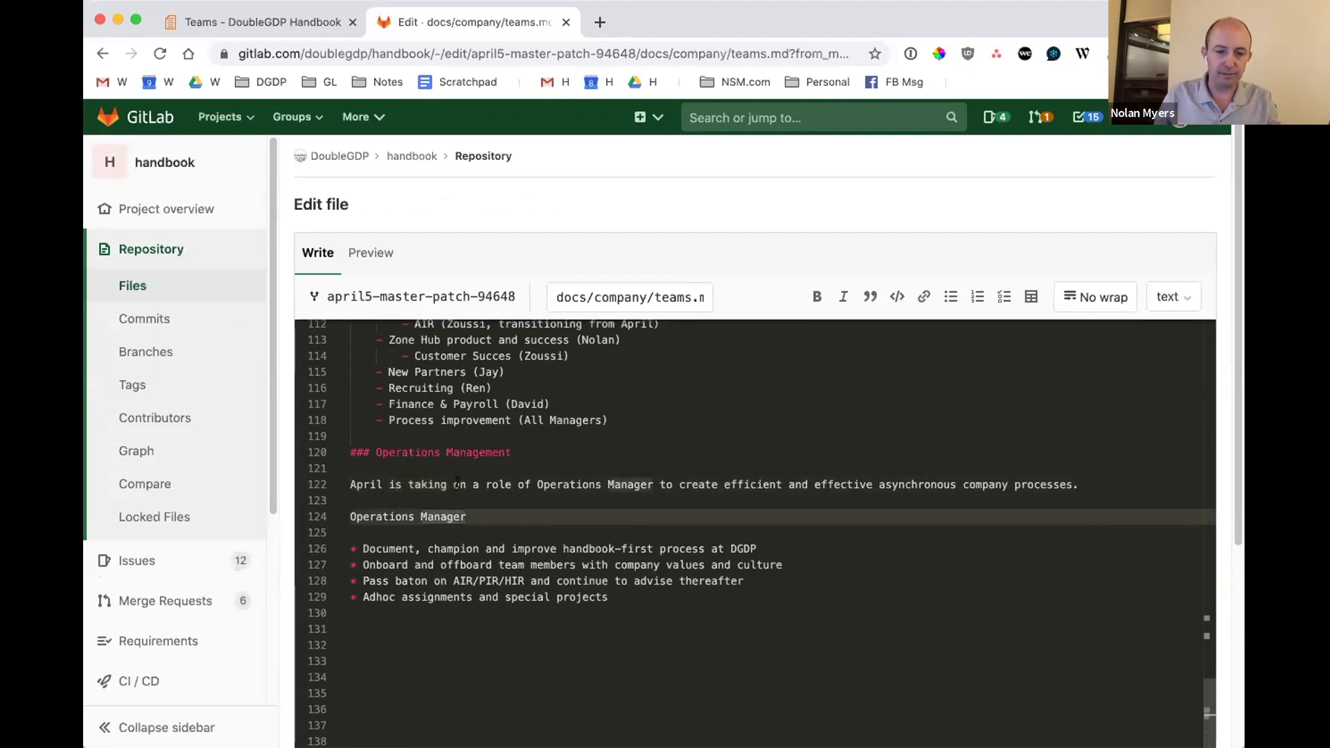
left_click_drag(531, 485, 347, 485)
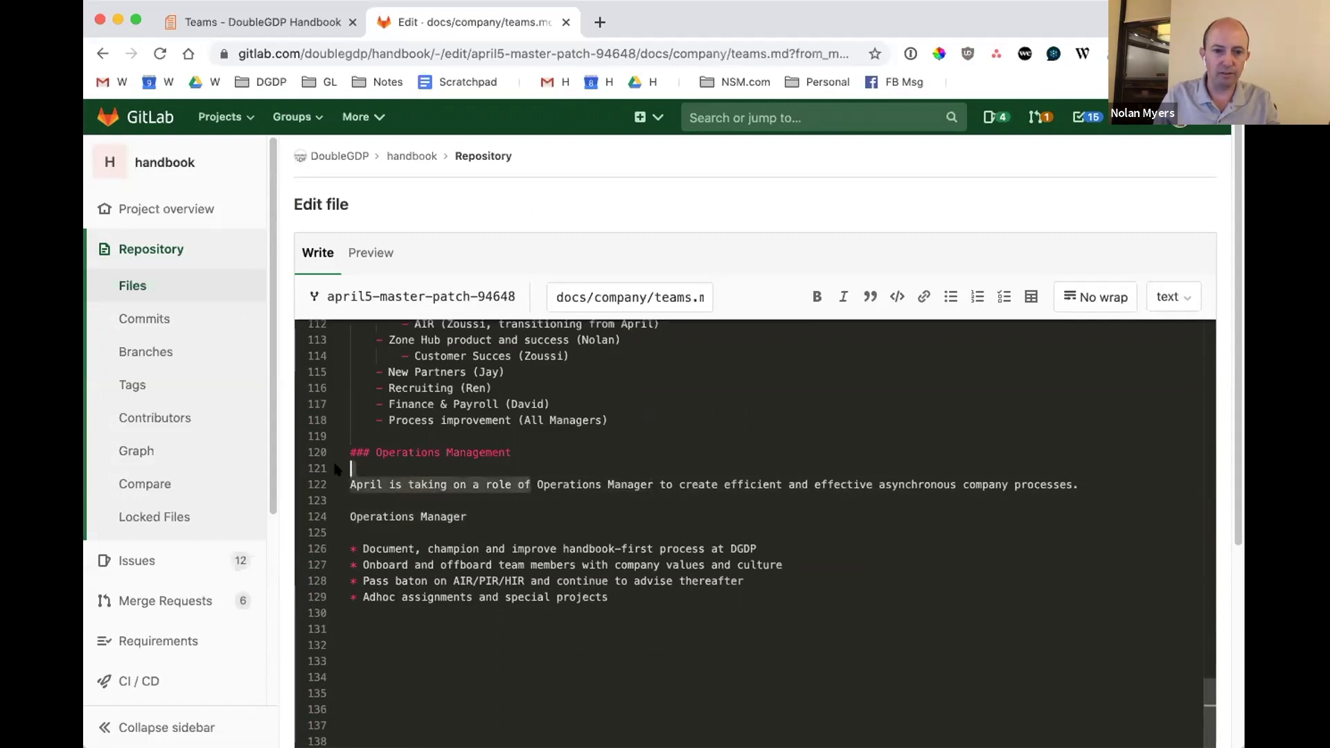
type("The role of")
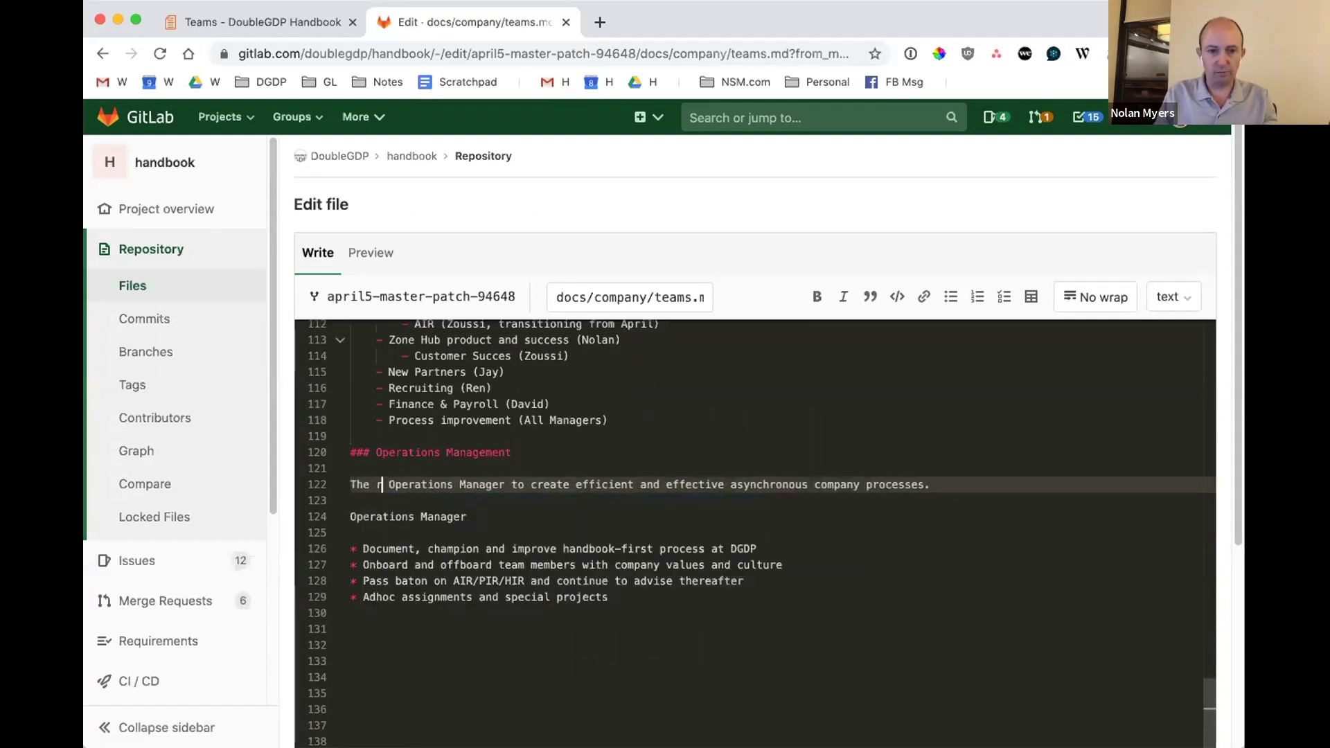
key("BackSpace")
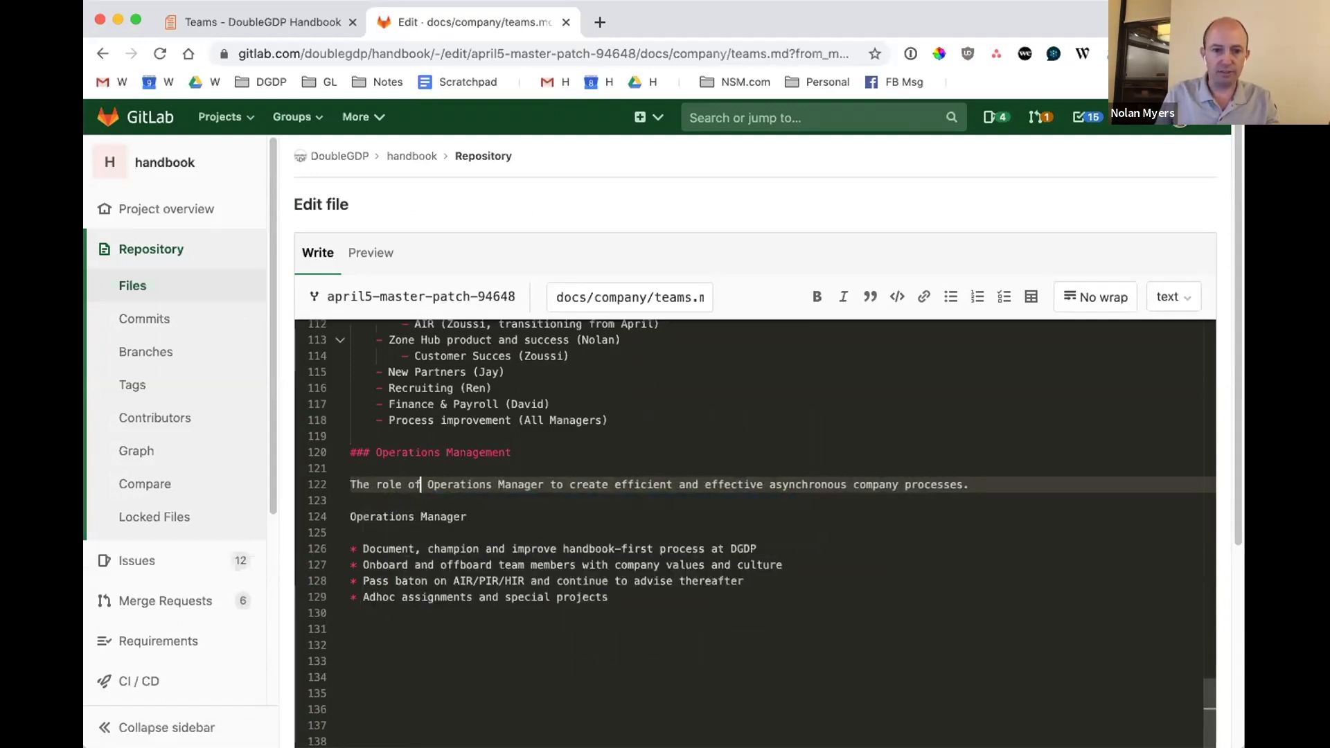
type("is")
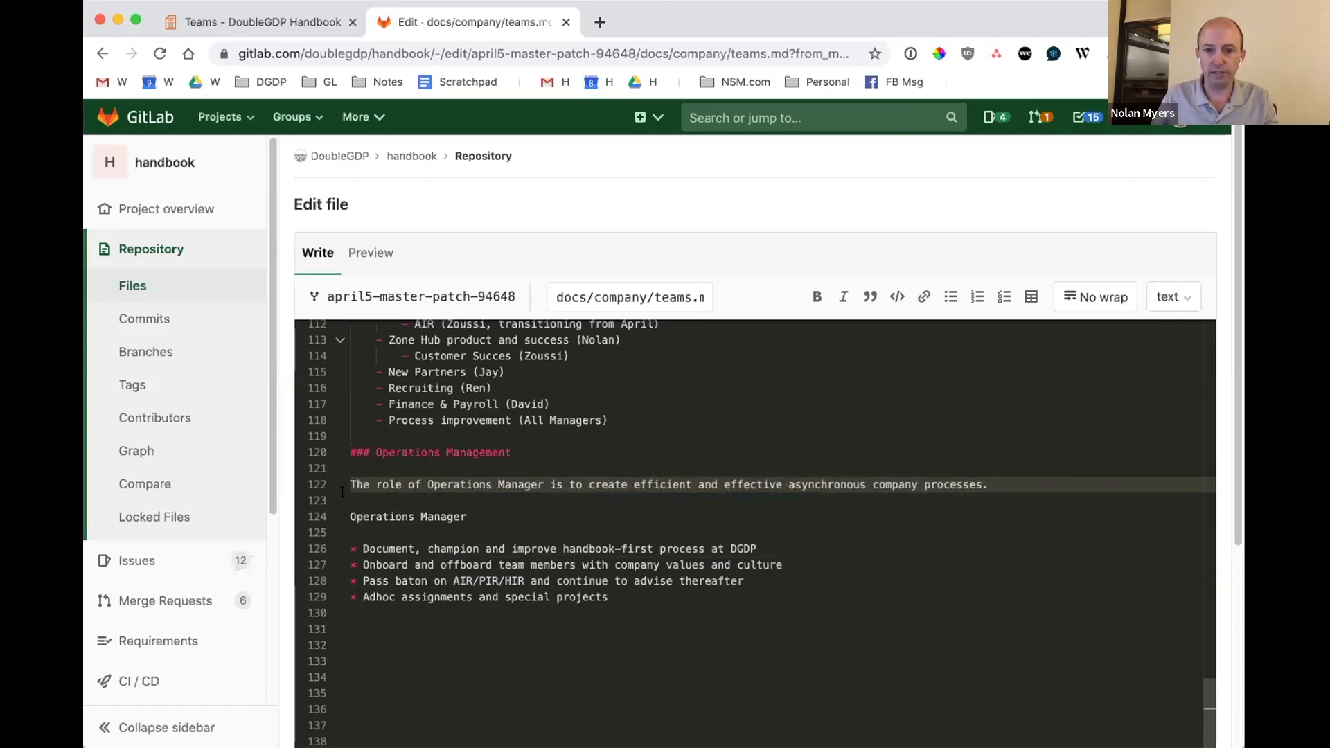
Reword the paragraph's opening to "The purpose of the Operations Manager role is to create".
double_click(386, 481)
type("purpose")
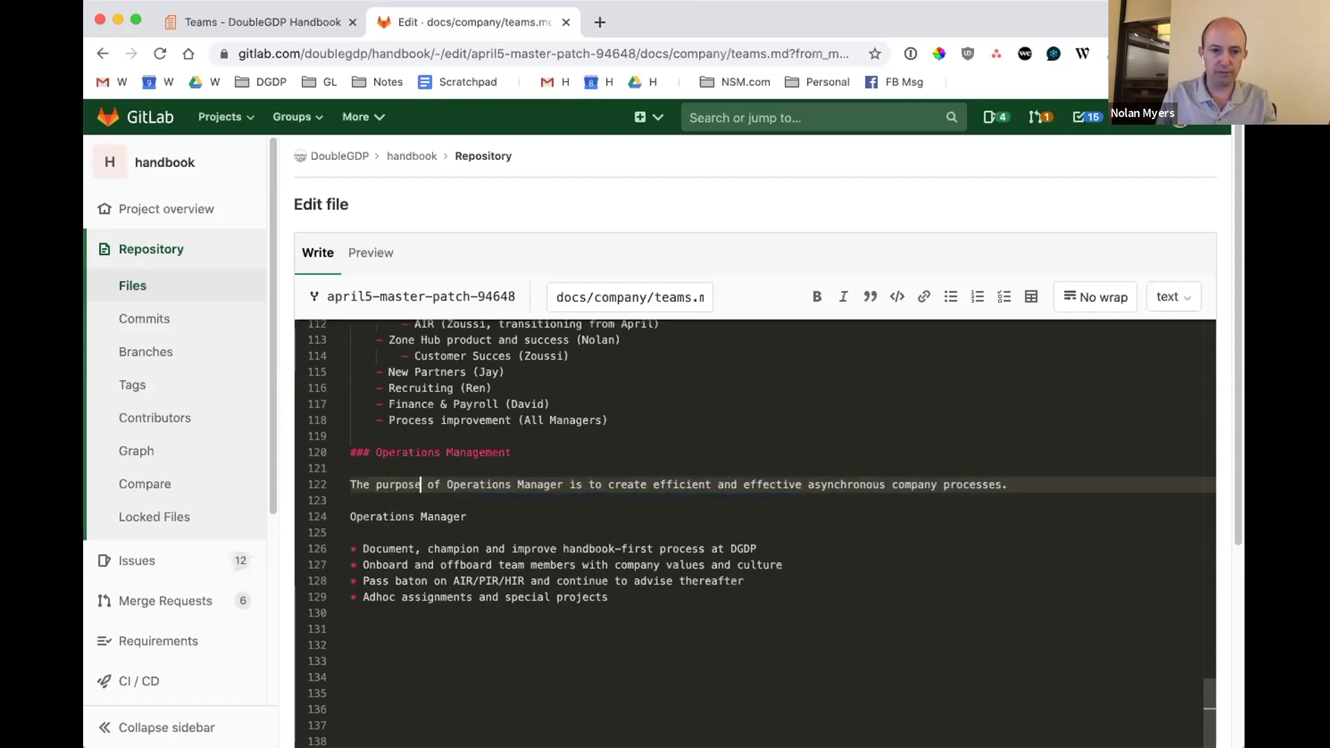
left_click(445, 484)
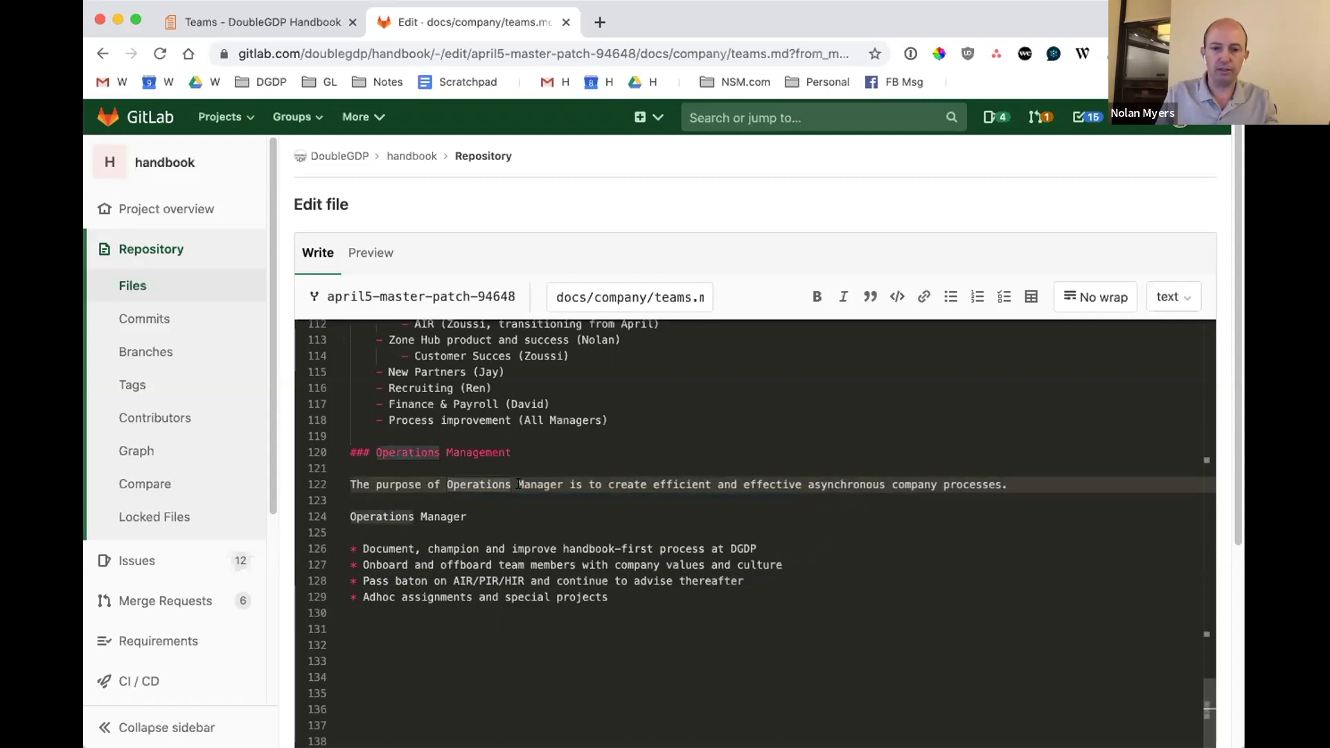
type("the ")
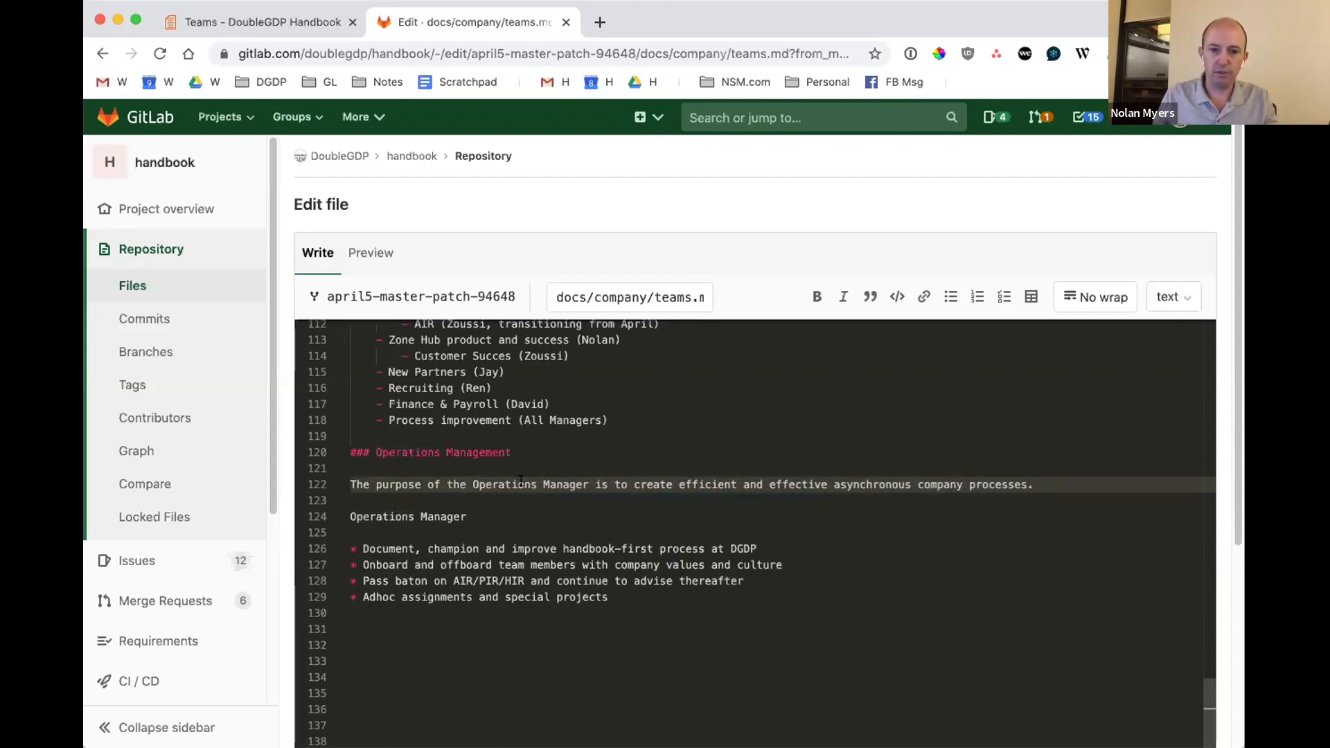
type("role")
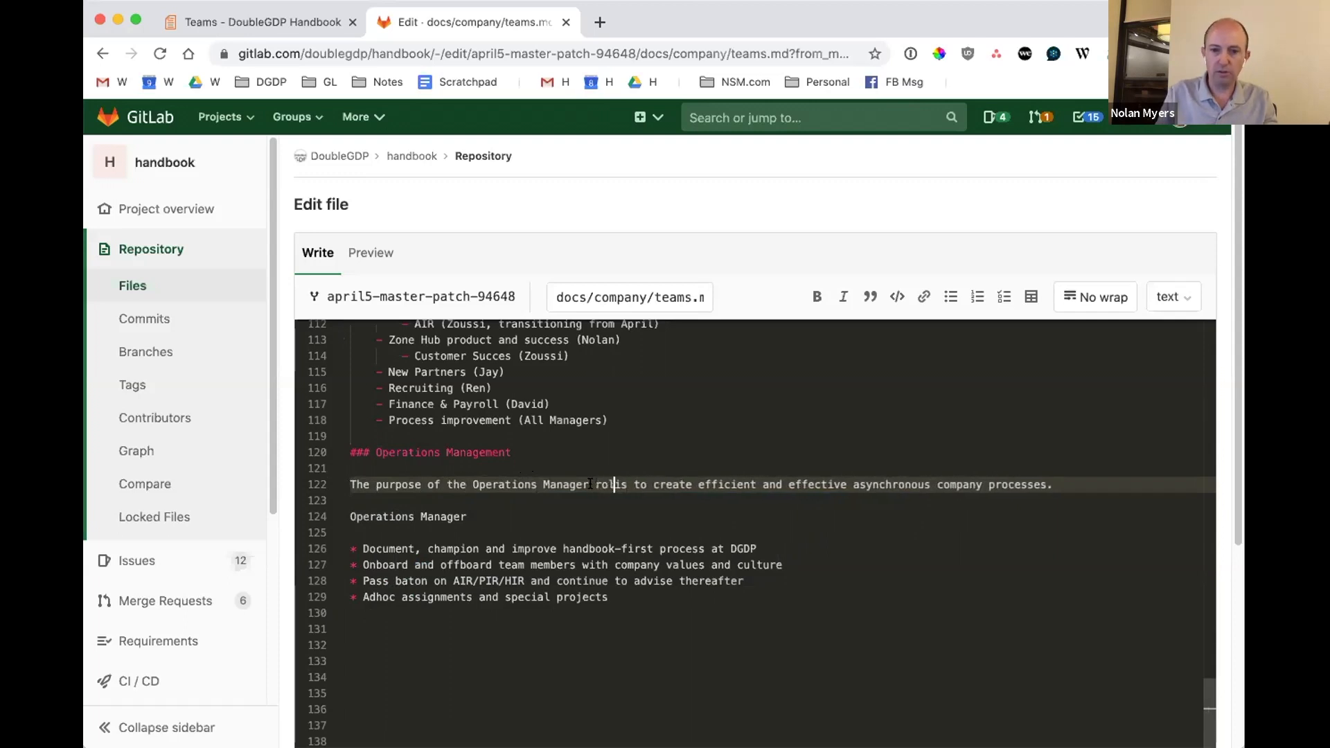
Remove the separate "Operations Manager" line and its extra blank line, and end the intro paragraph with "This includes the following:".
triple_click(461, 512)
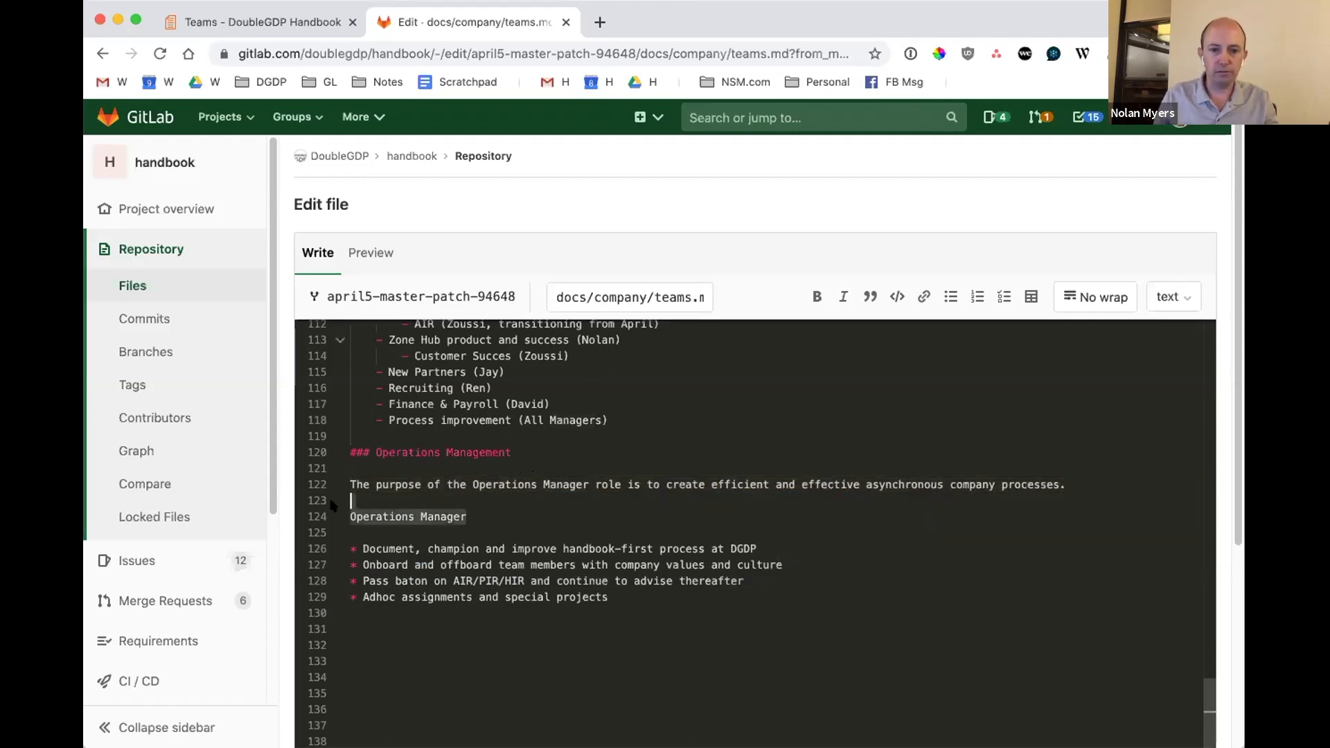
key("BackSpace")
key("Left")
type("Tg")
key("BackSpace")
type("his includes the foll")
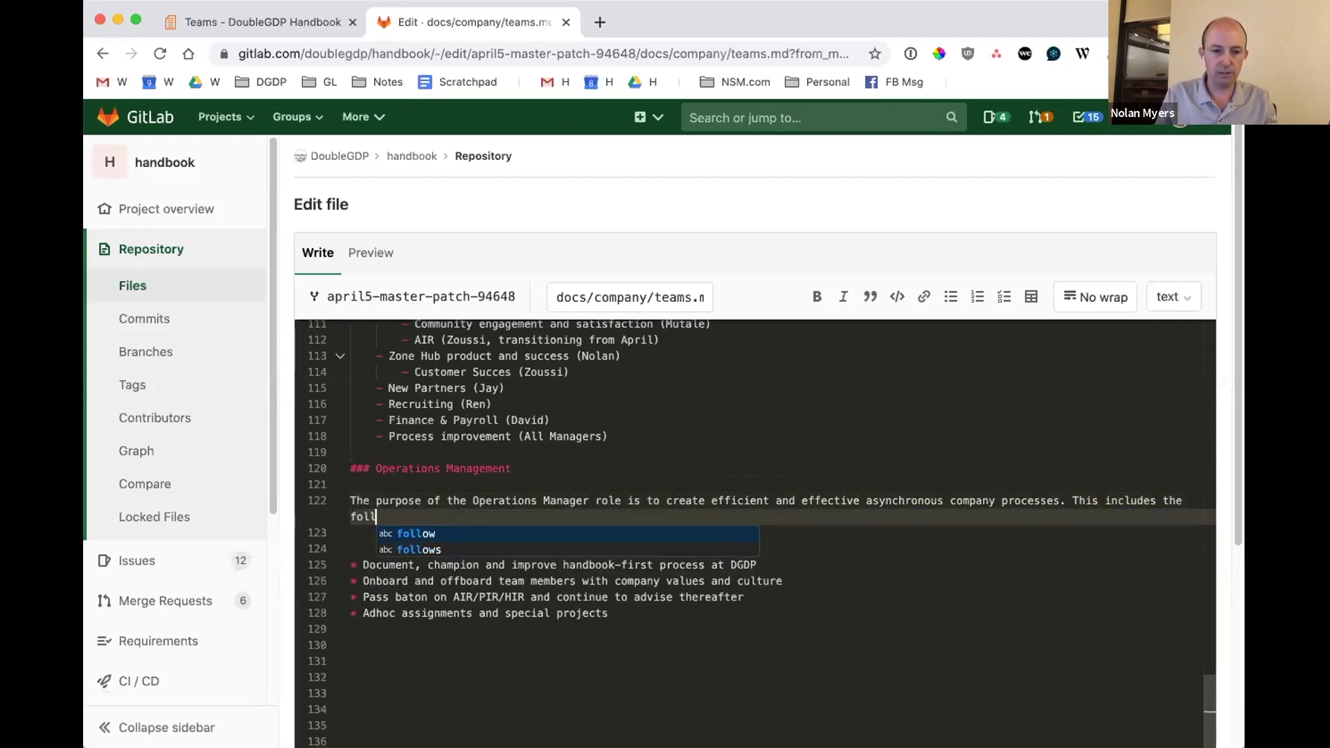
type("owing:")
key("Down")
key("BackSpace")
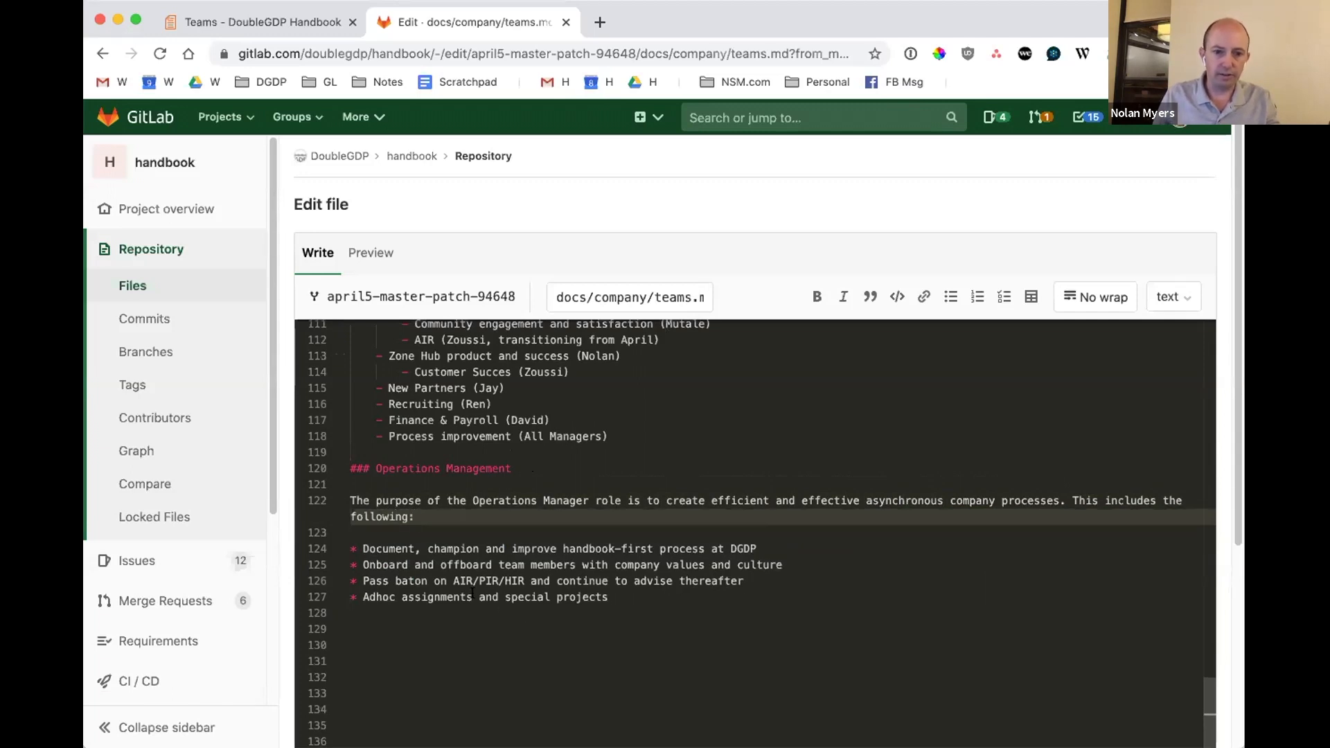
Delete the AIR/PIR/HIR baton bullet and append "from CEO" to the adhoc assignments and special projects bullet.
triple_click(455, 582)
key("BackSpace")
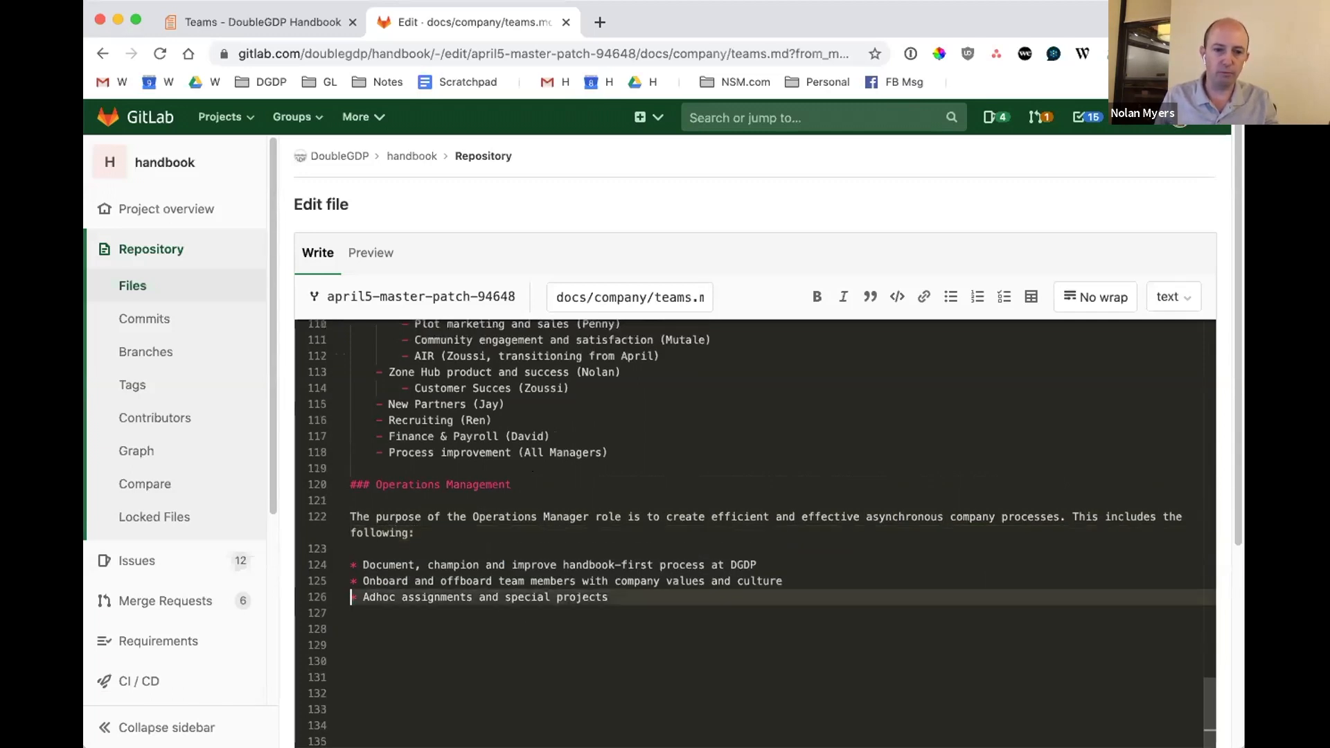
left_click(647, 595)
type("a")
key("BackSpace")
type("from CEO")
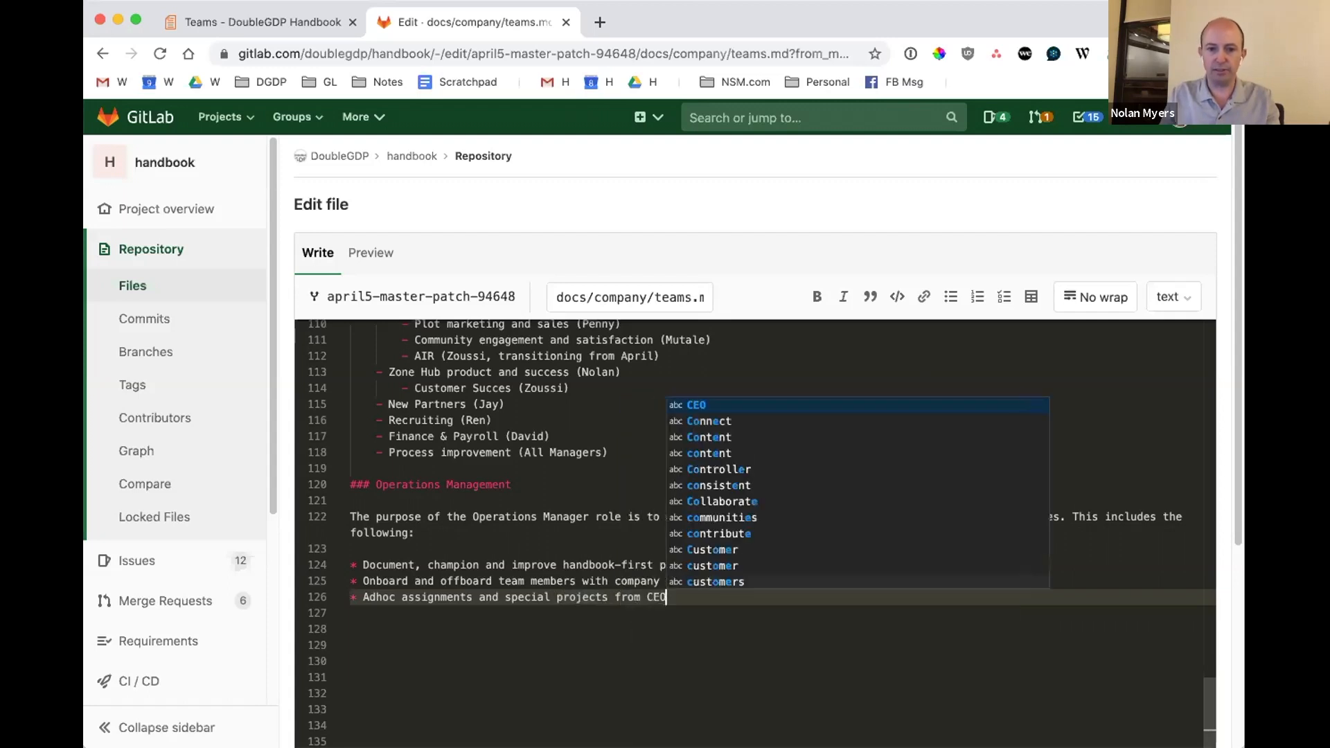
key("Escape")
left_click(875, 655)
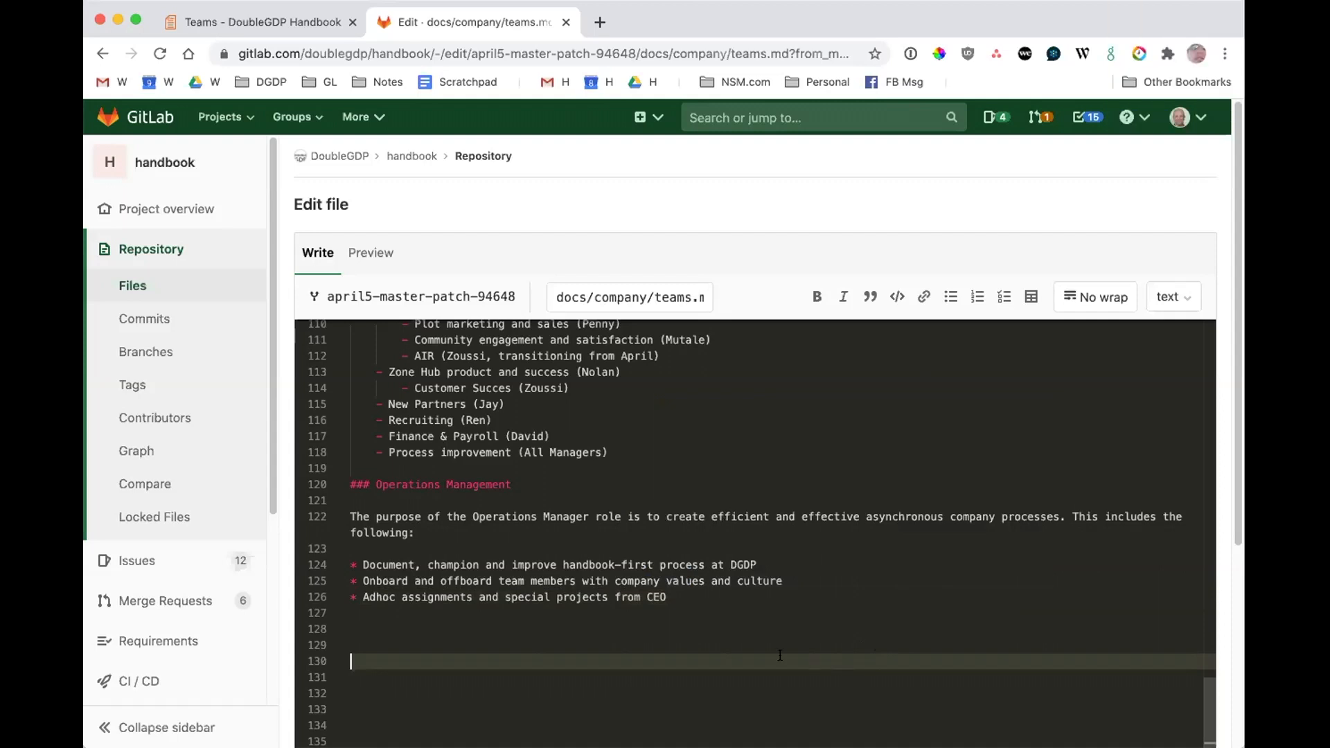
Commit the teams.md edits to the merge request's source branch and check the Operations Management section in the diff.
scroll(238, 439, "down", 2)
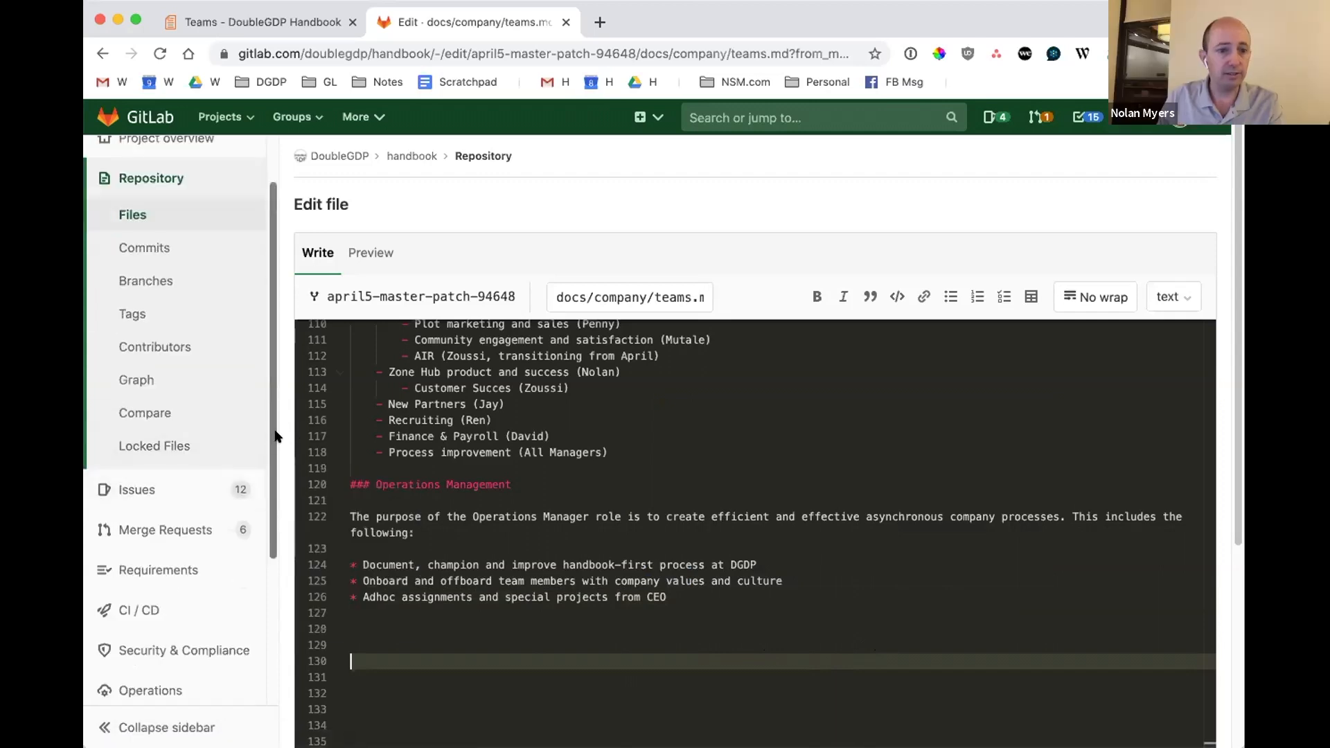
scroll(277, 439, "down", 5)
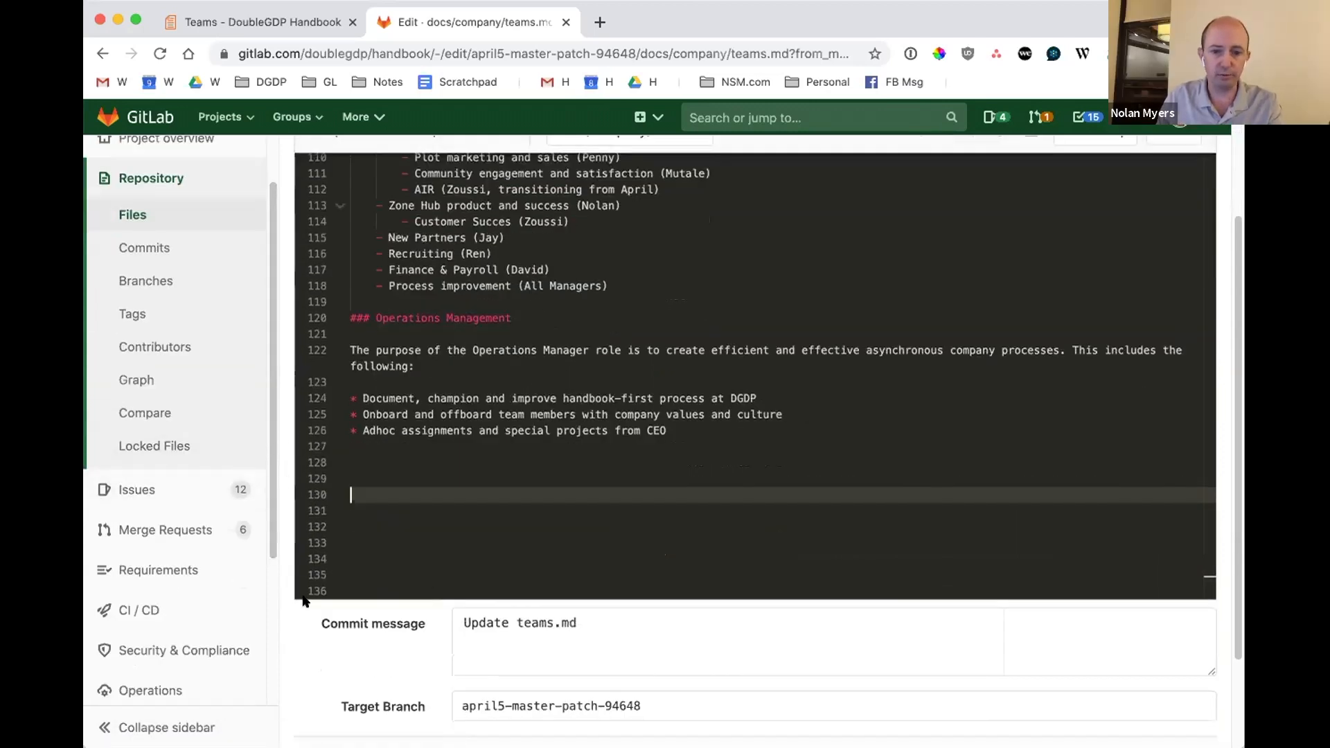
scroll(306, 603, "down", 4)
left_click(351, 644)
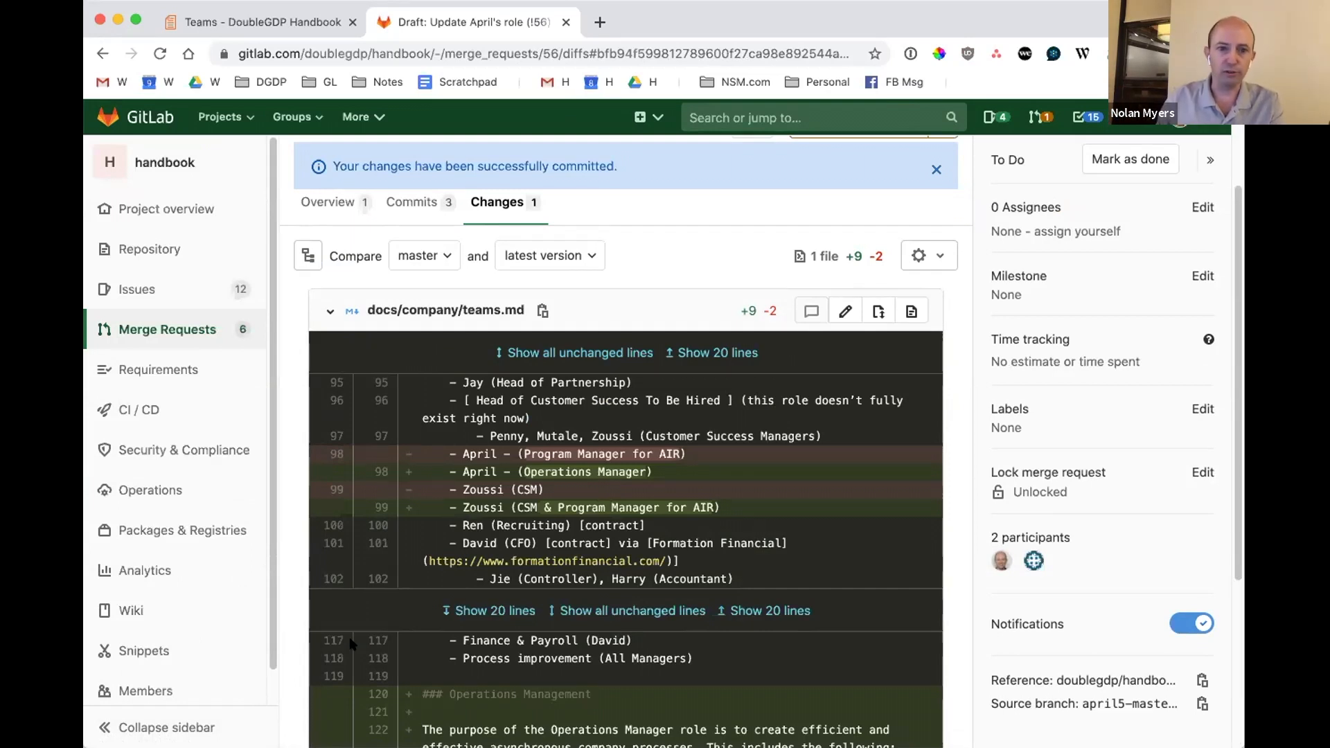
scroll(292, 319, "down", 4)
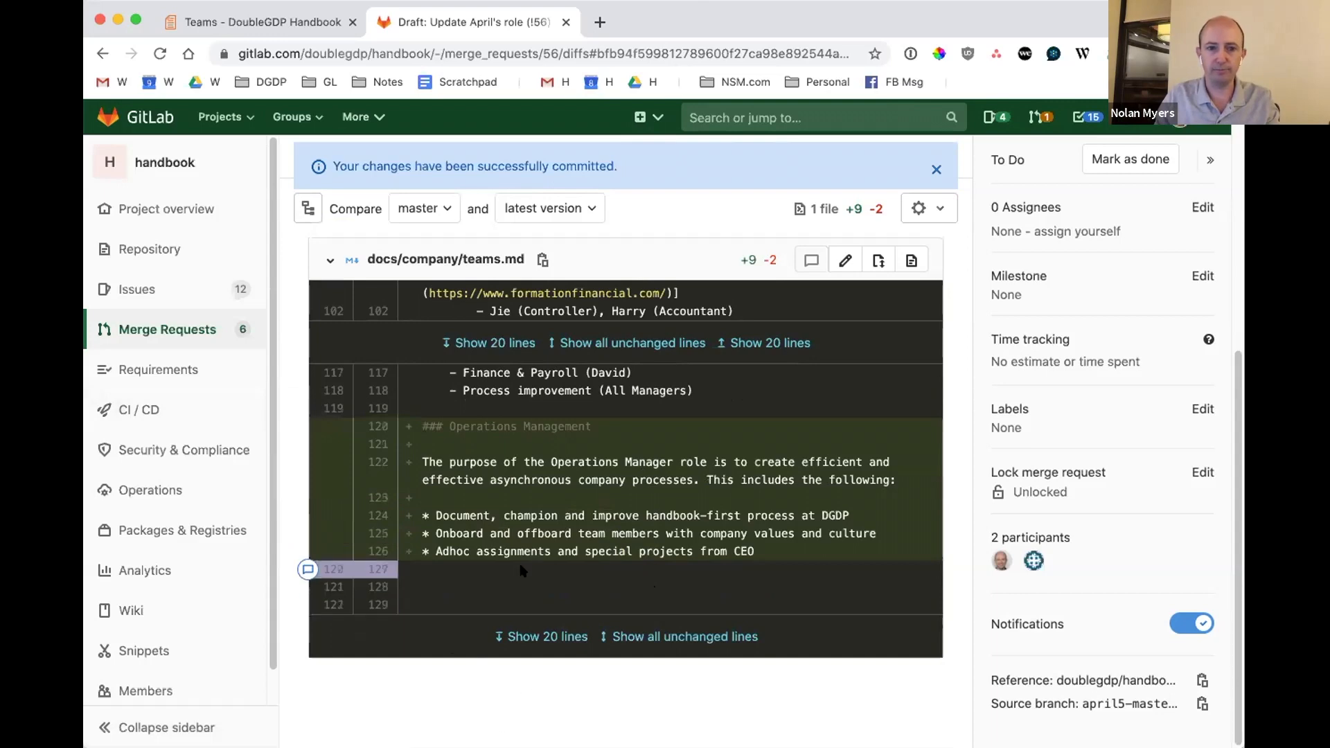
Dismiss the commit notice and review the merge request's activity, file changes and commit list.
scroll(309, 599, "up", 6)
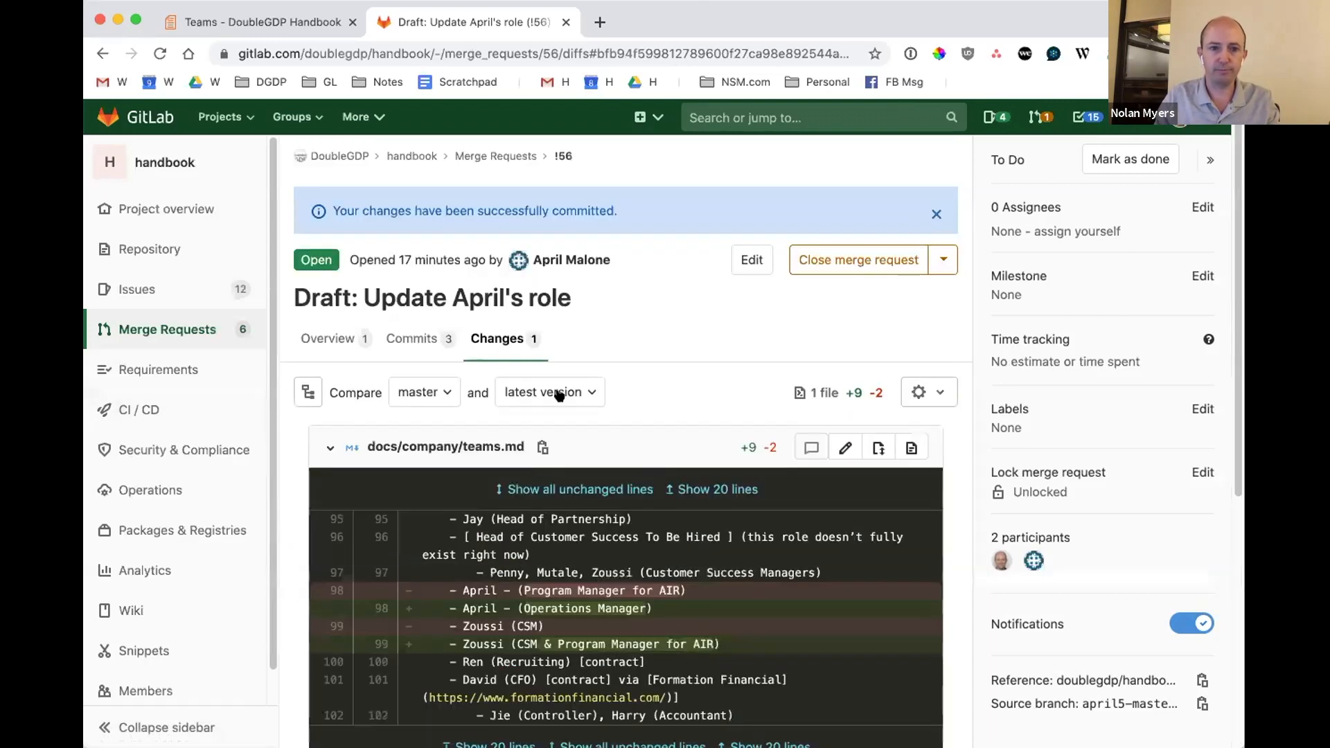
left_click(935, 215)
left_click(319, 294)
scroll(659, 541, "down", 10)
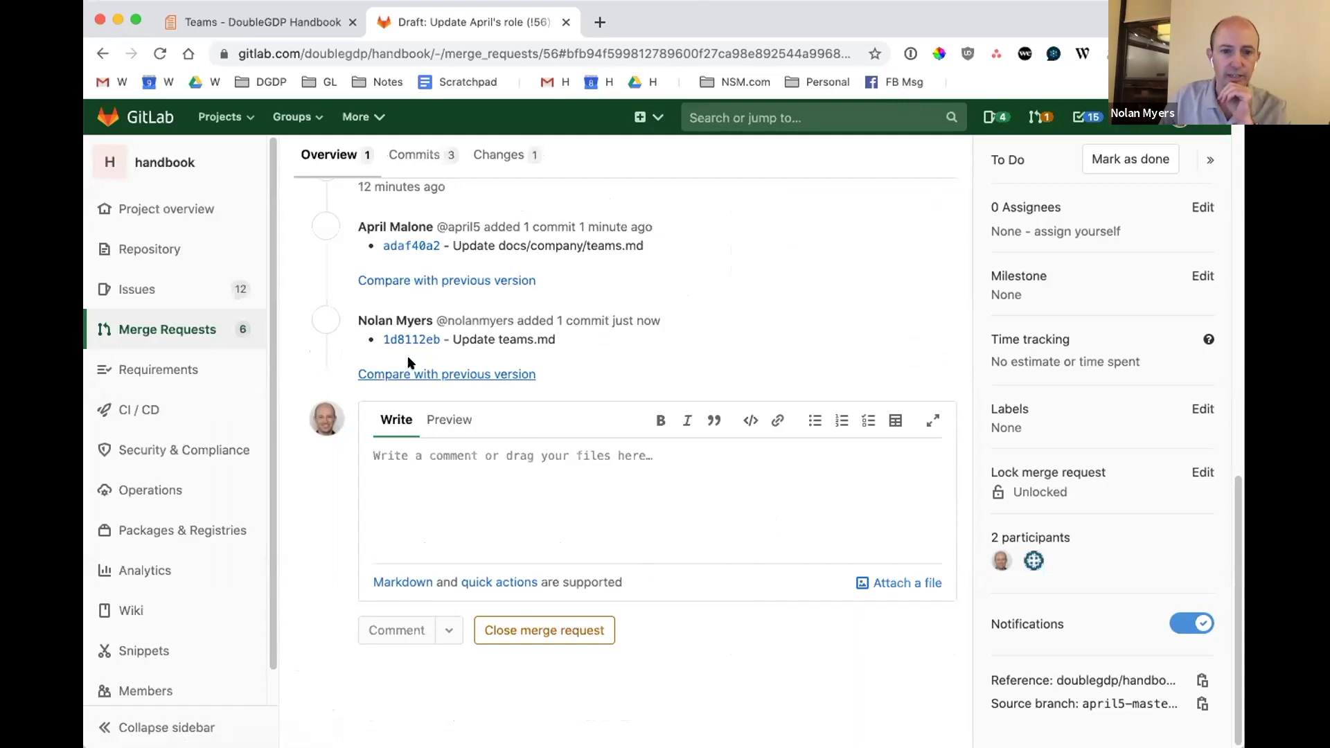
left_click(500, 156)
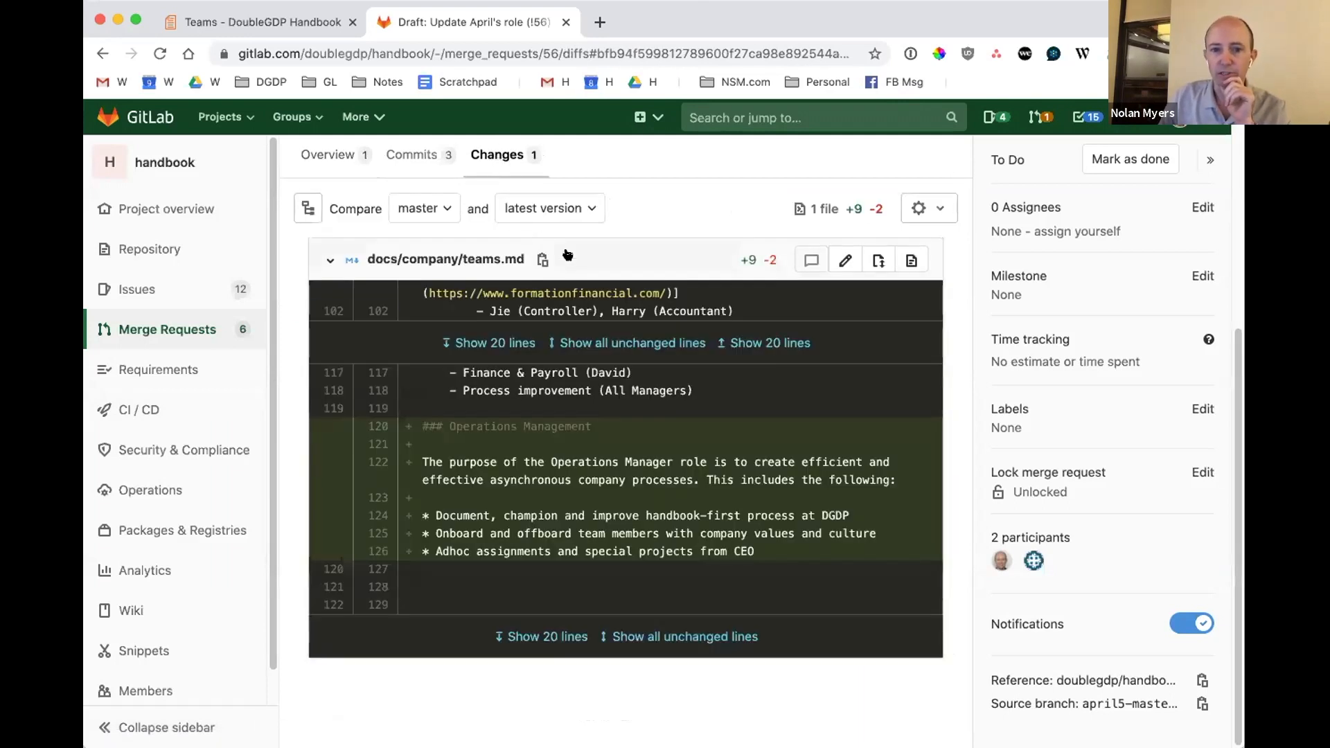
scroll(815, 521, "up", 3)
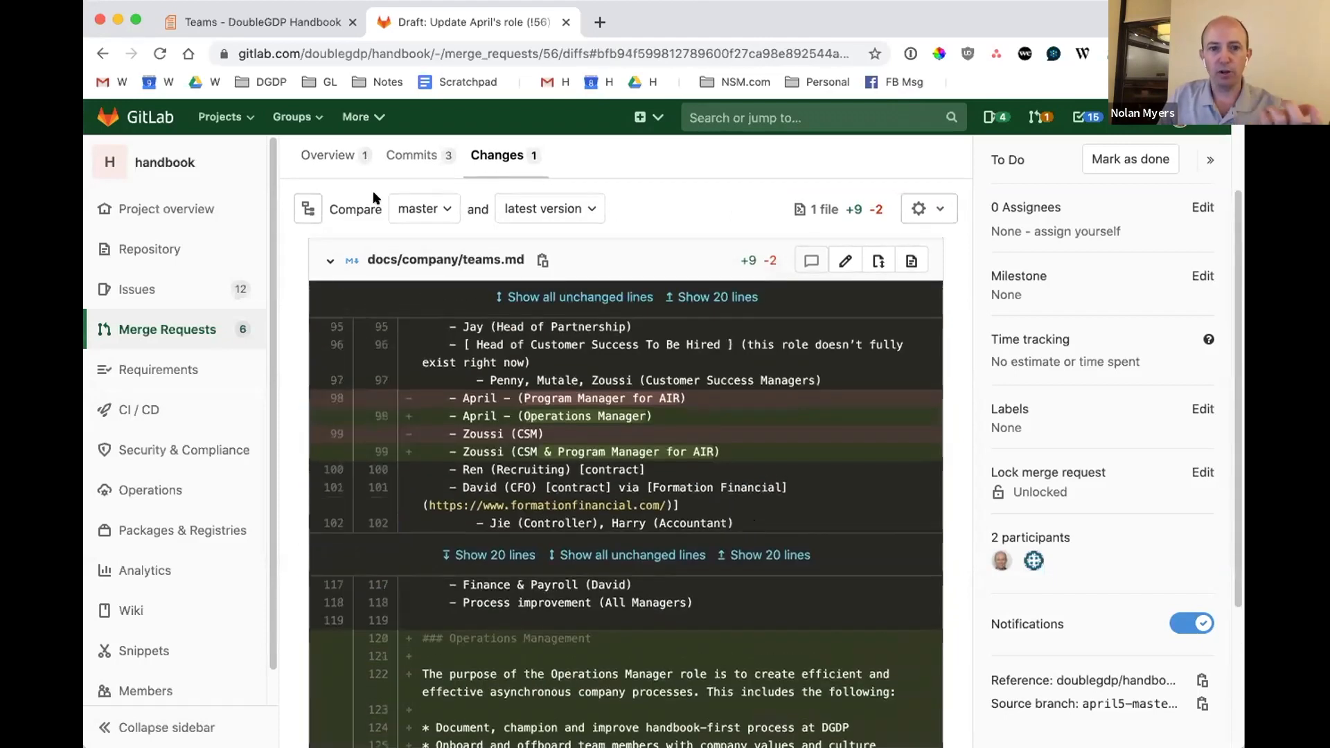
left_click(384, 154)
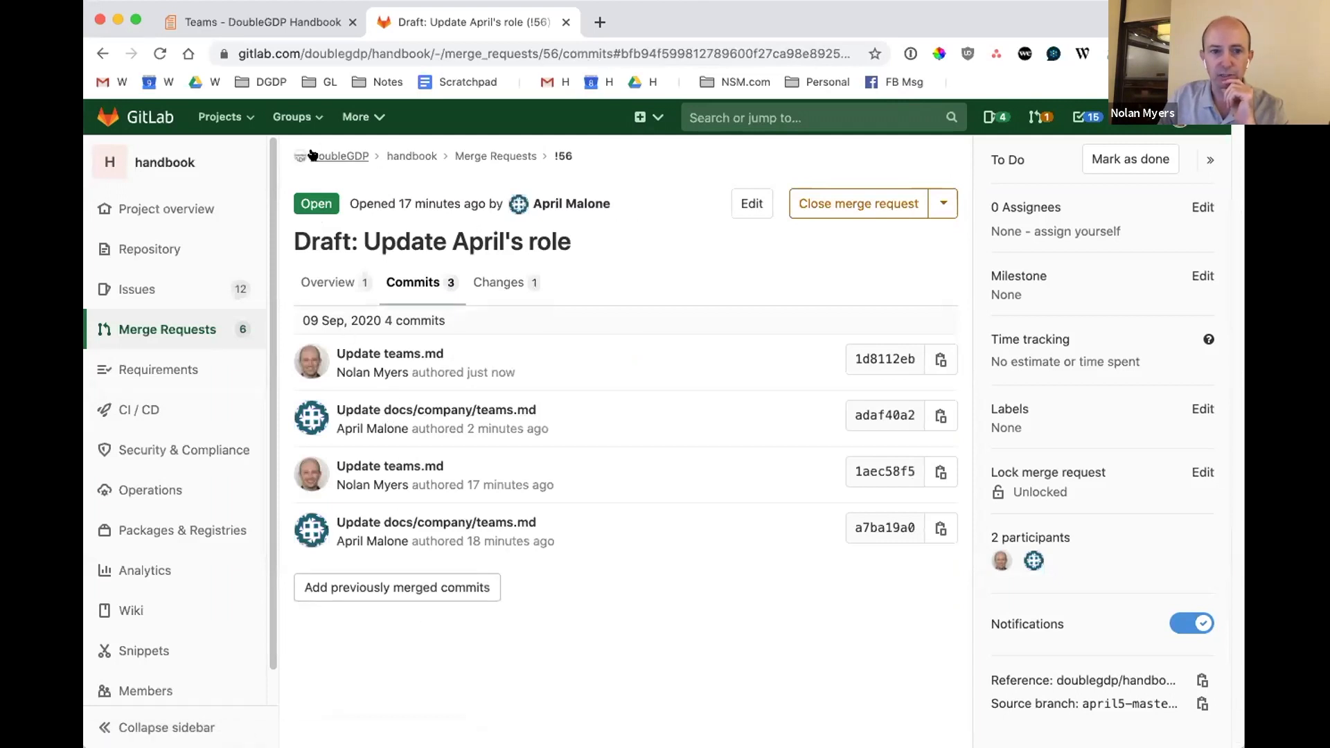
Reopen handbook merge request !56 from the DoubleGDP group's merge request list and review its status, comments and commit history.
left_click(395, 157)
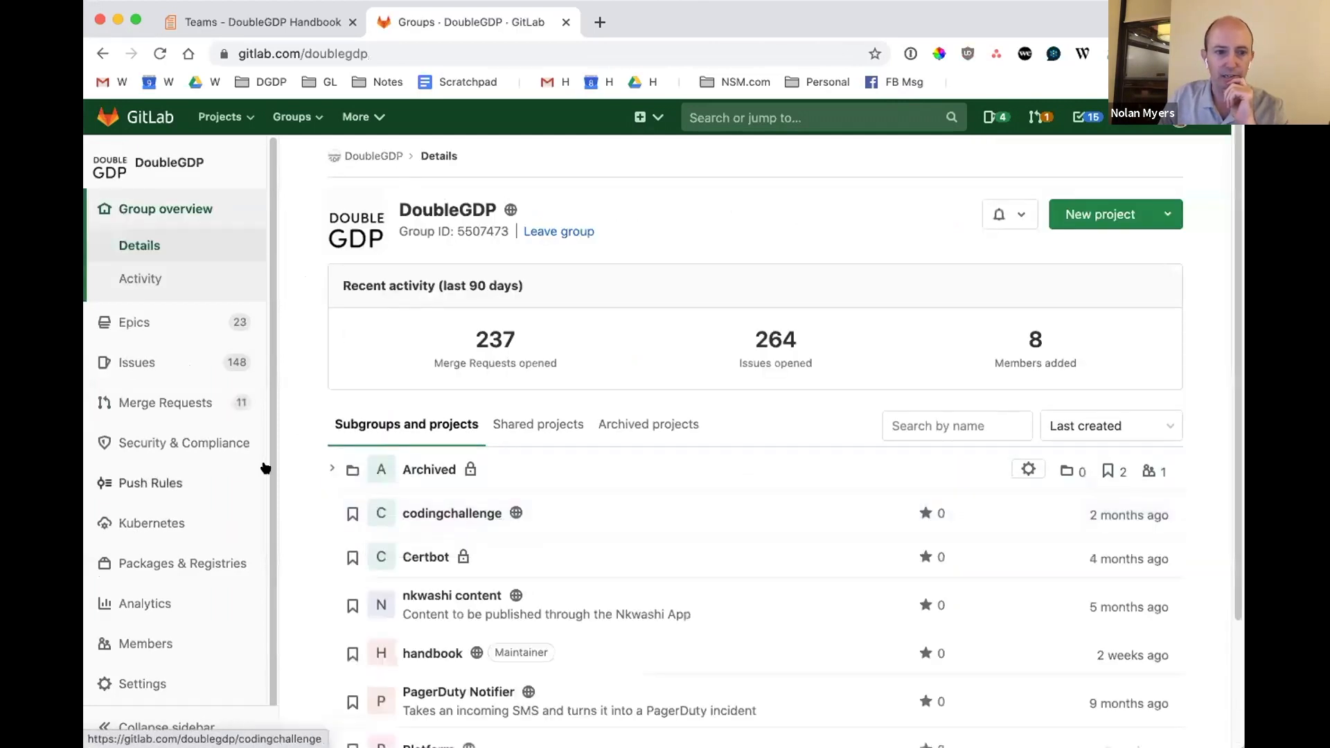
left_click(197, 413)
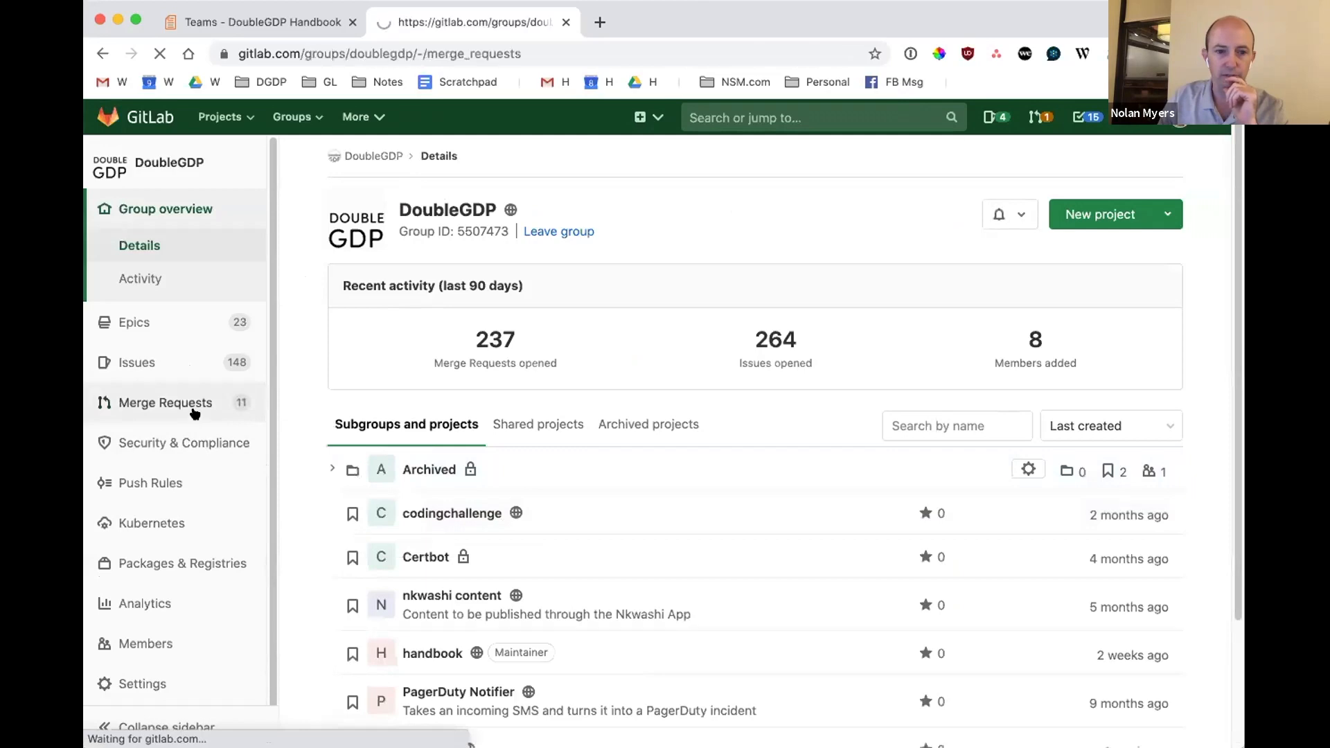
left_click(412, 299)
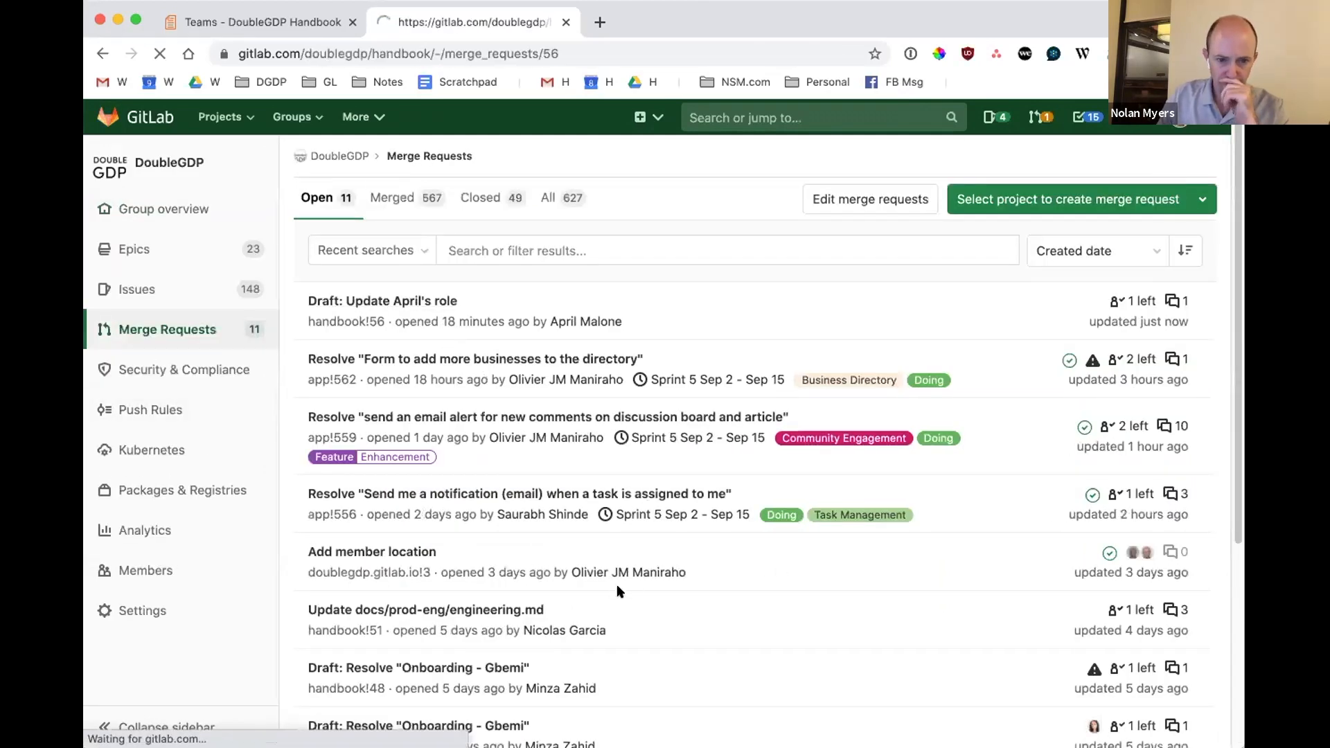
scroll(583, 413, "down", 3)
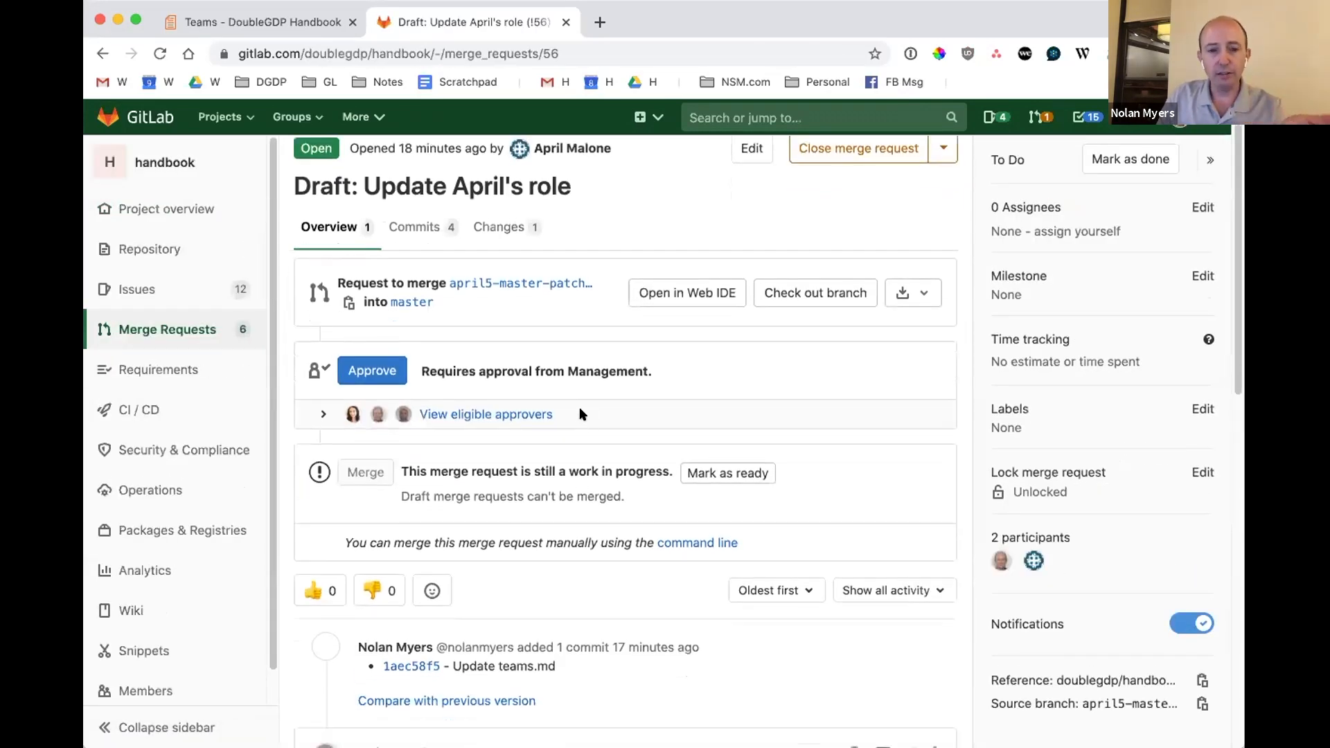
scroll(443, 568, "down", 3)
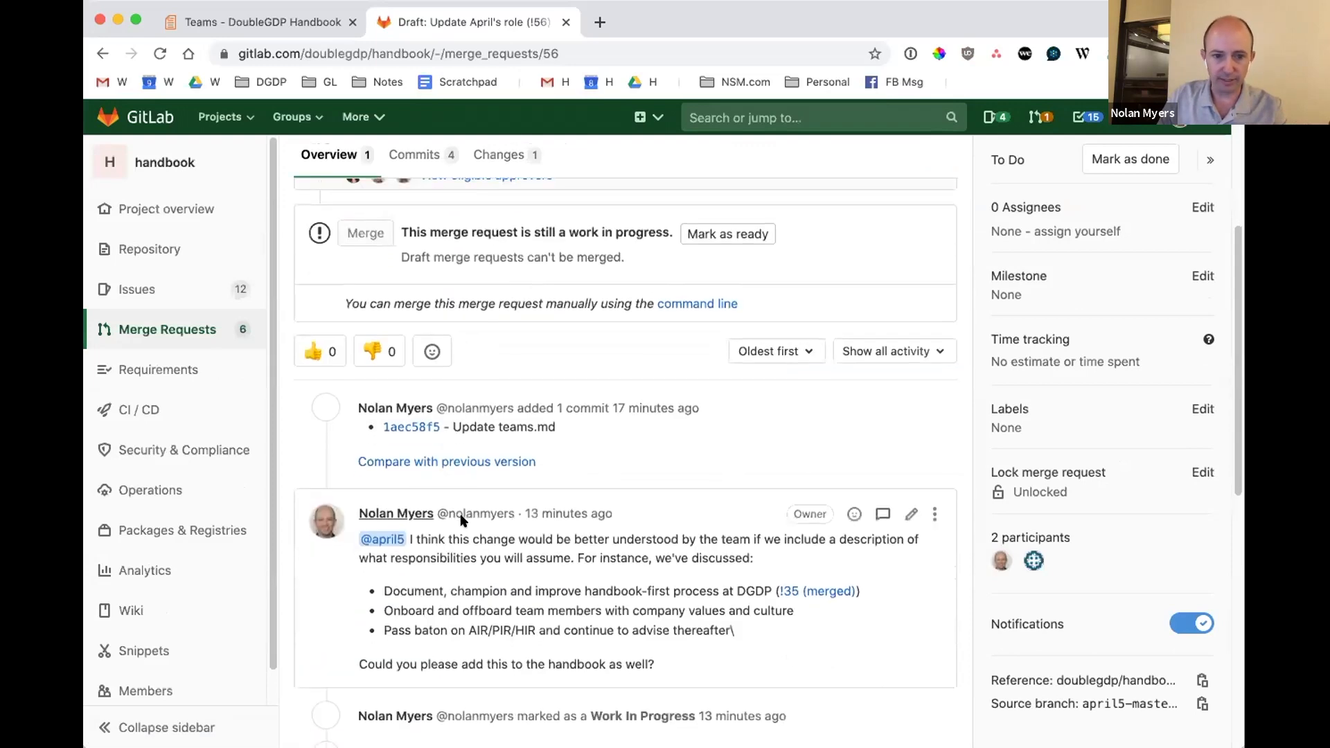
scroll(460, 549, "down", 4)
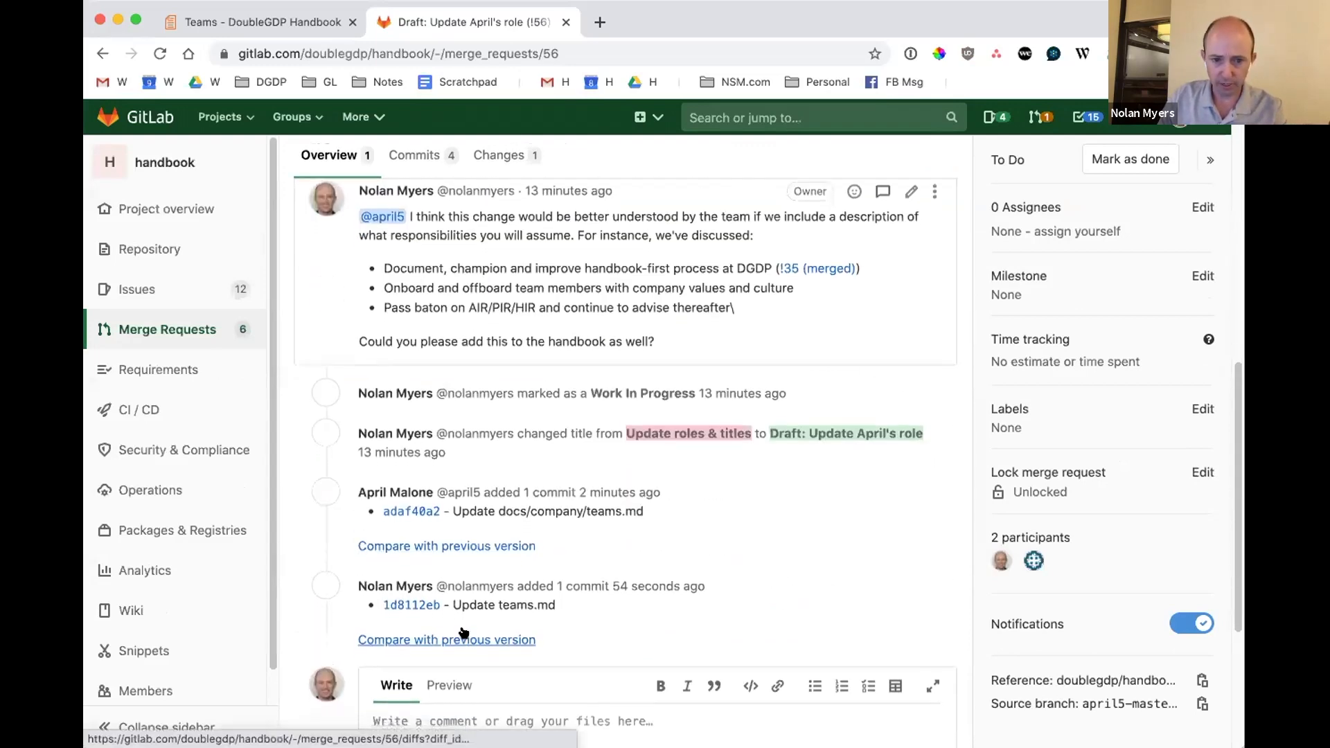
Review the teams.md changes in the merge request's diff, including the Operations Management section.
scroll(451, 634, "down", 2)
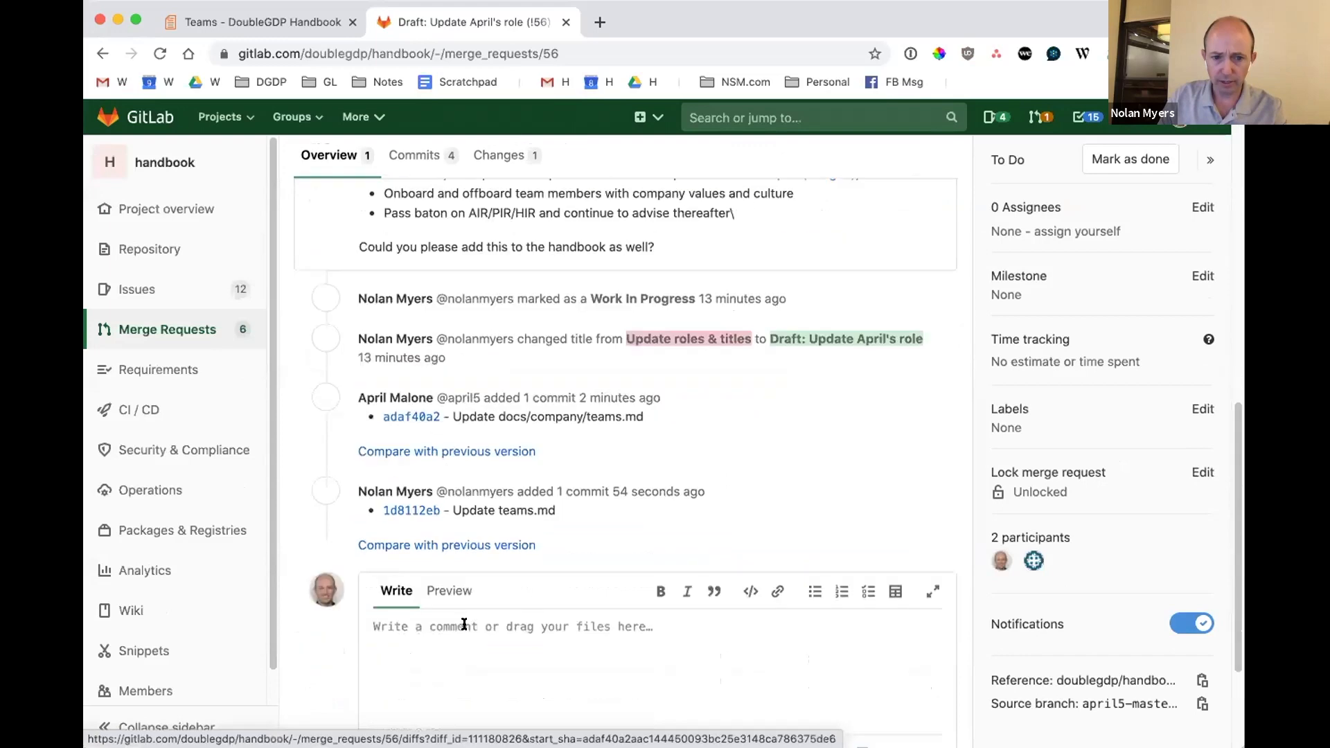
left_click(493, 155)
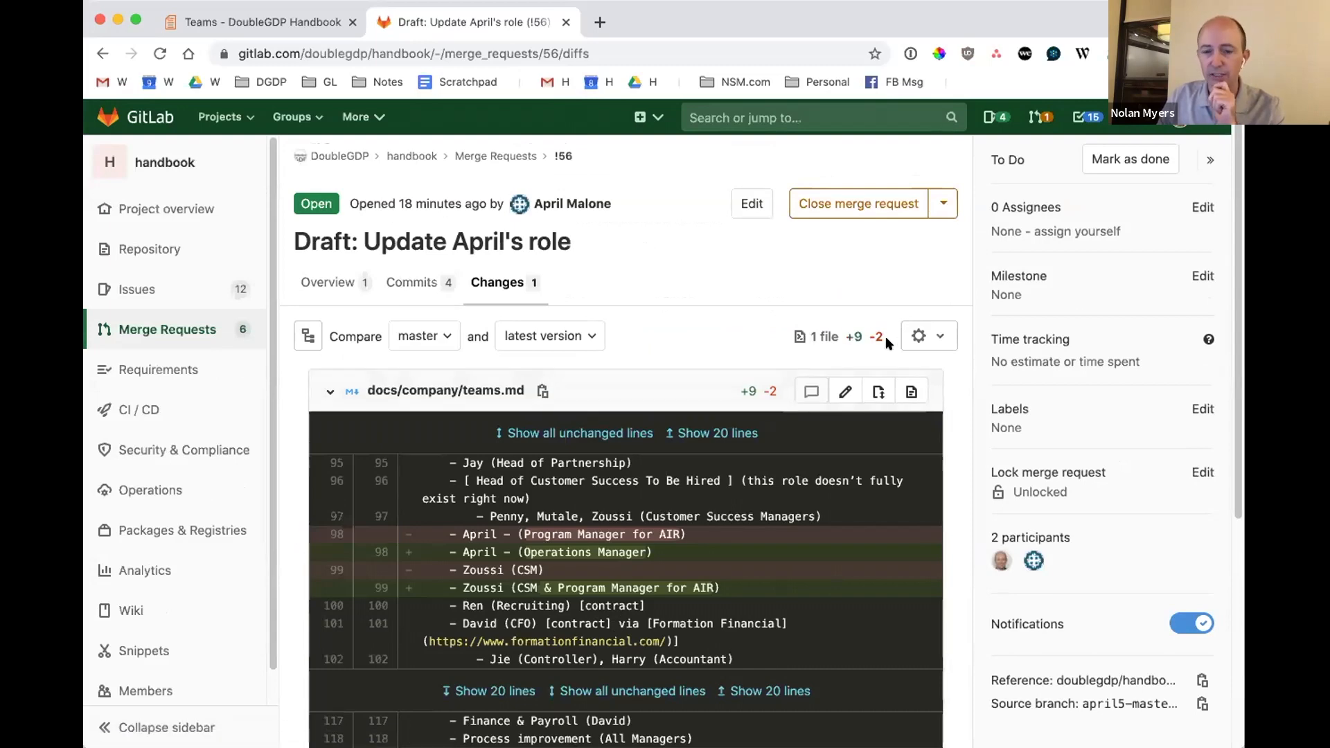
scroll(958, 452, "down", 3)
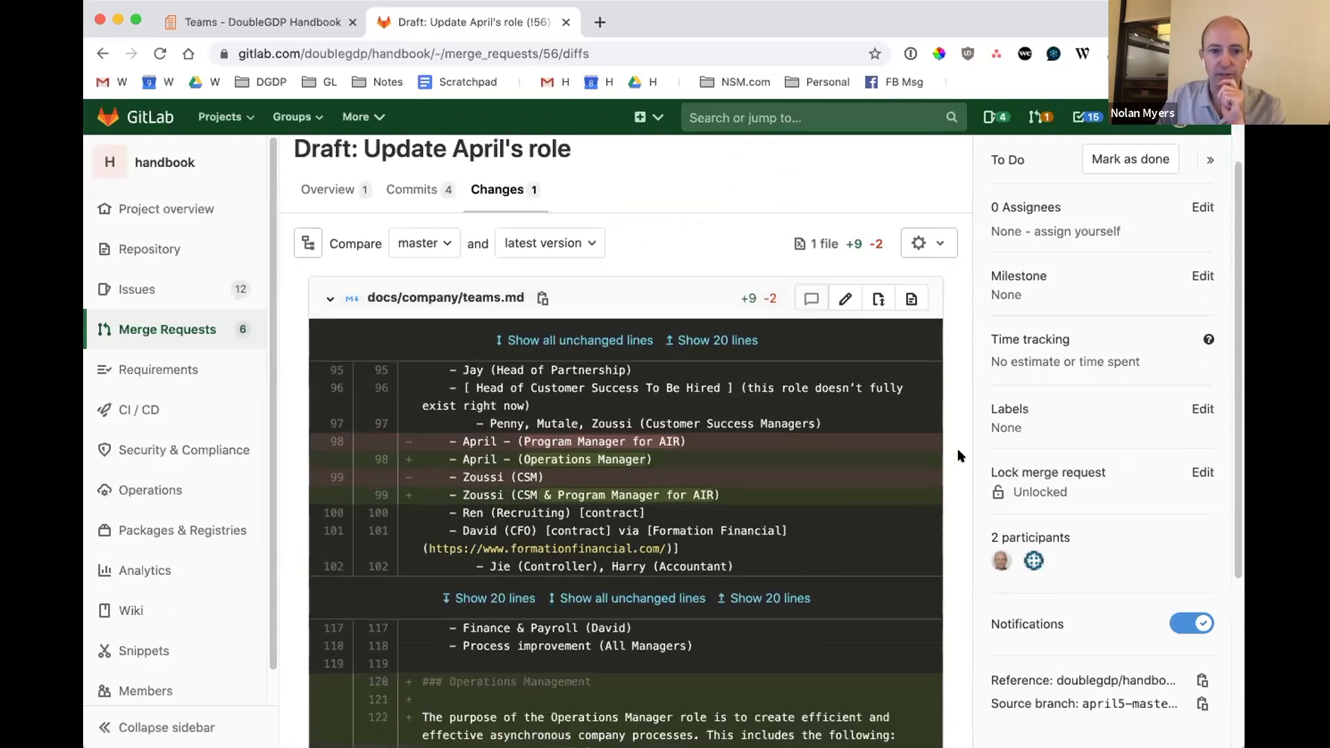
scroll(958, 455, "down", 6)
scroll(963, 434, "up", 2)
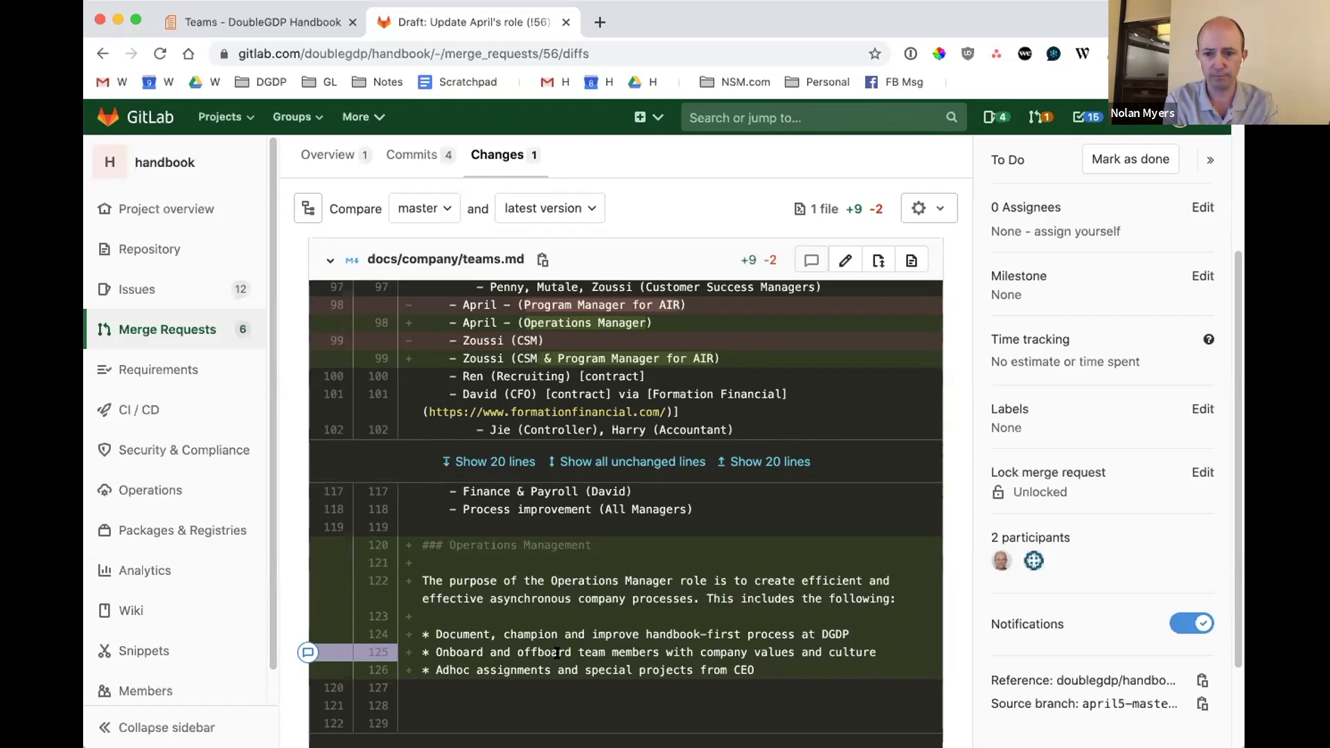
Return to the merge request's overview and mark the draft merge request as ready.
left_click(326, 155)
scroll(605, 612, "down", 2)
left_click(520, 520)
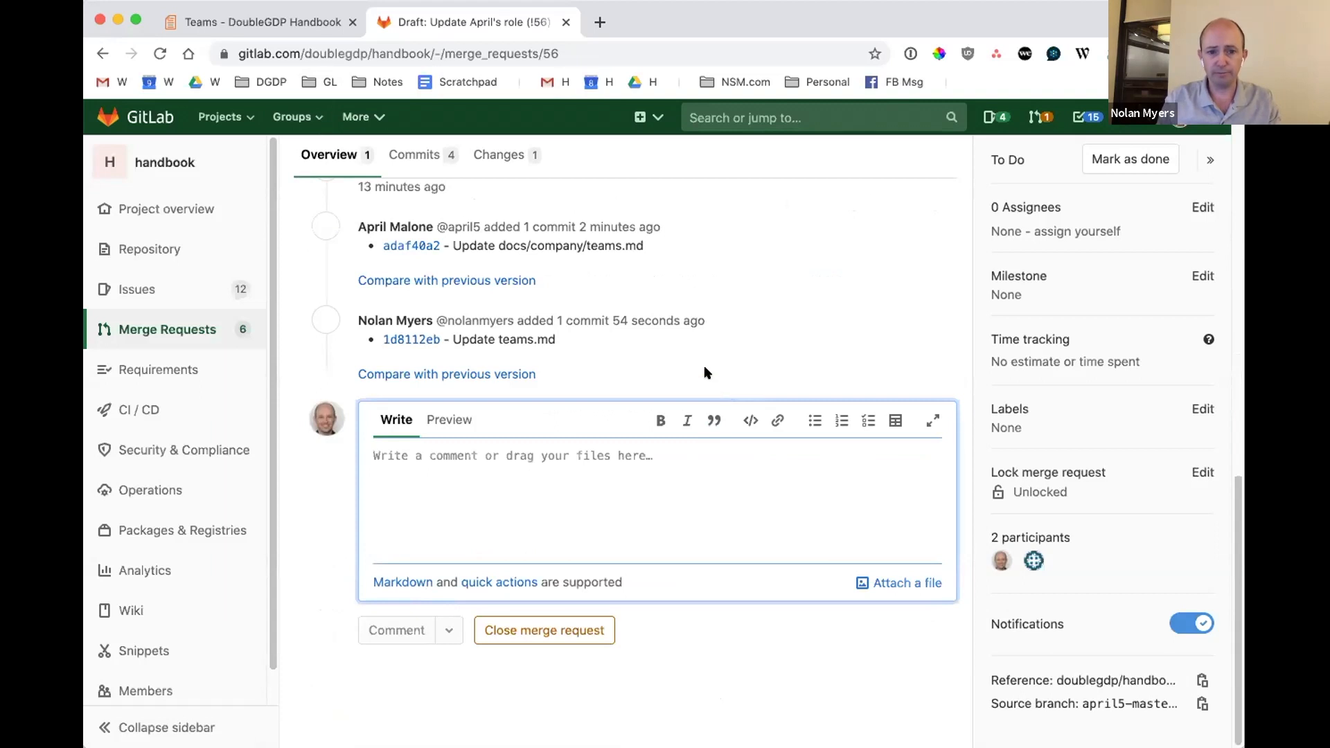
scroll(705, 352, "up", 12)
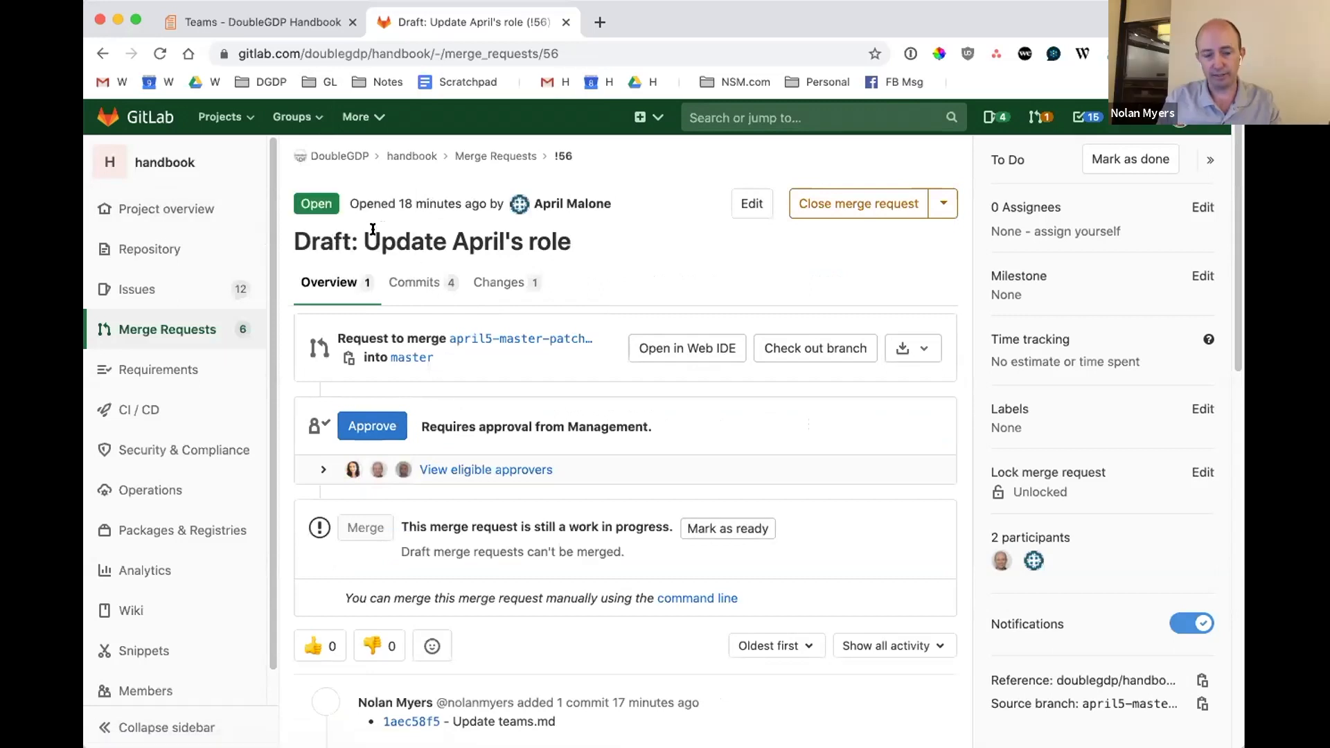
left_click(727, 528)
Start a merge request comment by mentioning three team members, ending with the new Program Manager for AIR.
scroll(727, 547, "down", 12)
left_click(581, 509)
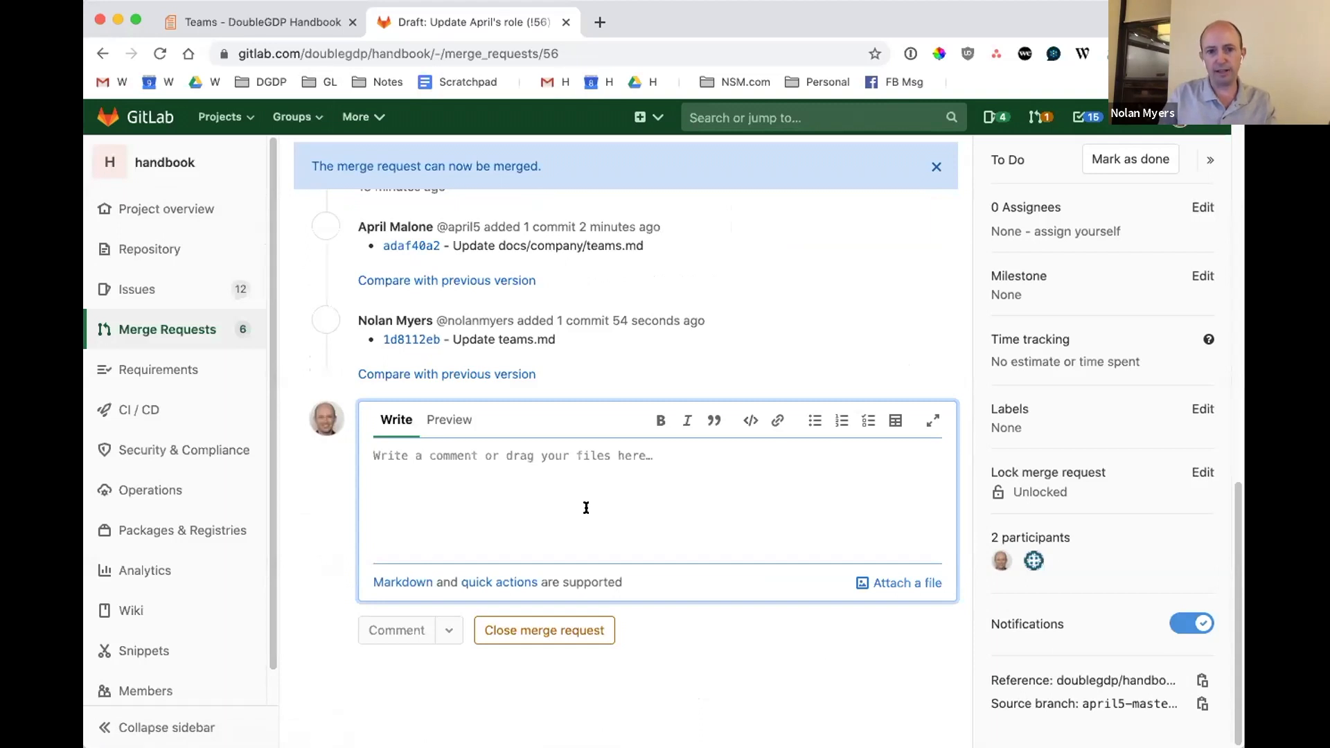
type("@")
key("Return")
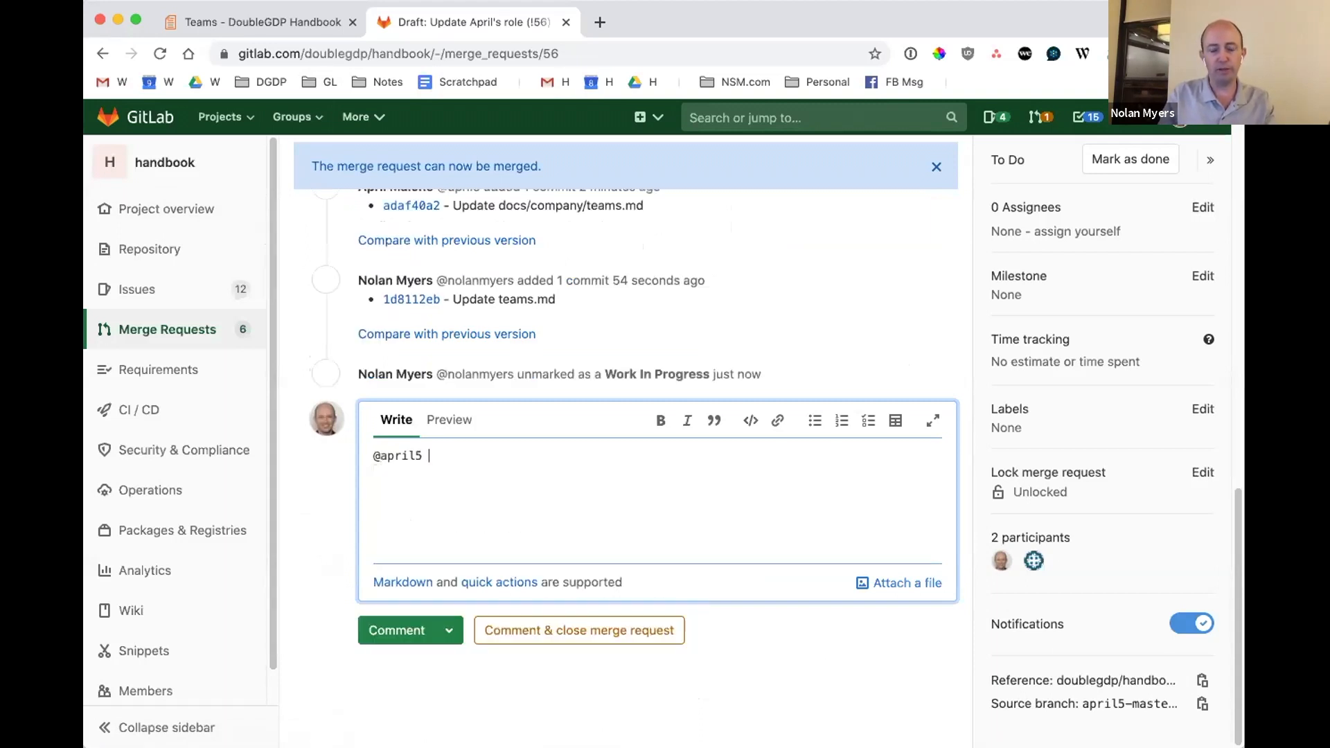
key("super+a")
type("@ni")
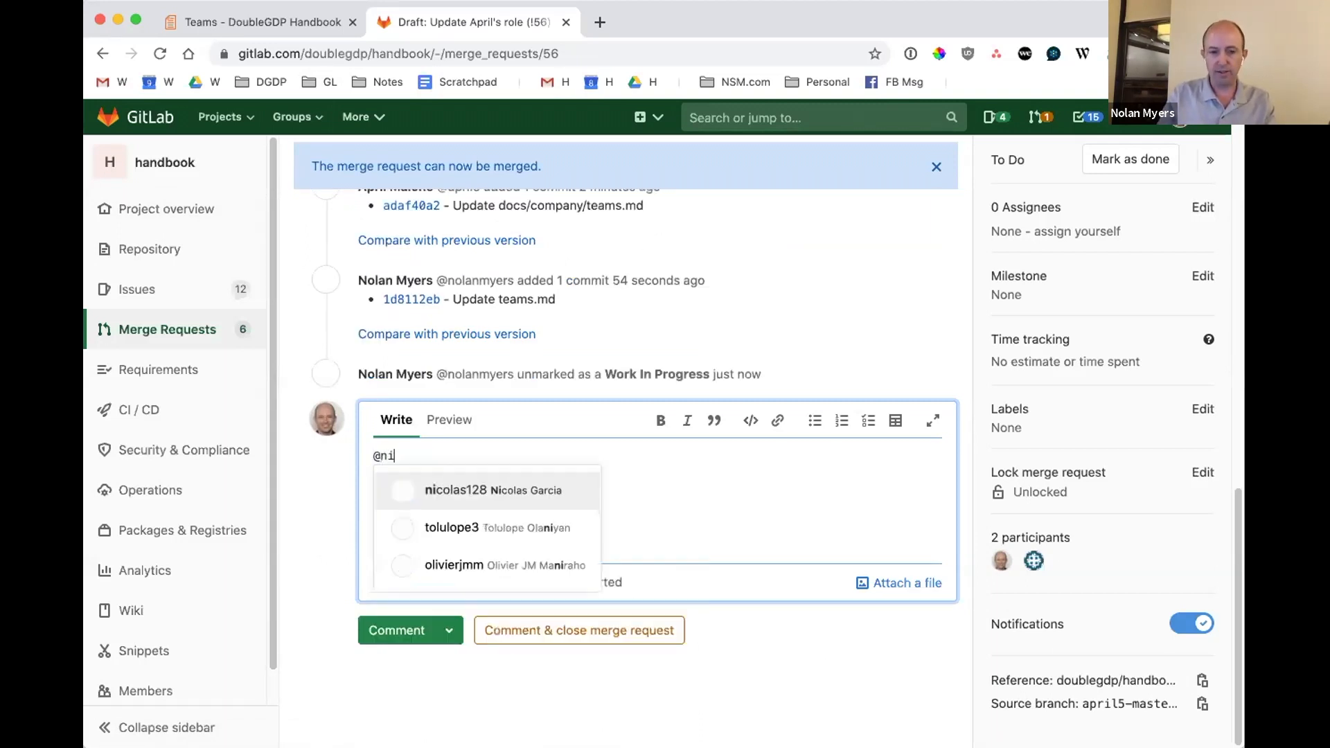
type("colas128 @miz")
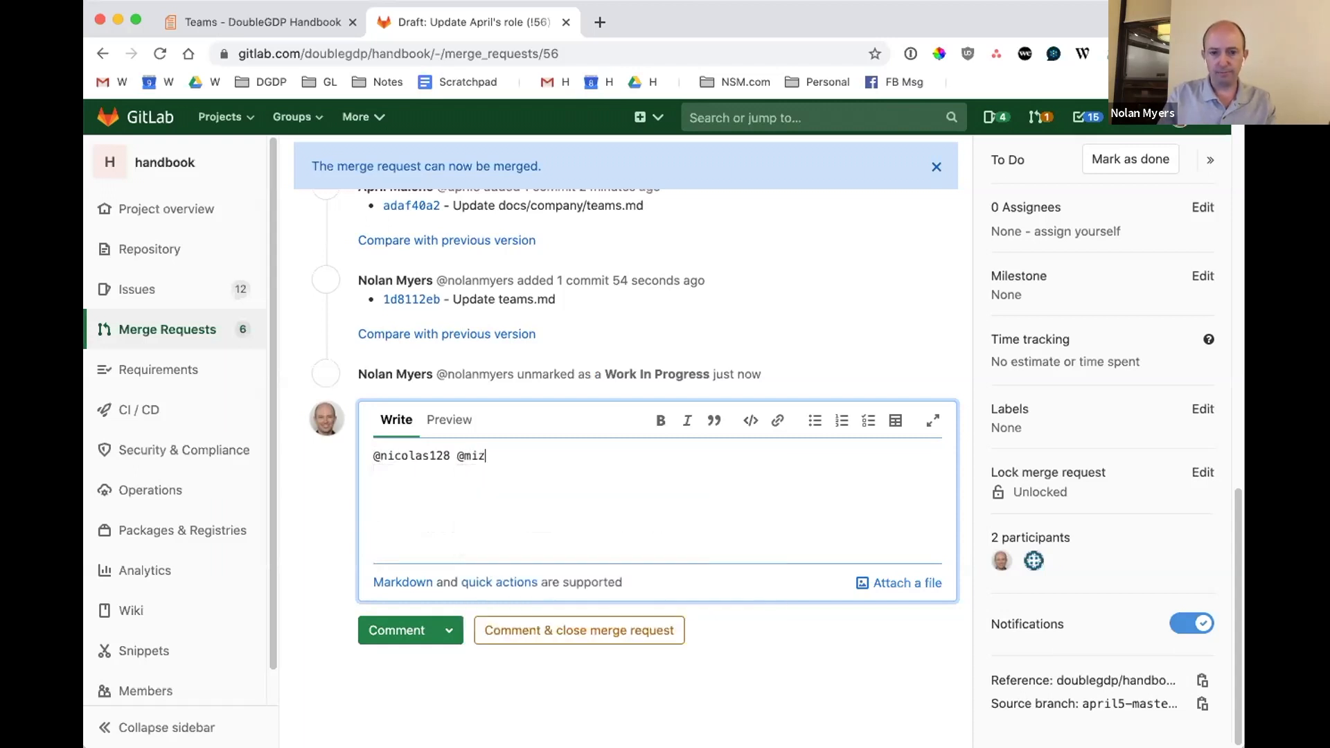
key("BackSpace")
type("nza @zou")
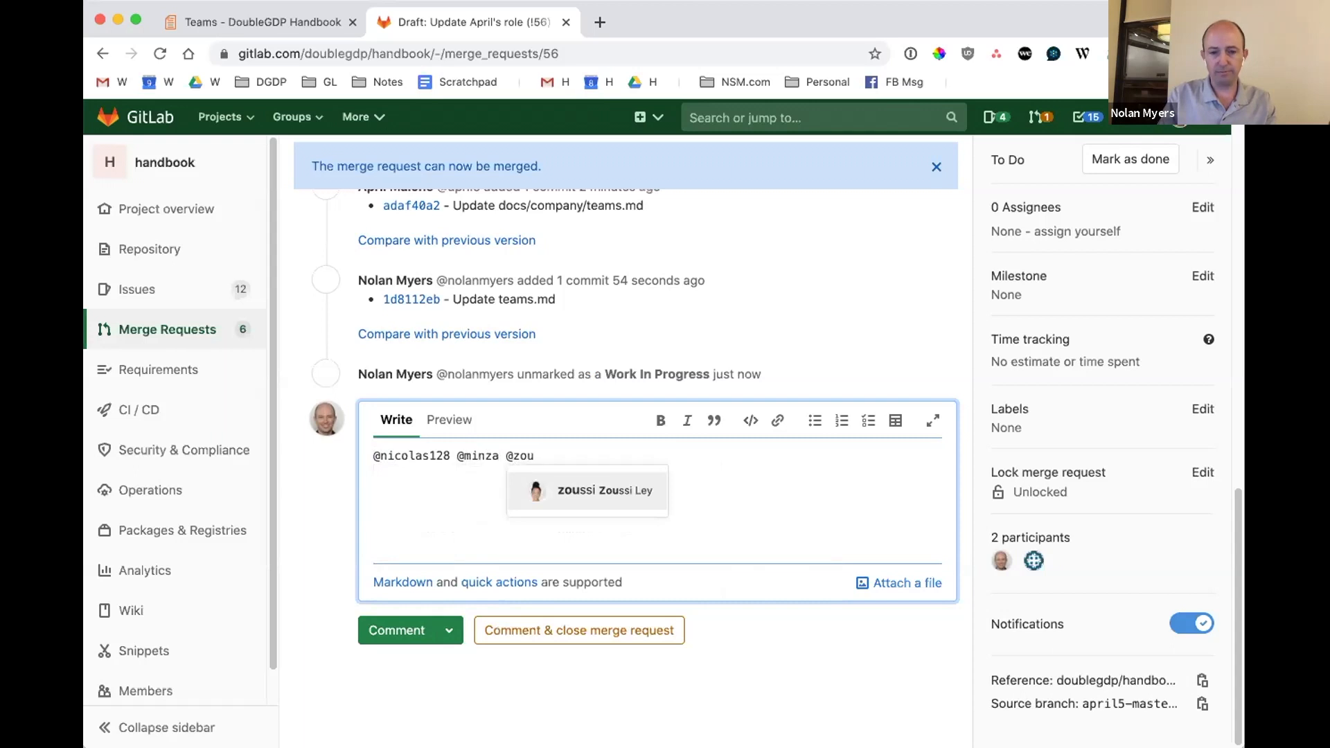
type("ssi -- we're")
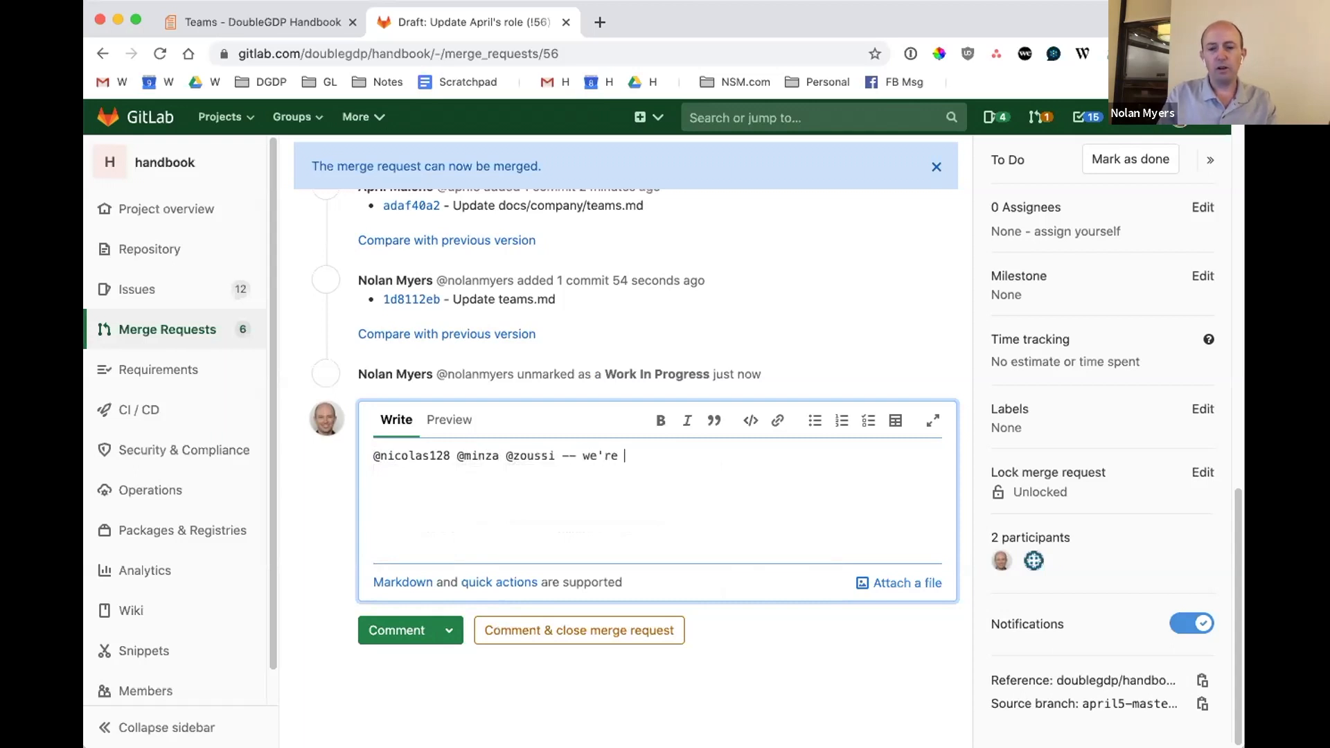
Continue the comment with "-- we're proposing a change to" the Operations Manager's role "that I'd like to share in the handbook".
key("alt+shift+Left")
key("alt+shift+Left")
key("alt+shift+Right")
key("alt+shift+Right")
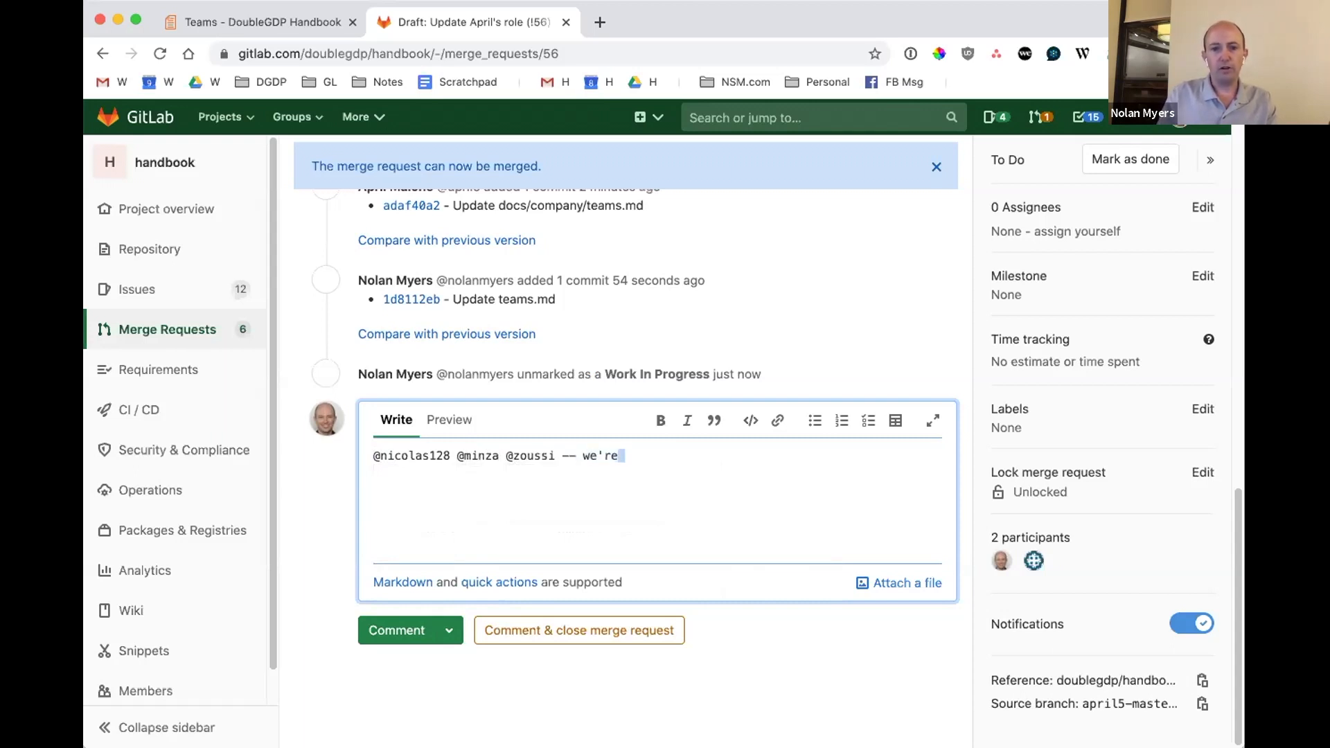
type("propose")
type("ng a change to Apr")
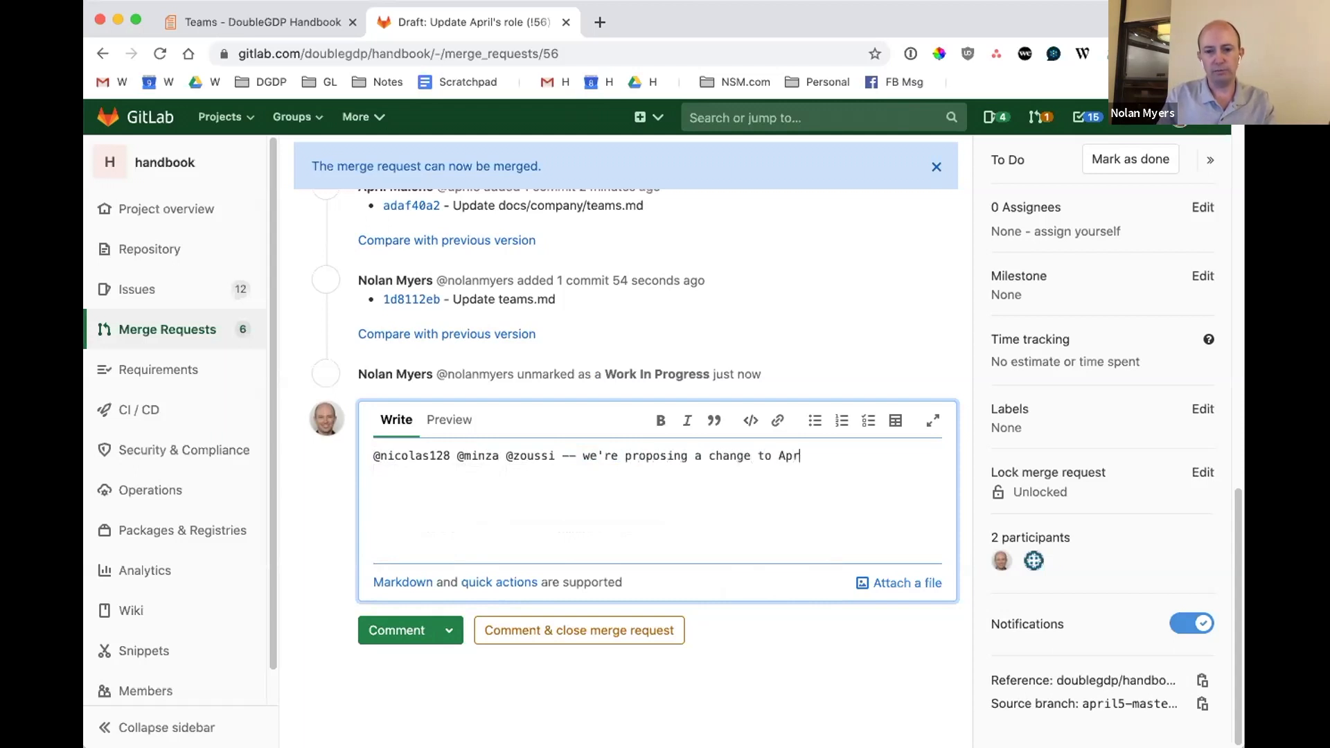
type("il's role that I'")
type("ike t")
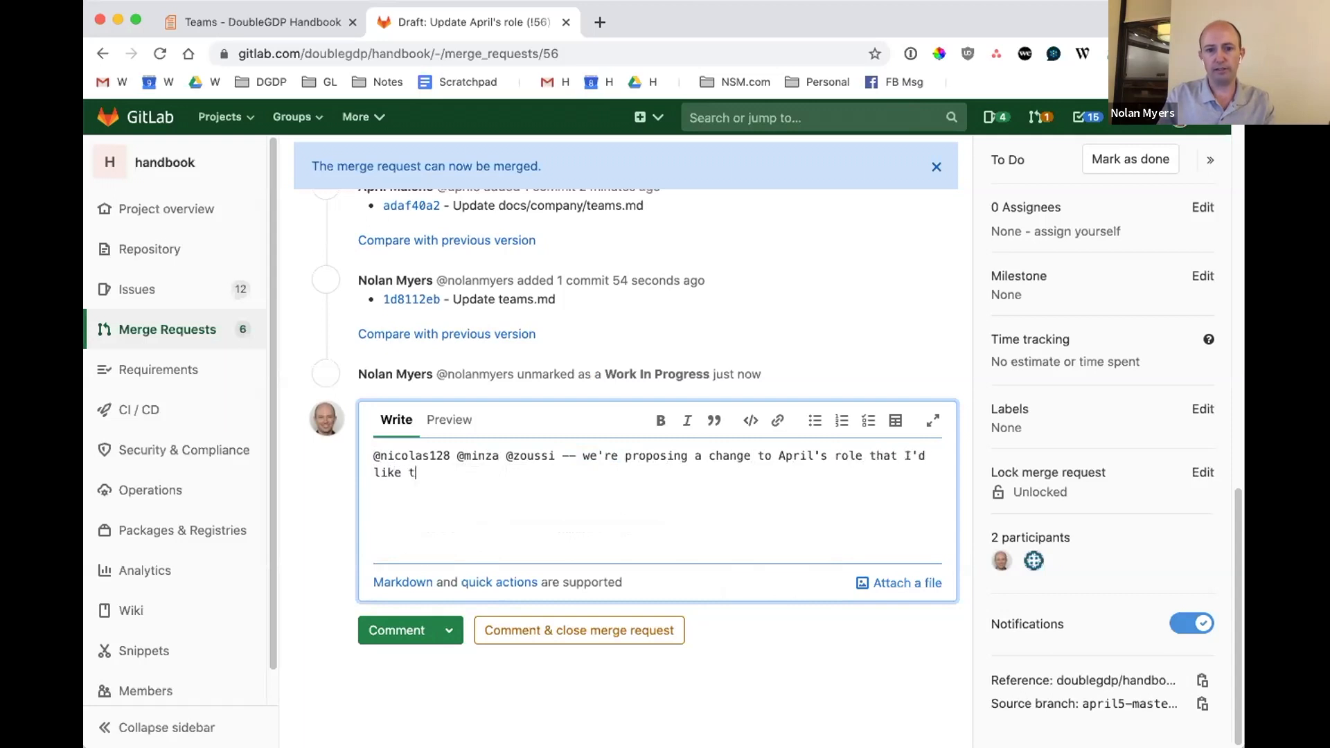
type("o share i")
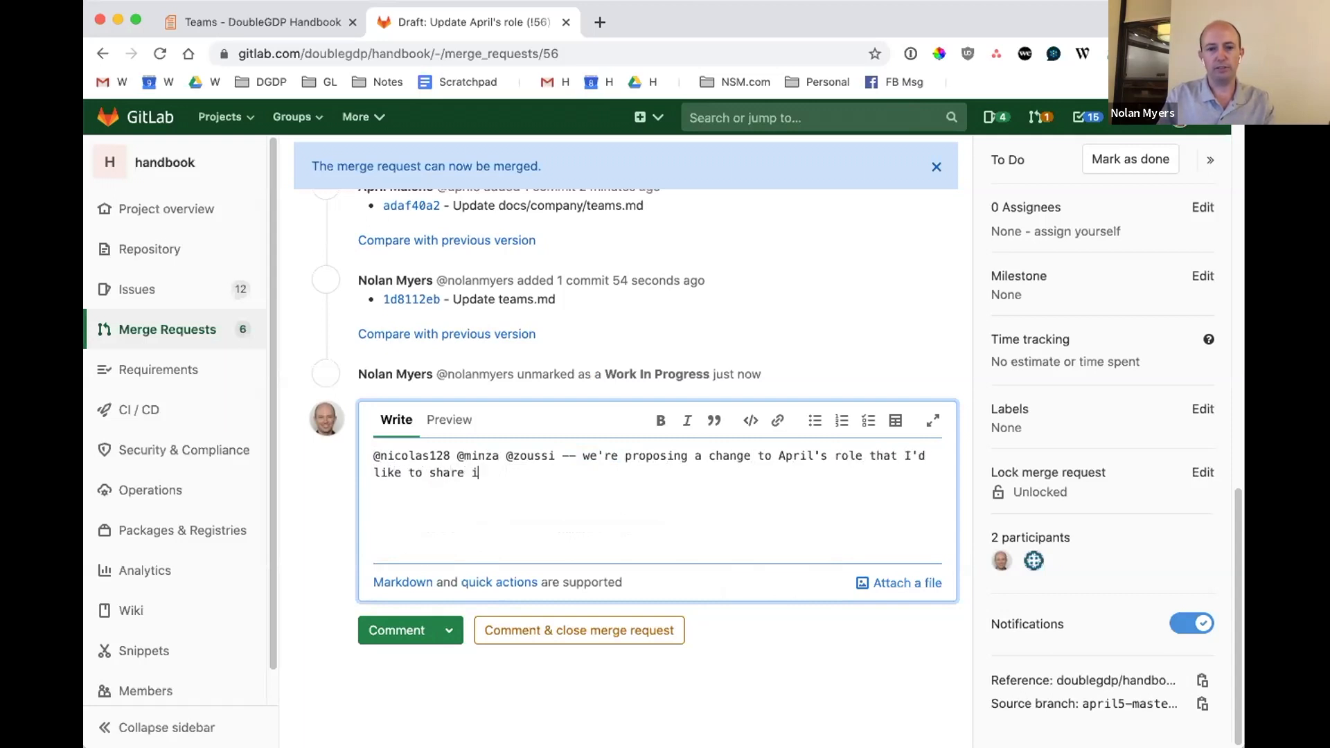
type("n the handbook")
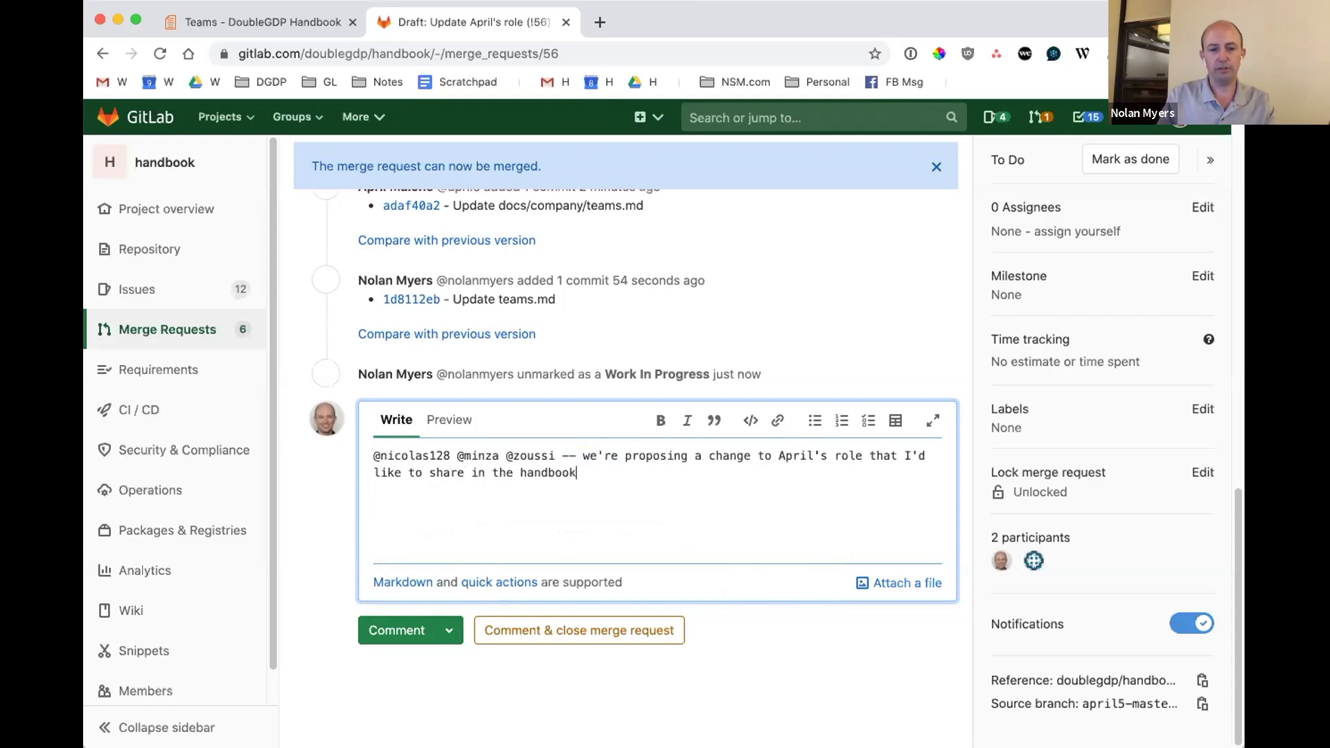
Remove "in the handbook" from the comment, end the sentence after "share" and start the next one with "I".
key("alt+Left")
key("alt+Left")
key("alt+Left")
key("alt+Left")
key("alt+Right")
key("shift+End")
key("BackSpace")
type(". I")
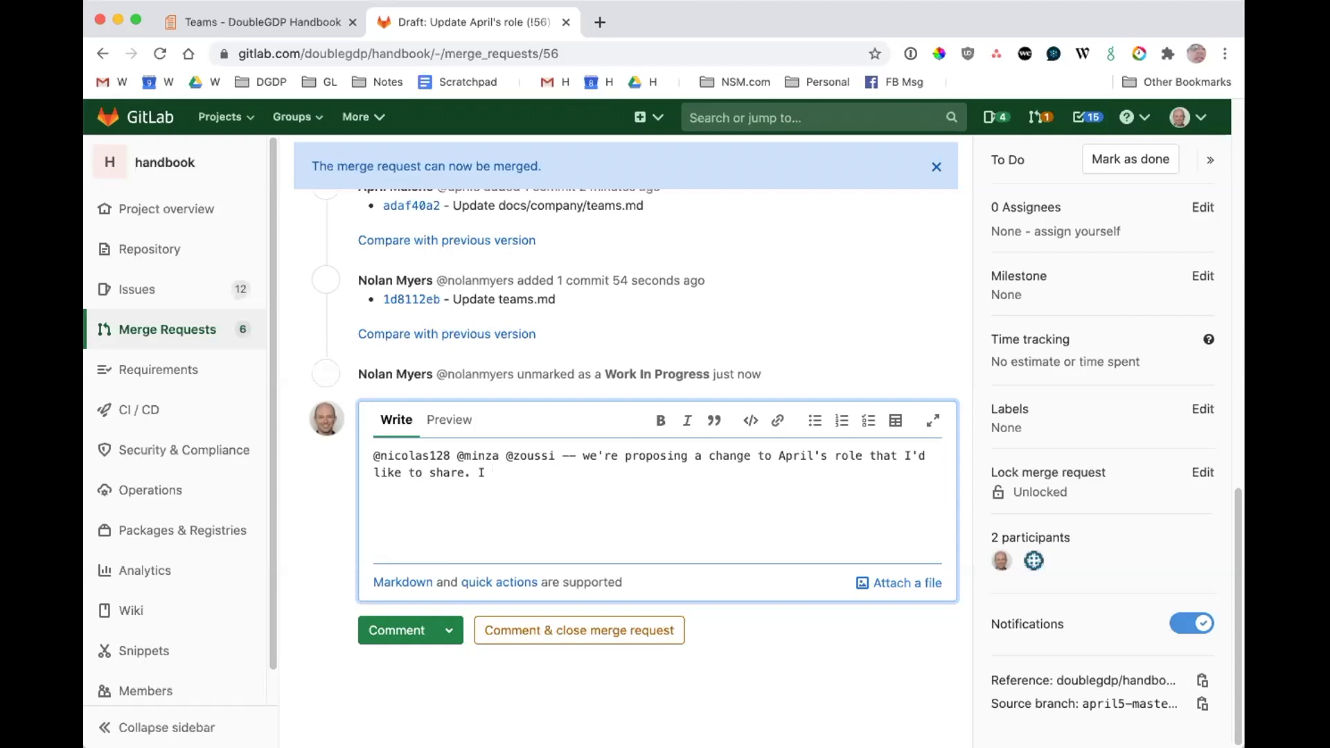
Mention the two other Customer Success Managers after the existing mentions in the comment.
left_click(553, 455)
type("@penny3")
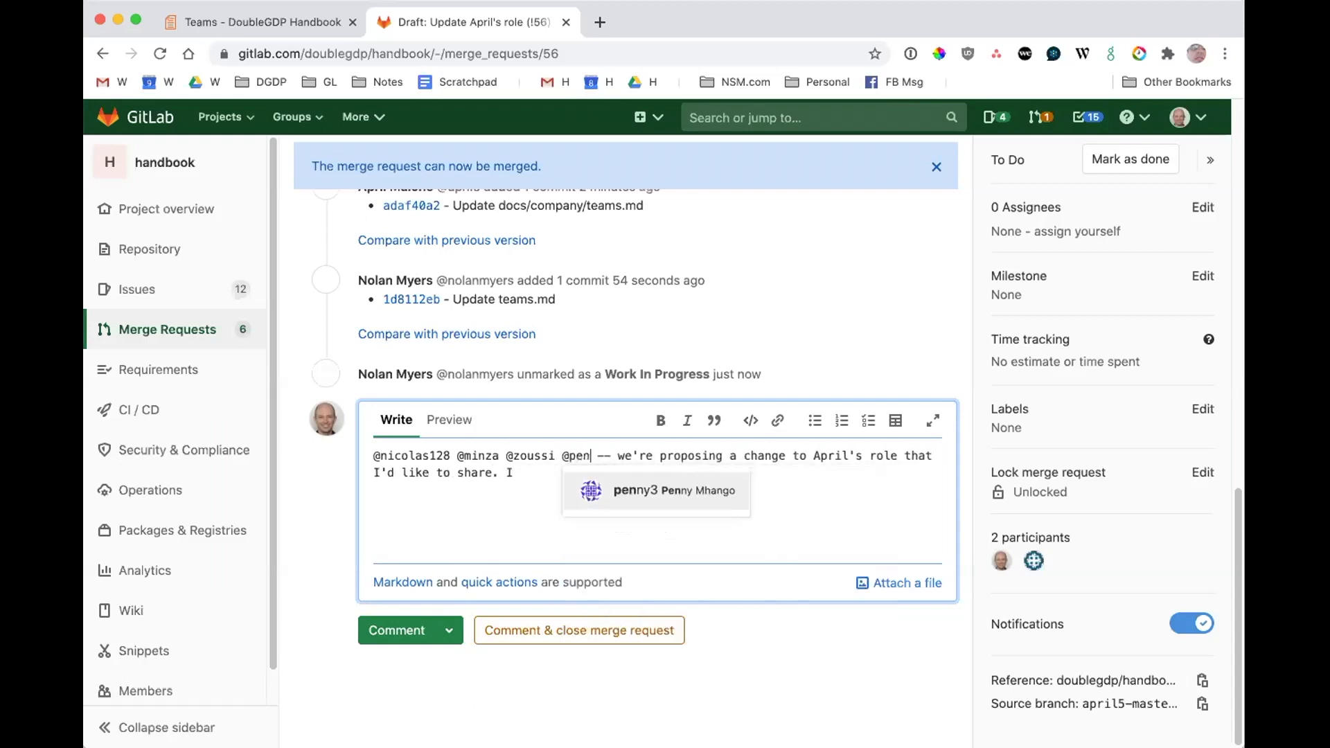
key("Return")
type("@mut")
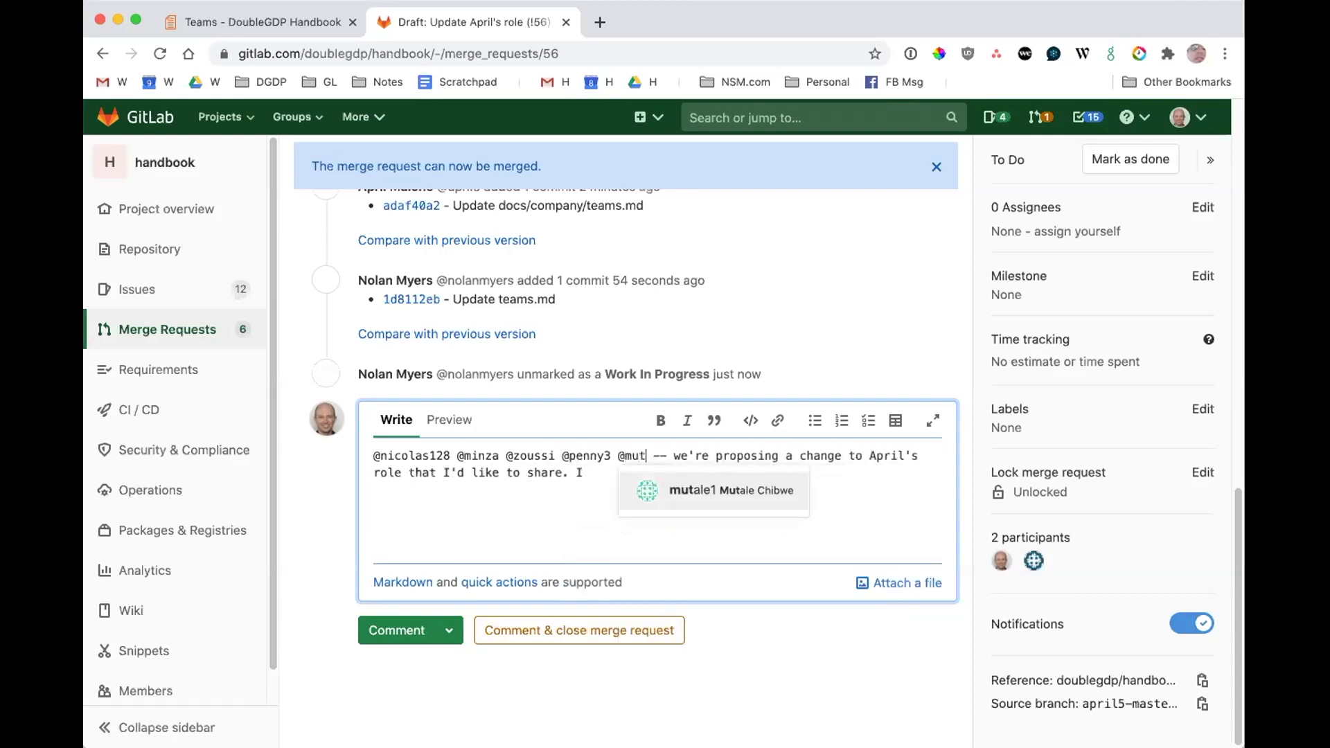
key("Return")
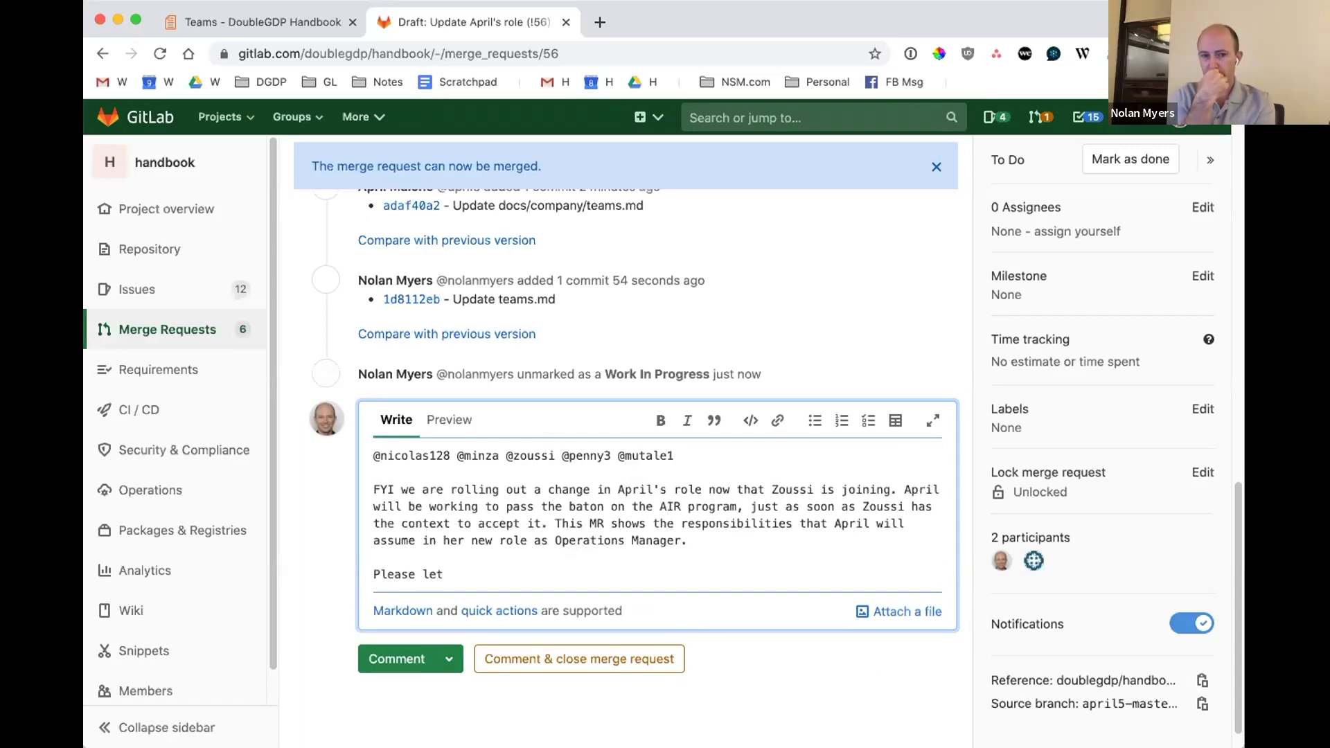
Edit the merge request to add the "Draft:" prefix to its title and save the changes.
scroll(521, 400, "up", 3)
scroll(521, 399, "up", 10)
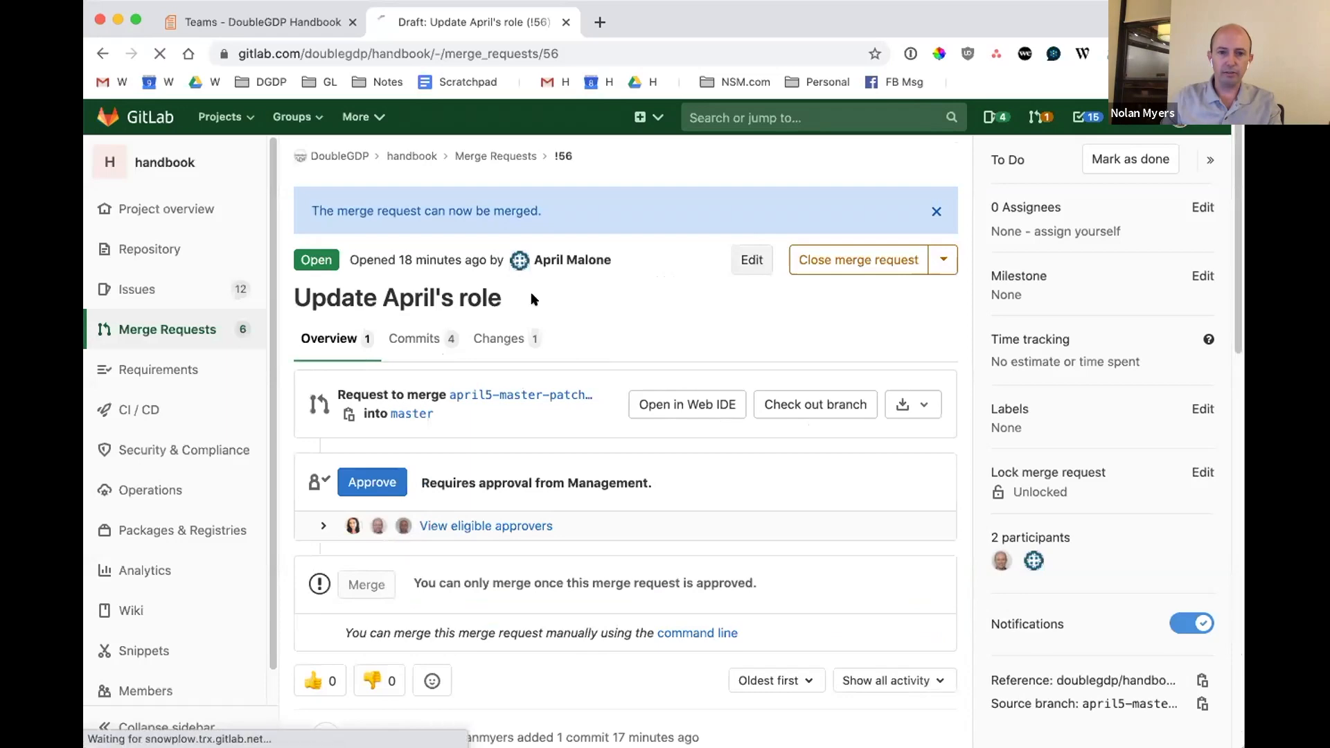
type("Draft: Update April's role")
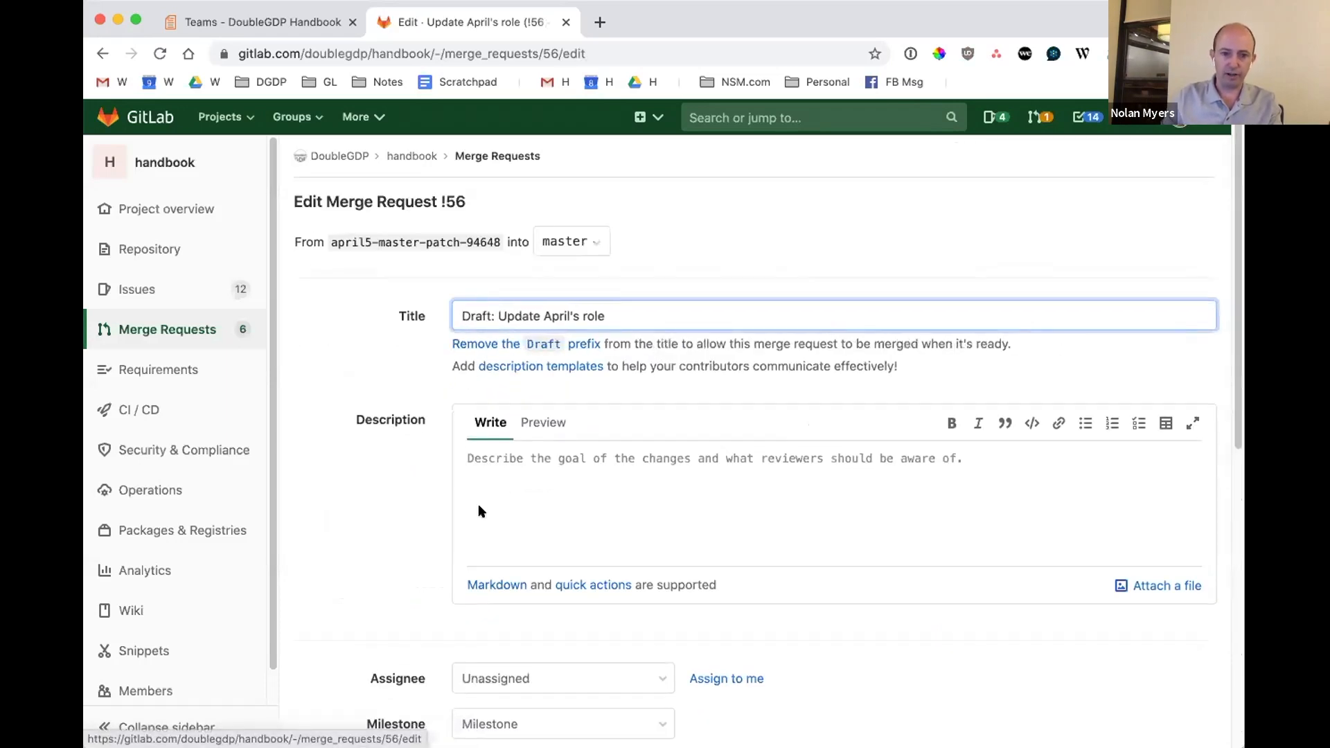
scroll(358, 537, "down", 8)
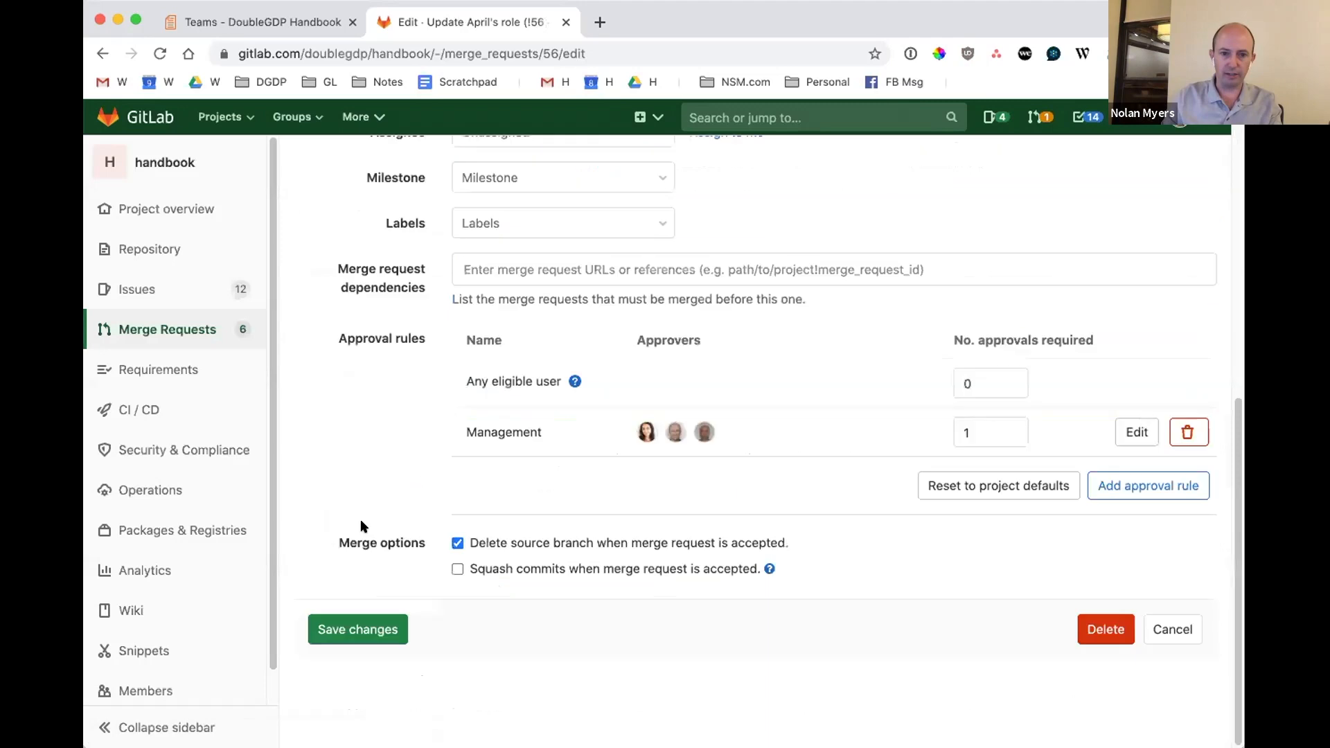
left_click(370, 627)
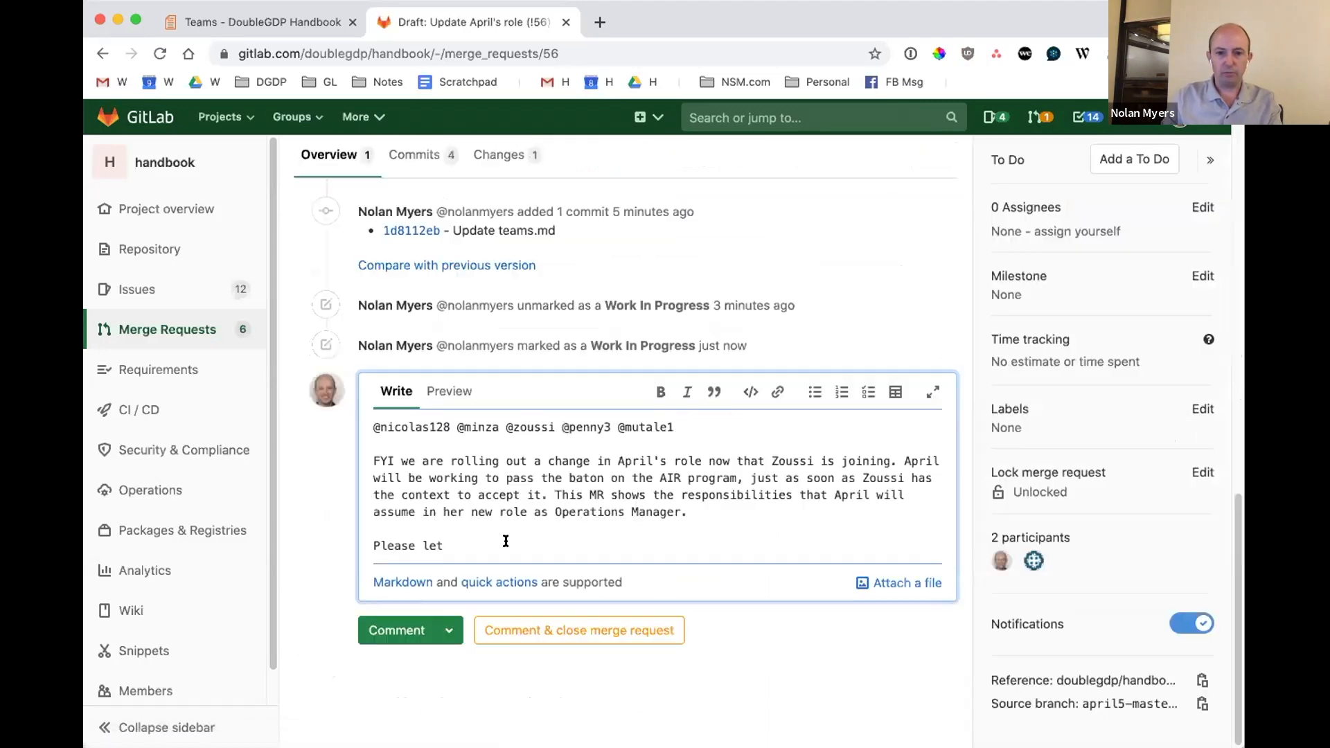
Replace the comment's unfinished "Please let" line with "I'm going to leave this MR as a draft for now, so that we can review".
key("shift+super+Left")
type("I'm going to leave this MR as a draft for now, so that we can review")
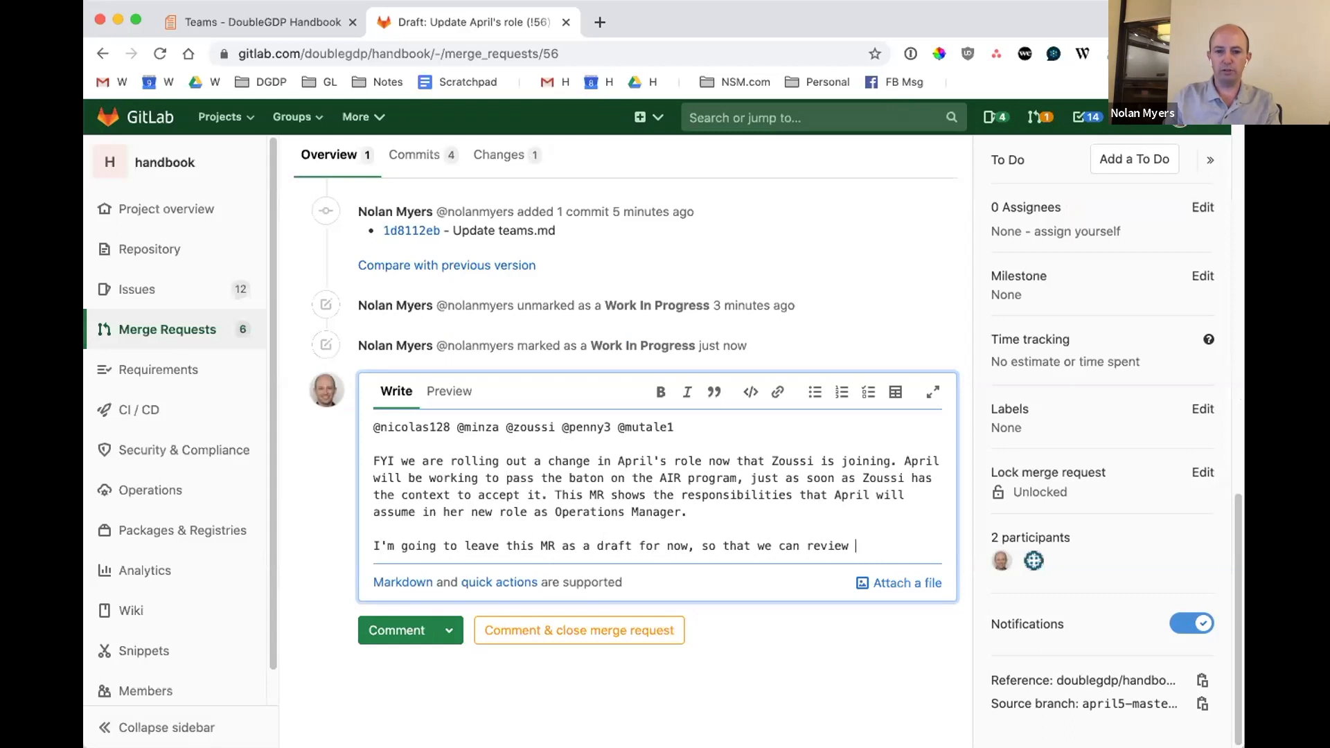
Replace "we can review" in the comment's last sentence with "you have an opportunity to ask".
key("alt+shift+Left")
key("alt+shift+Left")
key("alt+shift+Left")
key("Right")
key("alt+shift+Left")
key("alt+shift+Left")
key("alt+shift+Left")
type("you have")
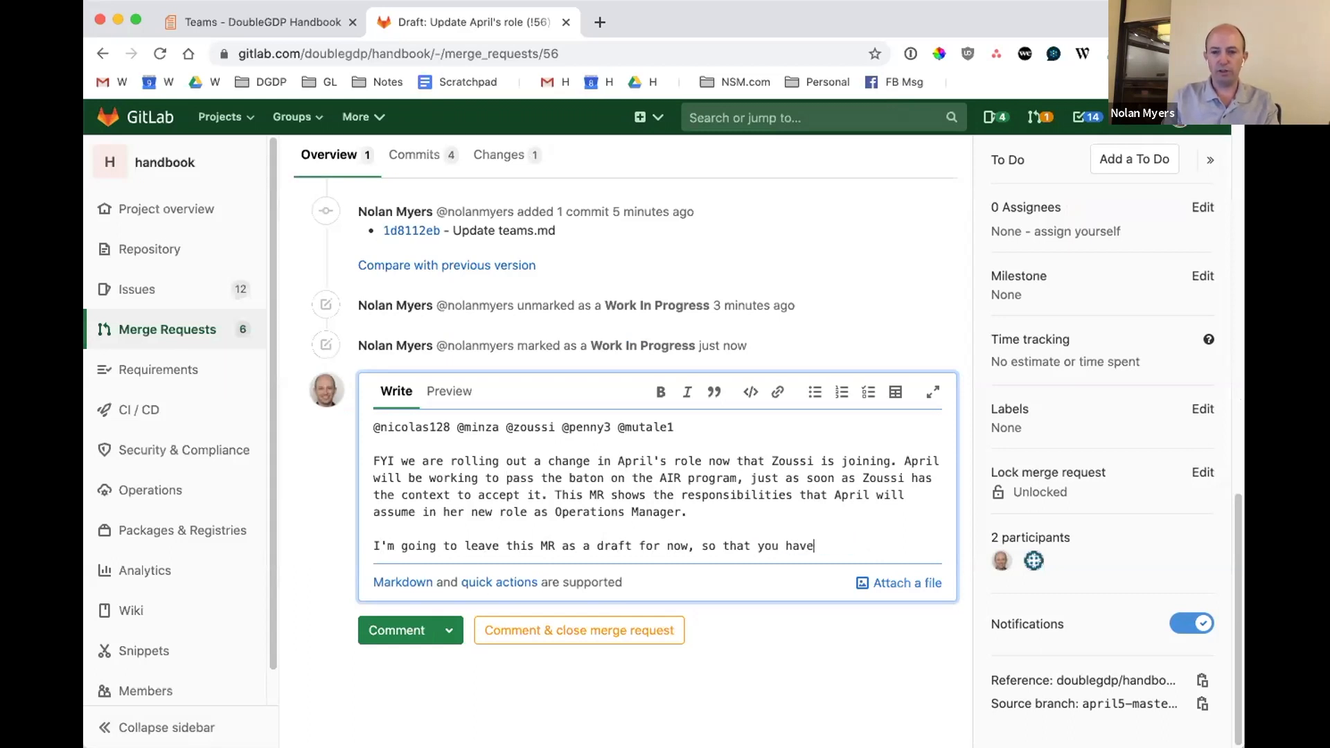
type(" an opportunity to ask for")
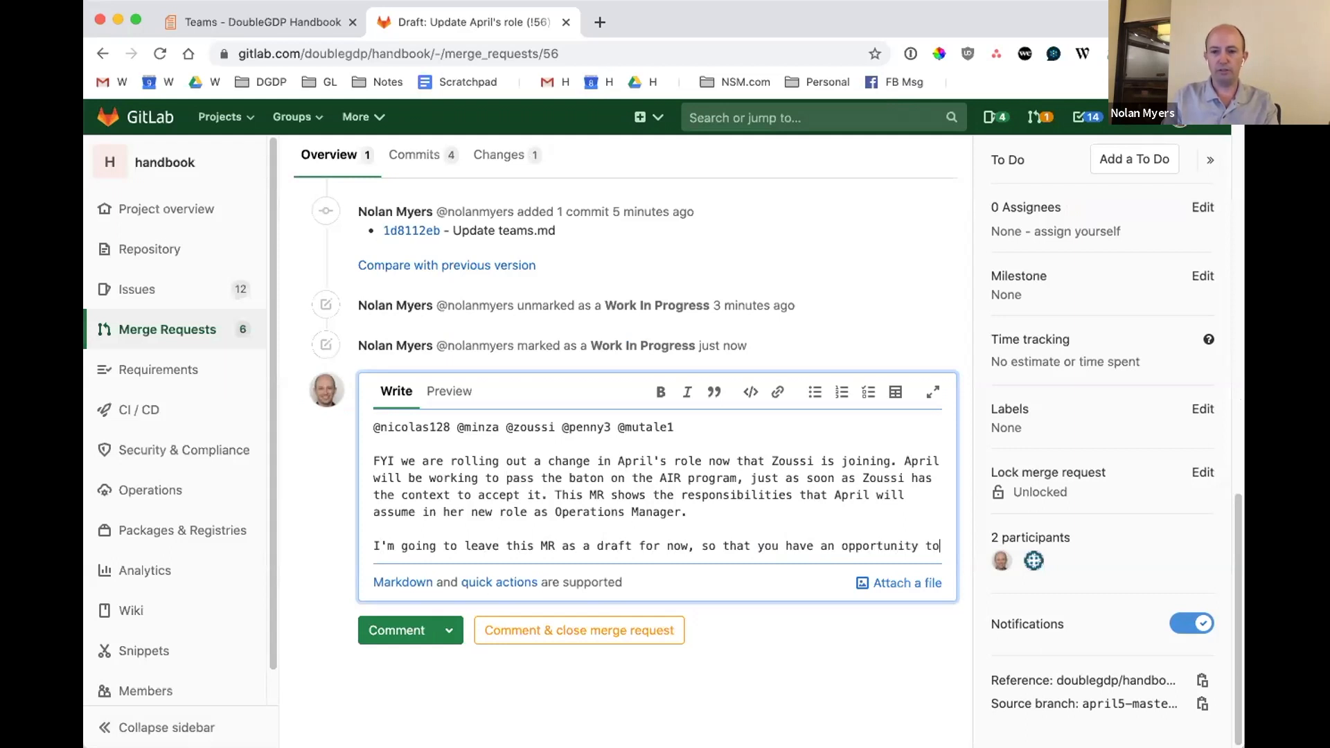
key("BackSpace")
key("BackSpace")
key("BackSpace")
key("BackSpace")
Finish the comment's last sentence with "questions or share comments before the change becomes official.".
type("questions or ")
type("share commn")
type("nts bef")
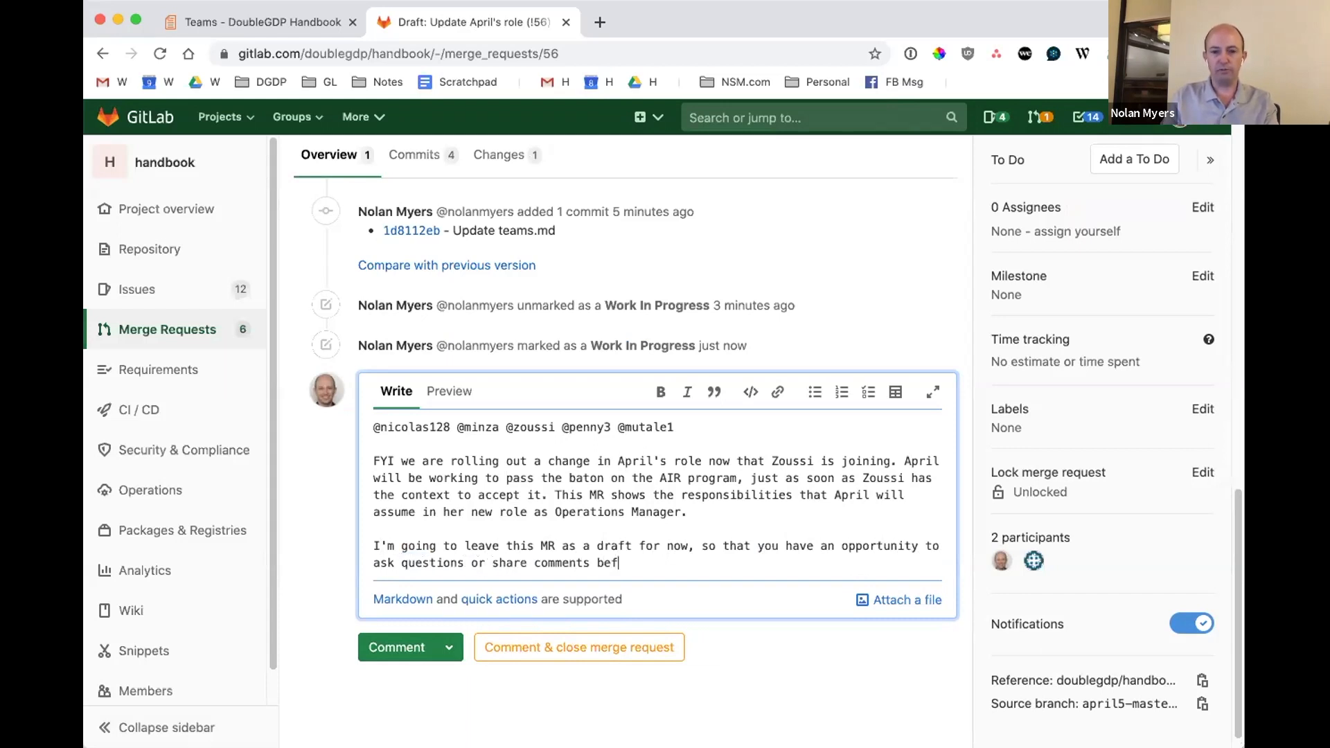
type("ore the ")
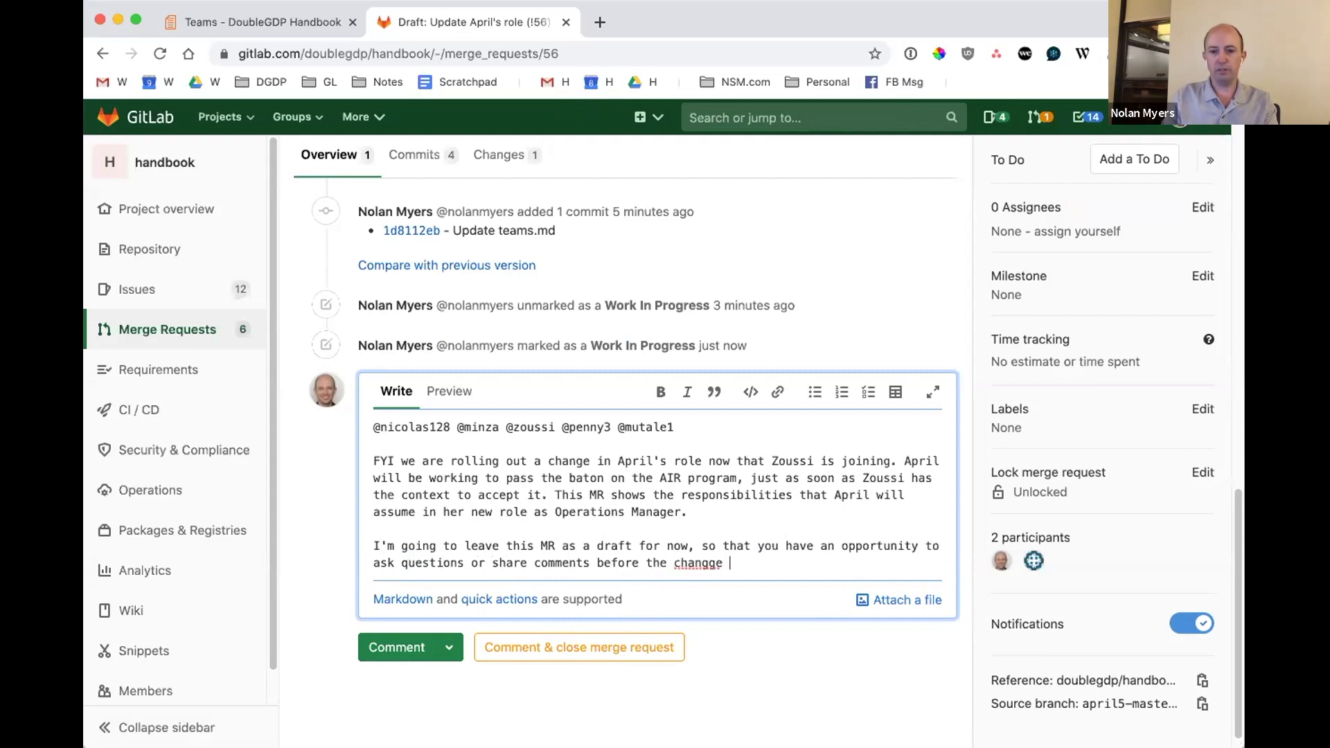
type("change becomes officai")
key("BackSpace")
key("BackSpace")
type("ial.")
Add an /assign quick action for the second mentioned team member below the message and post the comment.
key("Return")
key("Return")
type("/assign @")
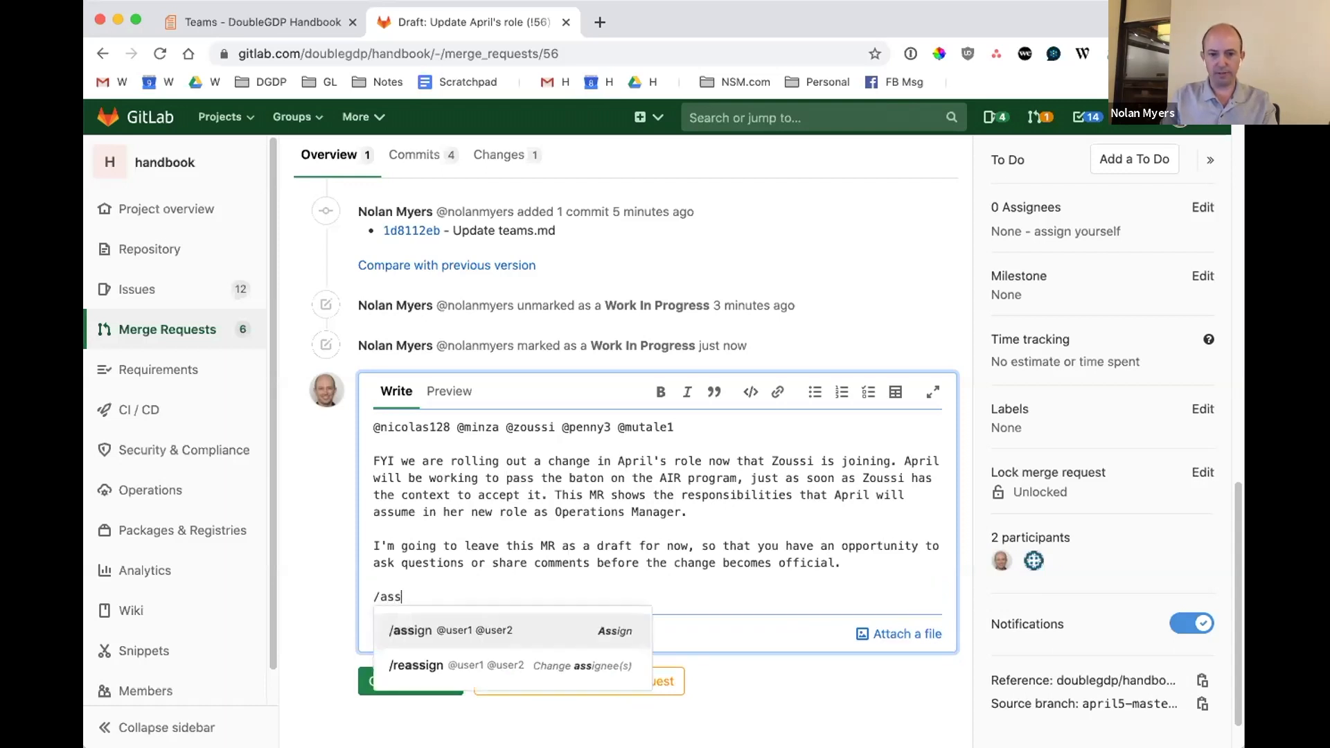
type("minza")
key("Return")
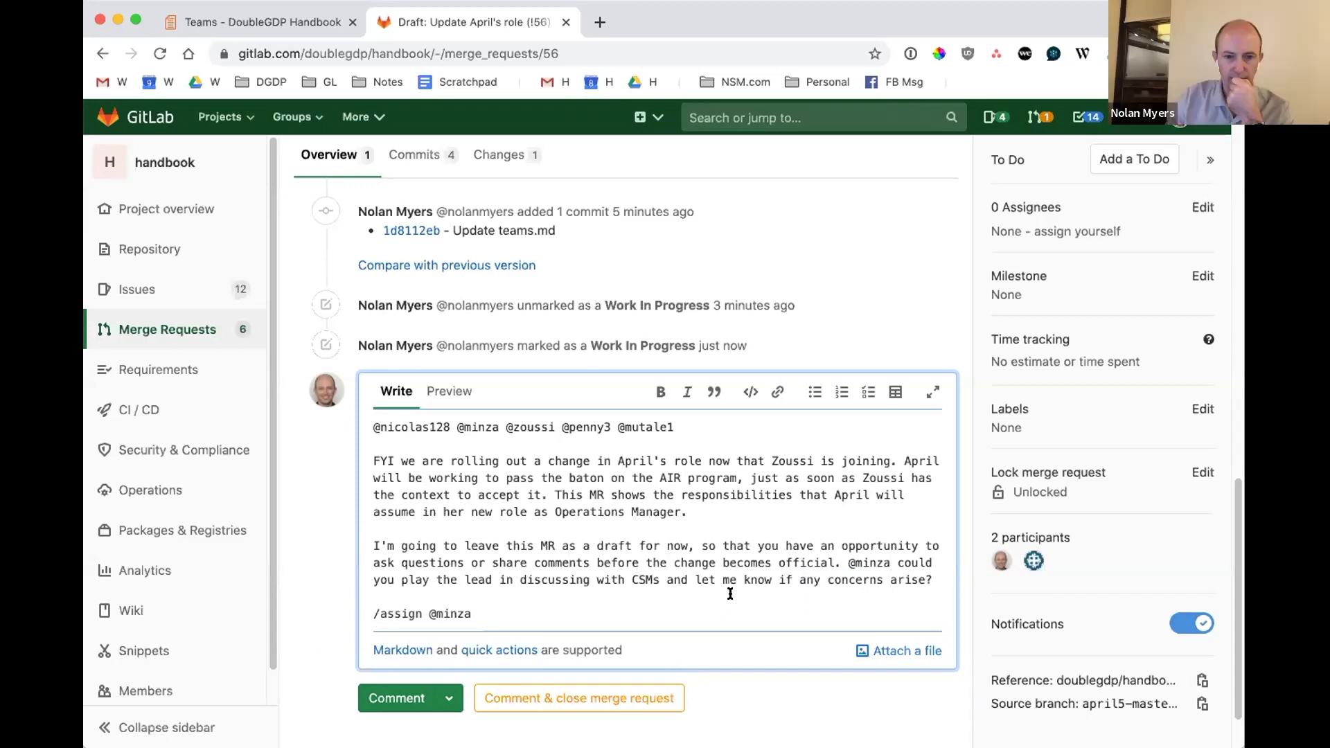
left_click(409, 699)
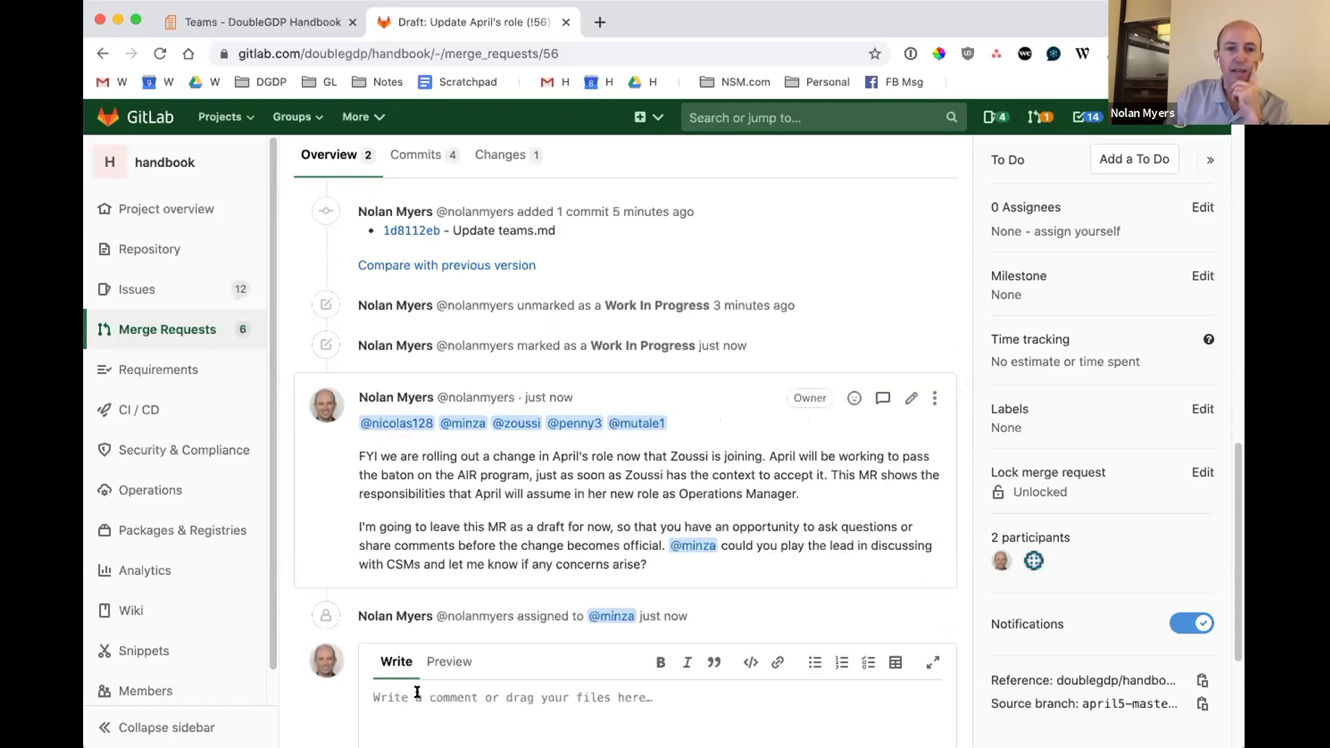
Reload merge request !56 and review its assignee, participants, activity and approval status.
scroll(586, 471, "up", 10)
scroll(586, 471, "up", 3)
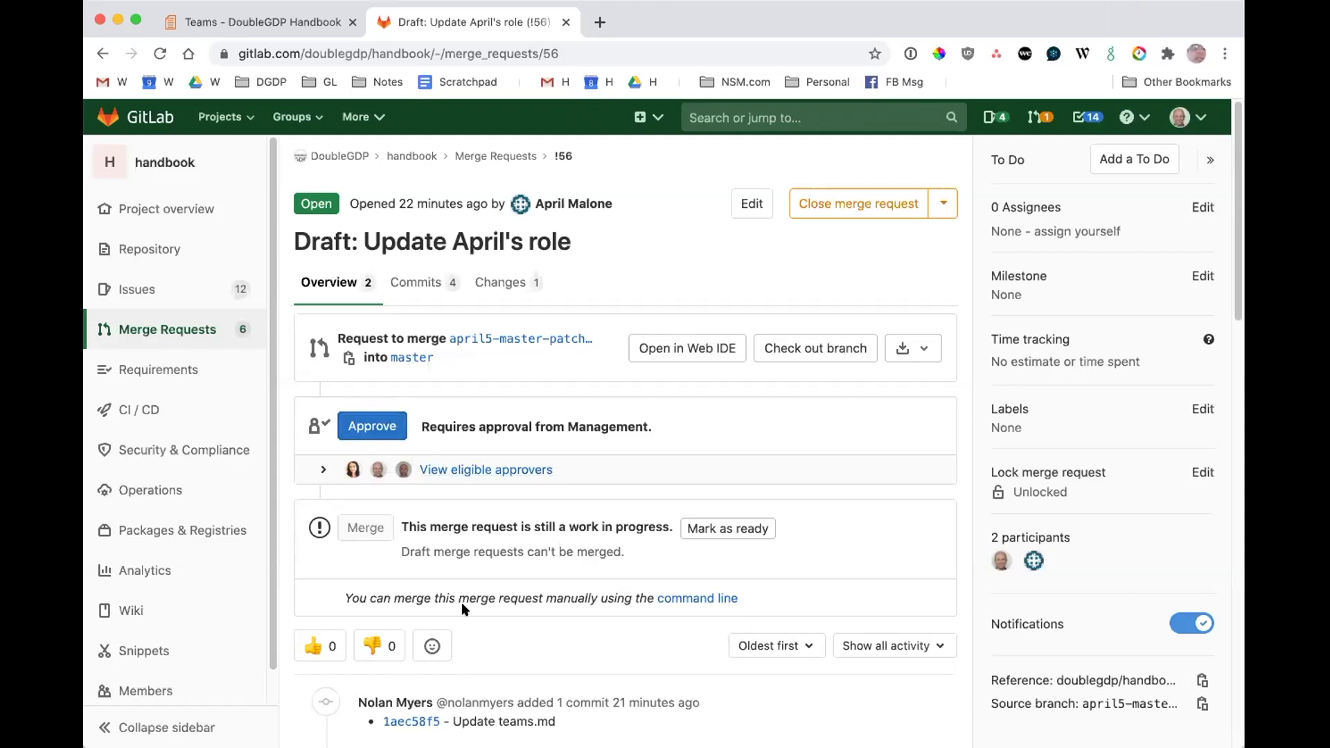
key("super+r")
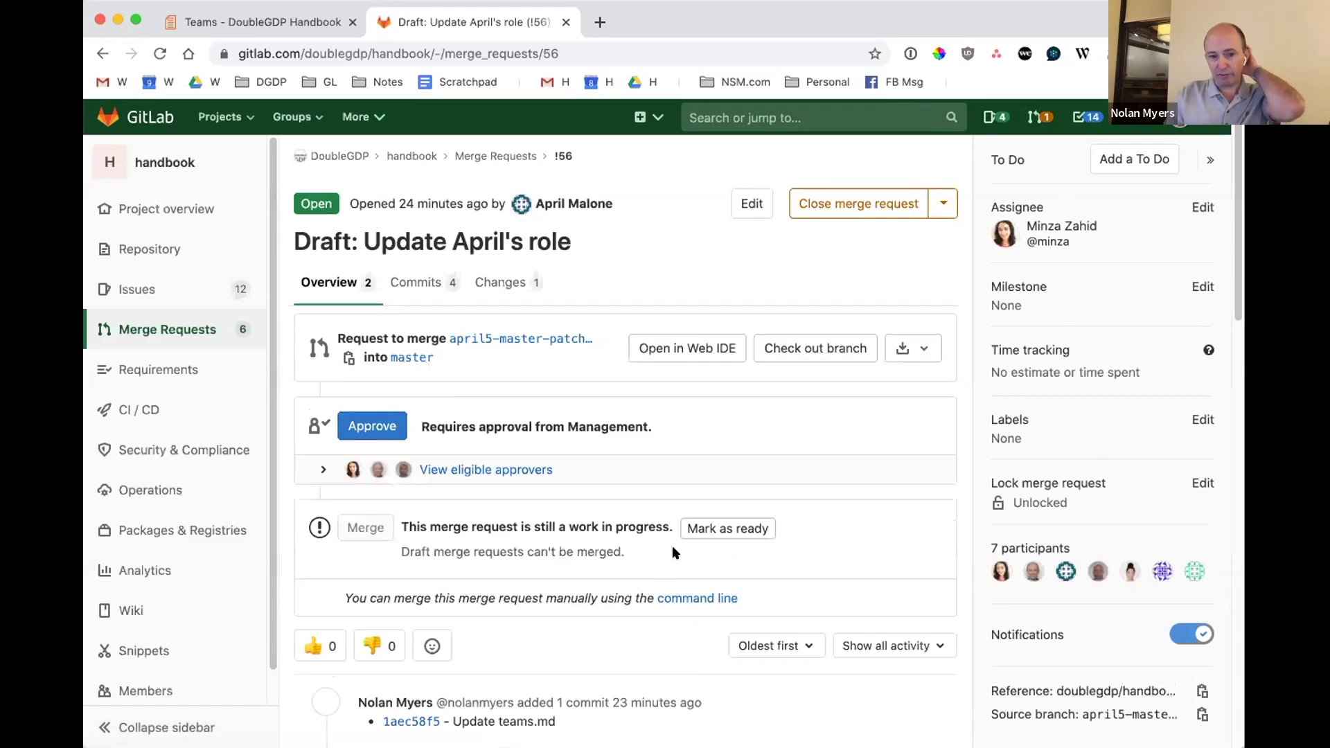
scroll(672, 547, "down", 10)
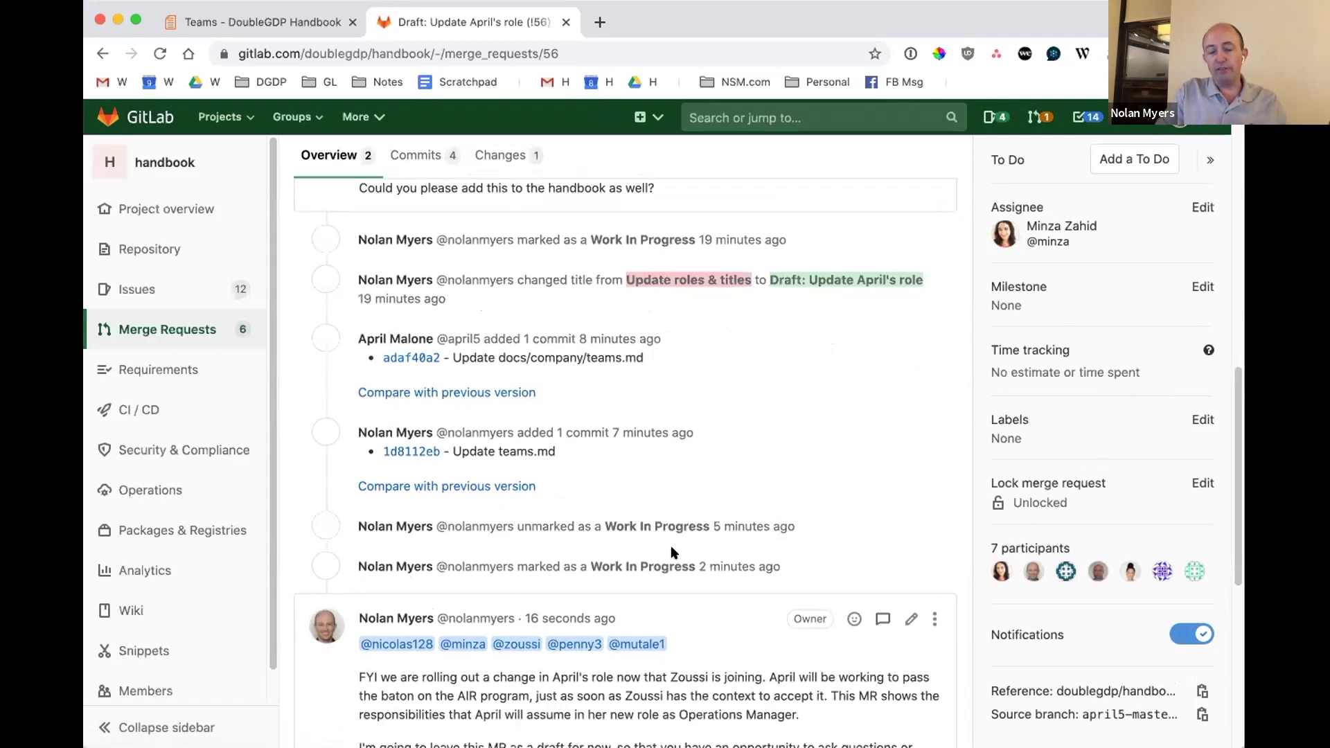
scroll(597, 248, "up", 1)
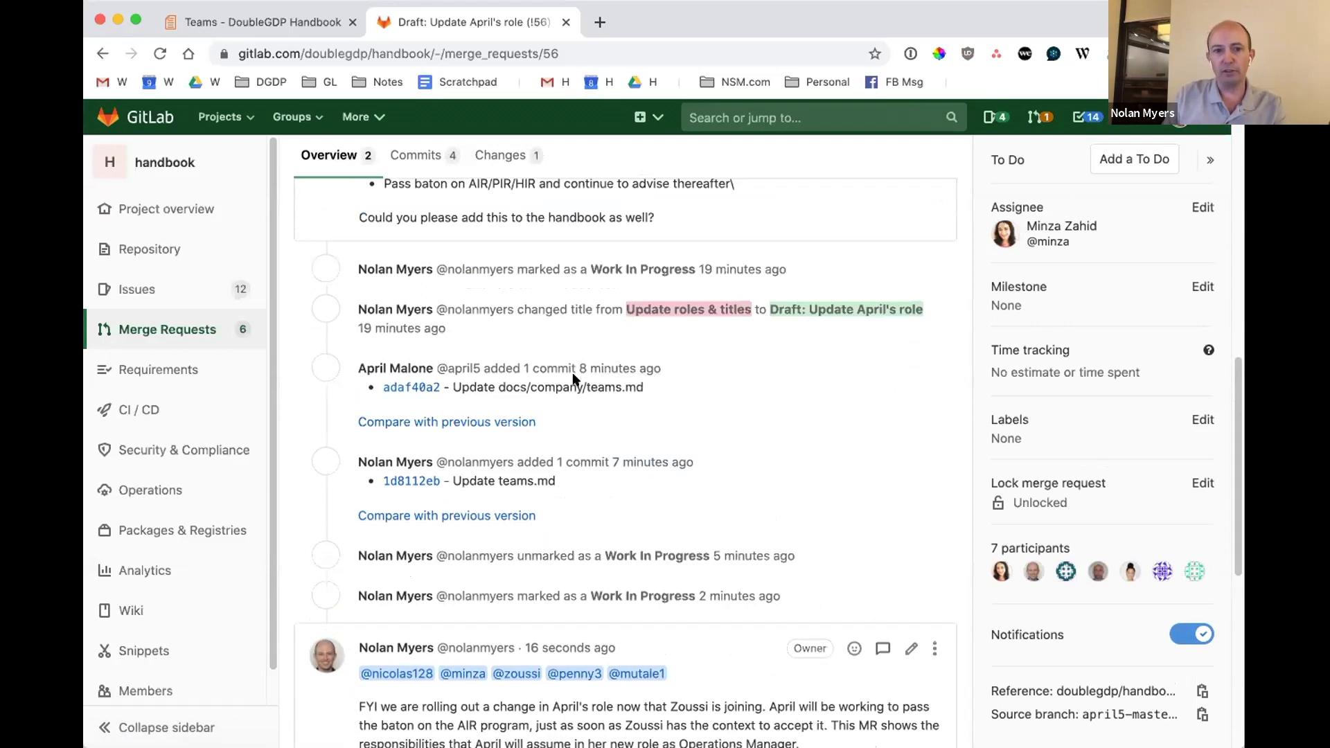
scroll(486, 395, "up", 5)
scroll(487, 395, "up", 5)
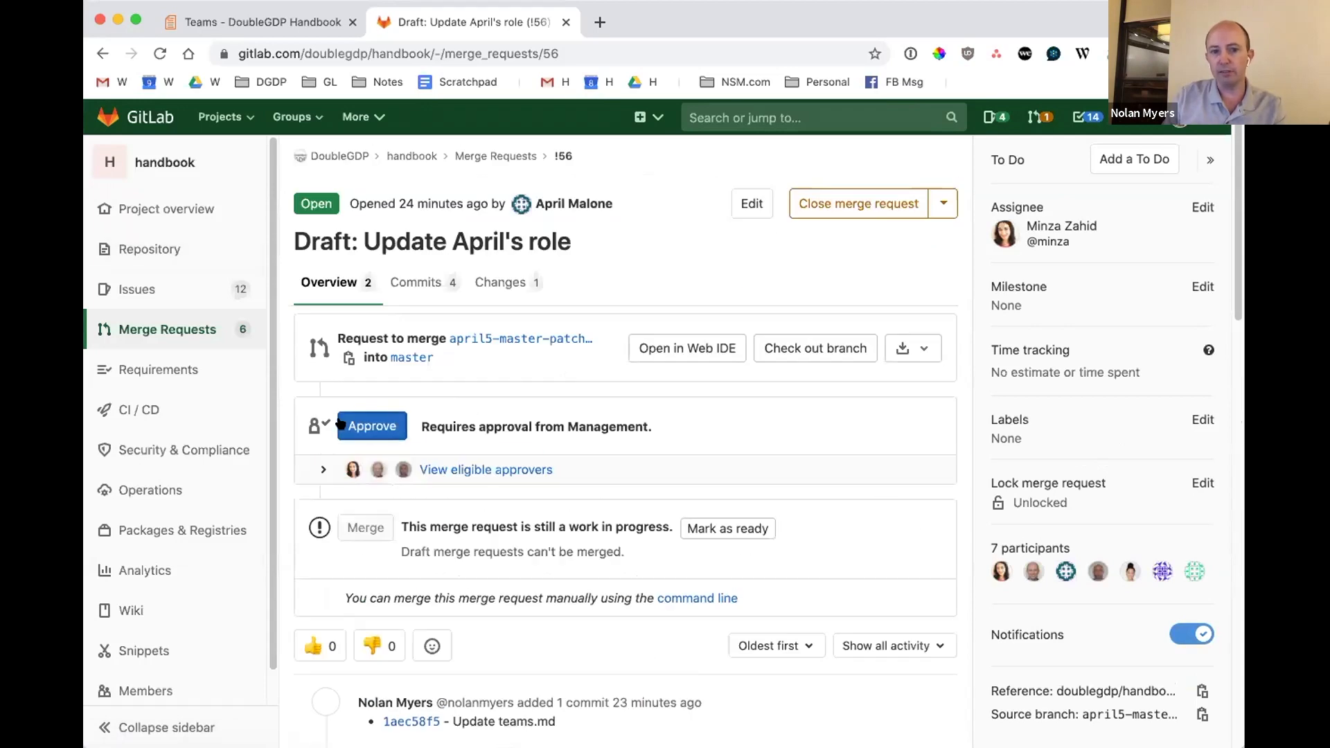